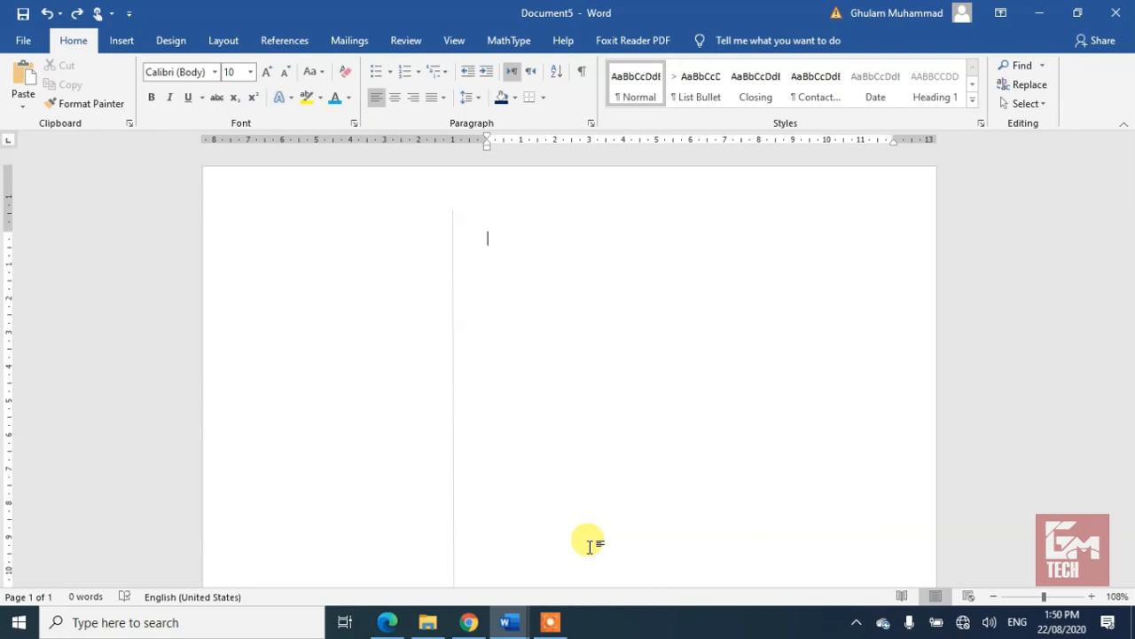
Step: Set custom page margins of 0 for top, bottom, left and right
left_click(232, 40)
left_click(25, 84)
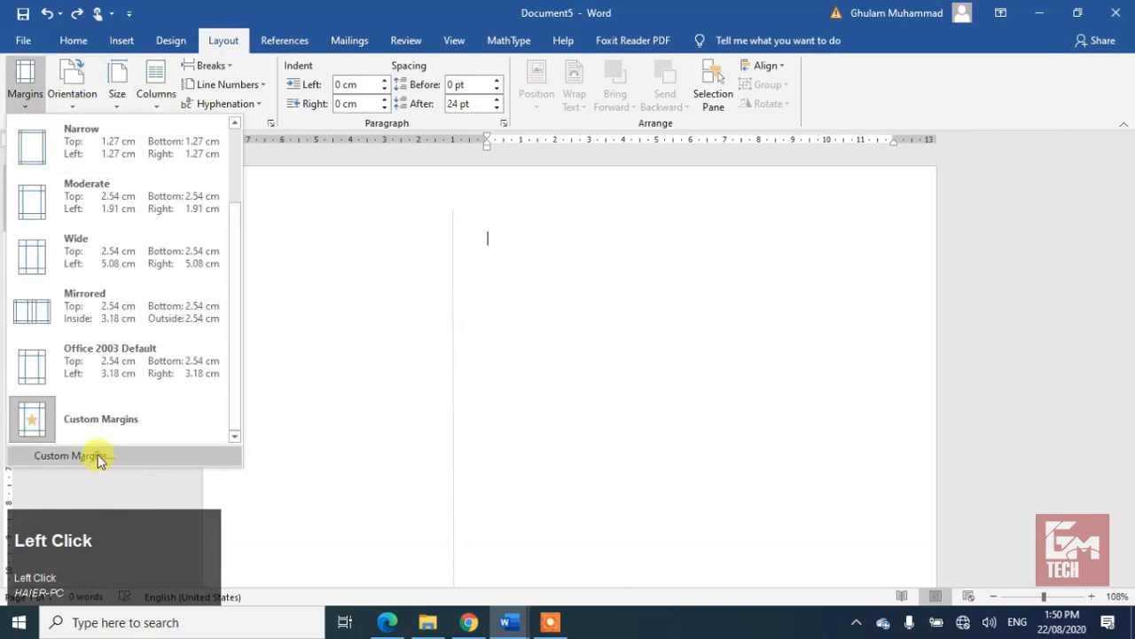
left_click(71, 455)
type("0")
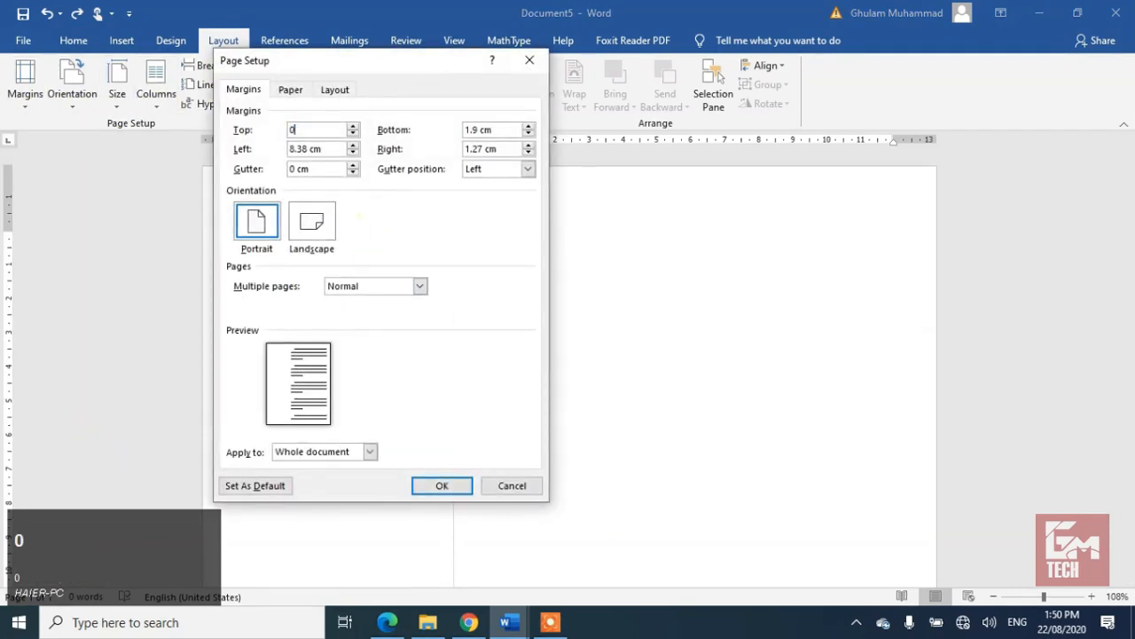
key("Tab")
type("0")
key("Tab")
type("0")
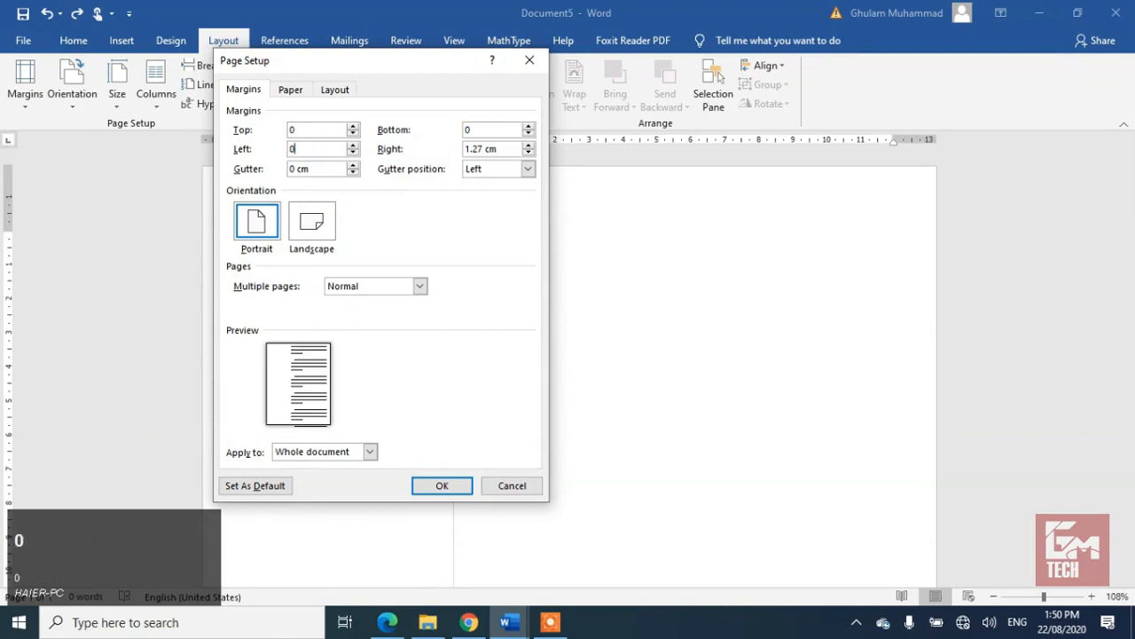
key("Tab")
type("0")
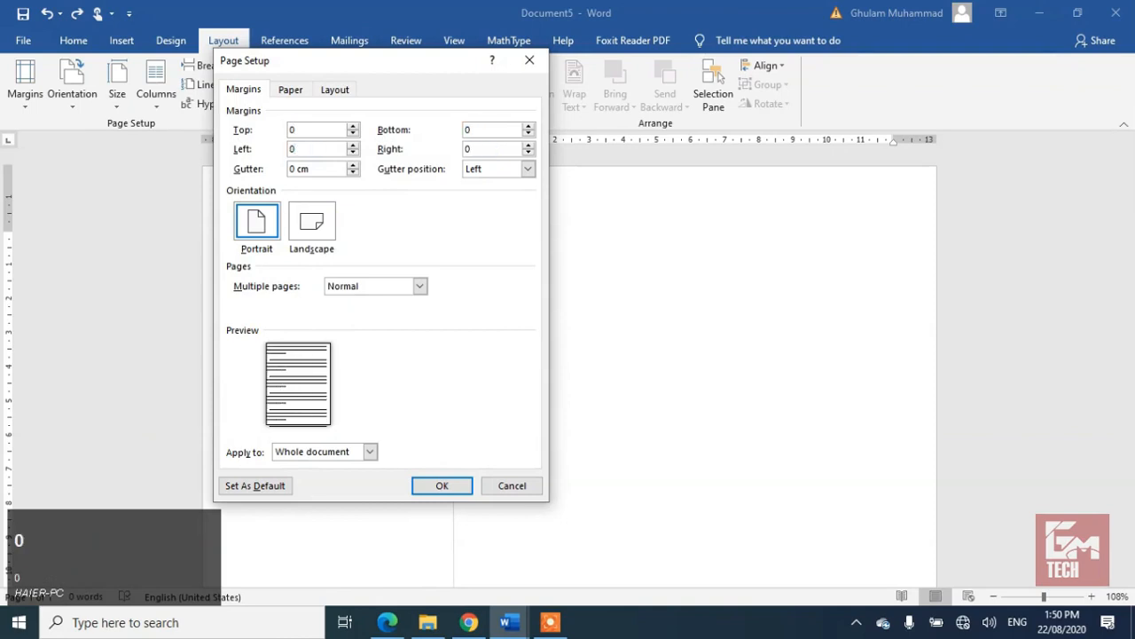
left_click(440, 485)
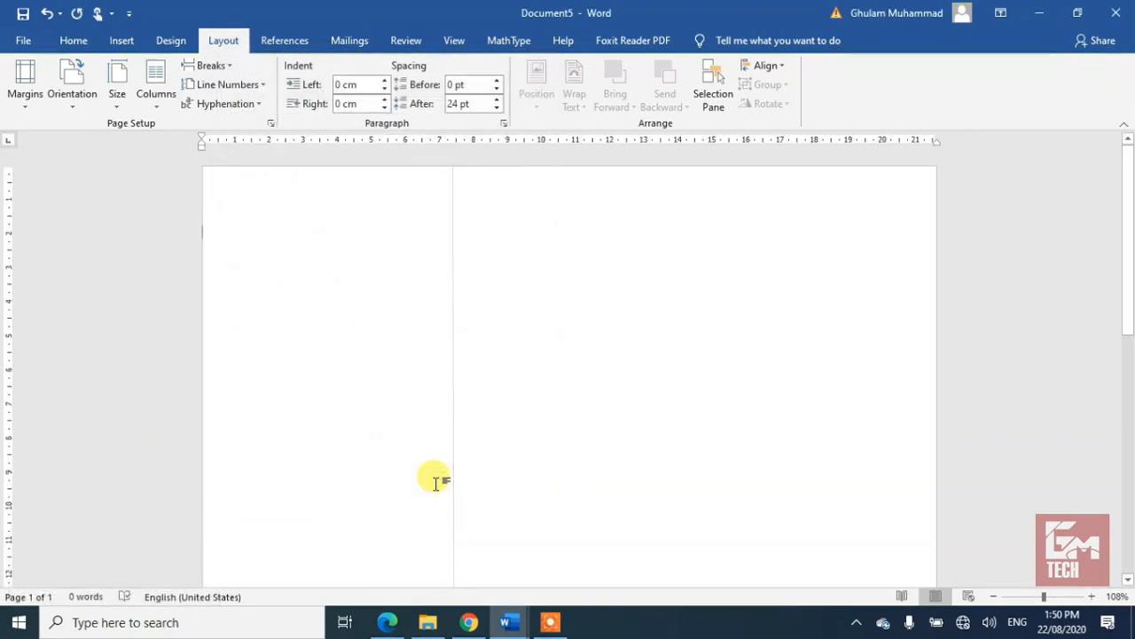
Step: Draw a wavy-bottom Document shape and stretch it across the full 21.56 cm page width
left_click(124, 42)
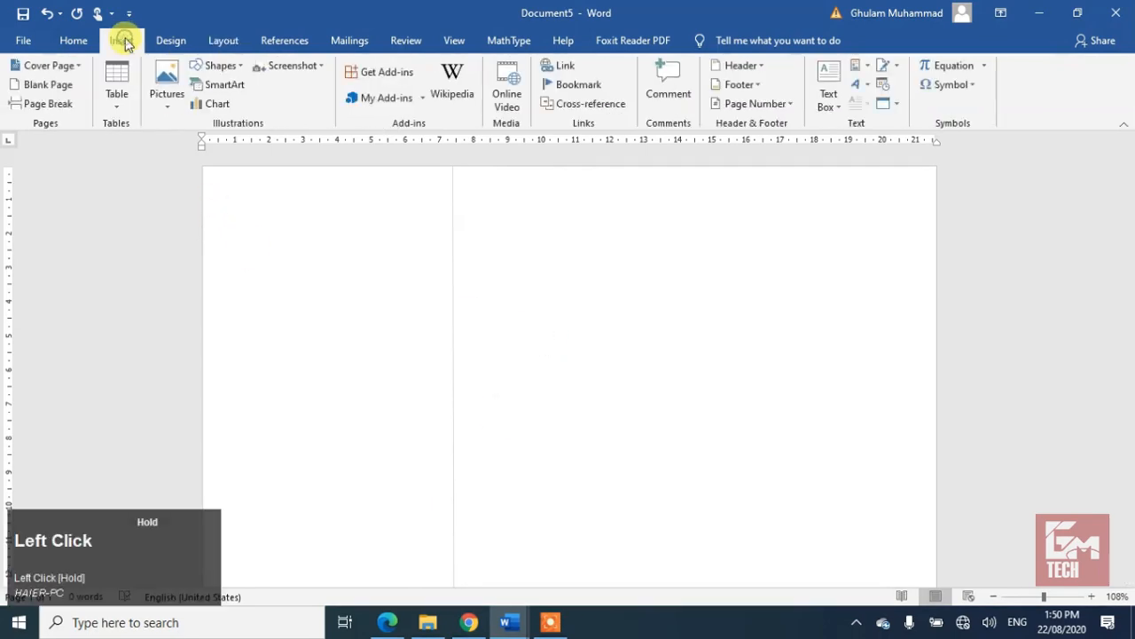
left_click(217, 66)
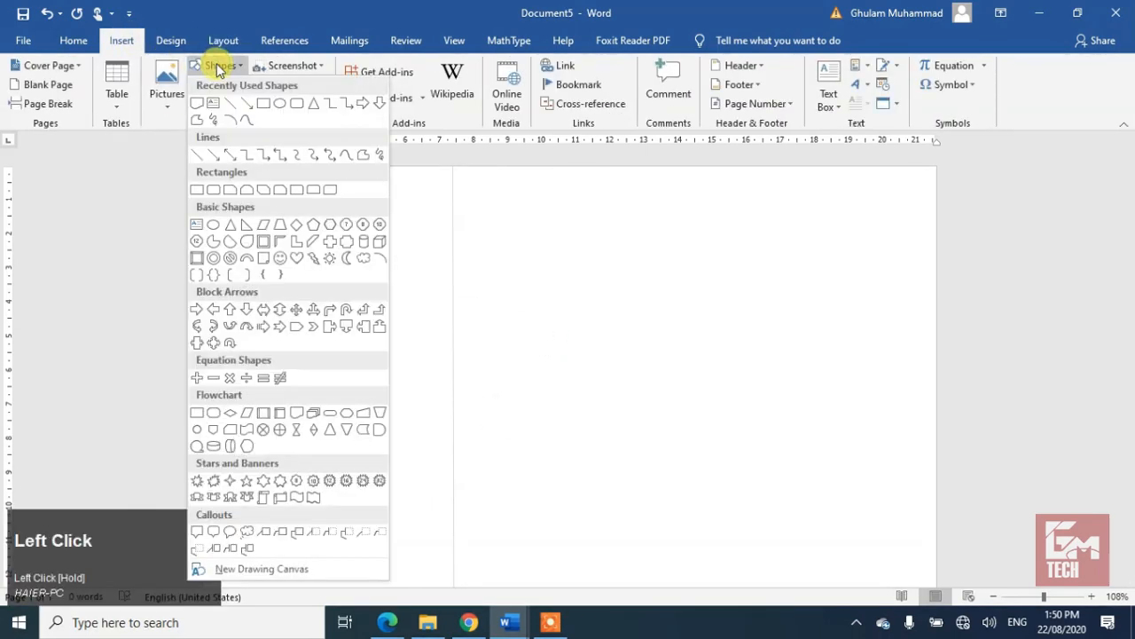
left_click(196, 103)
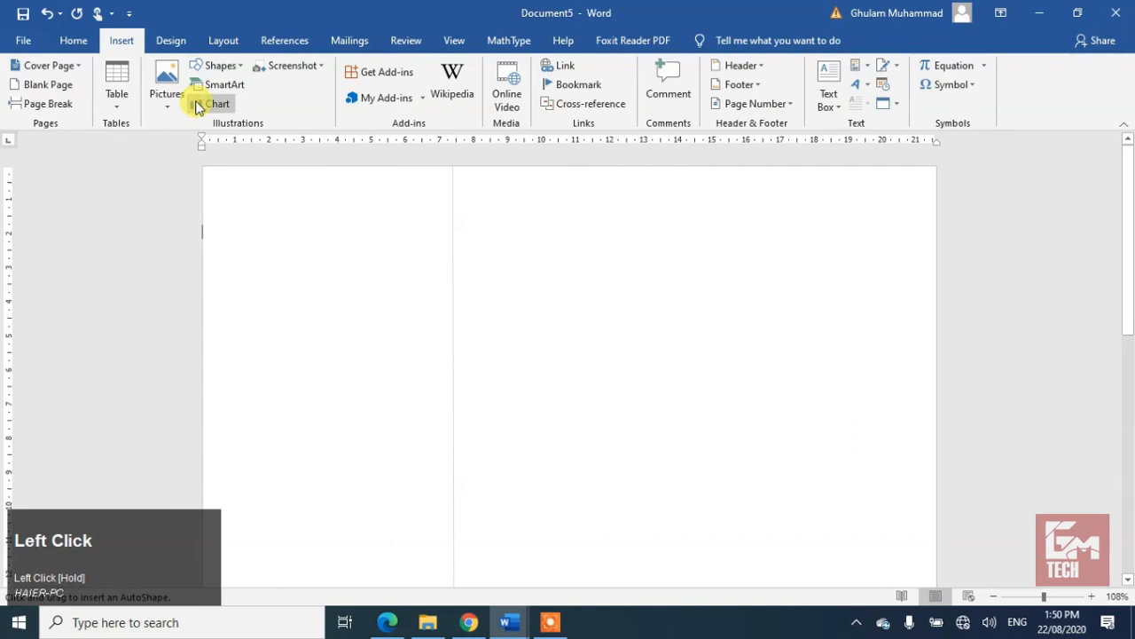
mouse_move(262, 233)
left_mouse_down()
mouse_move(269, 266)
mouse_move(731, 446)
mouse_move(719, 515)
mouse_move(730, 521)
left_mouse_up()
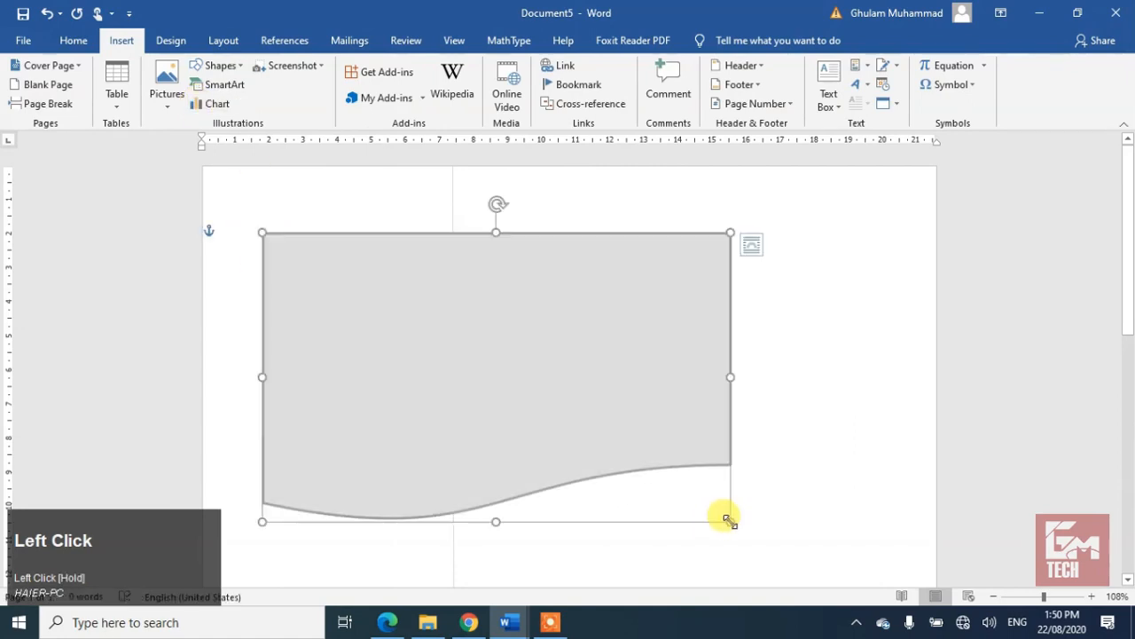
left_click_drag(730, 377, 940, 373)
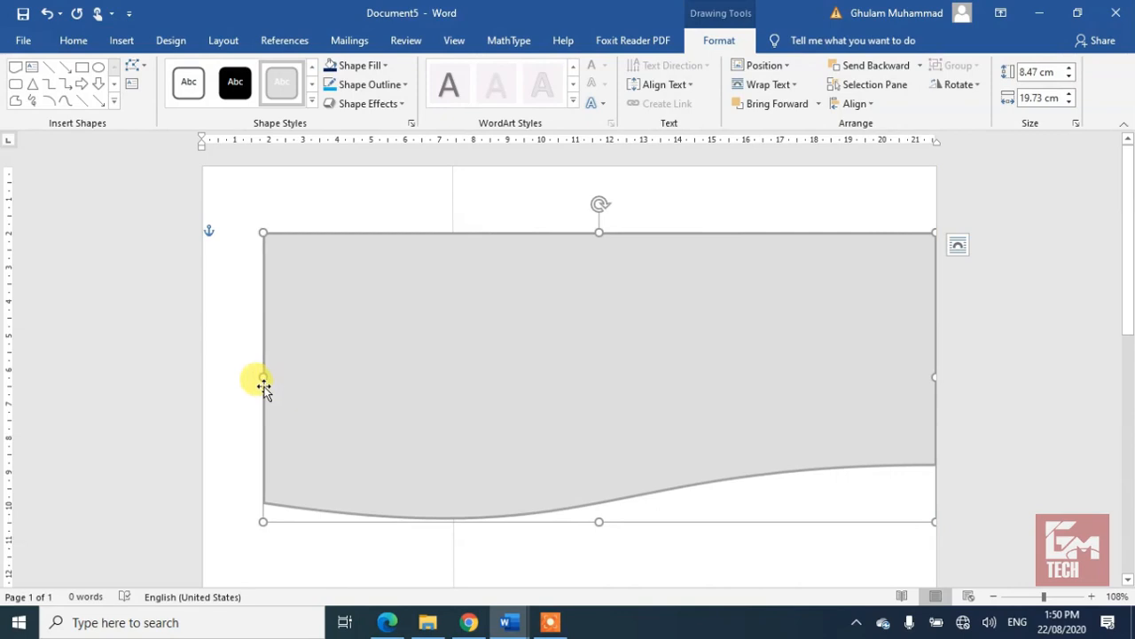
left_click_drag(263, 377, 199, 373)
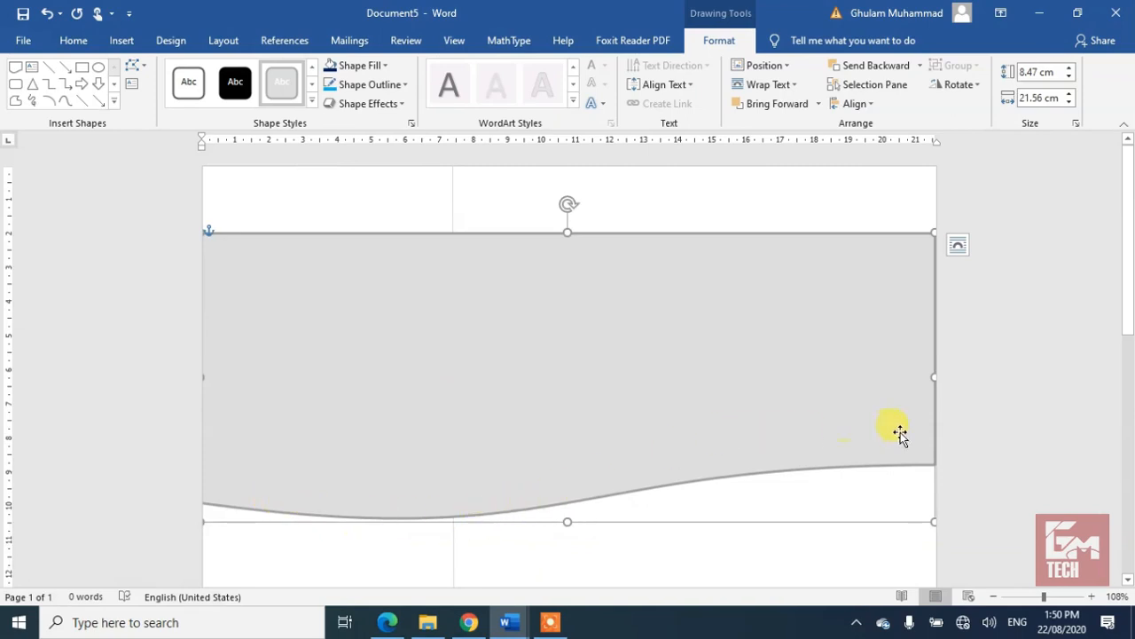
Step: Make the wave 11.33 cm tall and raise it so only its wave shows at the top
left_click(569, 522)
left_click_drag(569, 522, 567, 568)
left_click_drag(567, 362, 571, 293)
left_click_drag(568, 499, 567, 551)
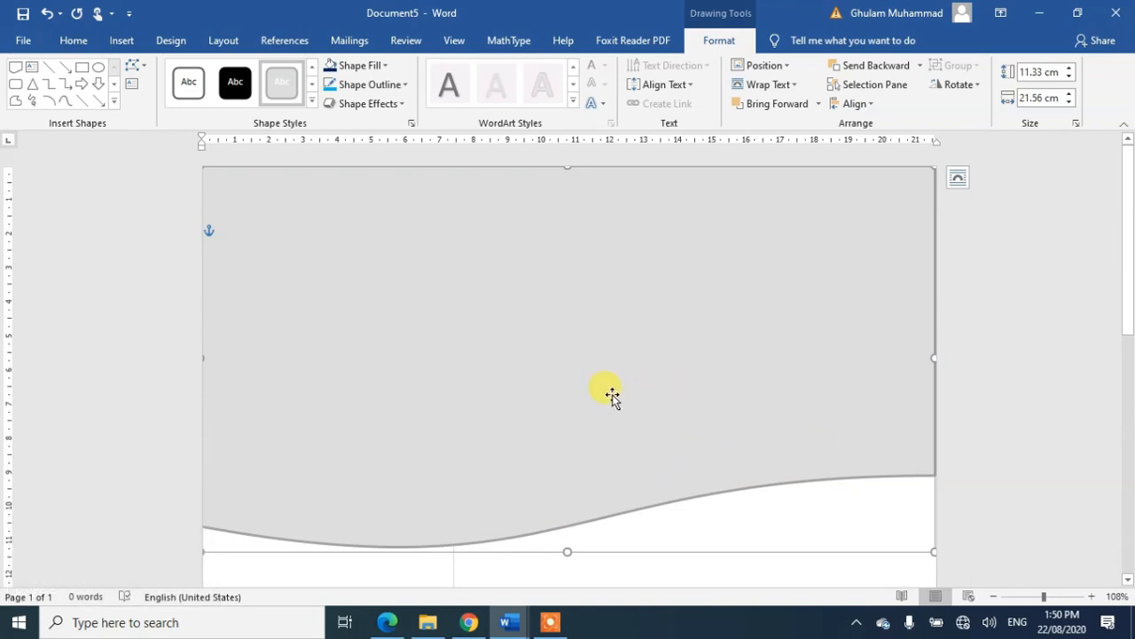
left_click_drag(612, 397, 610, 203)
left_click_drag(610, 255, 597, 175)
left_click_drag(590, 217, 589, 185)
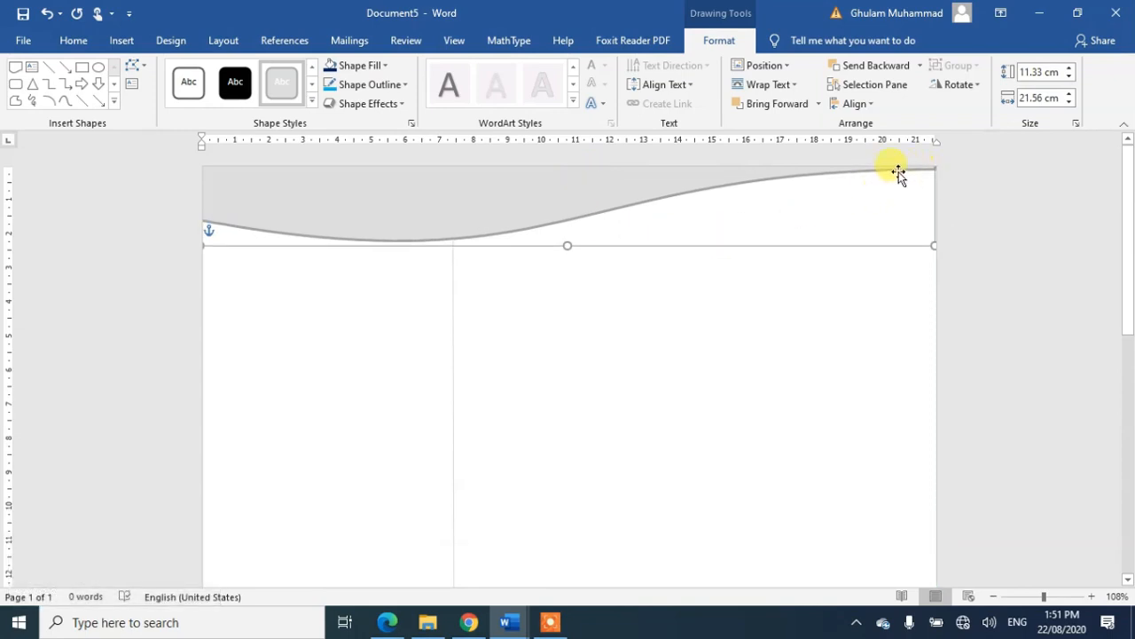
left_click(403, 208)
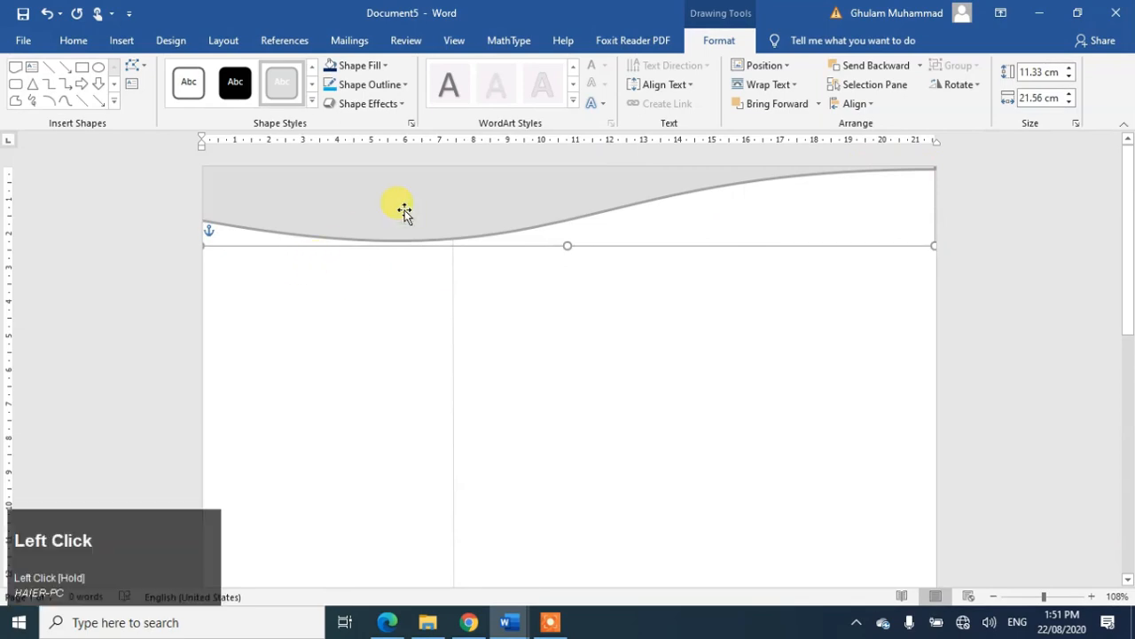
Step: Fill the wave dark navy, give it a light-blue outline, and flip it horizontally
left_click(380, 64)
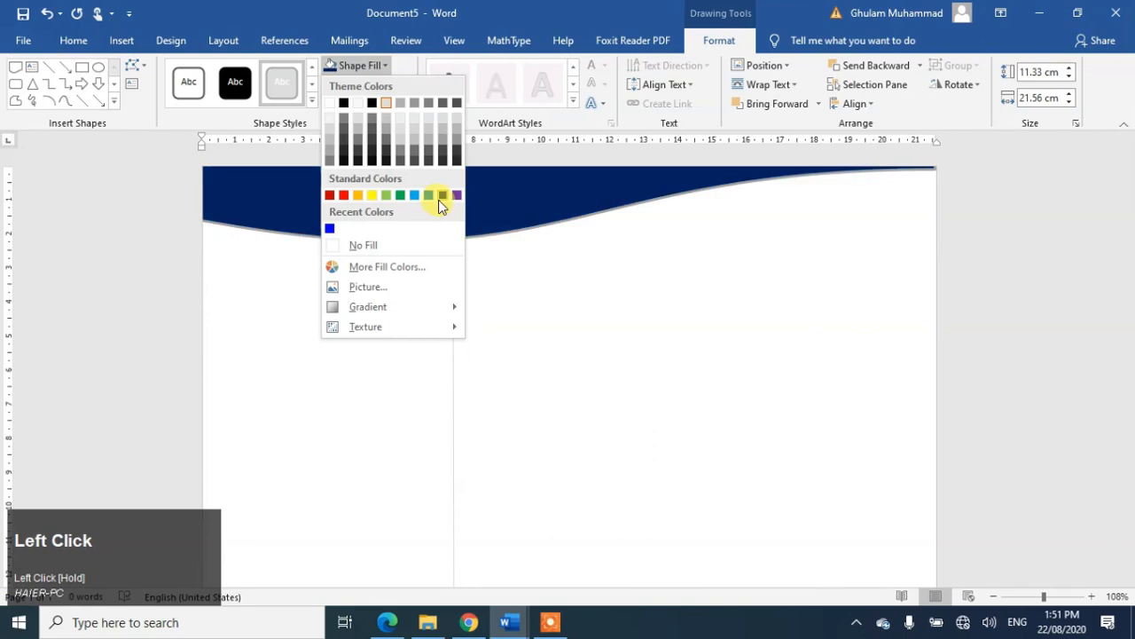
left_click(442, 196)
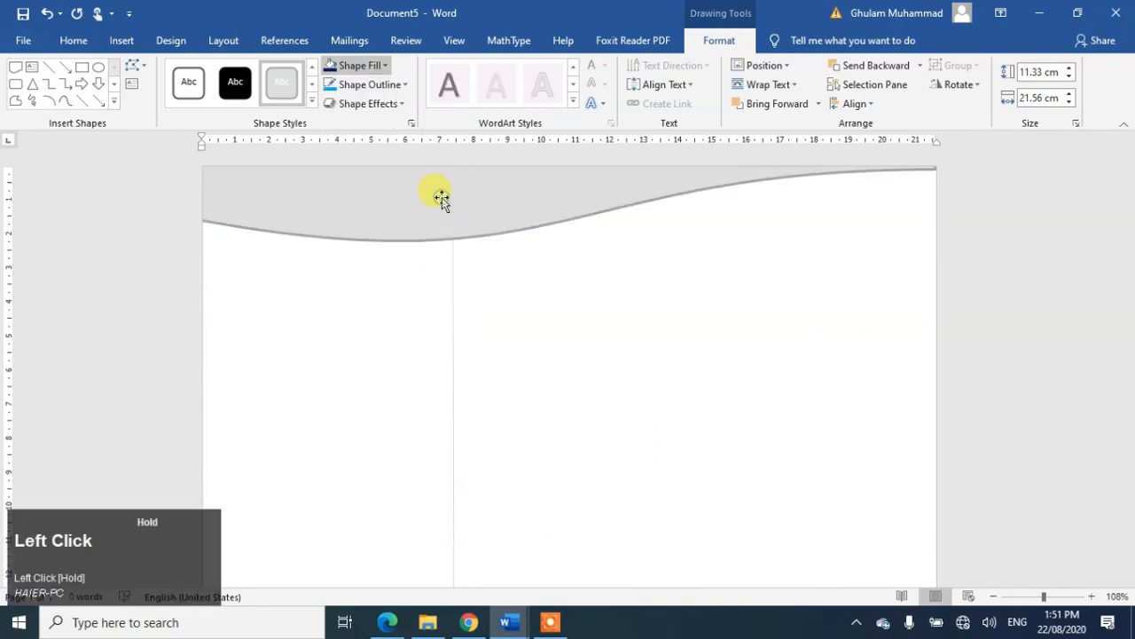
left_click(388, 84)
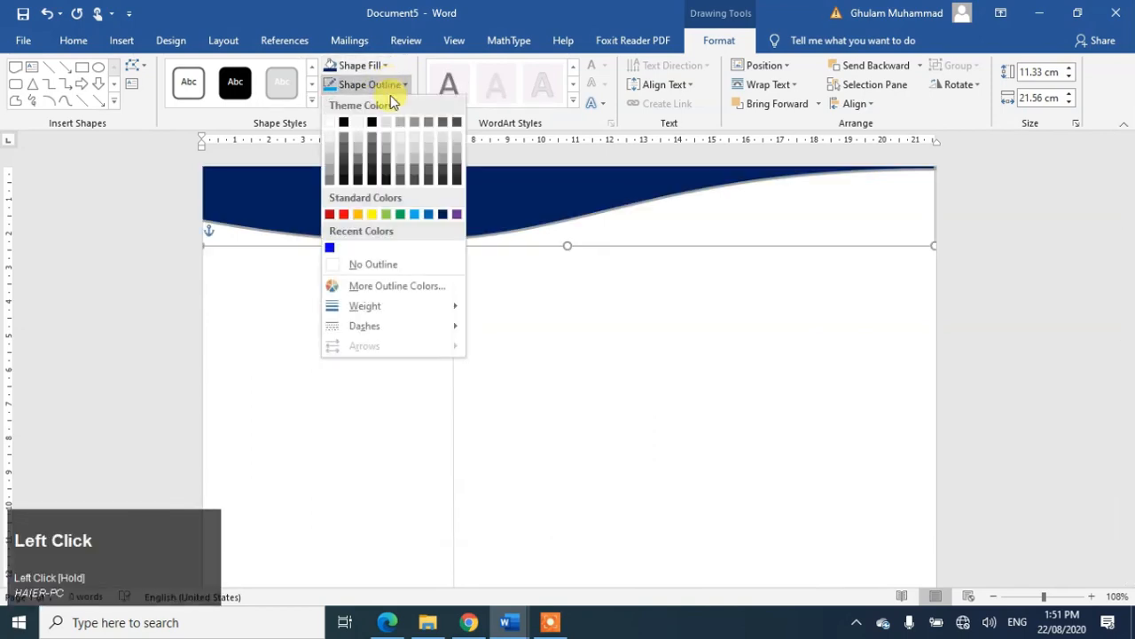
left_click(415, 216)
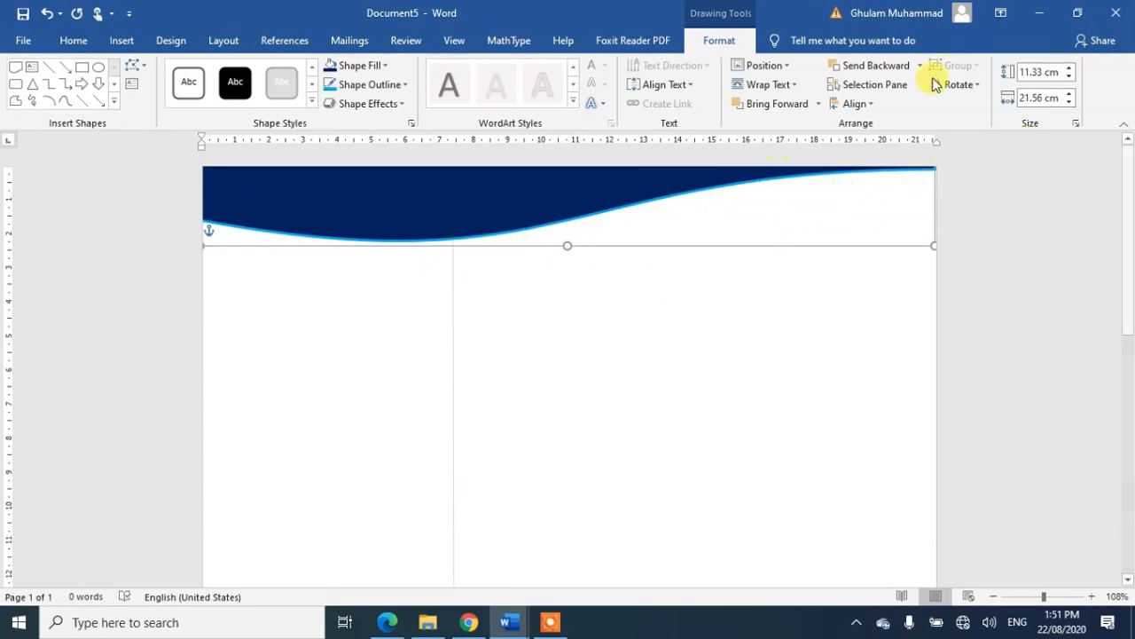
left_click(979, 86)
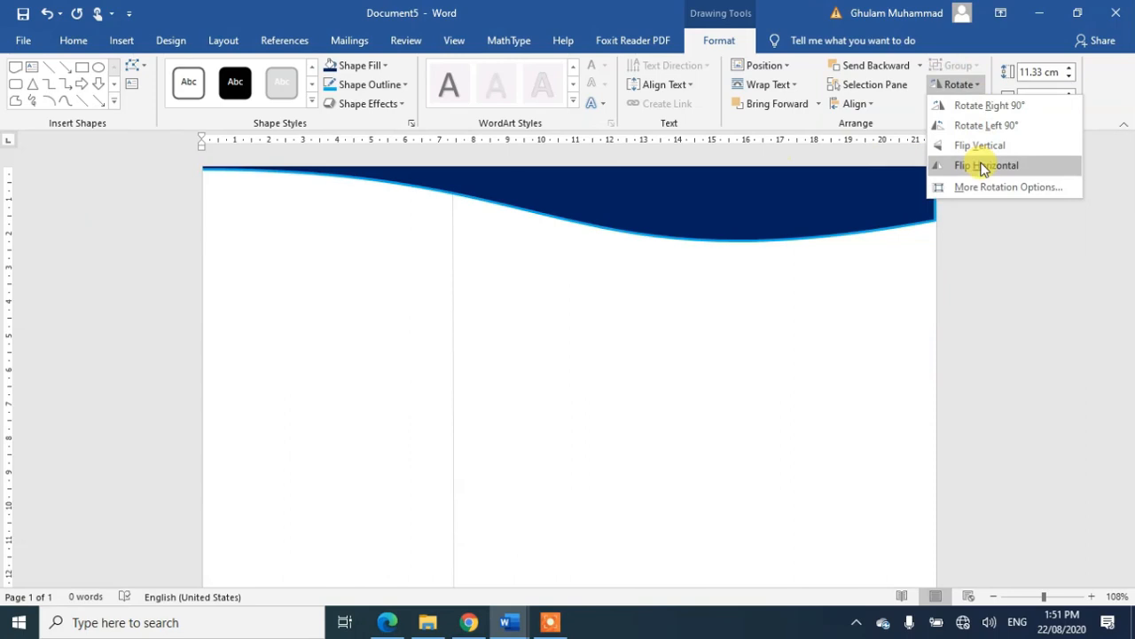
left_click(983, 167)
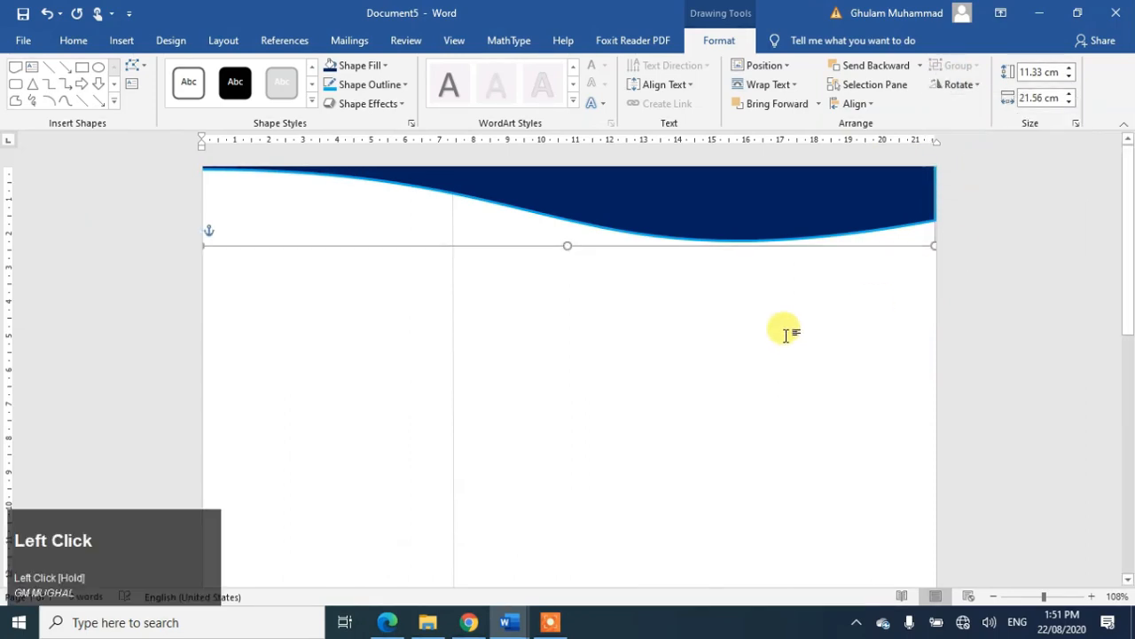
Step: Copy the navy wave and move the duplicate further down the page
right_click(756, 214)
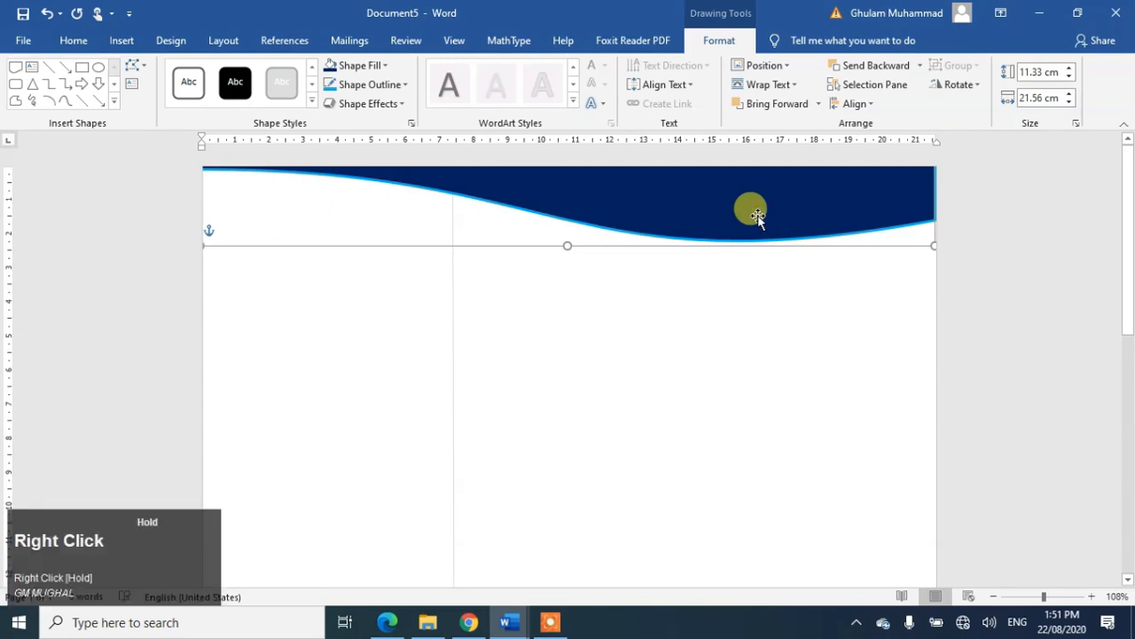
left_click_drag(757, 214, 763, 316)
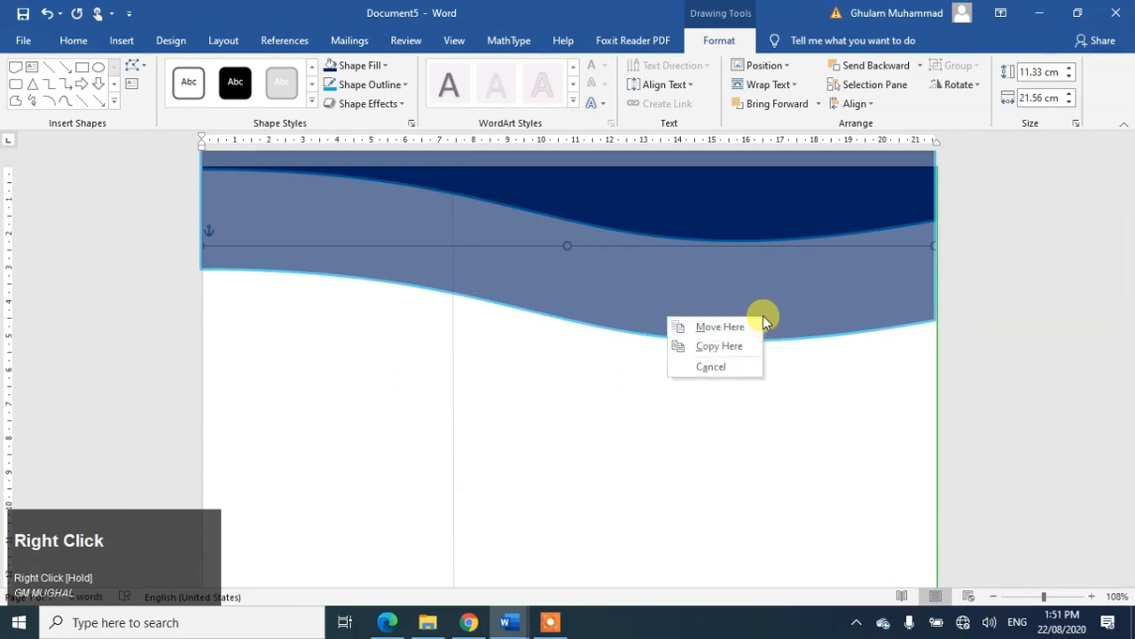
left_click(716, 346)
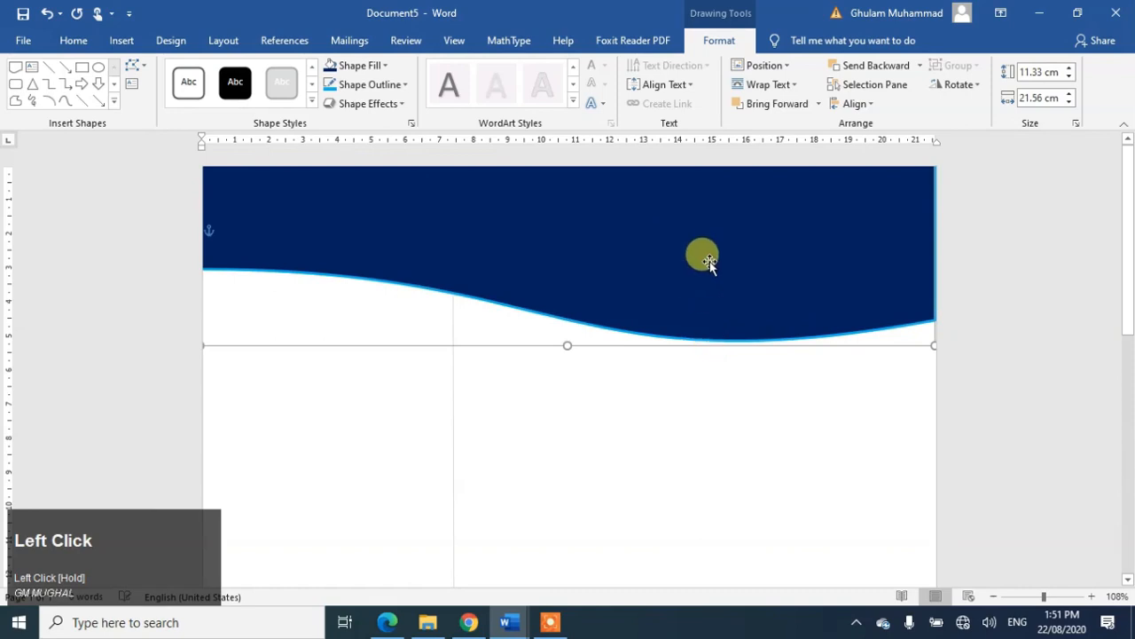
left_click_drag(710, 262, 726, 566)
left_click_drag(994, 600, 994, 601)
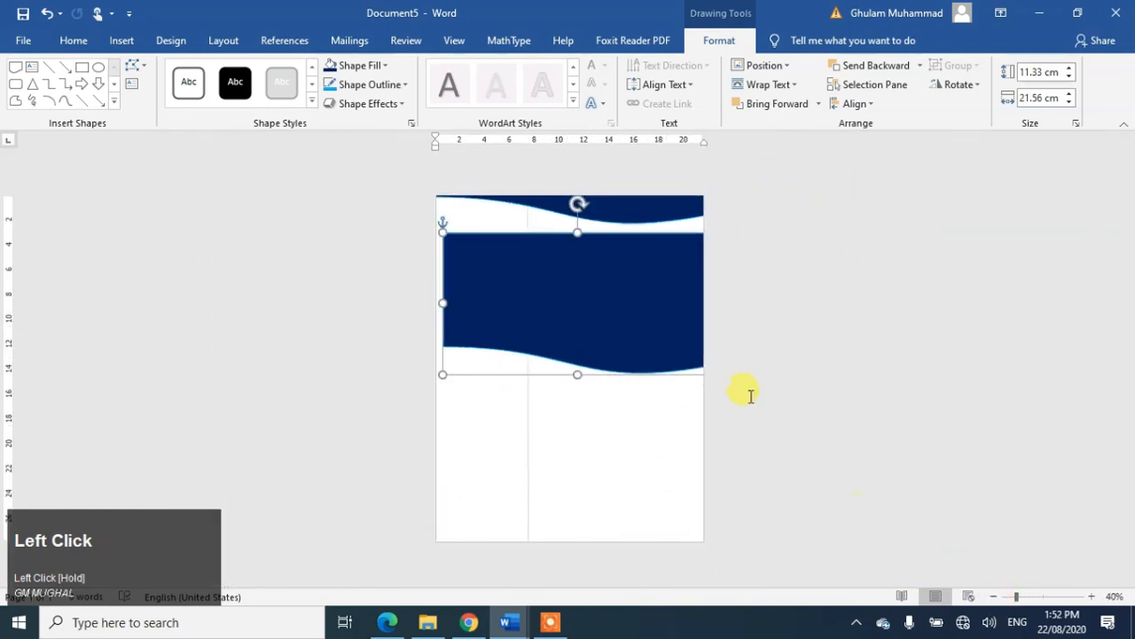
Step: Flip the copied wave horizontally and vertically and set it along the page's bottom edge
left_click_drag(592, 311, 572, 477)
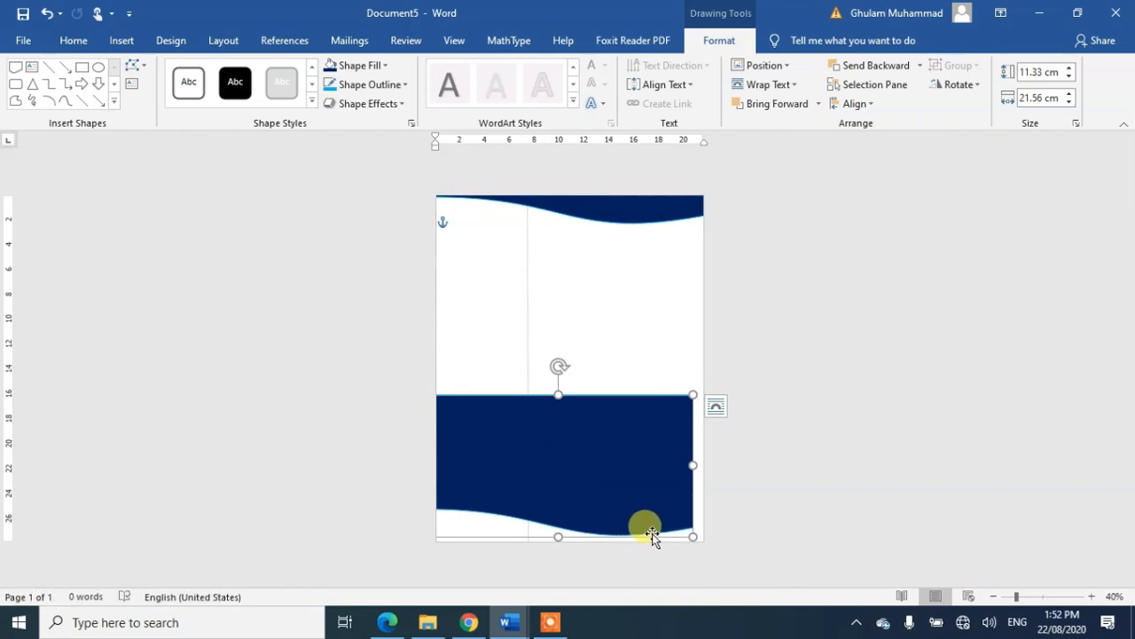
left_click(979, 80)
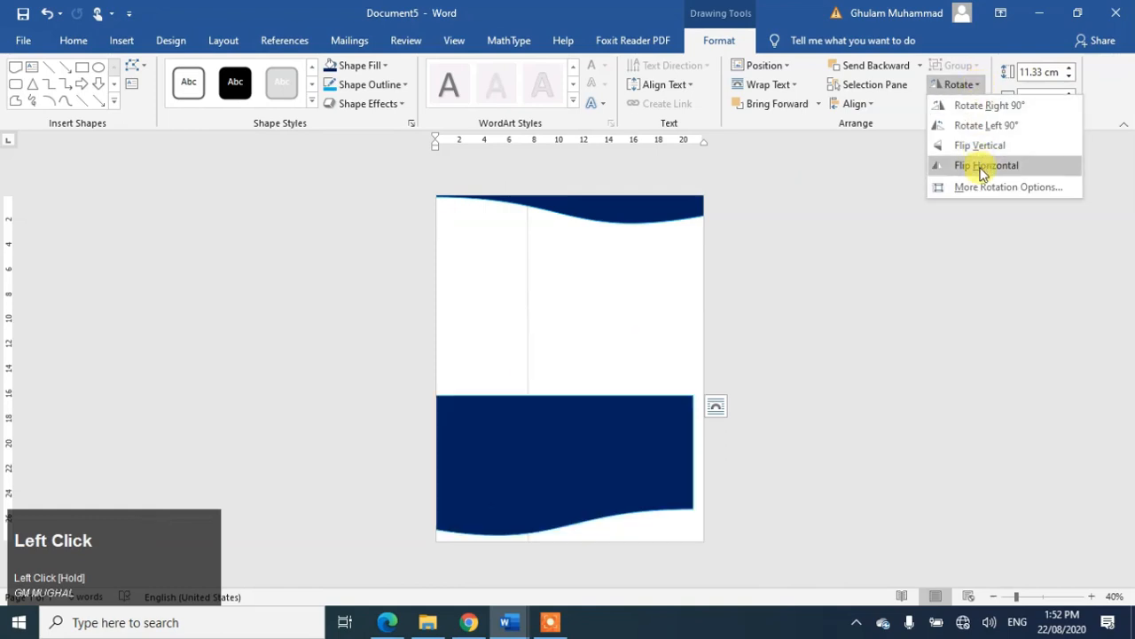
left_click(982, 167)
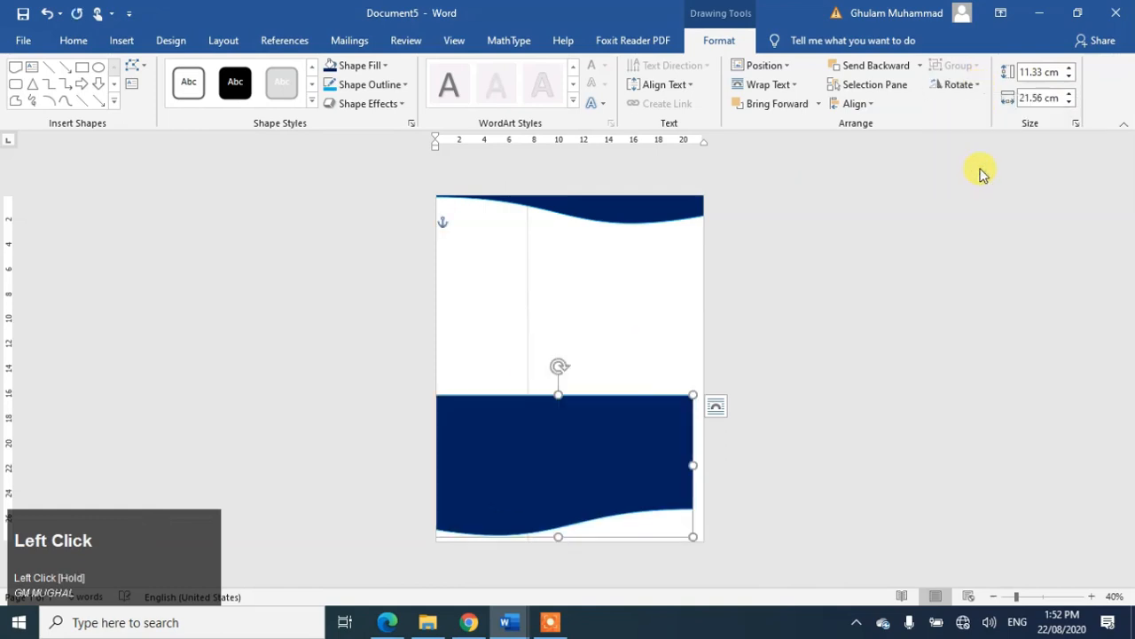
left_click(981, 84)
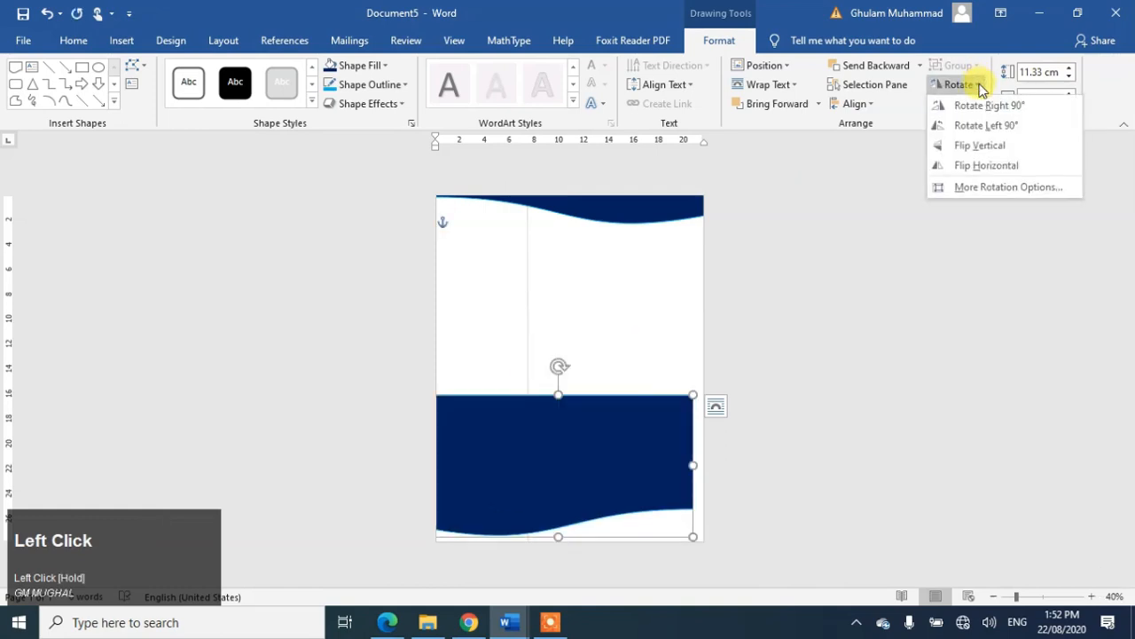
left_click(980, 149)
left_click(980, 148)
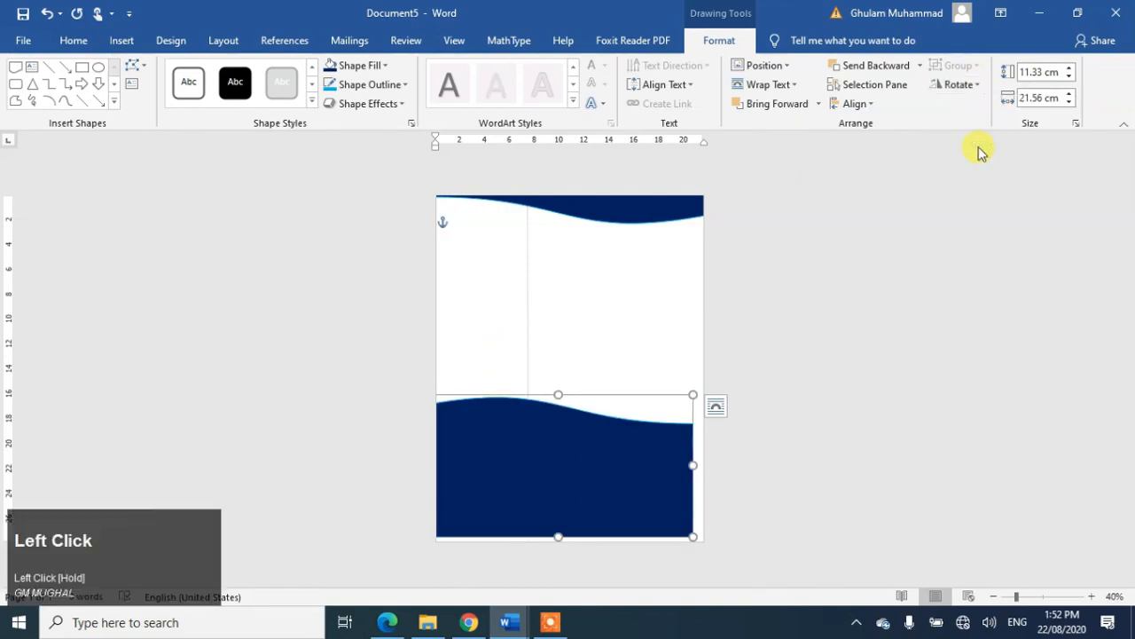
left_click_drag(538, 476, 545, 548)
left_click_drag(538, 502, 540, 544)
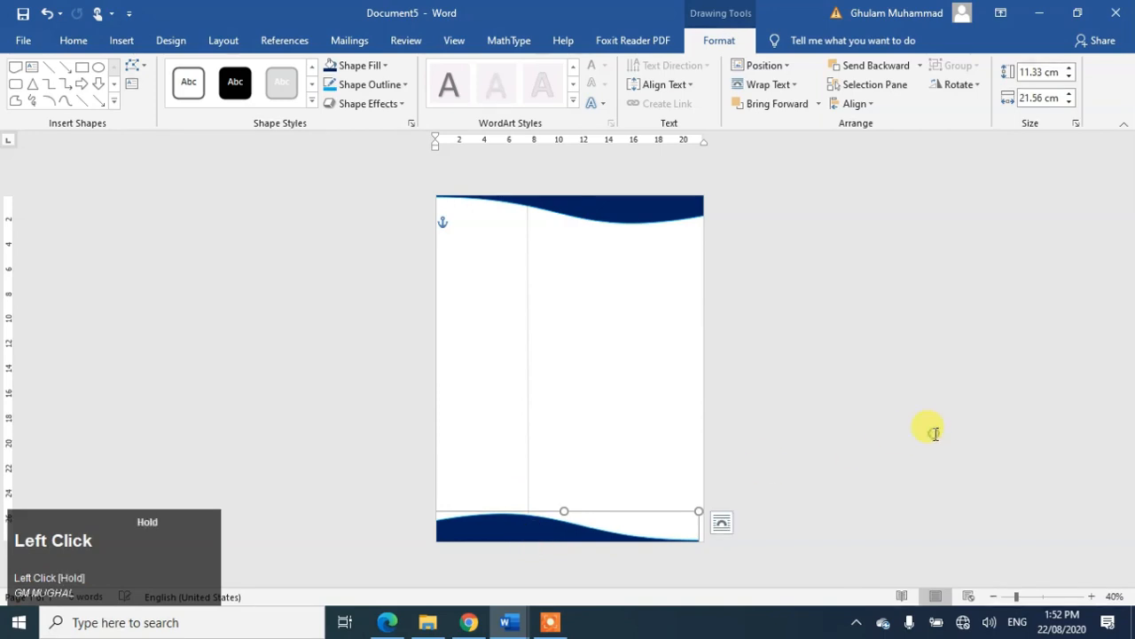
left_click(935, 434)
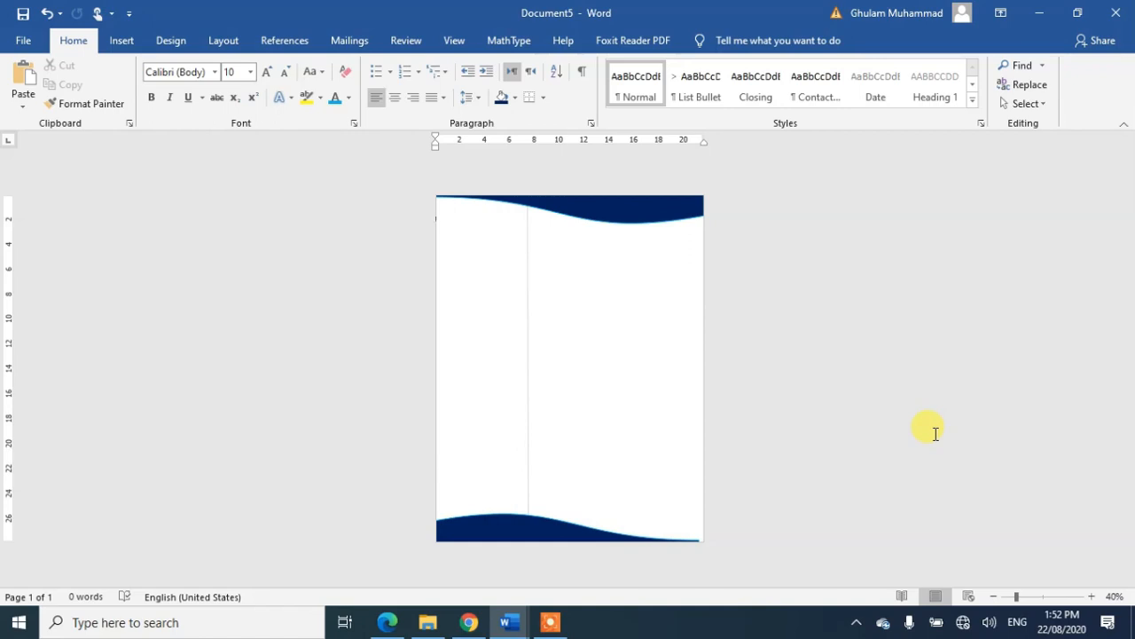
Step: Draw a text box near the top, type CURRICULUM VITAE in capitals, and enlarge it
left_click(121, 40)
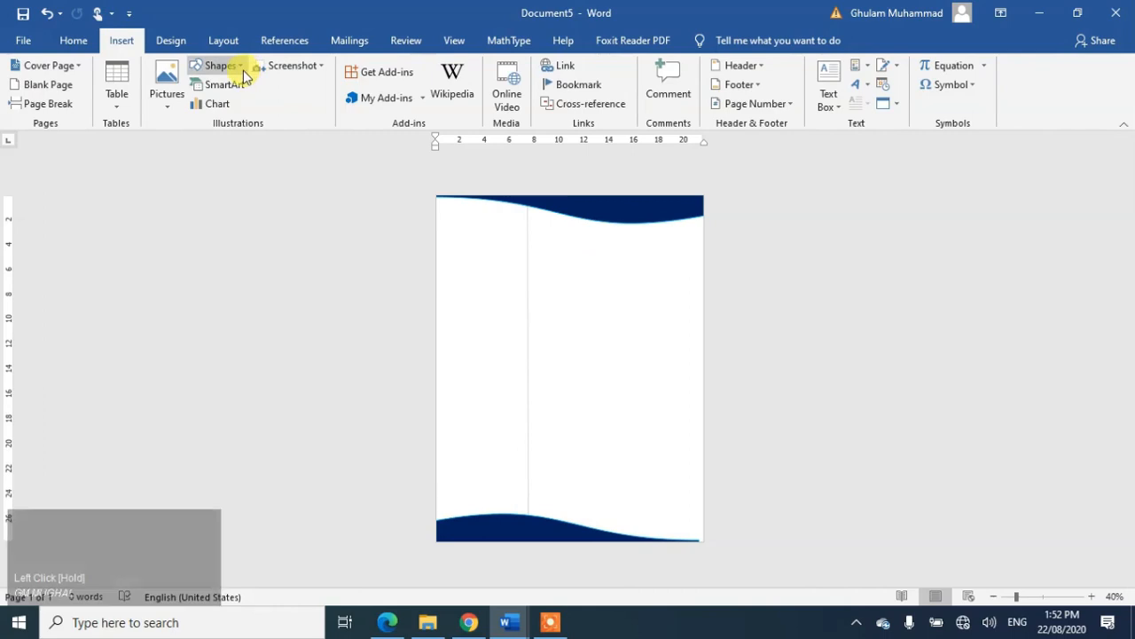
left_click(828, 73)
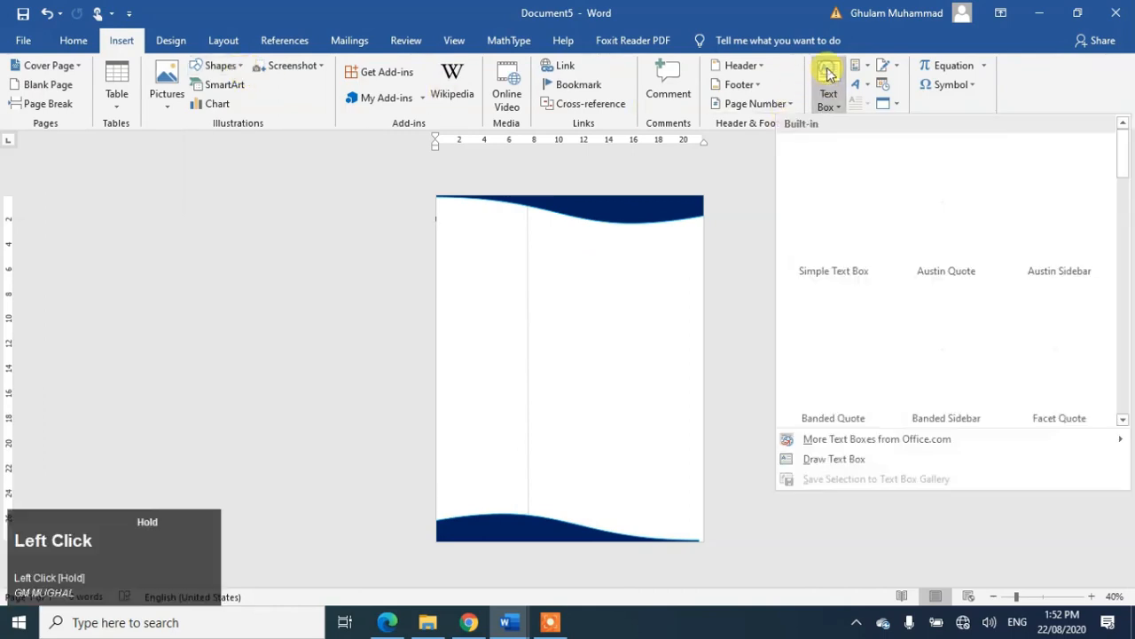
left_click(818, 460)
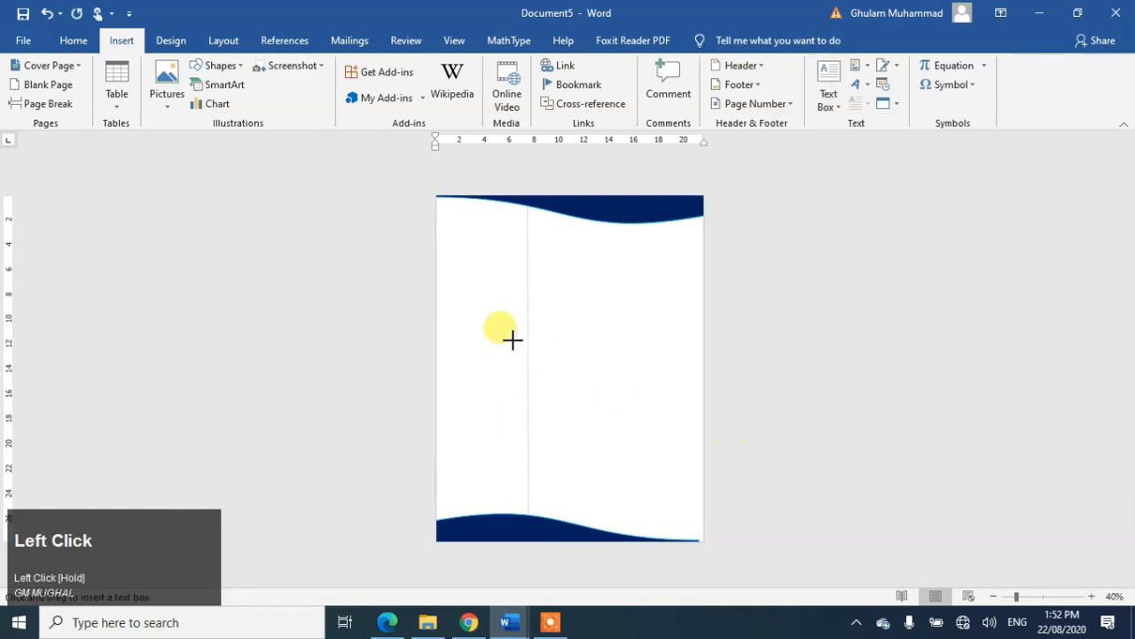
mouse_move(500, 288)
left_mouse_down()
mouse_move(590, 345)
mouse_move(649, 328)
left_mouse_up()
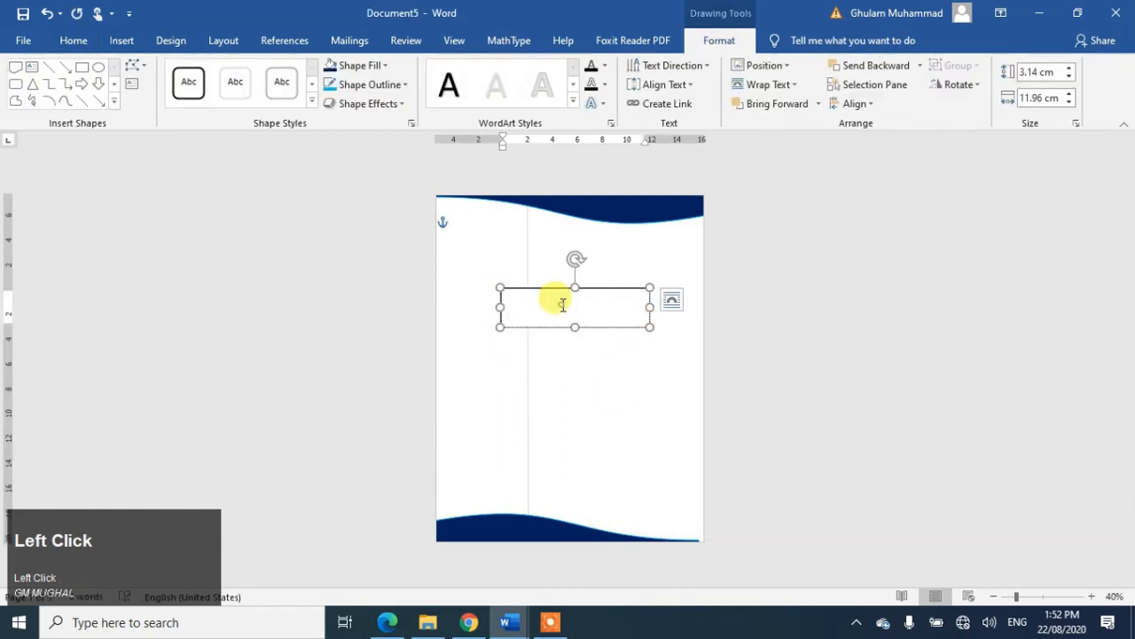
key("Caps_Lock")
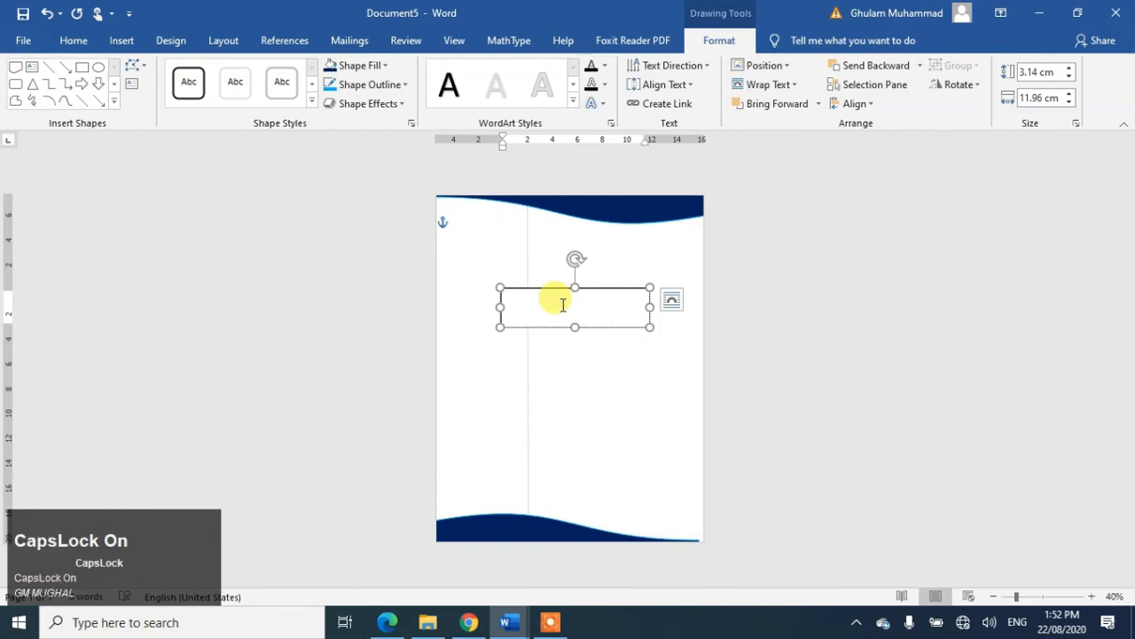
type("C")
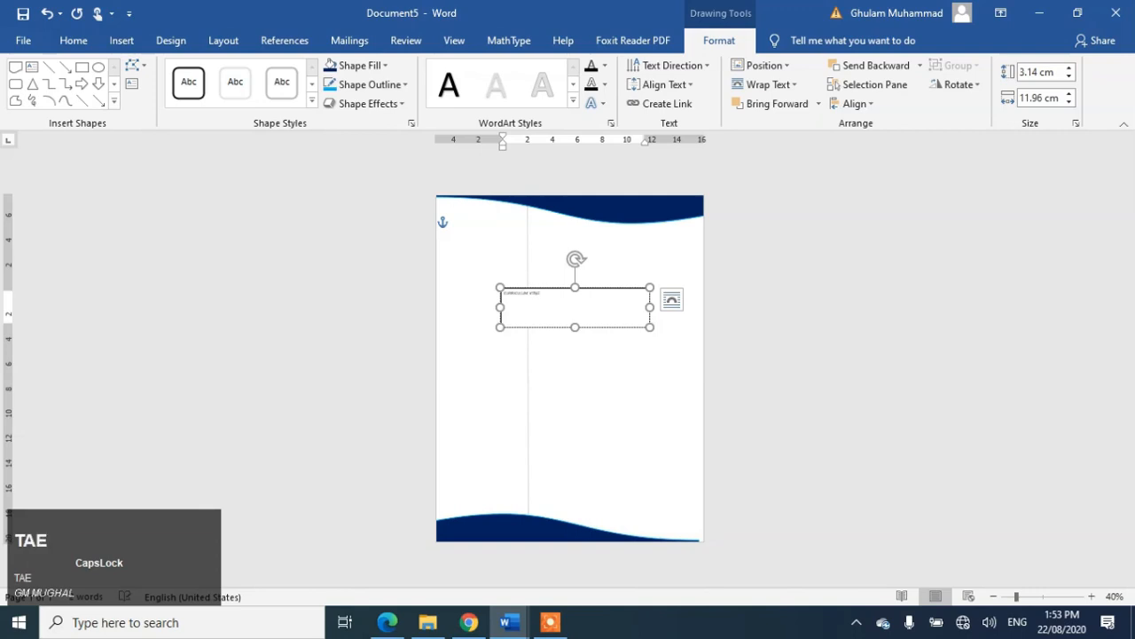
key("ctrl+a")
key("ctrl+bracketright")
key("ctrl+bracketright")
key("ctrl+bracketright")
key("ctrl+bracketright")
key("ctrl+bracketright")
key("ctrl+bracketright")
key("ctrl+bracketright")
key("ctrl+bracketright")
key("ctrl+bracketright")
key("ctrl+bracketright")
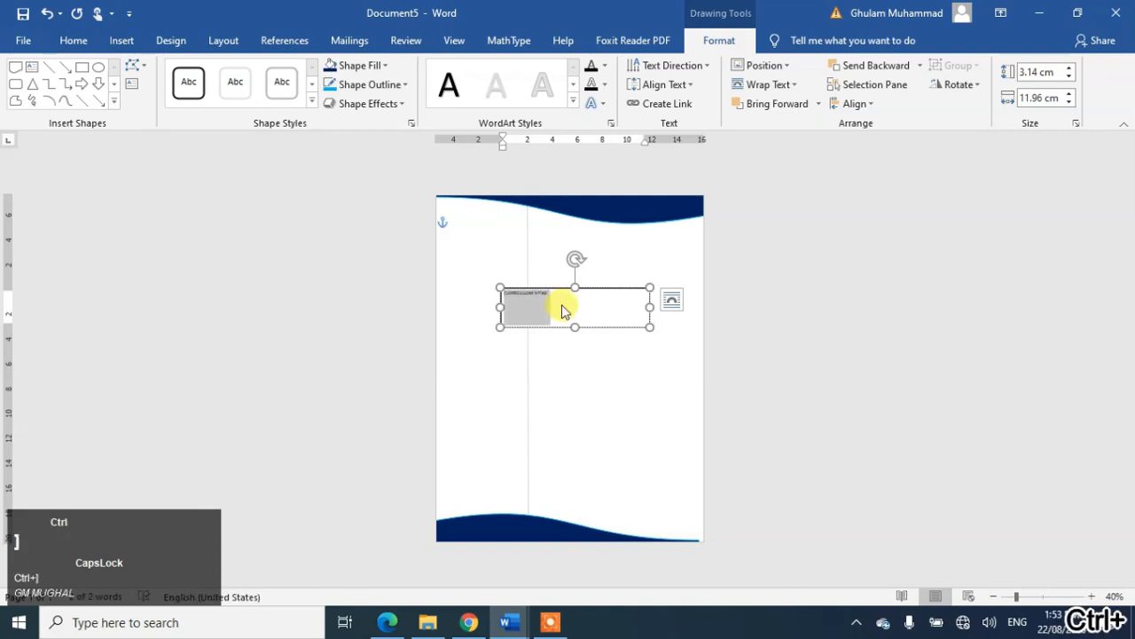
key("ctrl+bracketright")
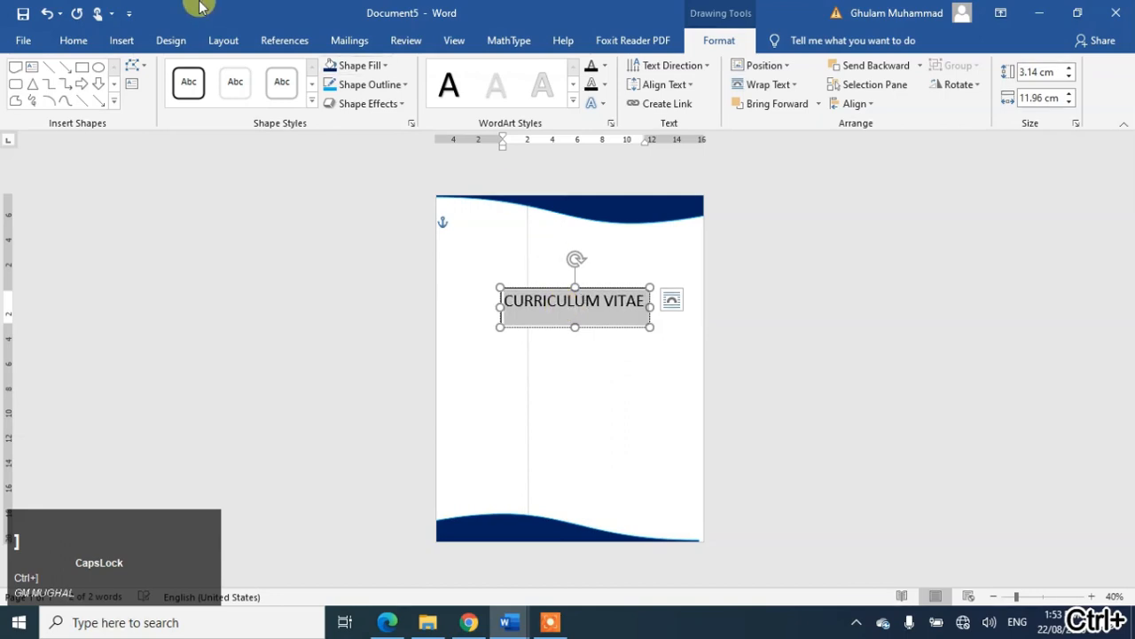
Step: Shrink CURRICULUM VITAE to 24 pt, narrow its box, and nudge it to the top-left corner
left_click(74, 41)
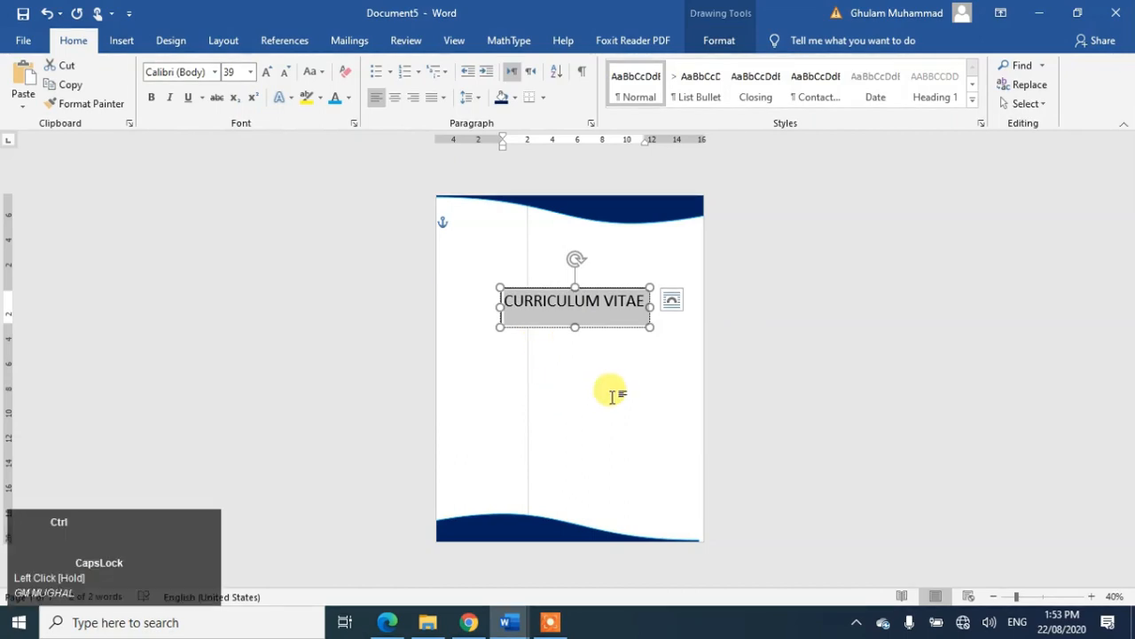
key("ctrl+bracketleft")
key("ctrl+bracketleft")
key("ctrl+bracketleft")
key("ctrl+bracketleft")
key("ctrl+bracketleft")
key("ctrl+bracketleft")
key("ctrl+bracketleft")
key("ctrl+bracketleft")
key("ctrl+bracketleft")
key("ctrl+bracketleft")
key("ctrl+bracketleft")
key("ctrl+bracketleft")
key("ctrl+bracketleft")
key("ctrl+bracketleft")
key("ctrl+bracketleft")
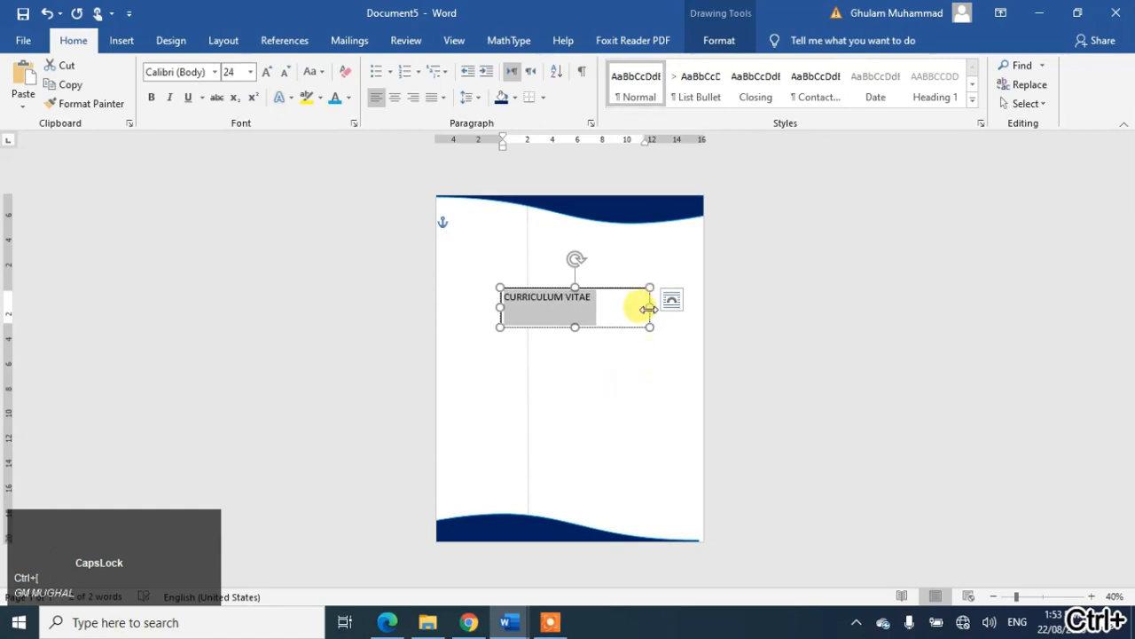
left_click_drag(649, 307, 519, 228)
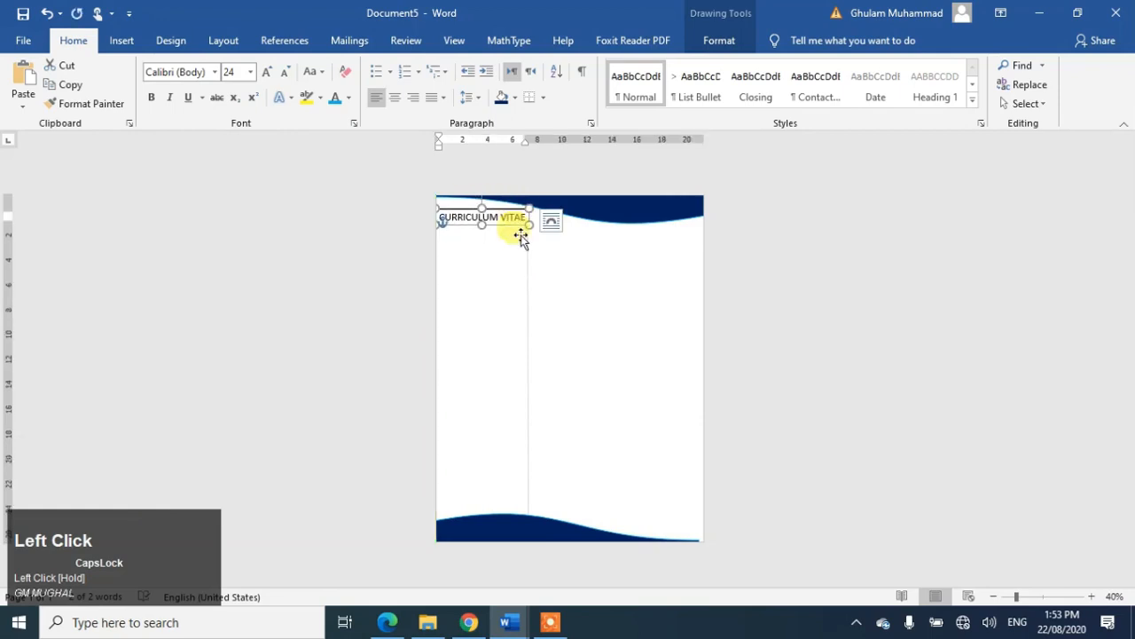
key("Right")
key("Right")
key("Right")
key("Right")
key("Up")
key("Left")
key("Left")
key("Left")
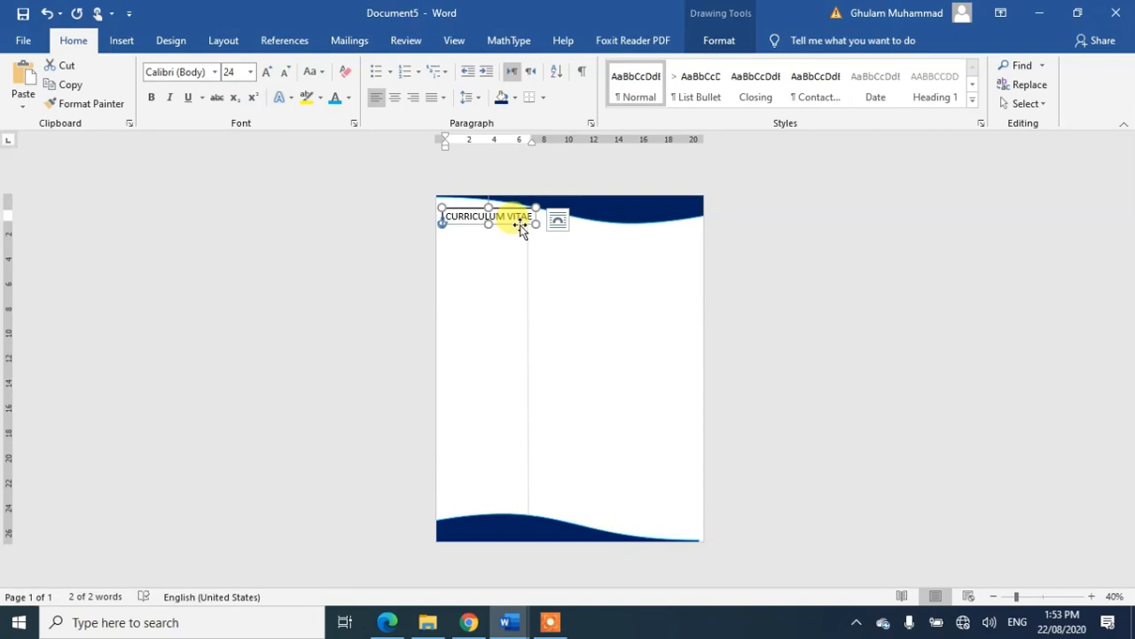
Step: Copy the heading box below itself and retype the copy as YOUR NAME at 30 pt
left_click_drag(520, 225, 521, 251)
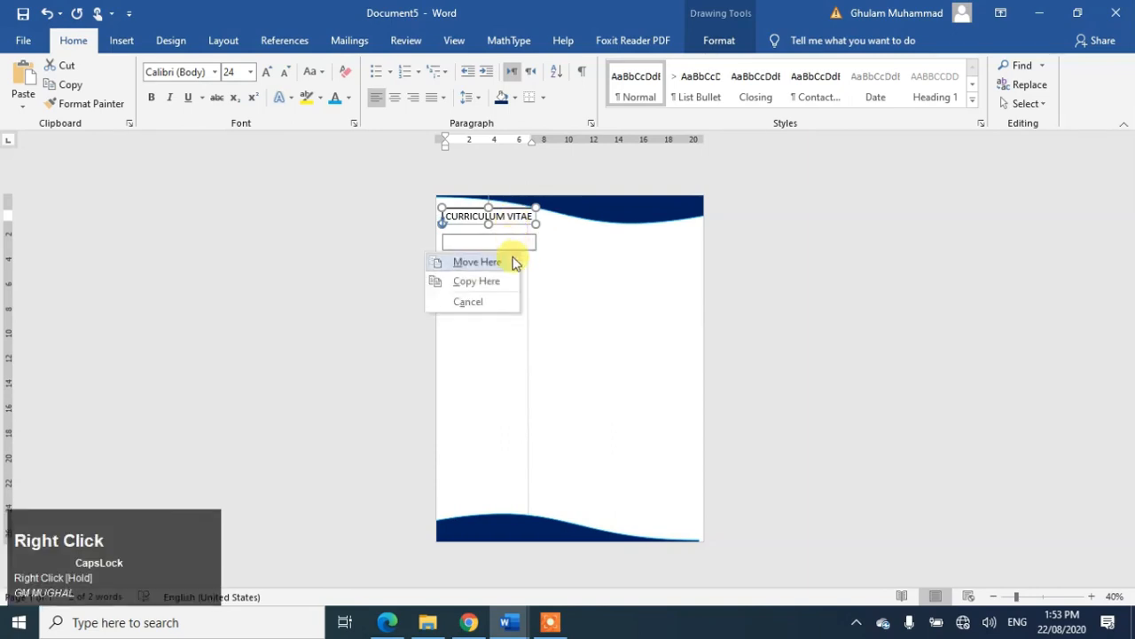
left_click(492, 282)
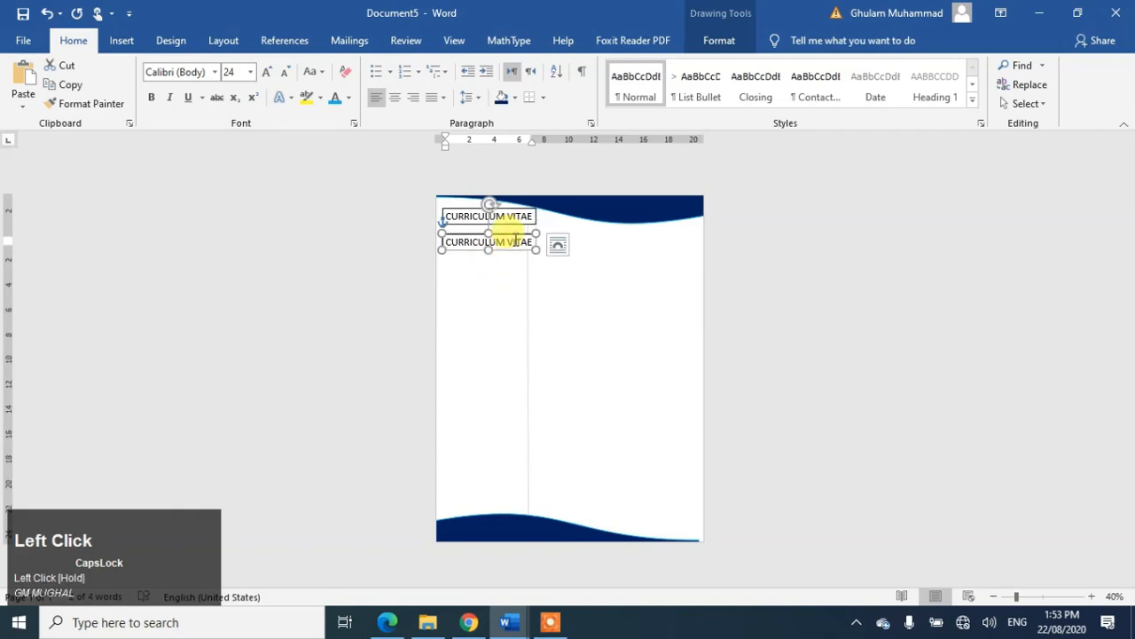
triple_click(515, 241)
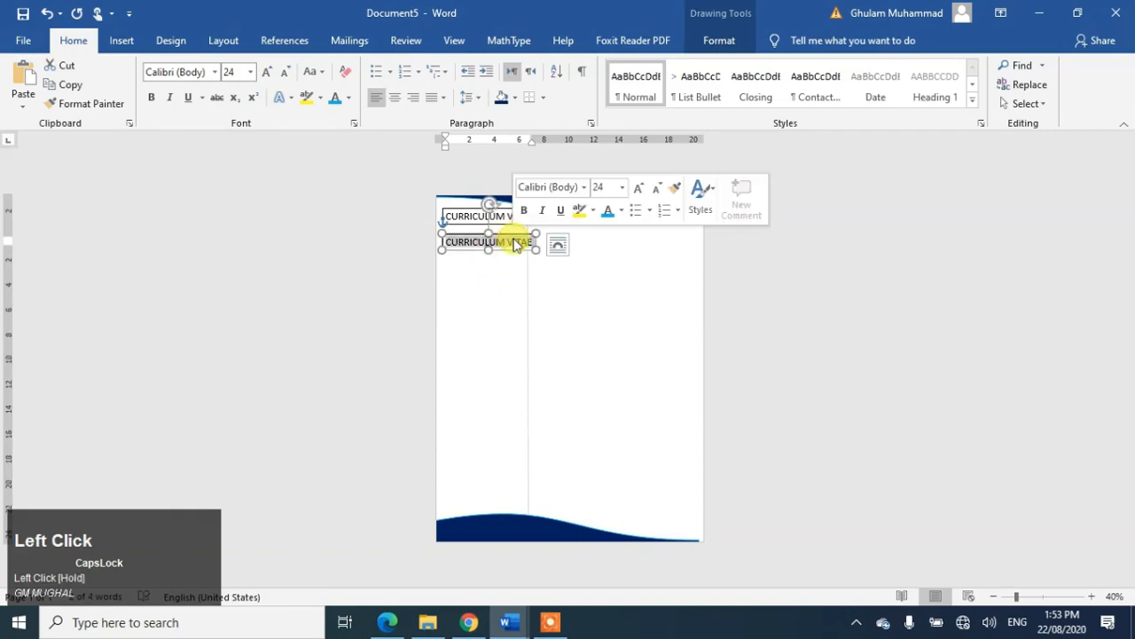
type("YOUR NAME")
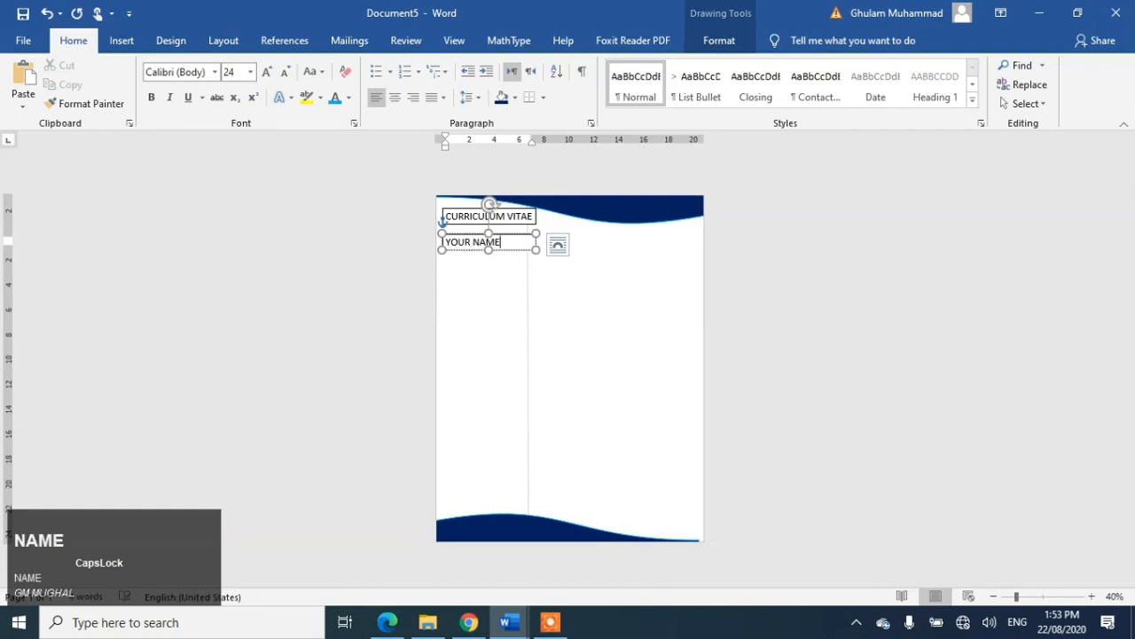
key("ctrl+a")
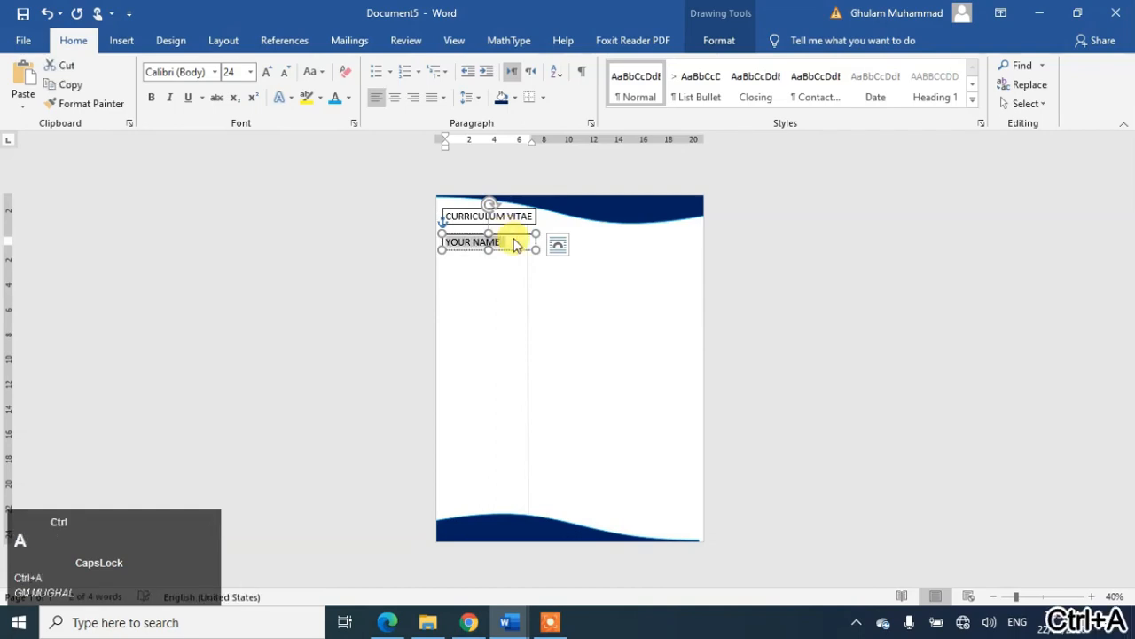
key("ctrl+bracketright")
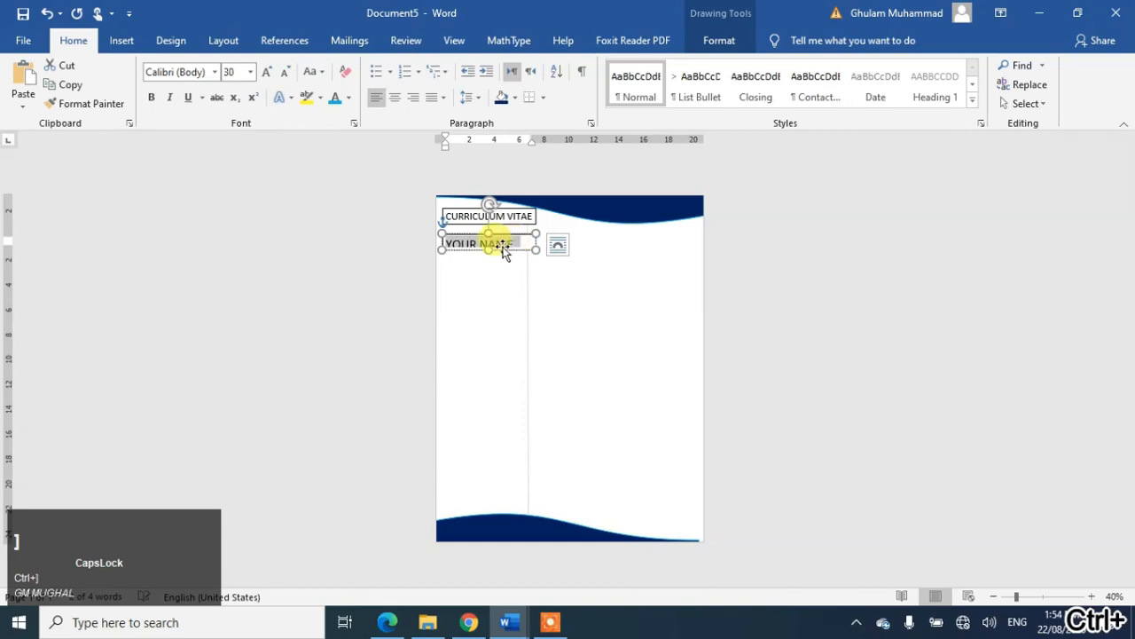
Step: Widen the YOUR NAME box to about twice its width and nudge it up under the heading
left_click(488, 254)
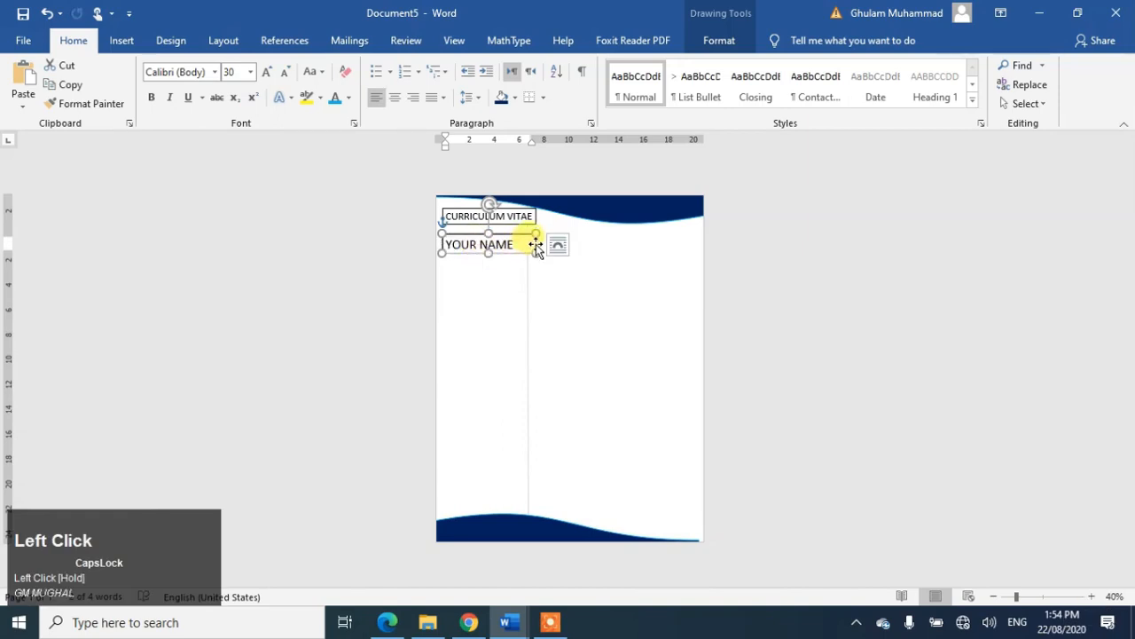
left_click_drag(536, 234, 593, 234)
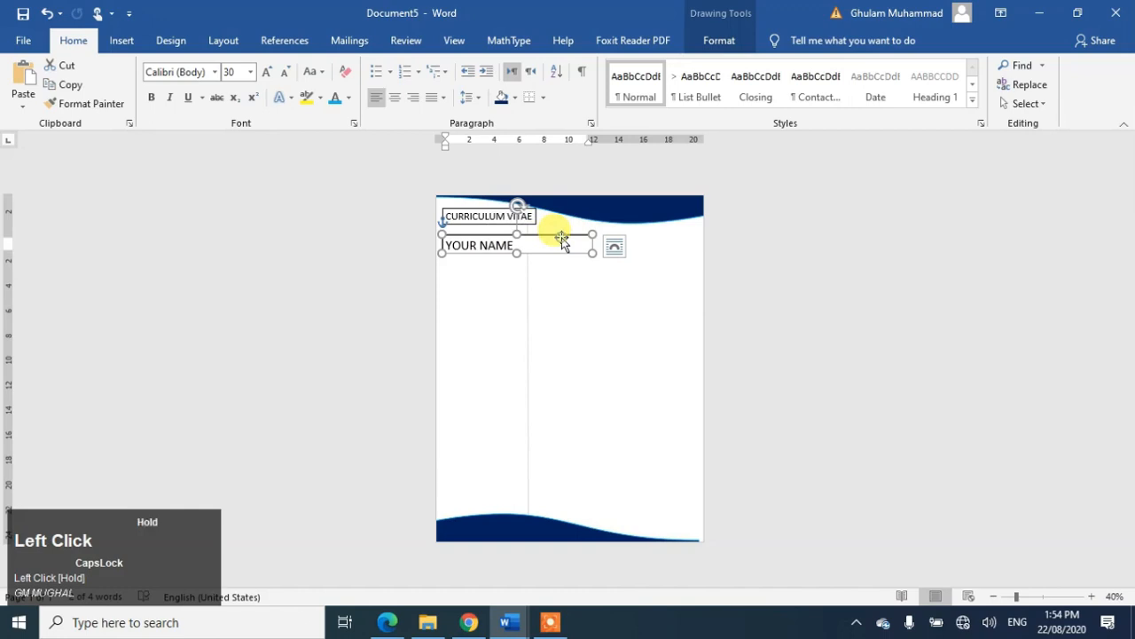
key("Up")
key("Up")
key("Up")
key("Up")
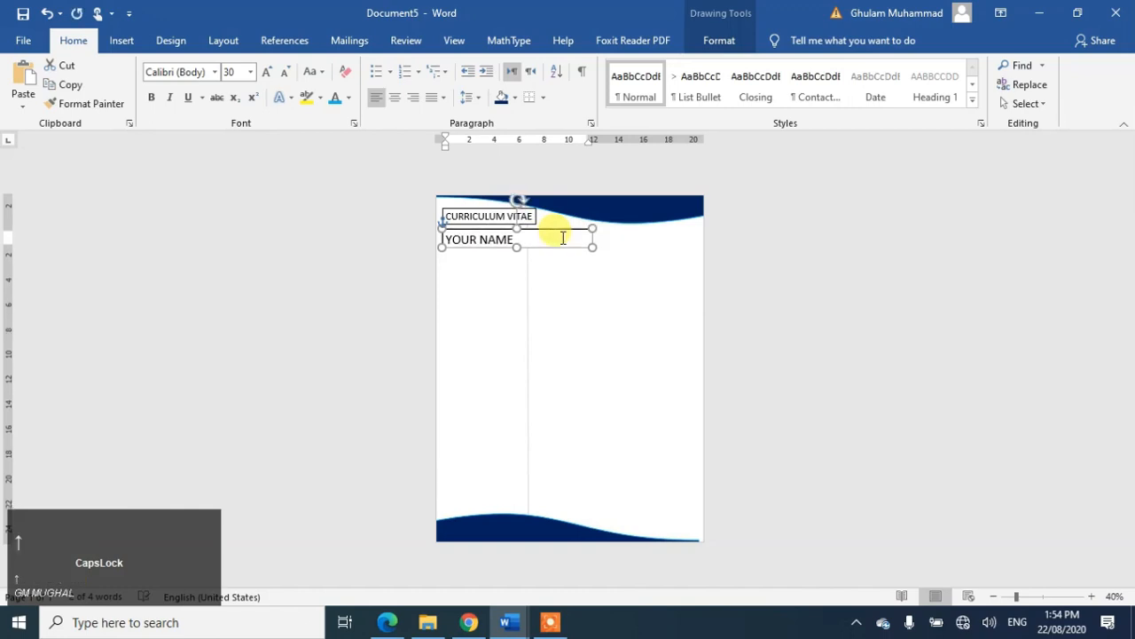
key("Up")
key("Up")
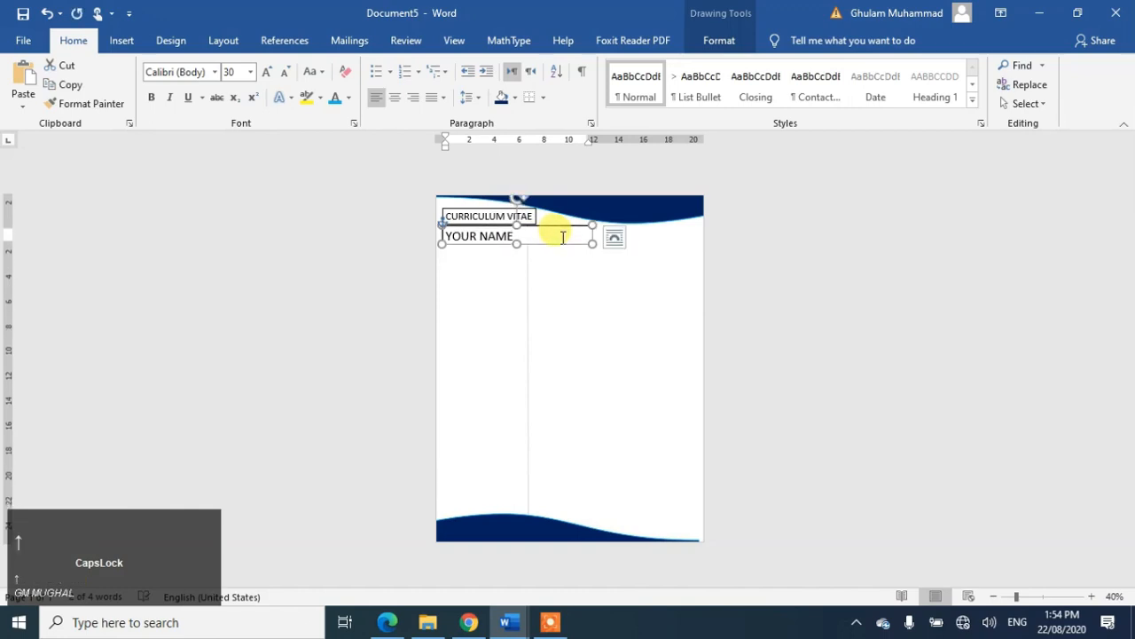
left_click(483, 213)
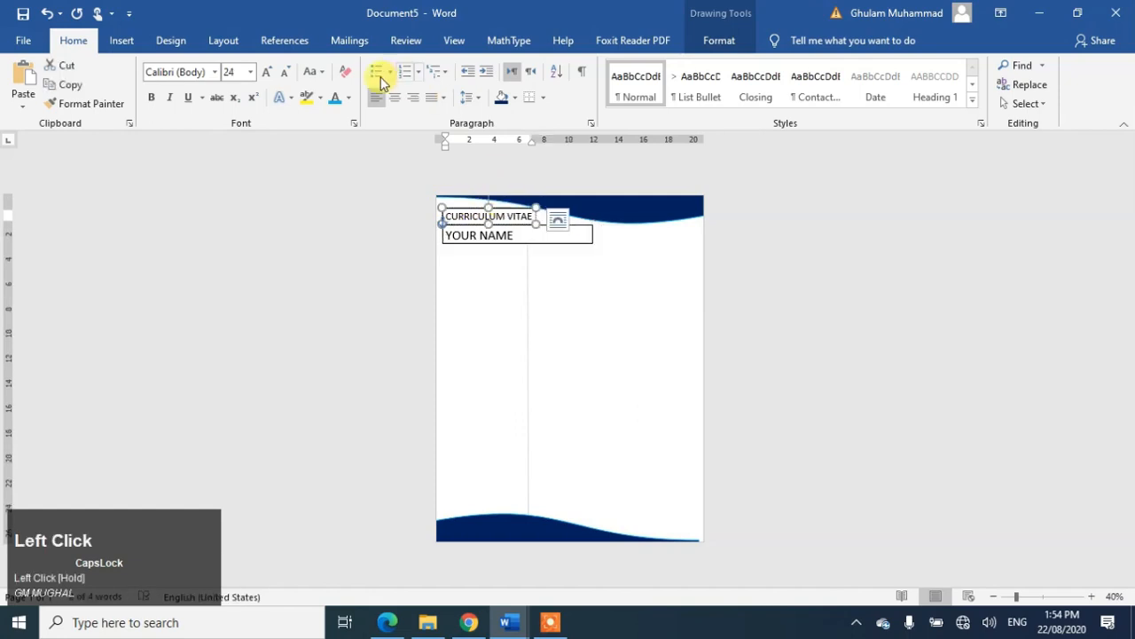
Step: Remove the outline and fill from the CURRICULUM VITAE text box
left_click(720, 41)
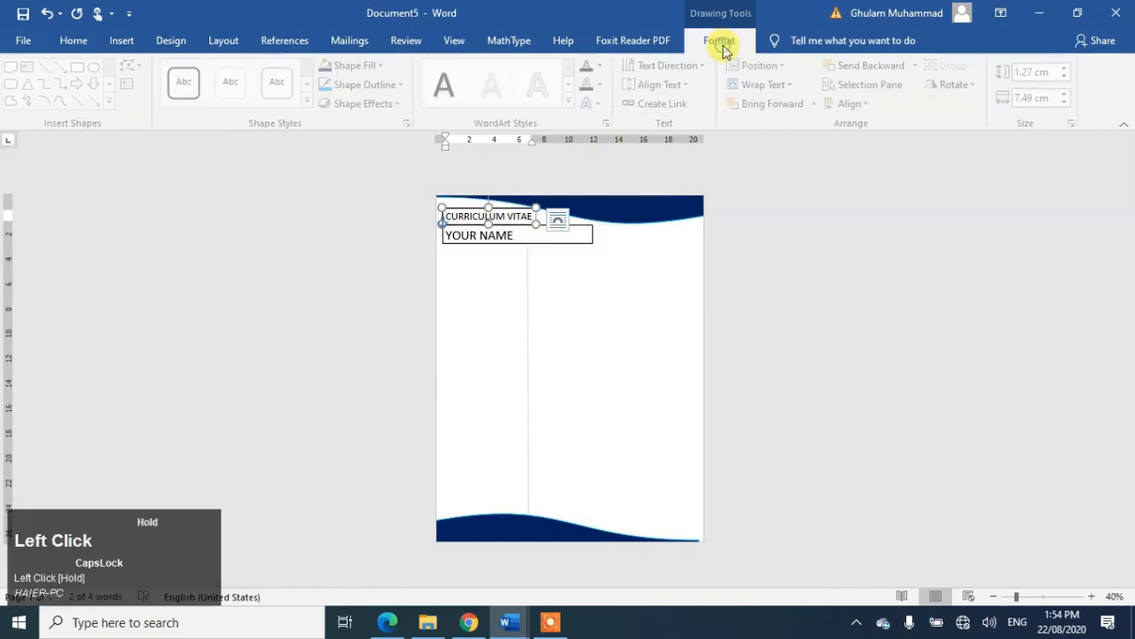
left_click(399, 86)
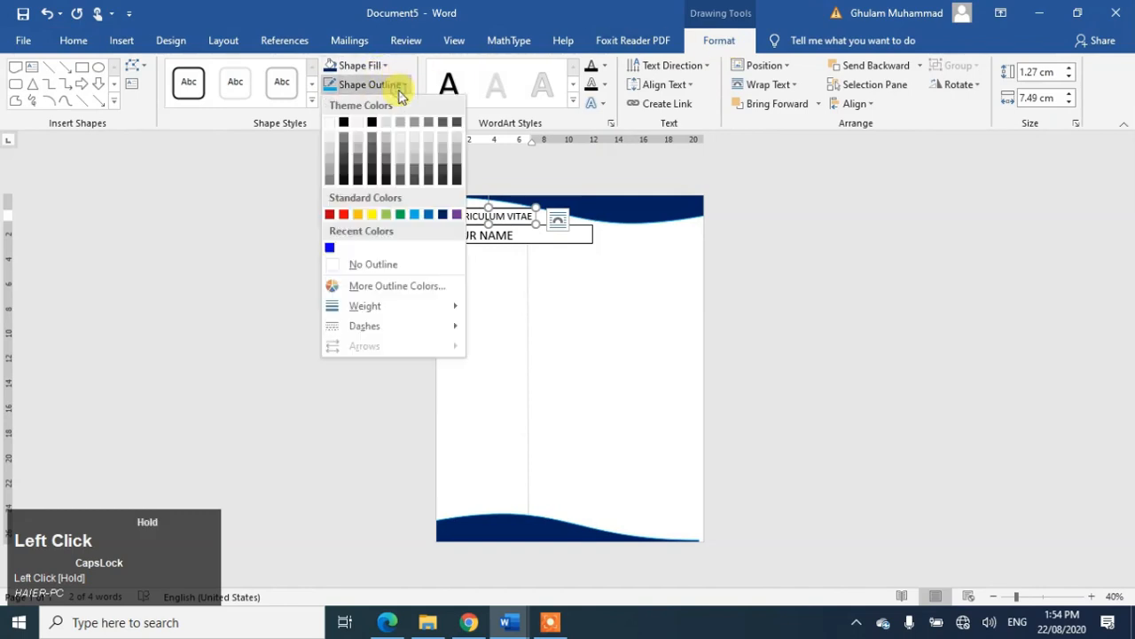
left_click(367, 267)
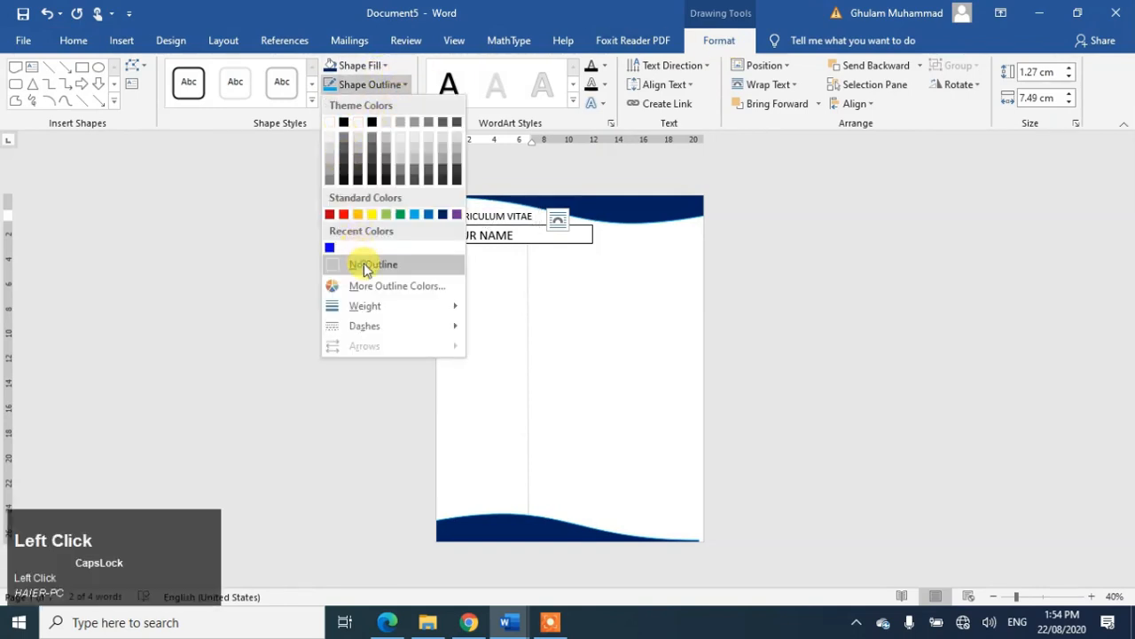
left_click(387, 66)
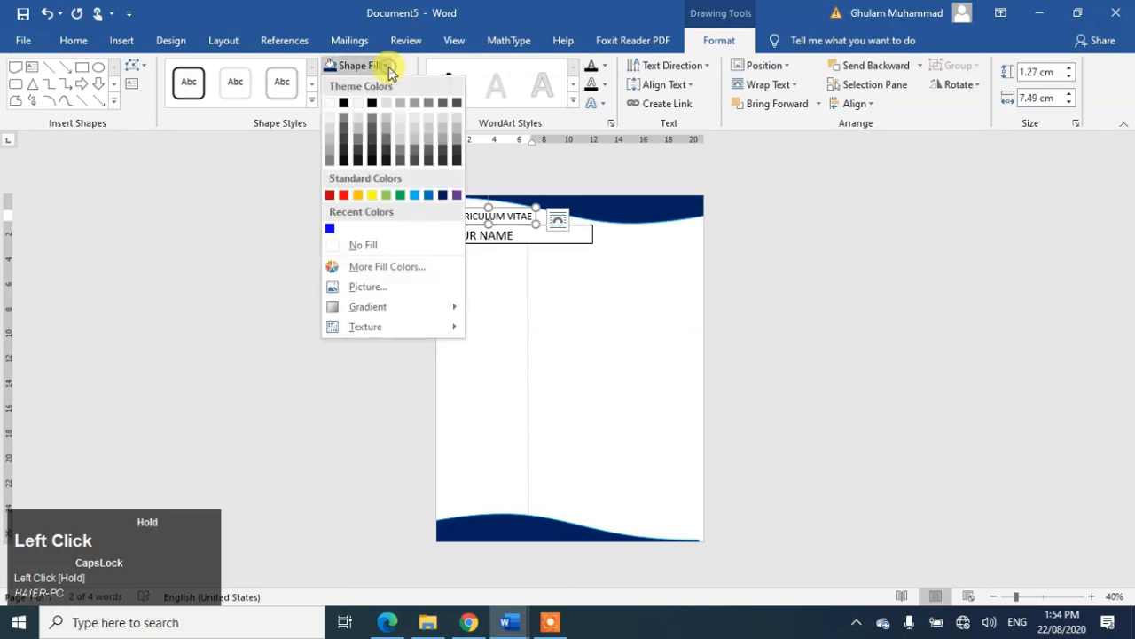
left_click(372, 247)
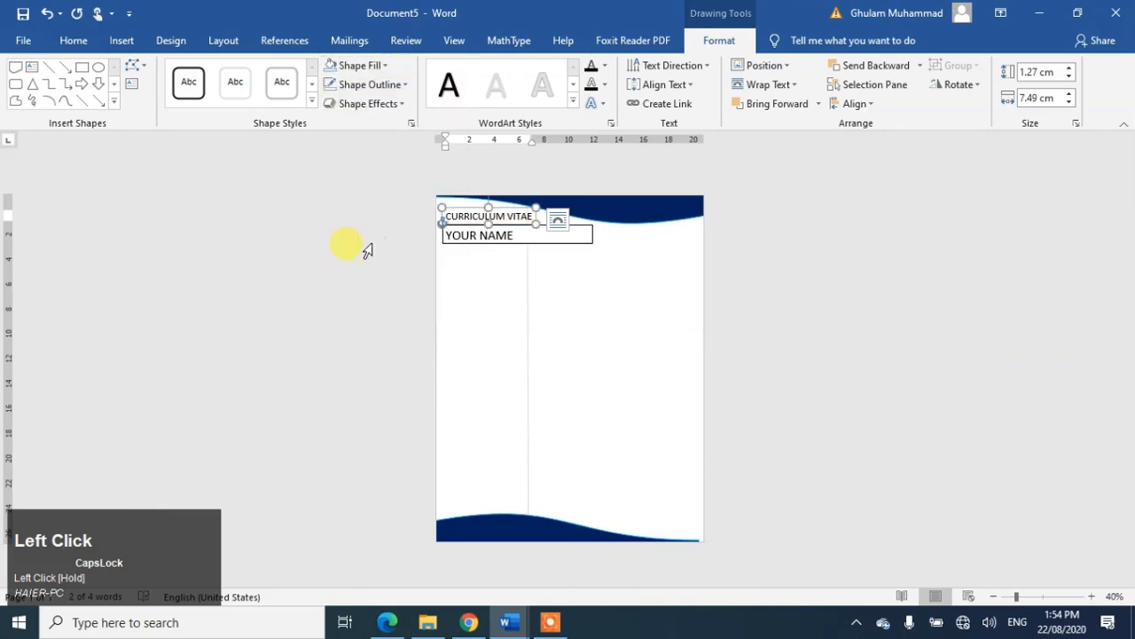
Step: Remove the fill and border from the YOUR NAME text box
left_click(496, 238)
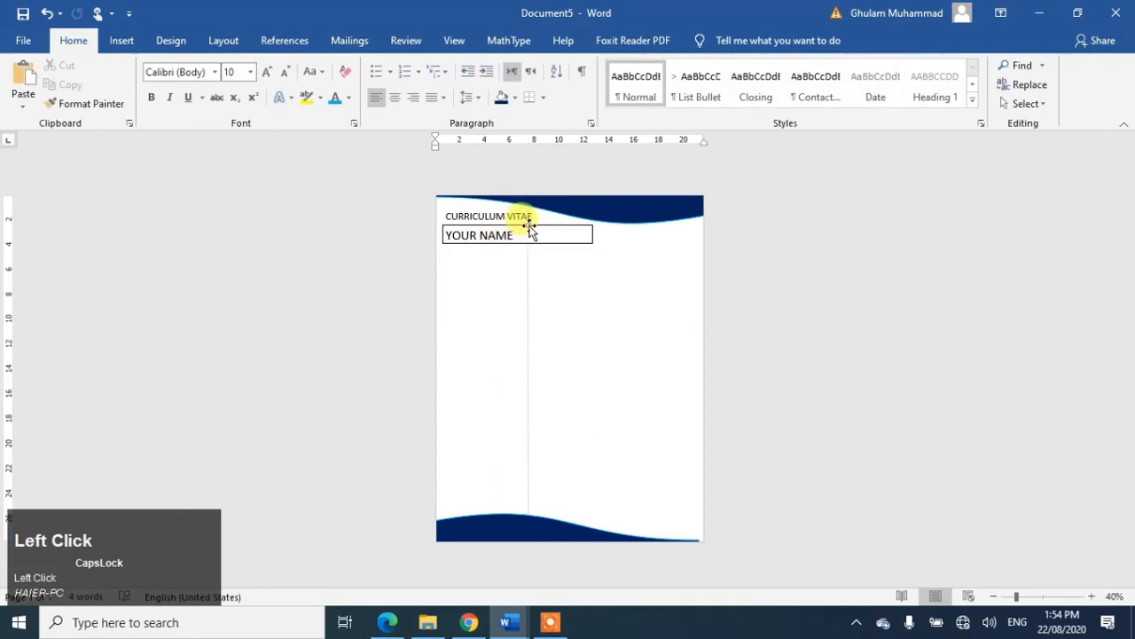
left_click(529, 228)
left_click(377, 66)
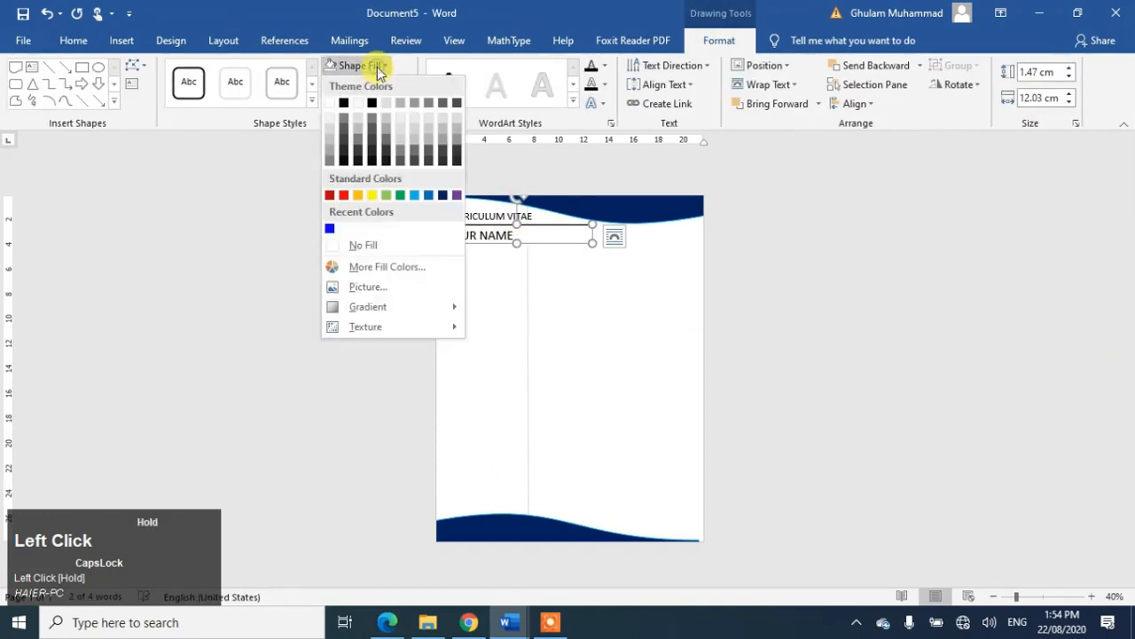
left_click(364, 249)
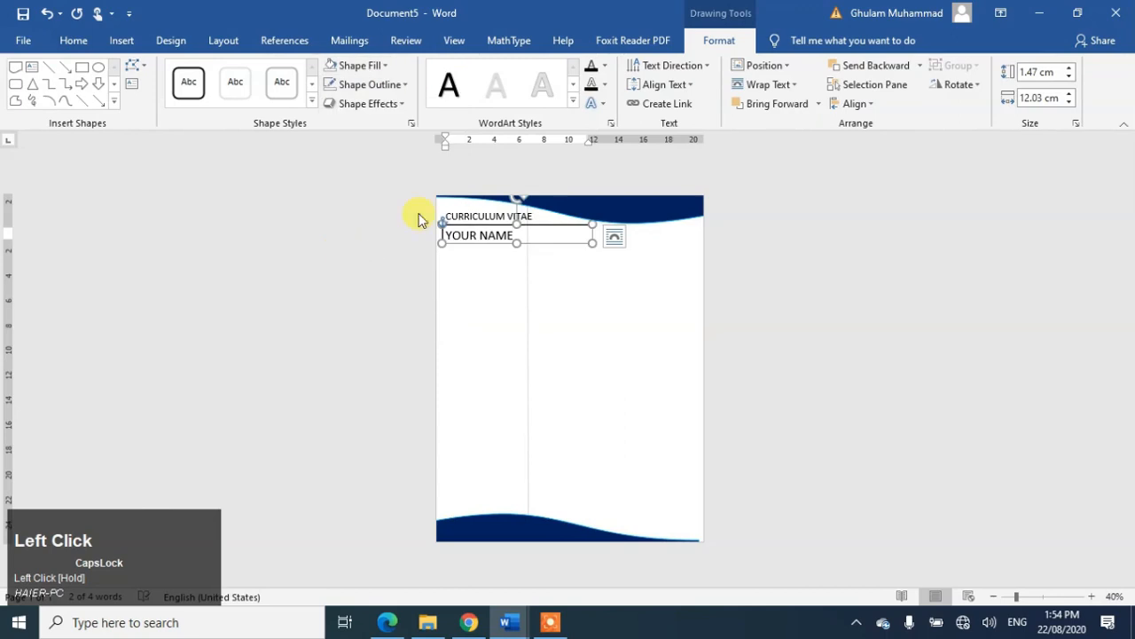
left_click(389, 84)
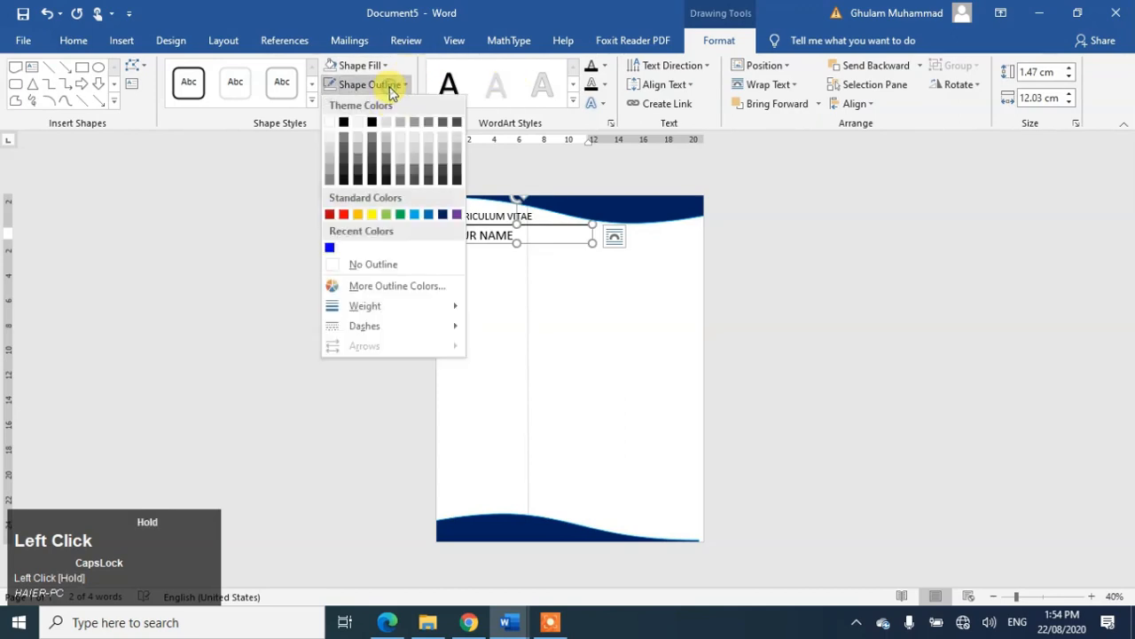
left_click(388, 265)
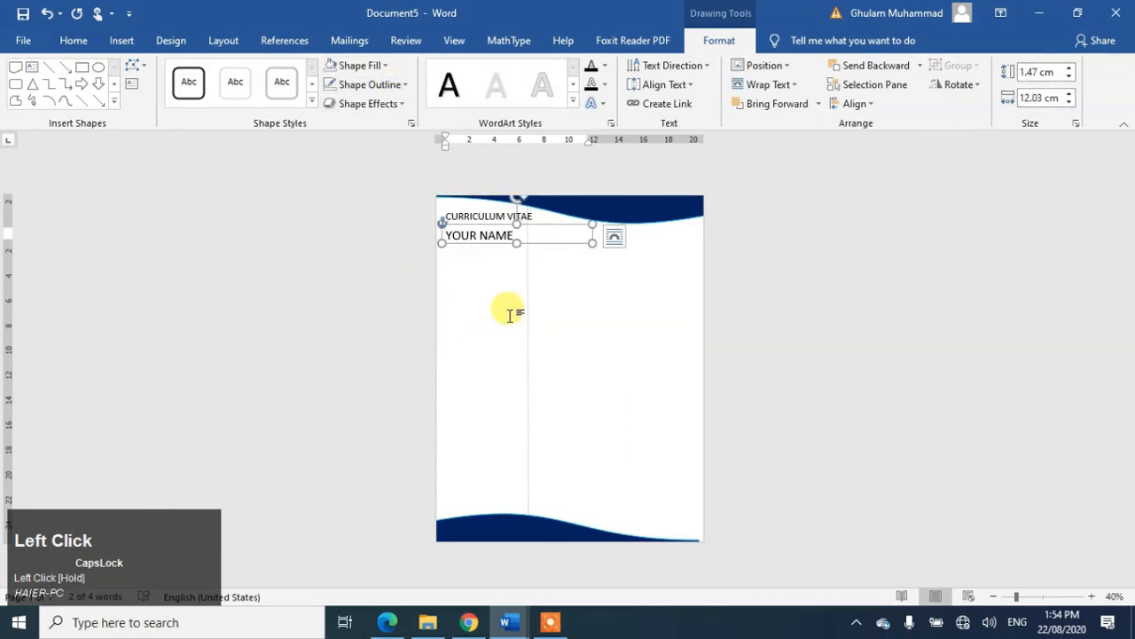
Step: Move YOUR NAME just under CURRICULUM VITAE, underline its text, and make the box slightly taller
left_click(550, 224)
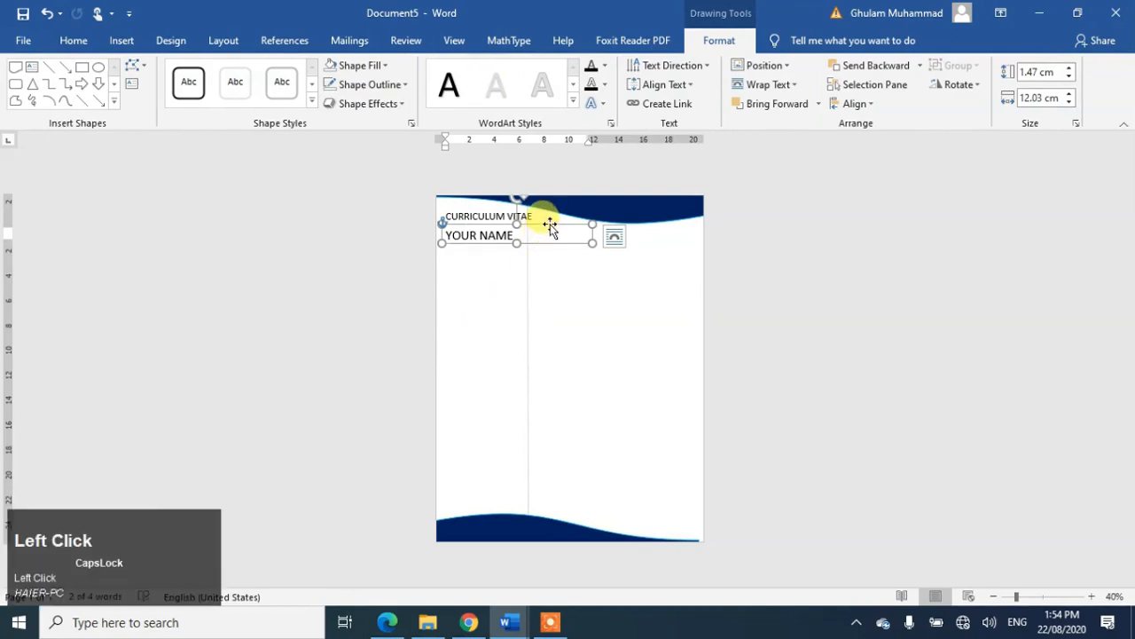
left_click_drag(549, 224, 543, 217)
key("Down")
key("Down")
key("Down")
key("Down")
key("Down")
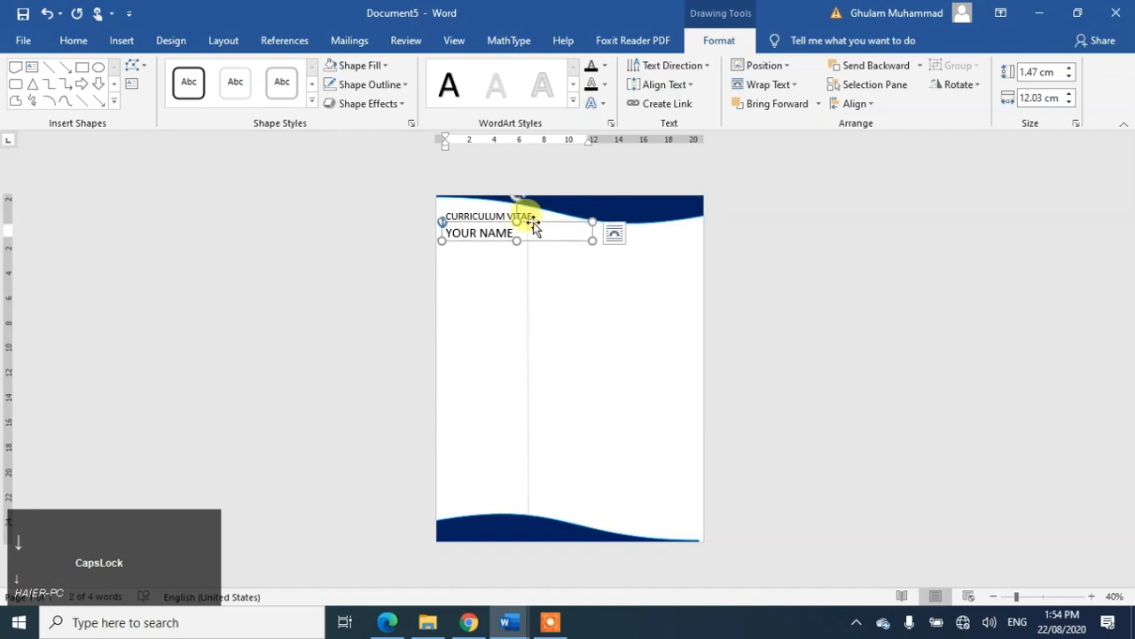
triple_click(502, 234)
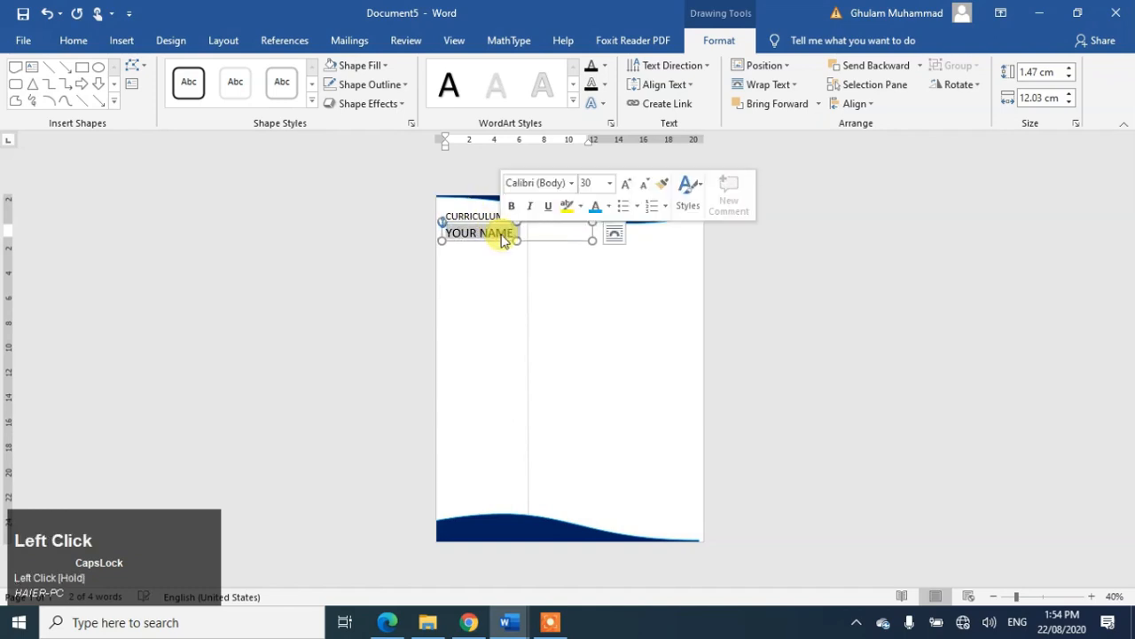
key("ctrl+u")
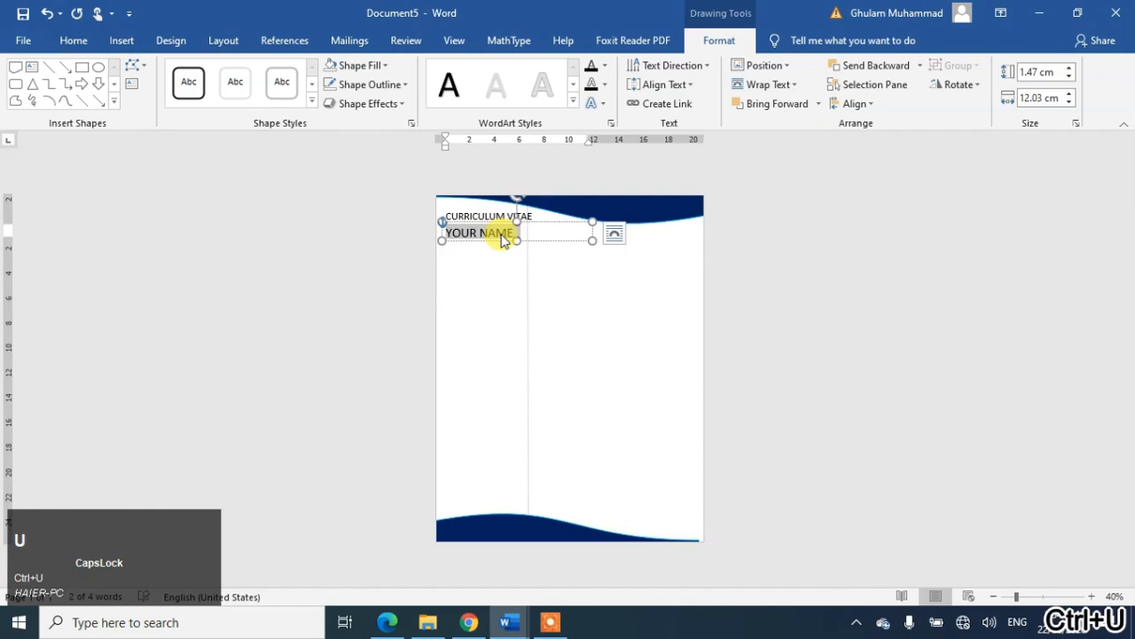
left_click(595, 304)
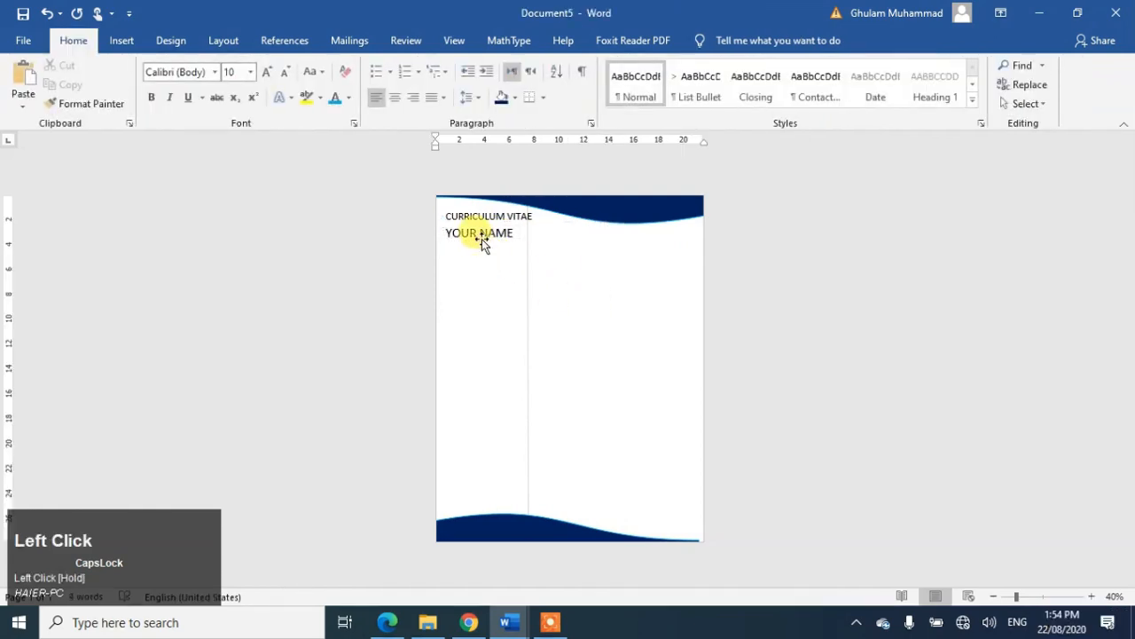
left_click(507, 235)
left_click_drag(515, 236, 514, 251)
Step: Insert the portrait photo from the Pictures folder at the page's top-left
left_click(624, 269)
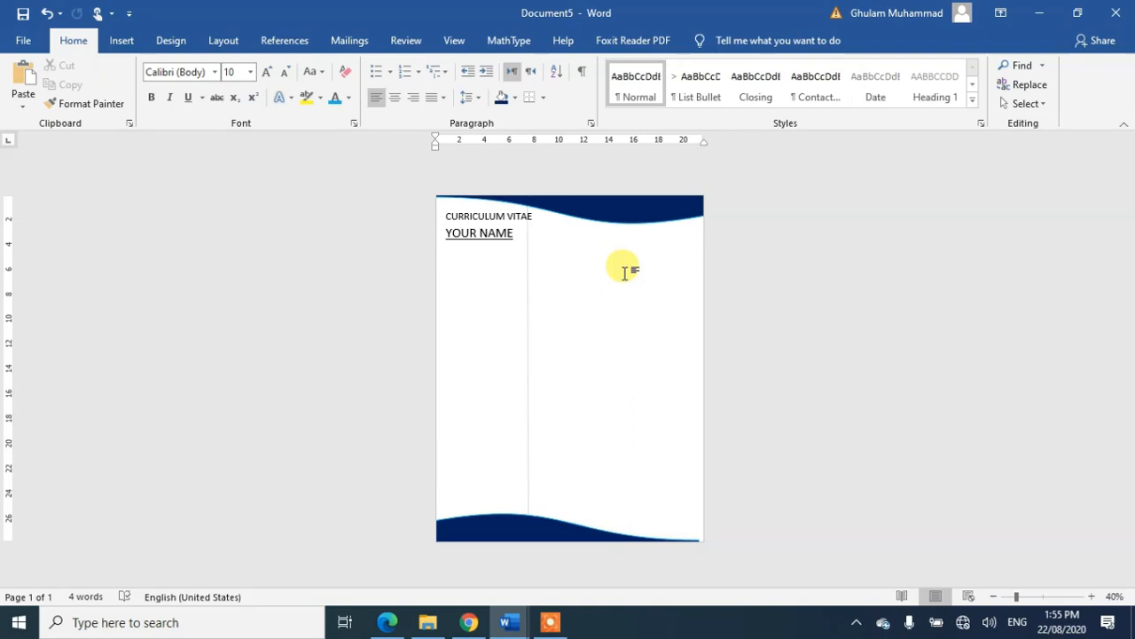
left_click(126, 39)
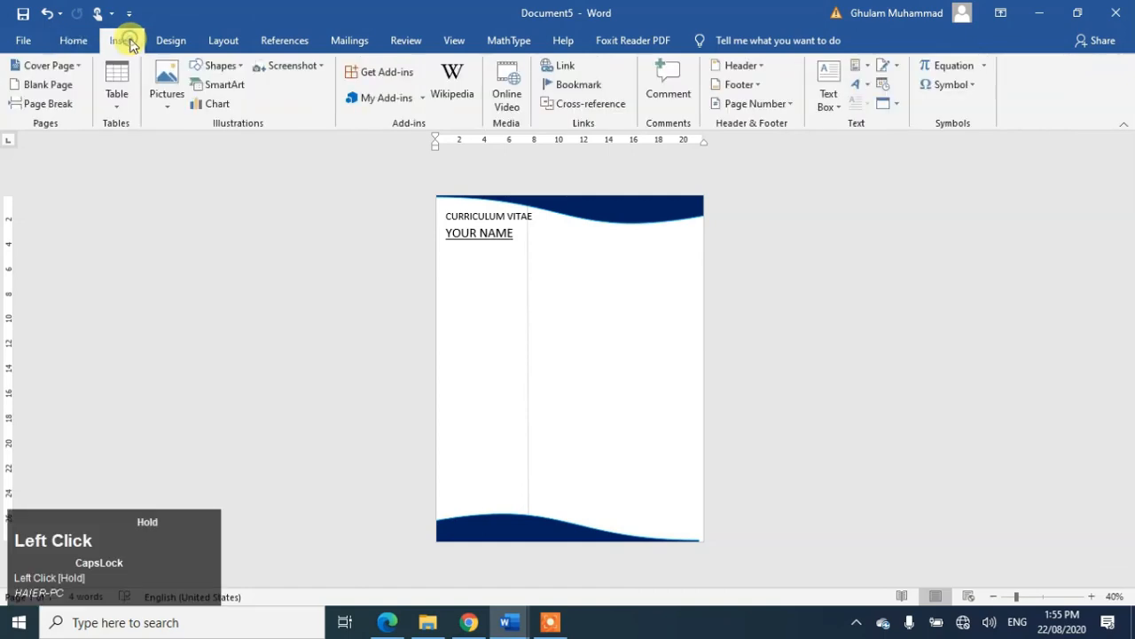
left_click(168, 78)
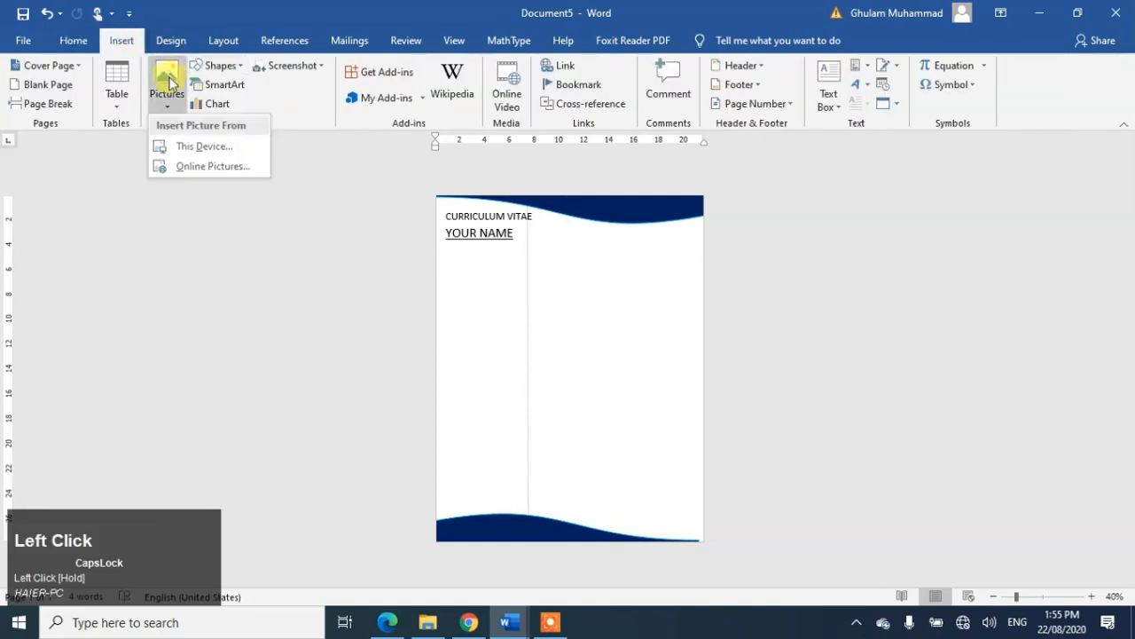
left_click(206, 146)
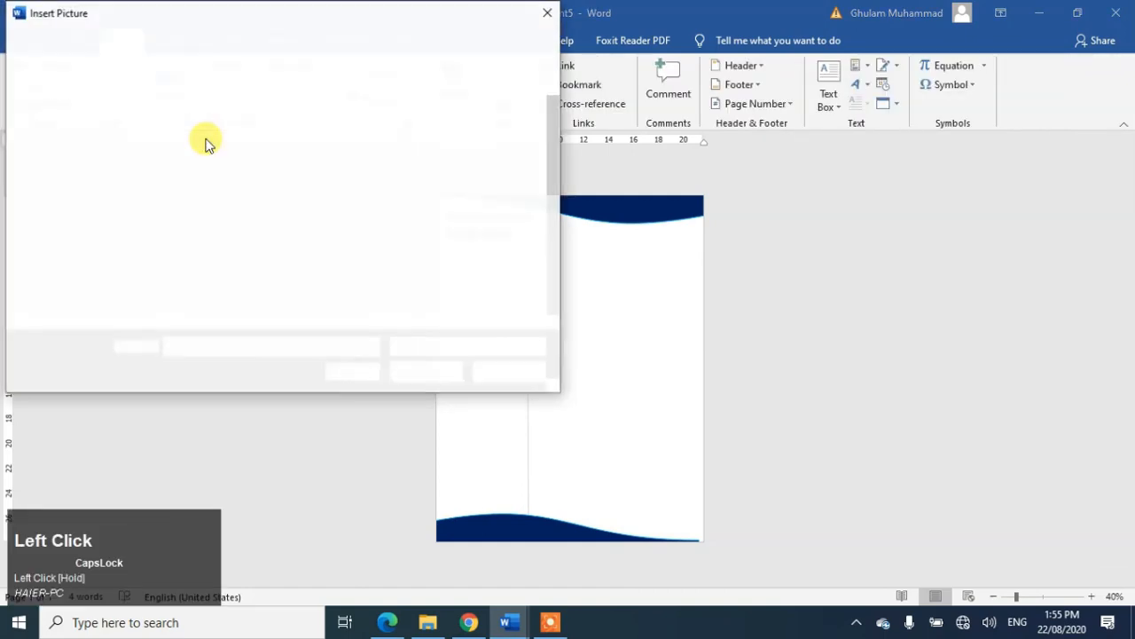
left_click(284, 321)
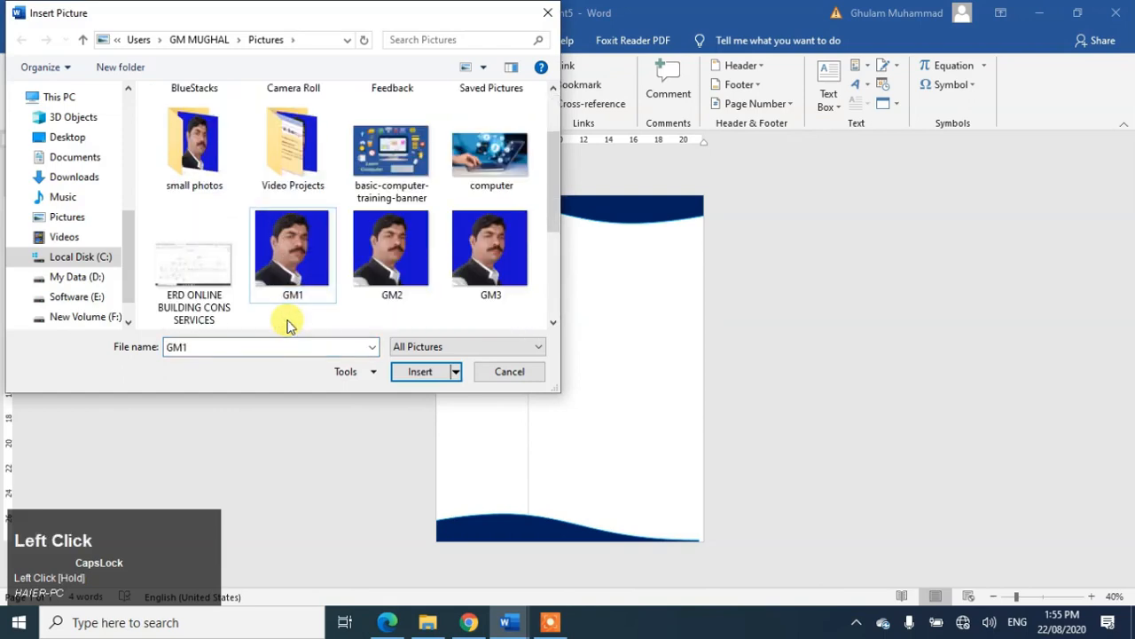
double_click(292, 271)
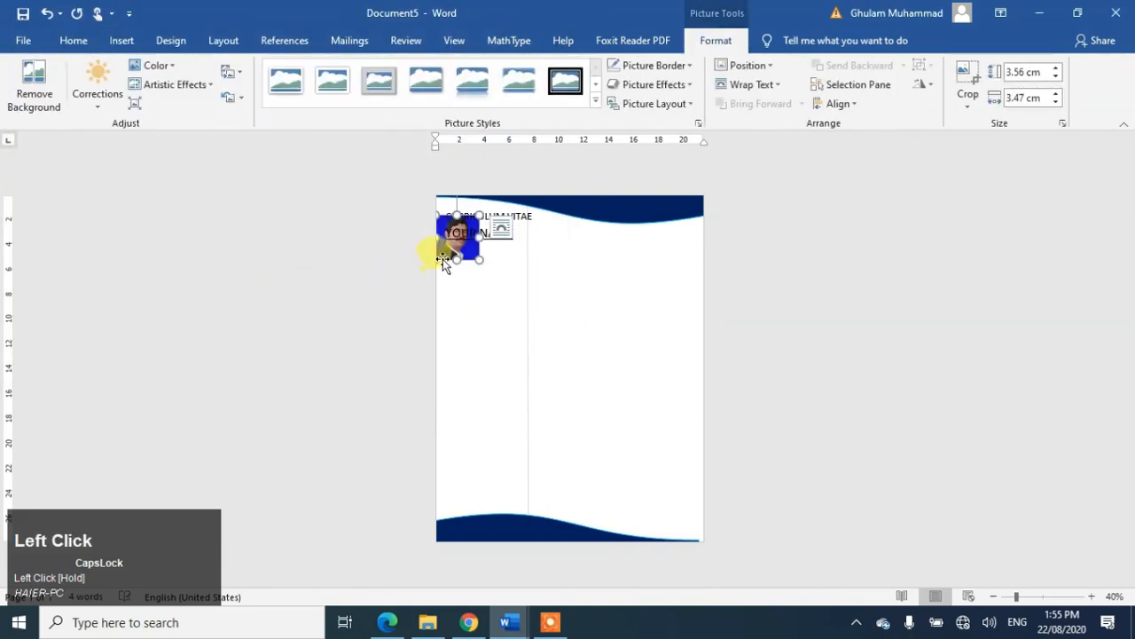
Step: Set the photo to float In Front of Text and move it into the right column
left_click_drag(465, 257, 627, 303)
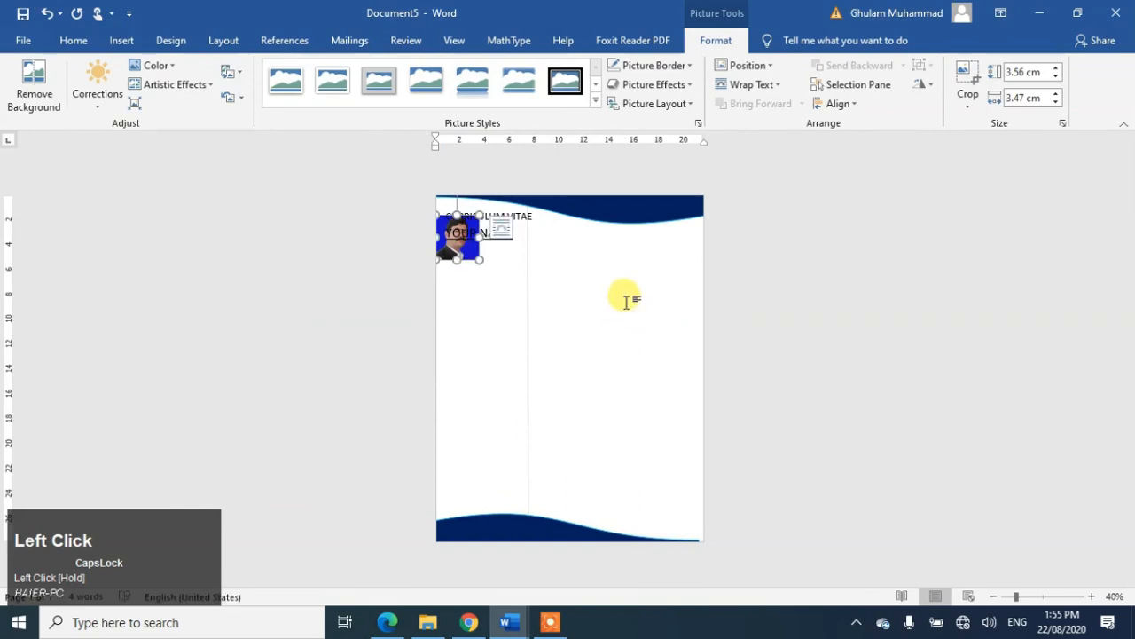
left_click(501, 233)
left_click(625, 382)
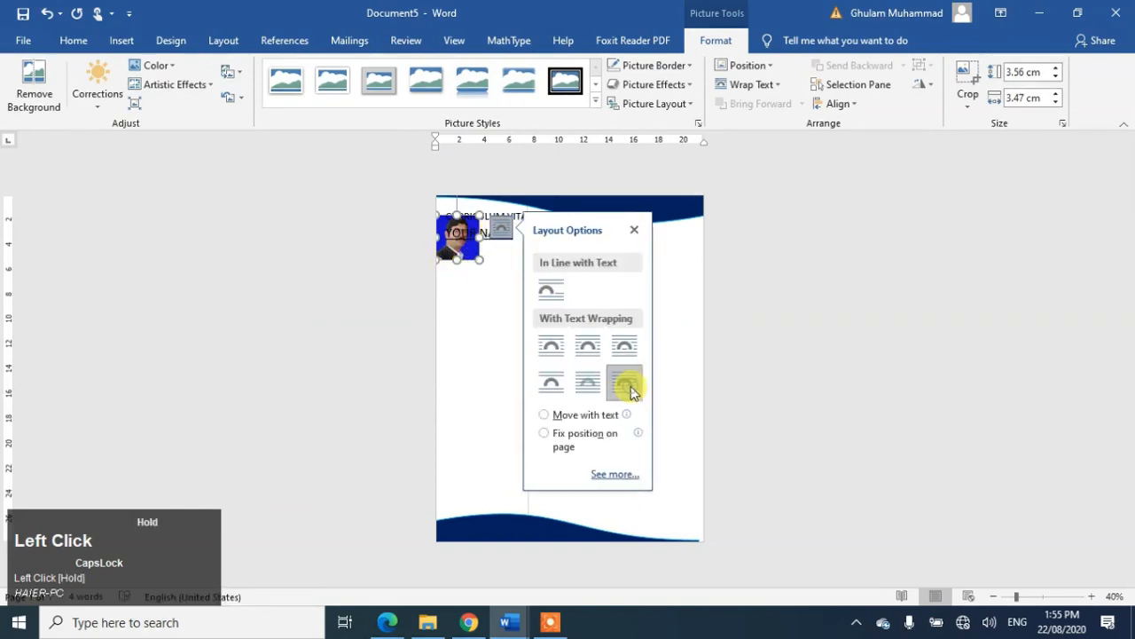
left_click(479, 367)
left_click(460, 255)
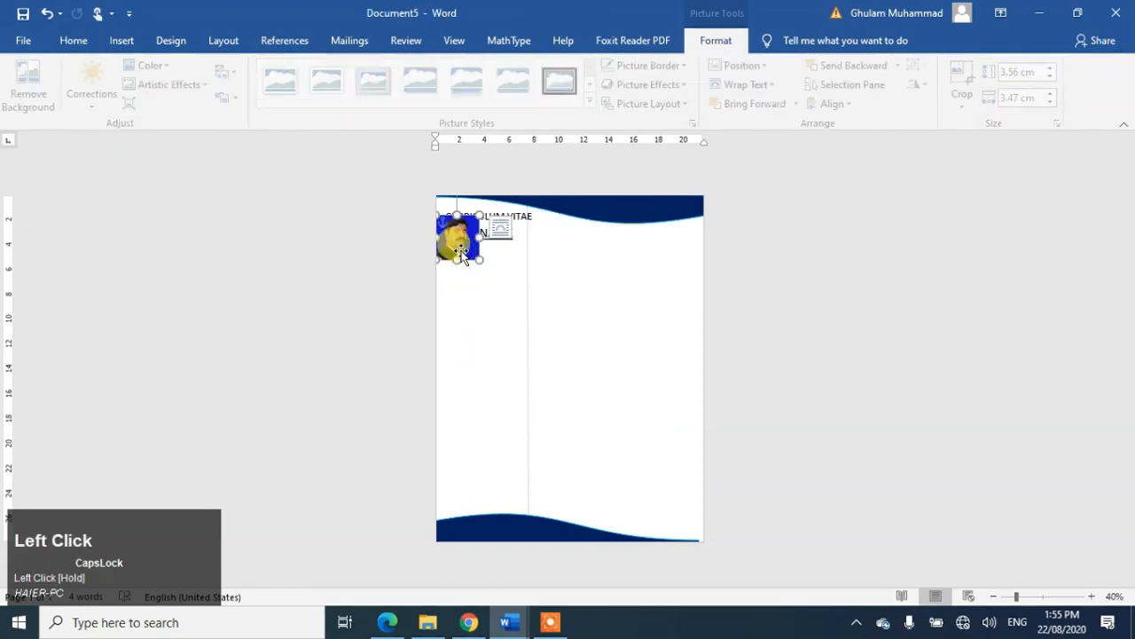
left_click_drag(461, 255, 651, 289)
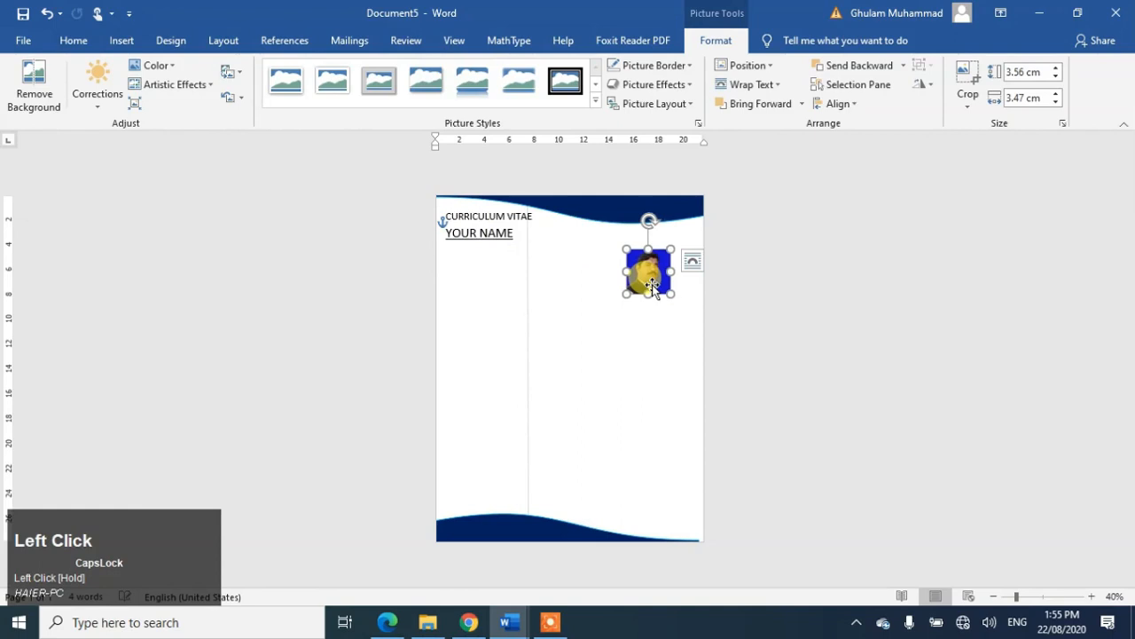
Step: Crop the photo to an oval and place it in the page's top-right corner
left_click(971, 104)
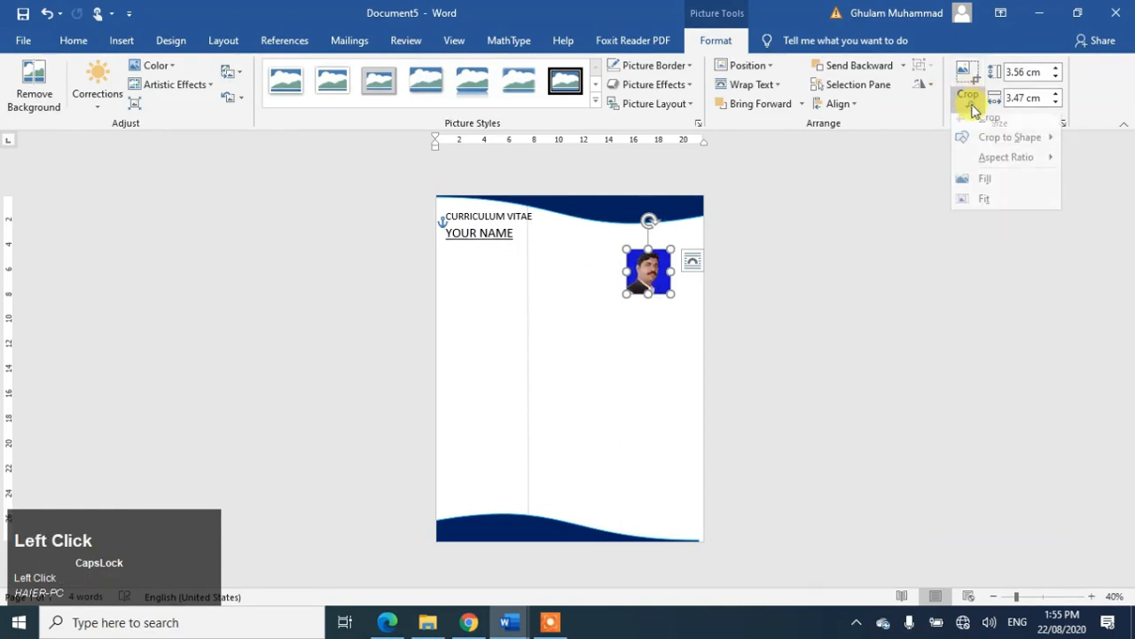
left_click(983, 149)
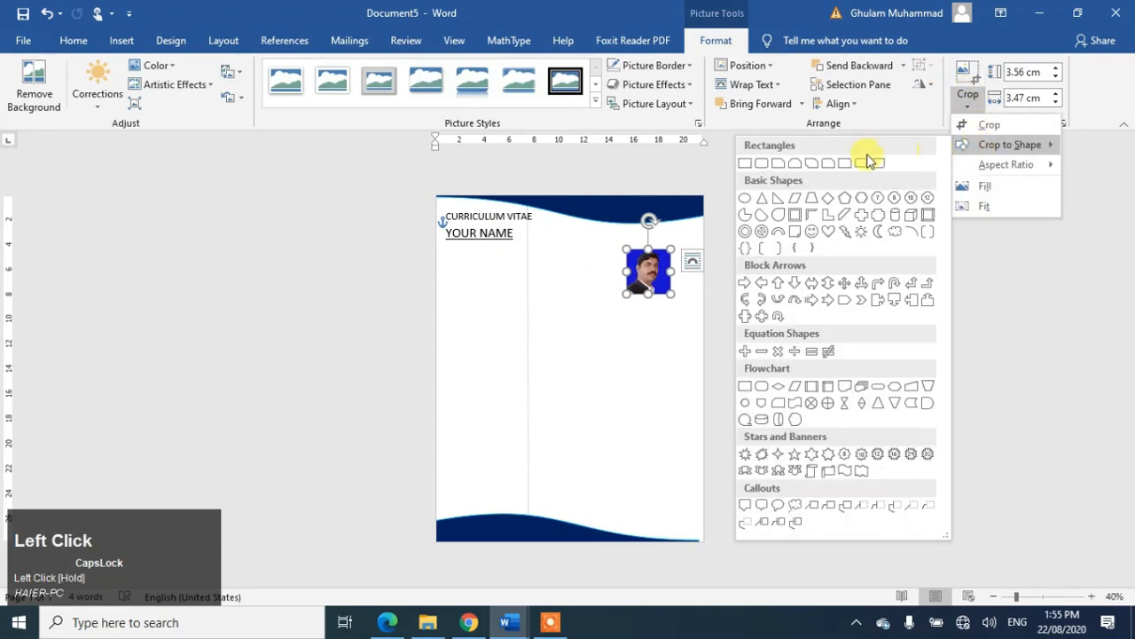
left_click(744, 197)
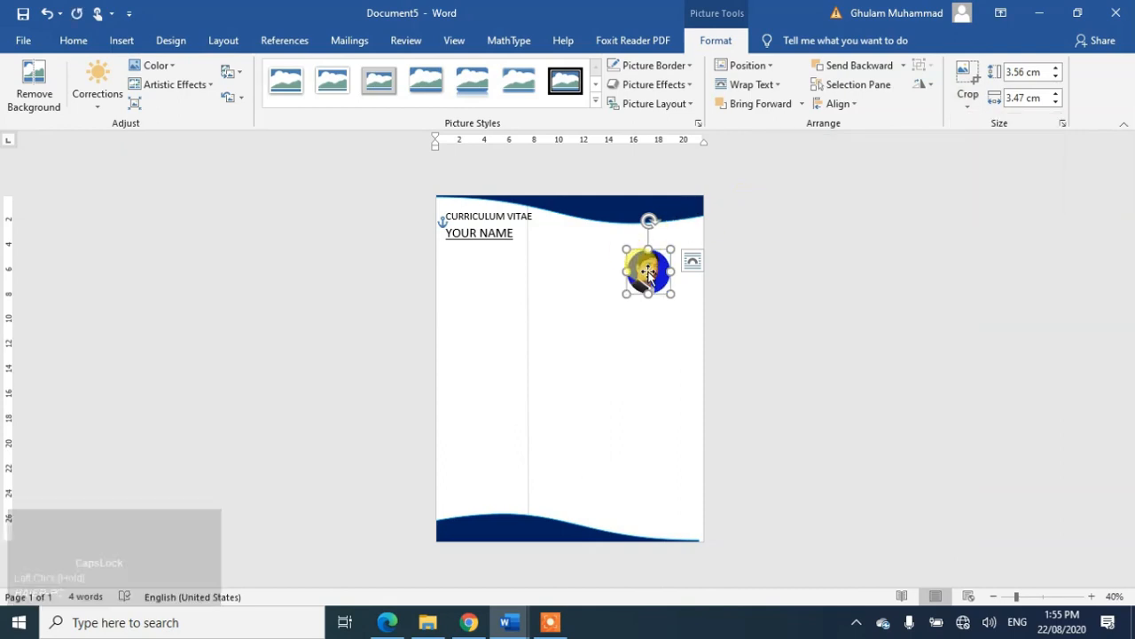
left_click_drag(648, 273, 675, 229)
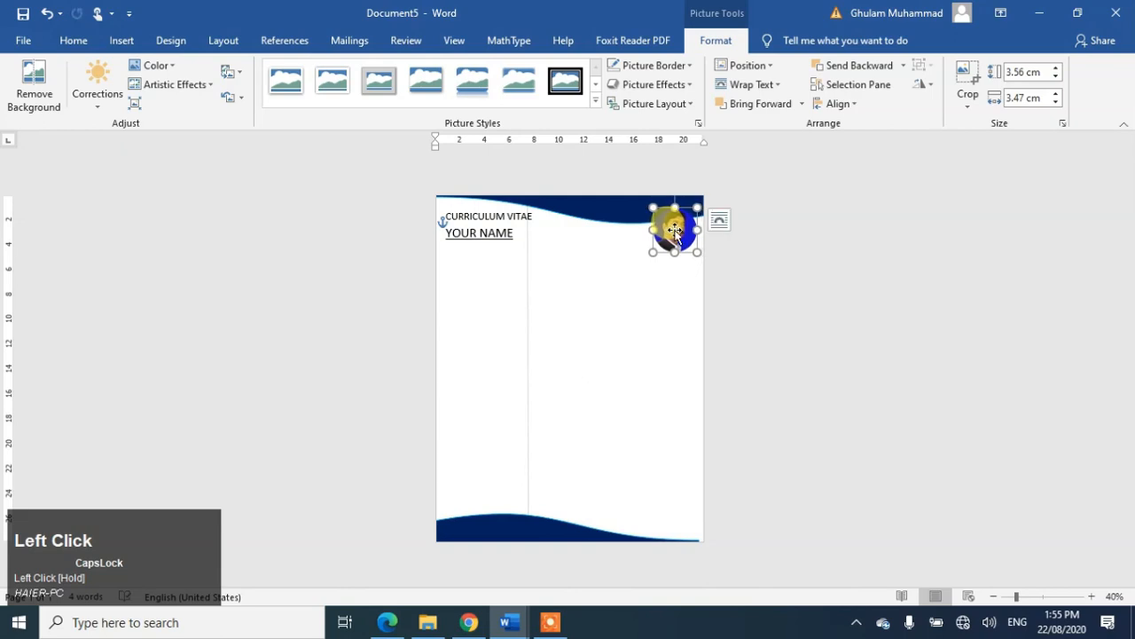
left_click_drag(675, 230, 675, 230)
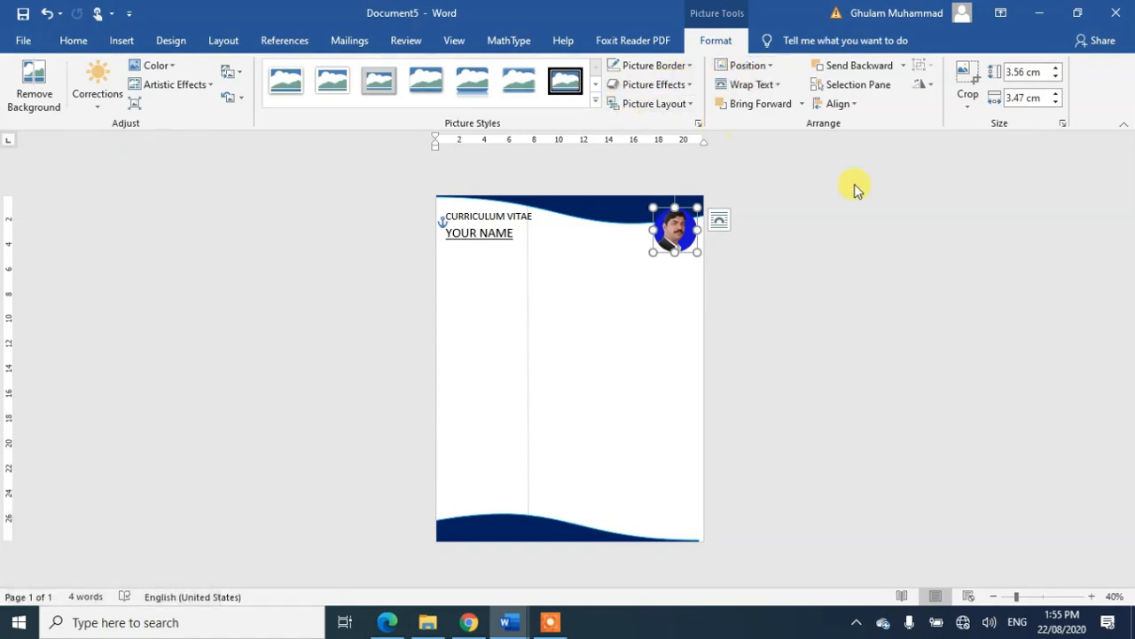
left_click(688, 67)
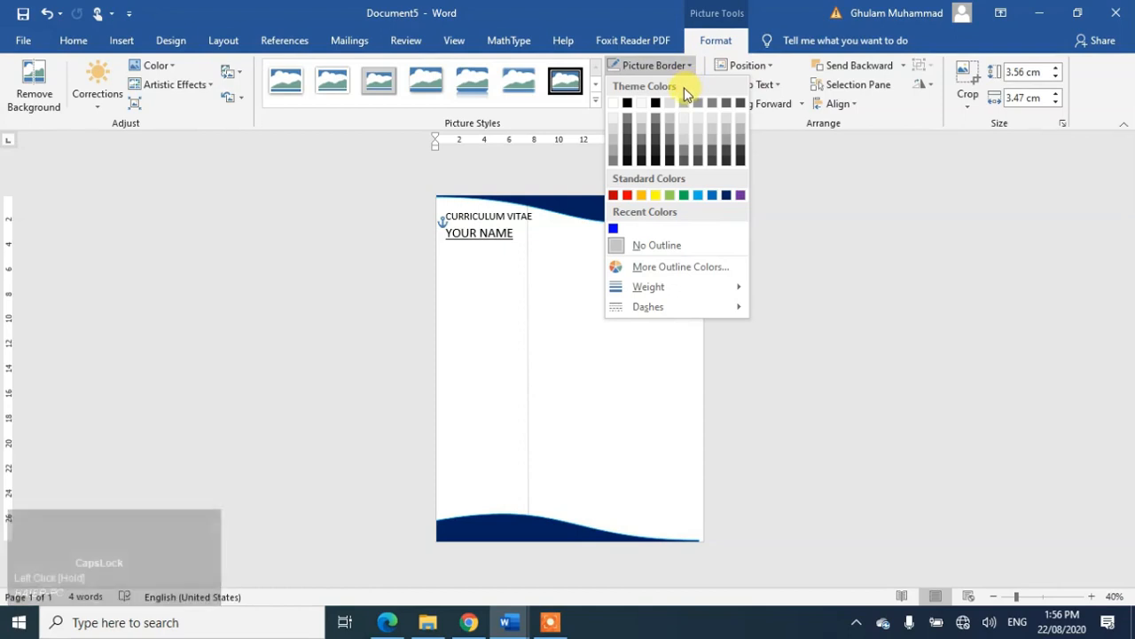
Step: Give the round photo a 2¼ pt white picture border
left_click(655, 284)
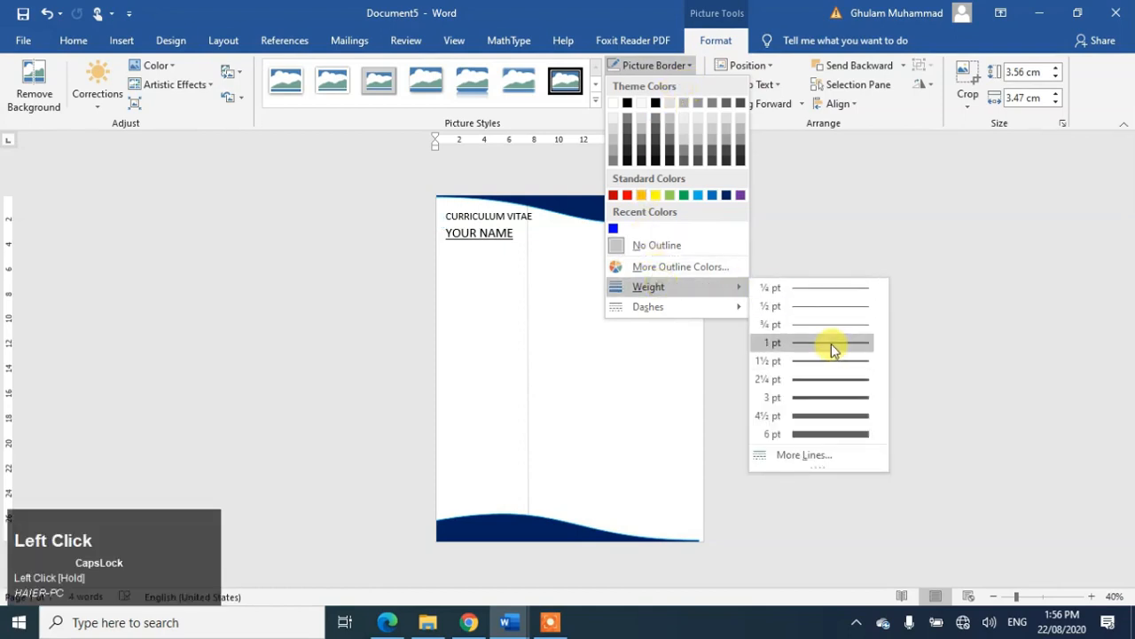
left_click(831, 379)
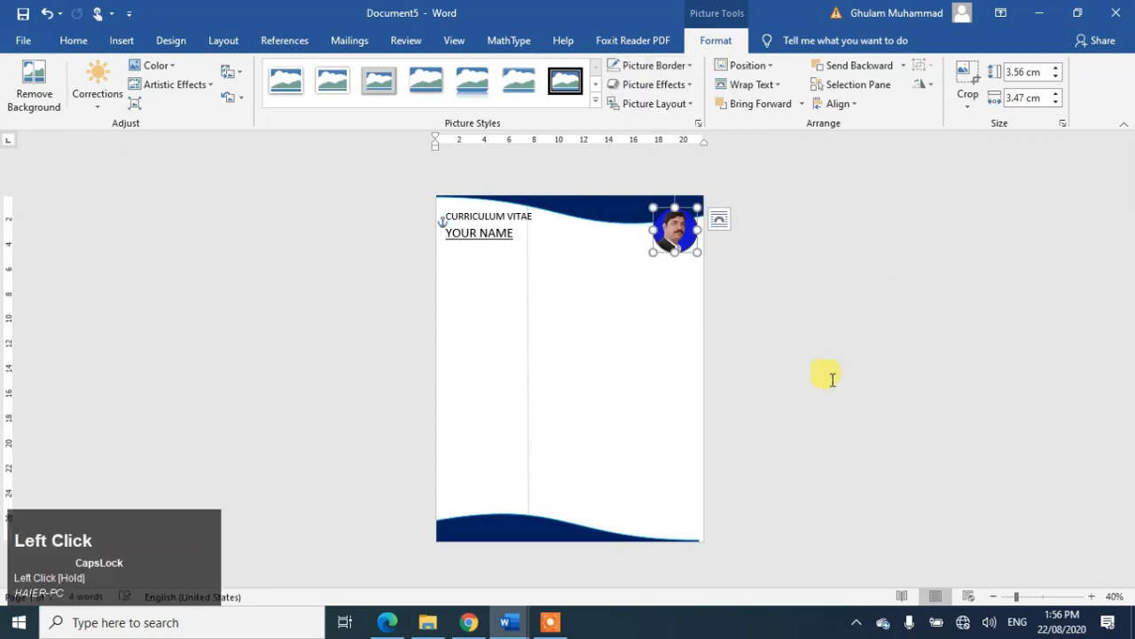
left_click(667, 65)
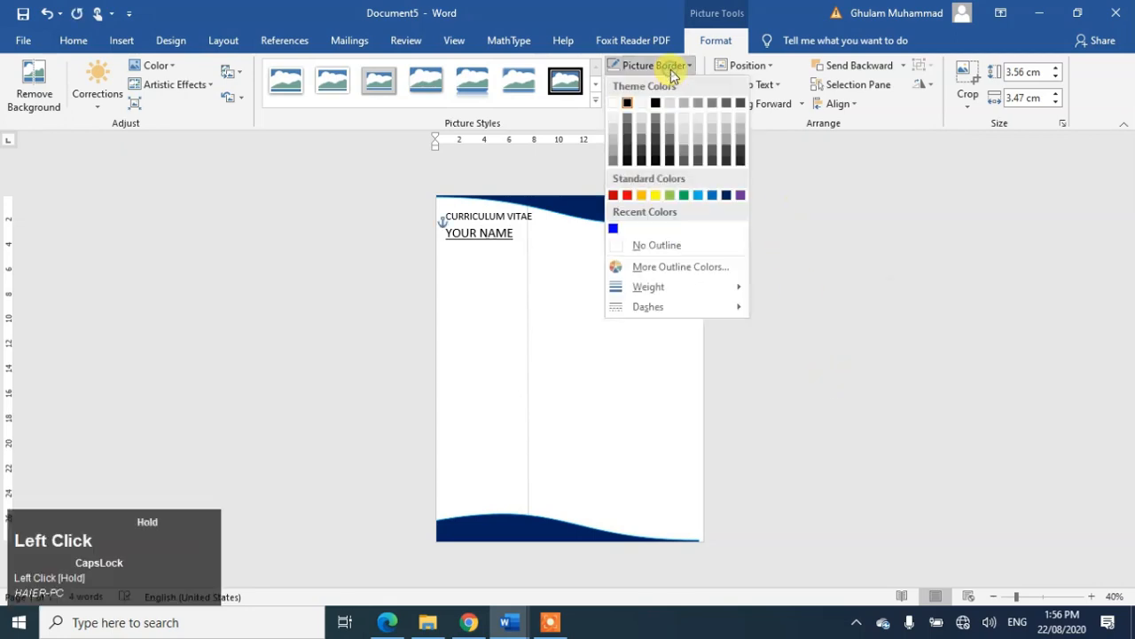
left_click(615, 102)
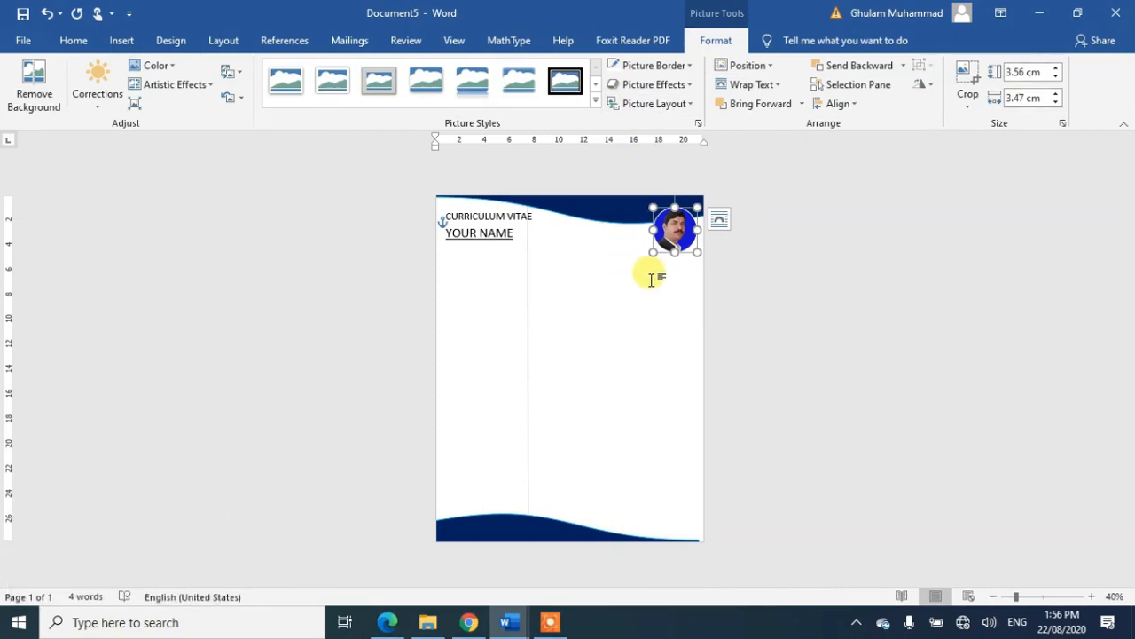
left_click(651, 279)
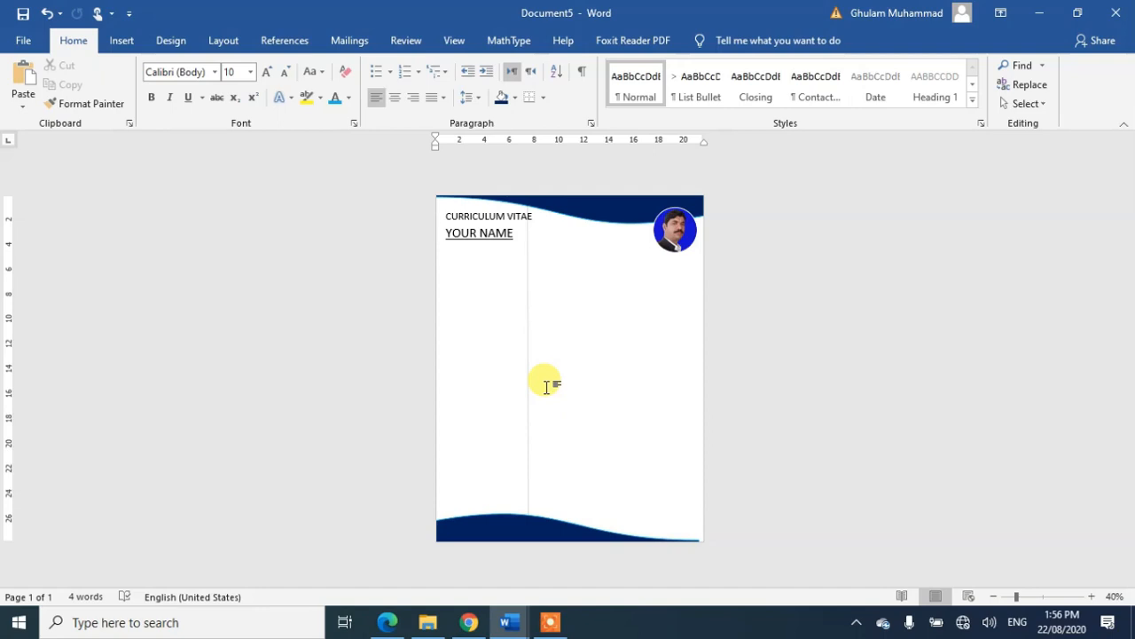
left_click(481, 235)
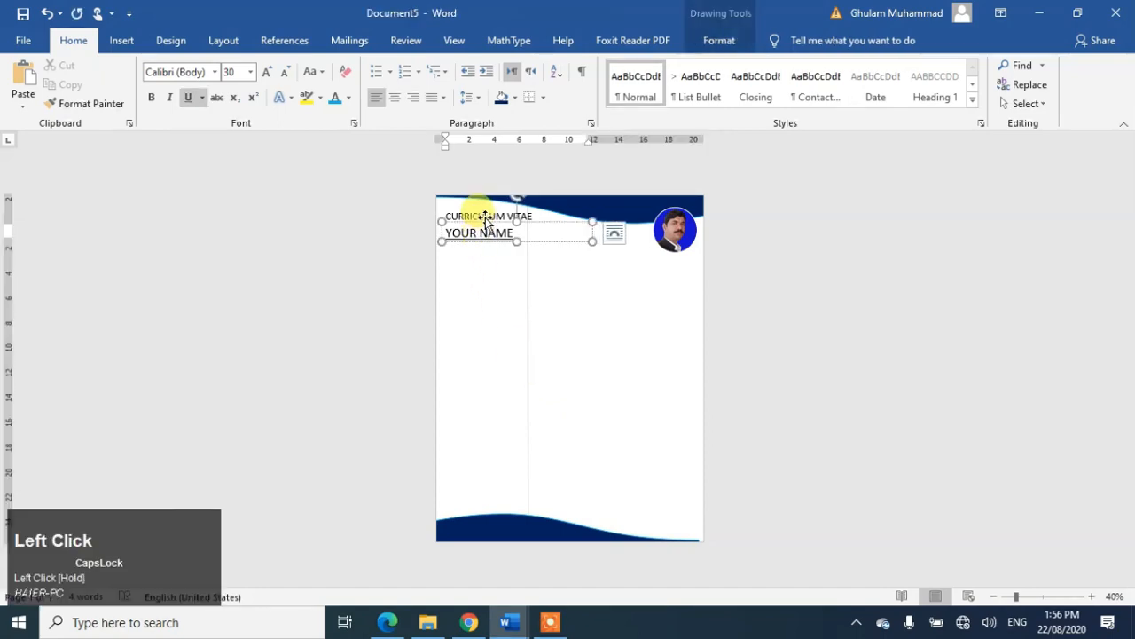
left_click(485, 220)
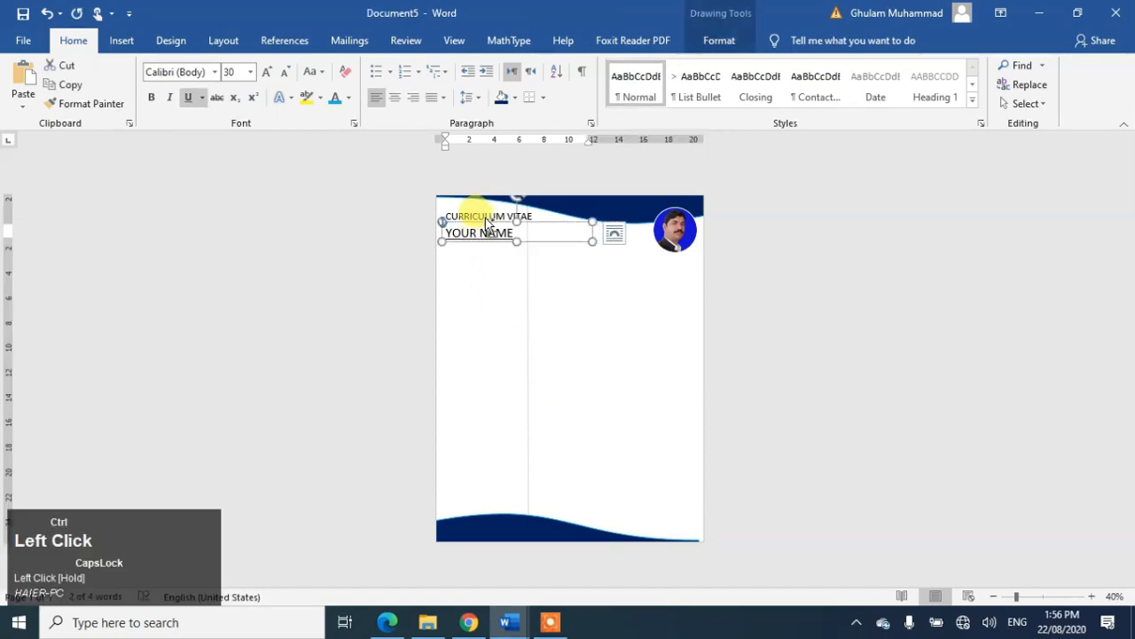
key("ctrl+c")
left_click(592, 316)
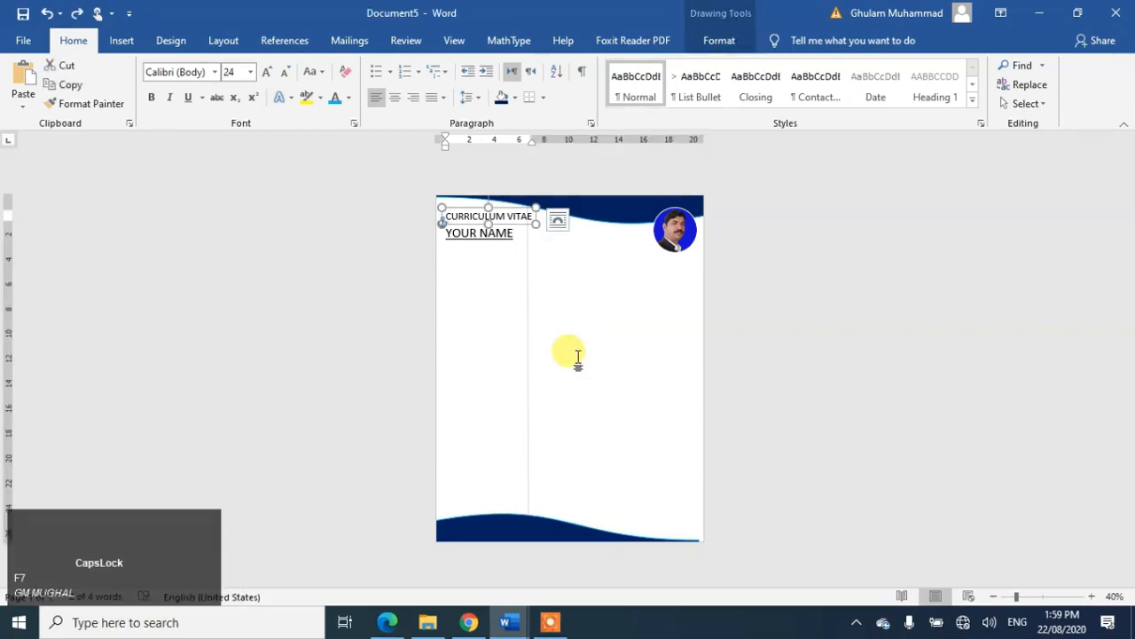
right_click(529, 226)
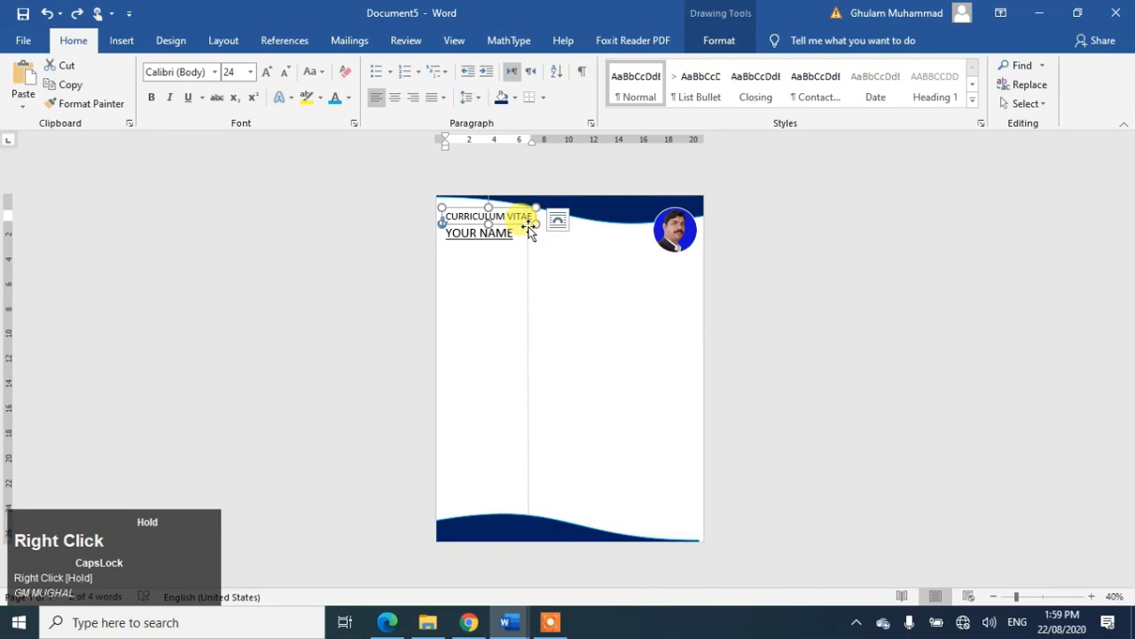
key("alt+Right")
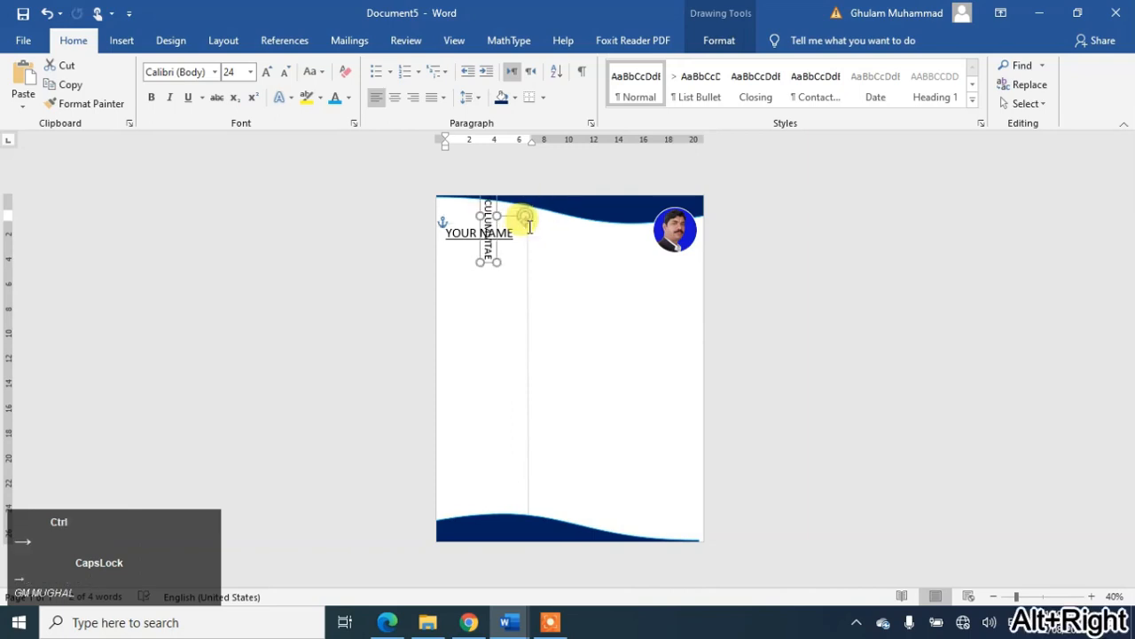
key("ctrl+z")
key("ctrl+z")
key("ctrl+z")
key("ctrl+z")
key("ctrl+z")
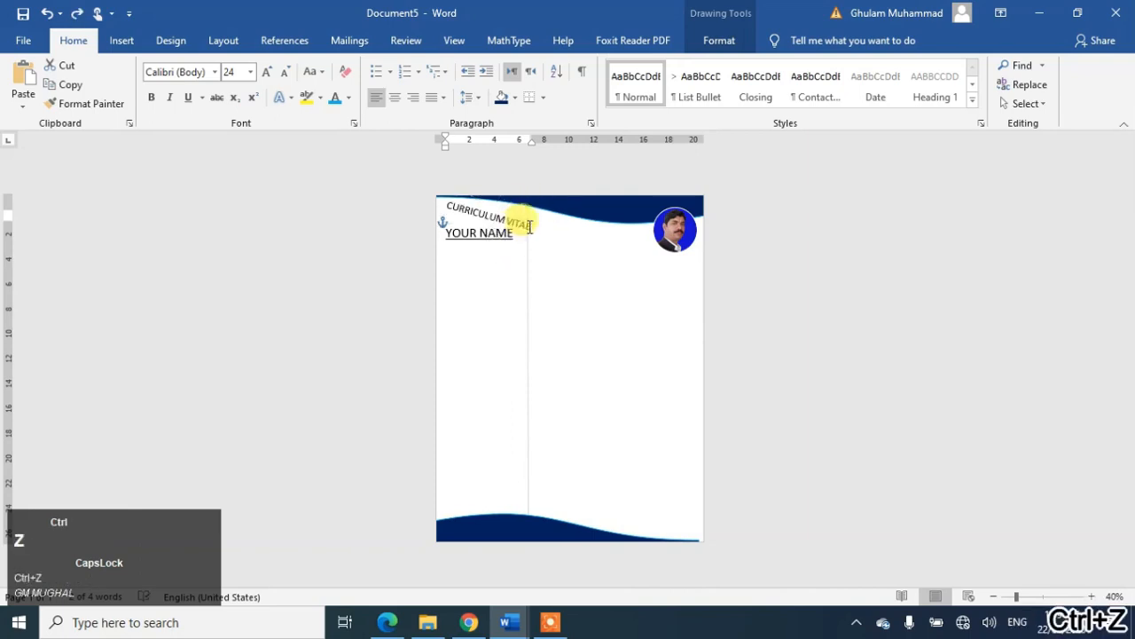
Step: Copy the CURRICULUM VITAE box below YOUR NAME and nudge it to the left margin
left_click_drag(530, 224, 547, 296)
left_click(512, 327)
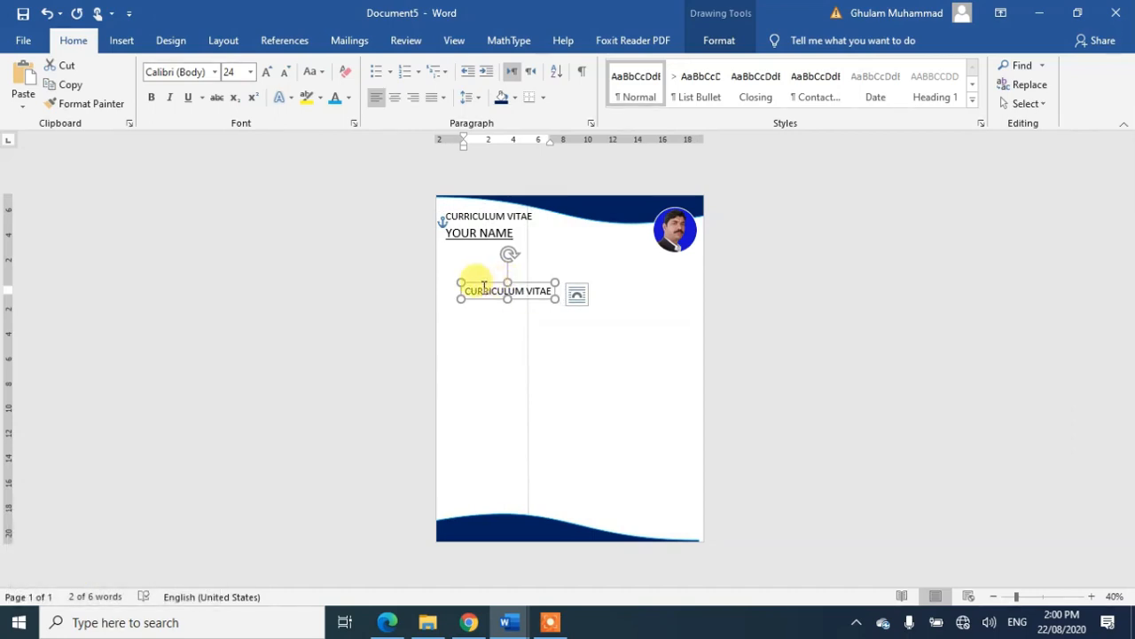
key("Up")
key("Up")
key("Up")
key("Up")
key("Up")
key("Up")
key("Up")
key("Up")
key("Up")
key("Up")
key("Up")
key("Up")
key("Up")
key("Up")
key("Up")
key("Down")
key("Down")
key("Down")
key("Down")
key("Down")
key("Down")
key("Up")
key("Up")
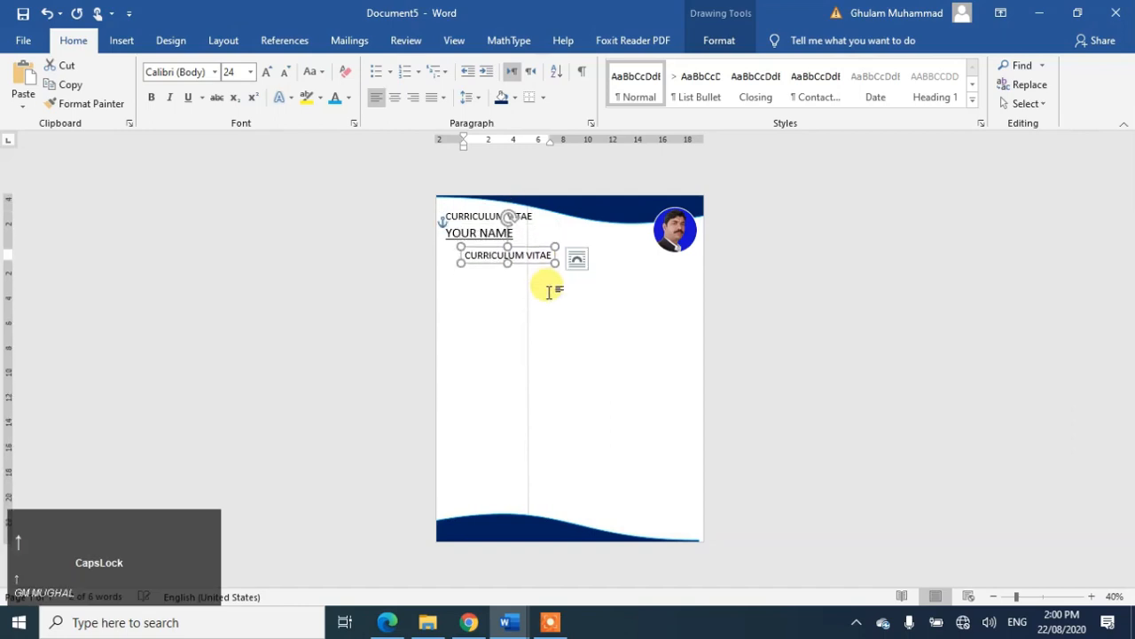
key("Left")
key("Left")
key("Left")
key("Left")
key("Left")
key("Left")
key("Left")
key("Left")
key("Left")
key("Left")
key("Left")
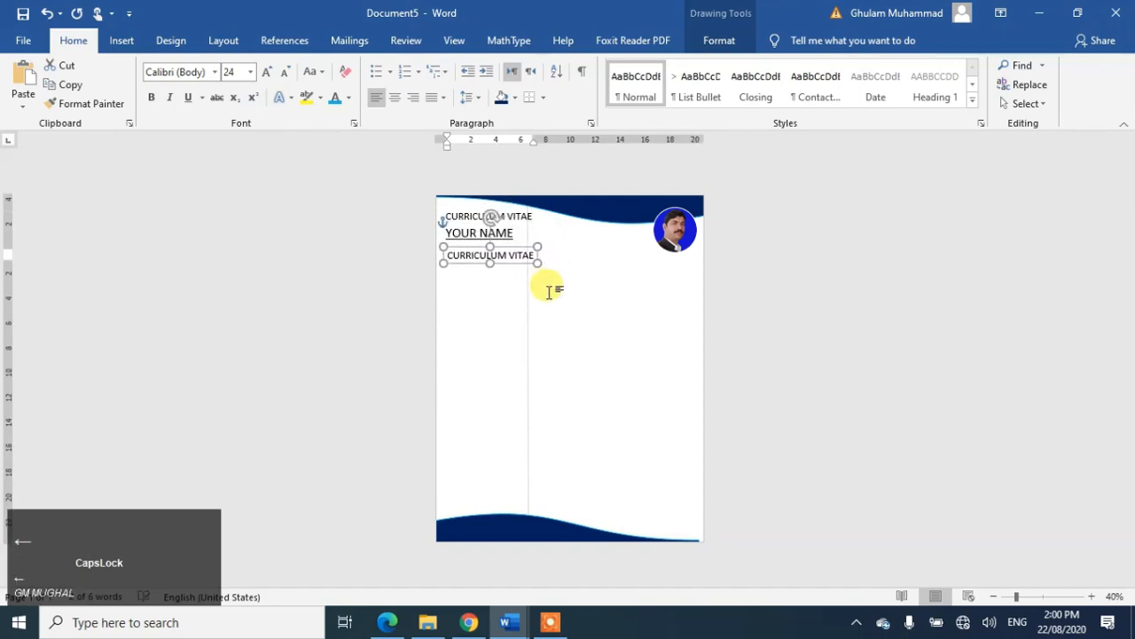
key("Up")
key("Left")
key("Left")
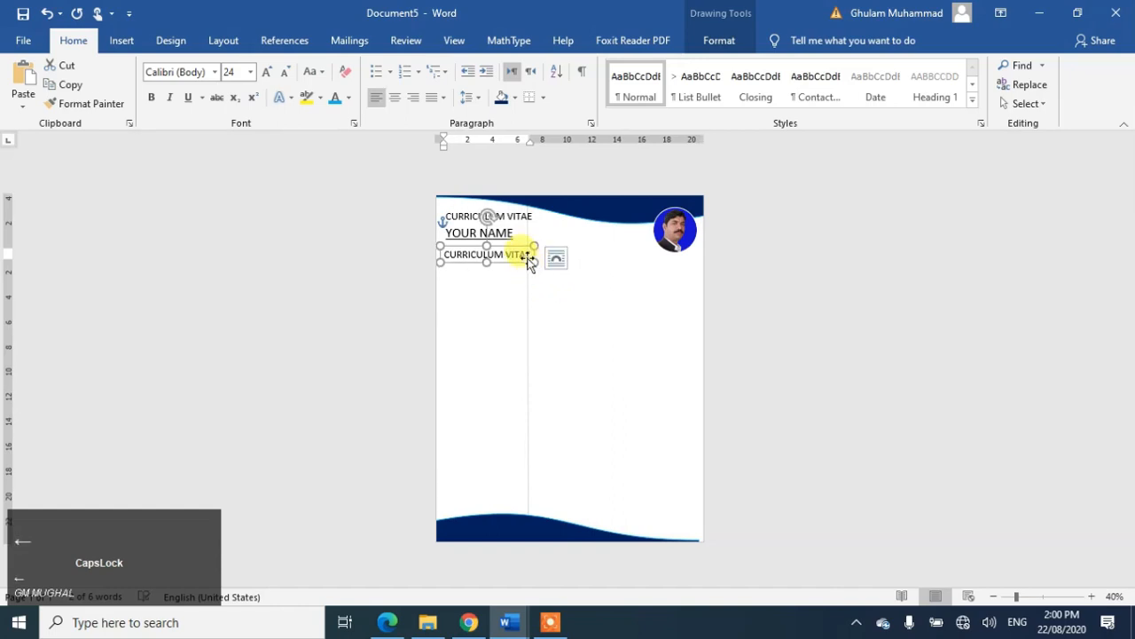
Step: Stretch the copied text box across the page width
left_click(534, 257)
mouse_move(535, 257)
left_mouse_down()
mouse_move(616, 307)
mouse_move(552, 284)
mouse_move(529, 263)
mouse_move(578, 297)
mouse_move(535, 254)
mouse_move(555, 269)
mouse_move(537, 265)
left_mouse_up()
left_click(592, 322)
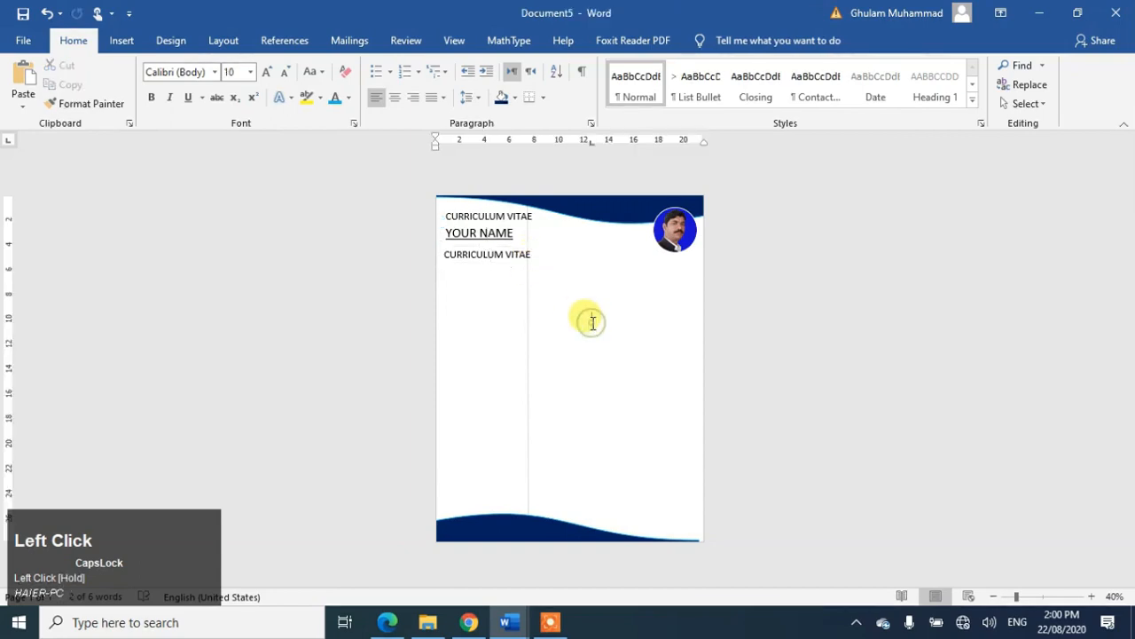
left_click(510, 256)
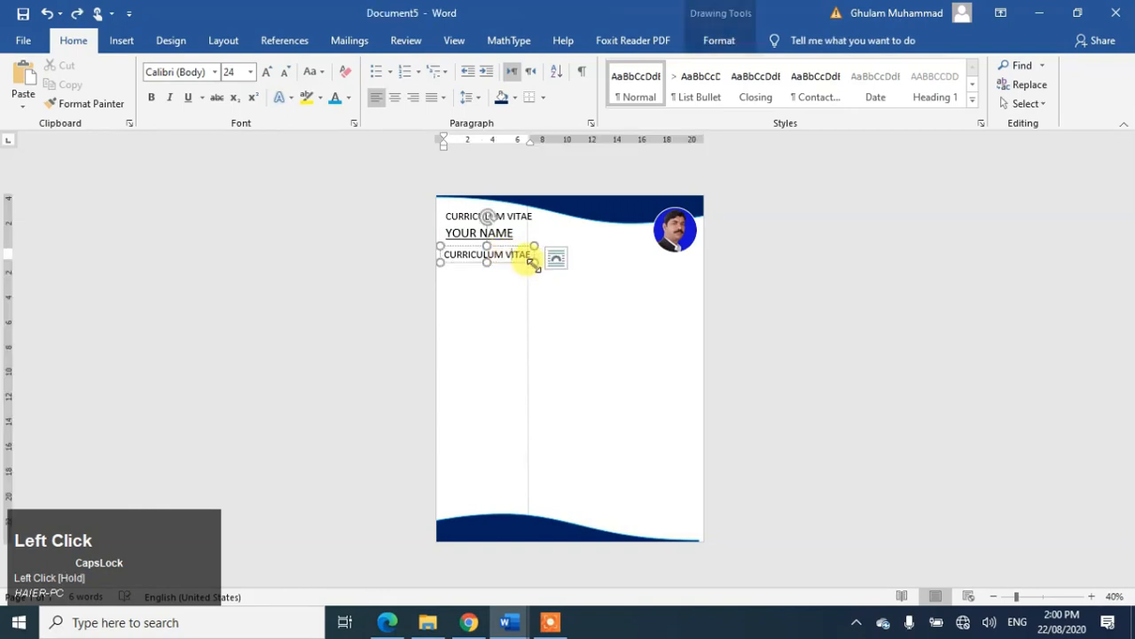
left_click_drag(533, 264, 701, 299)
left_click(528, 259)
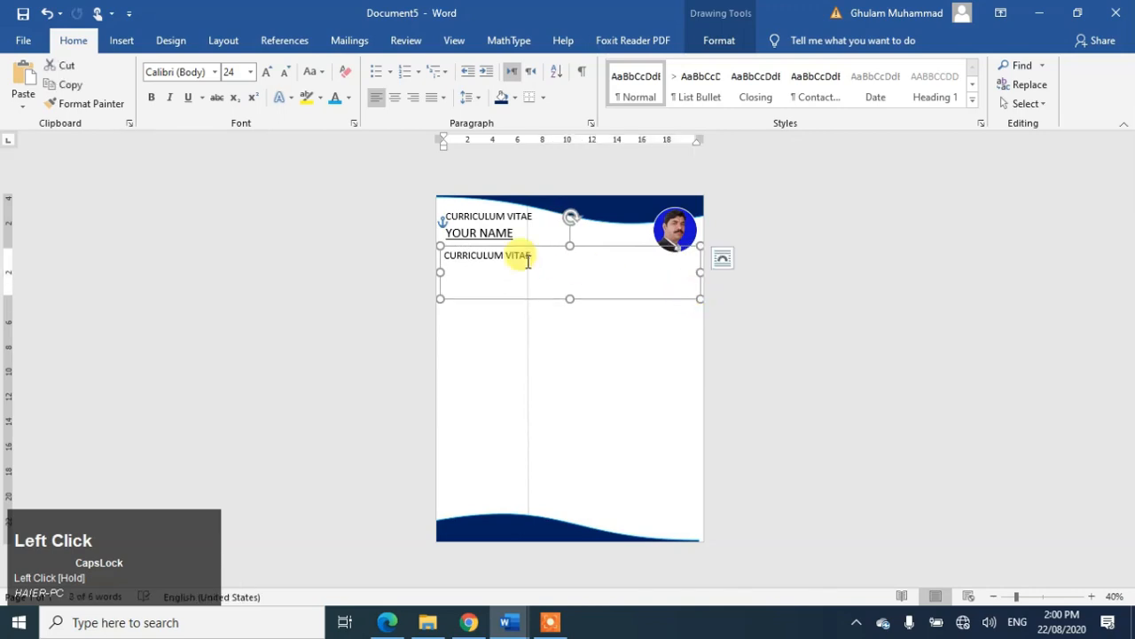
Step: Replace the copied text with OBJECTIVE: and generate an indented =RAND(1,2) sample paragraph beneath it
double_click(479, 257)
key("BackSpace")
key("Delete")
key("Delete")
key("Delete")
key("Delete")
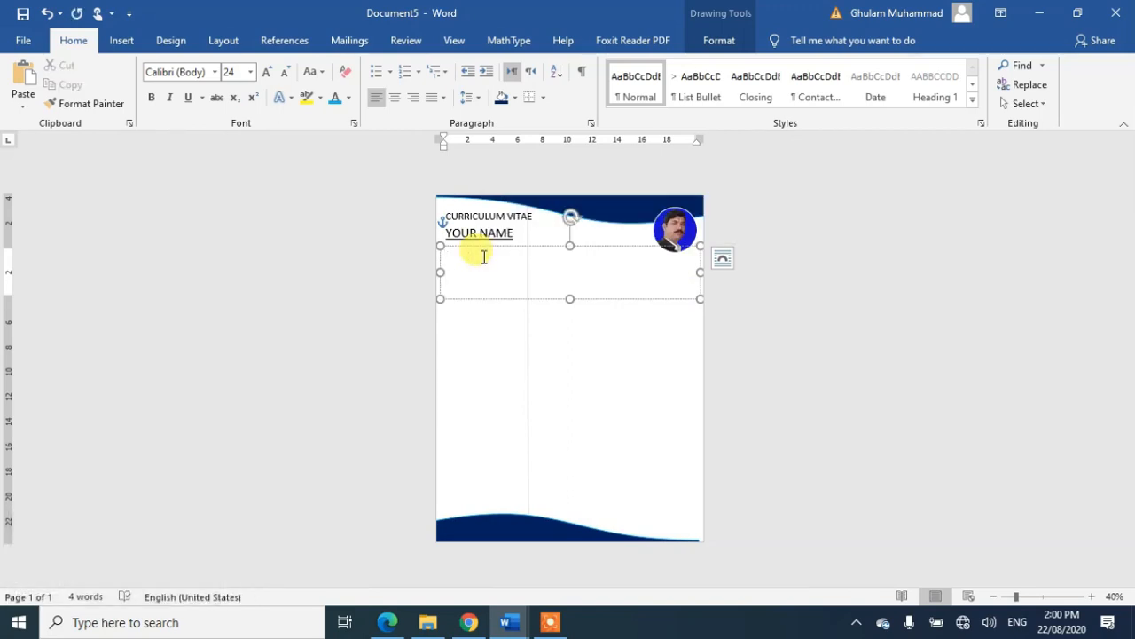
type("P")
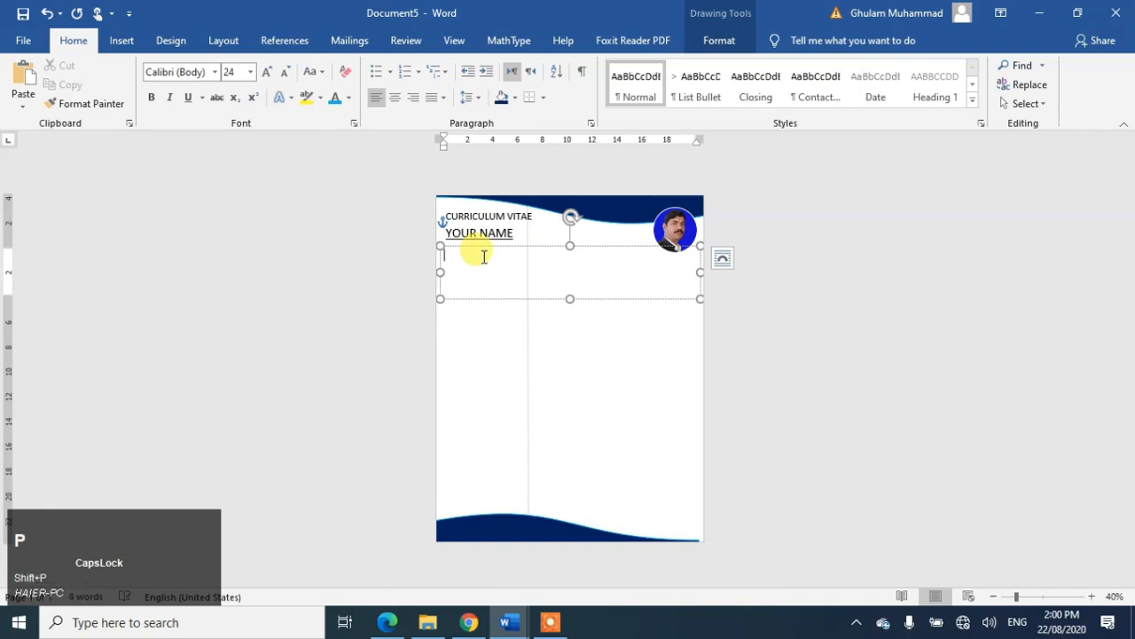
type("ROFILE")
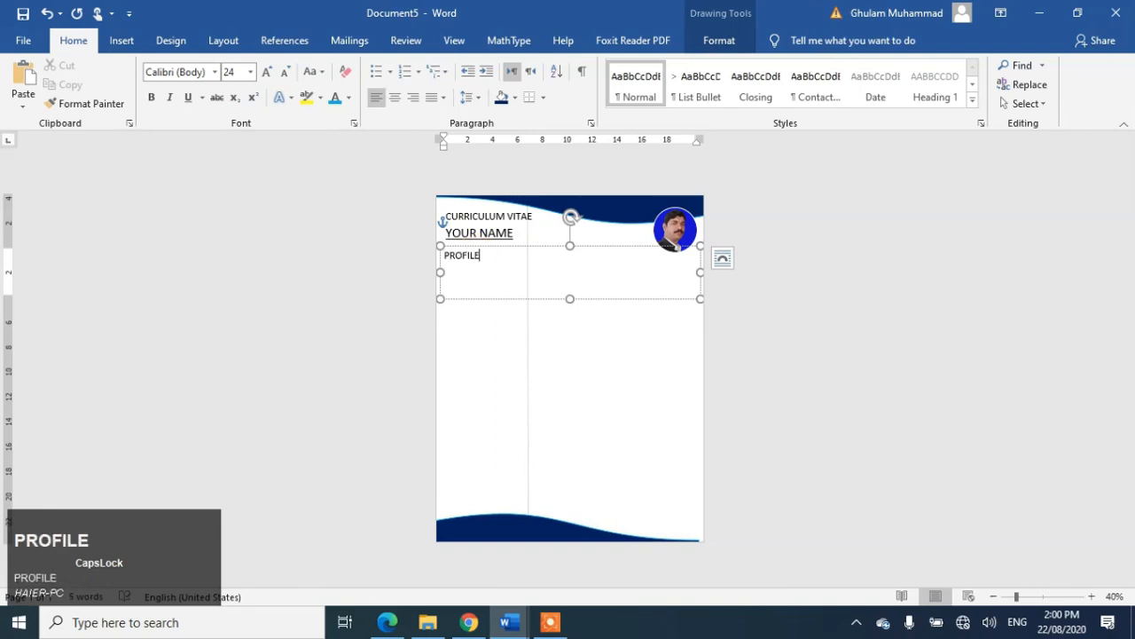
type("OBJECTIVE")
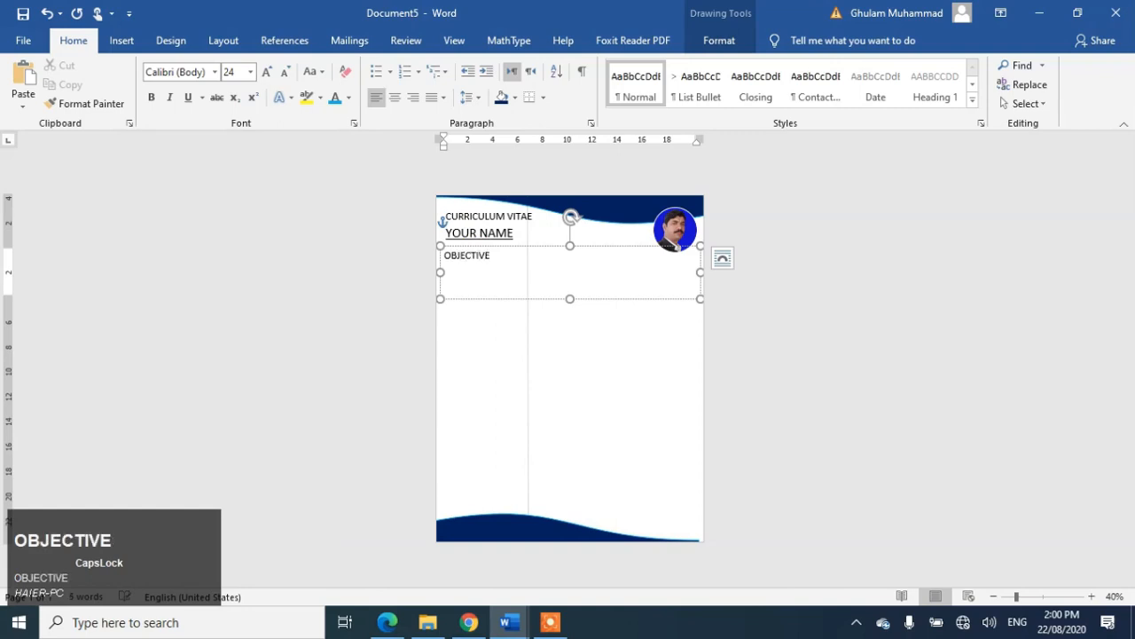
left_click(485, 257)
key("Return")
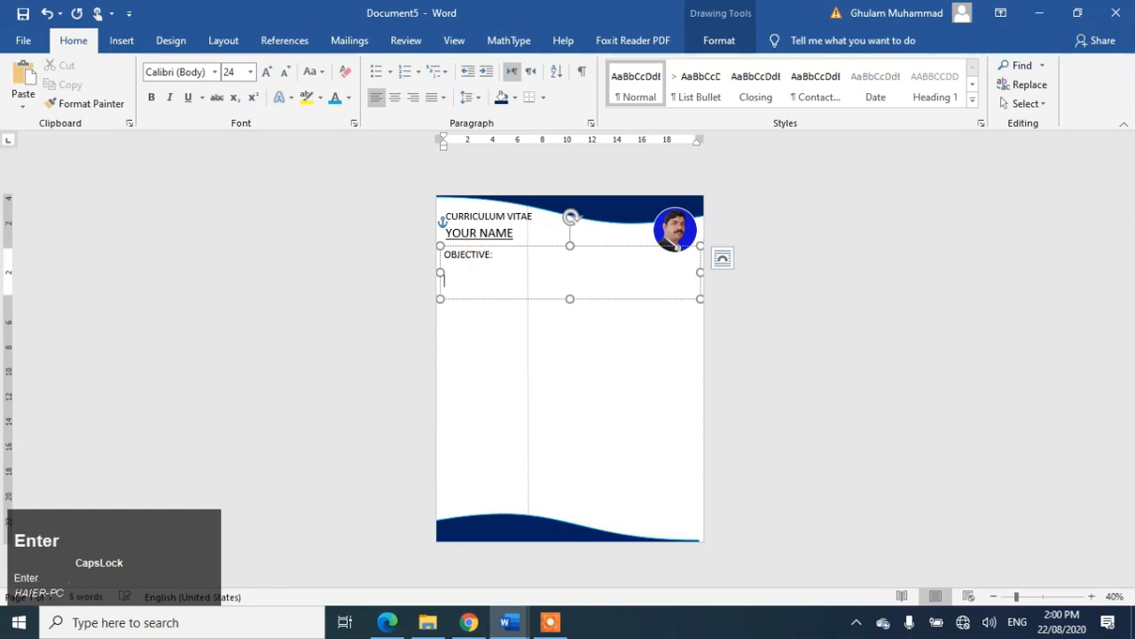
key("Tab")
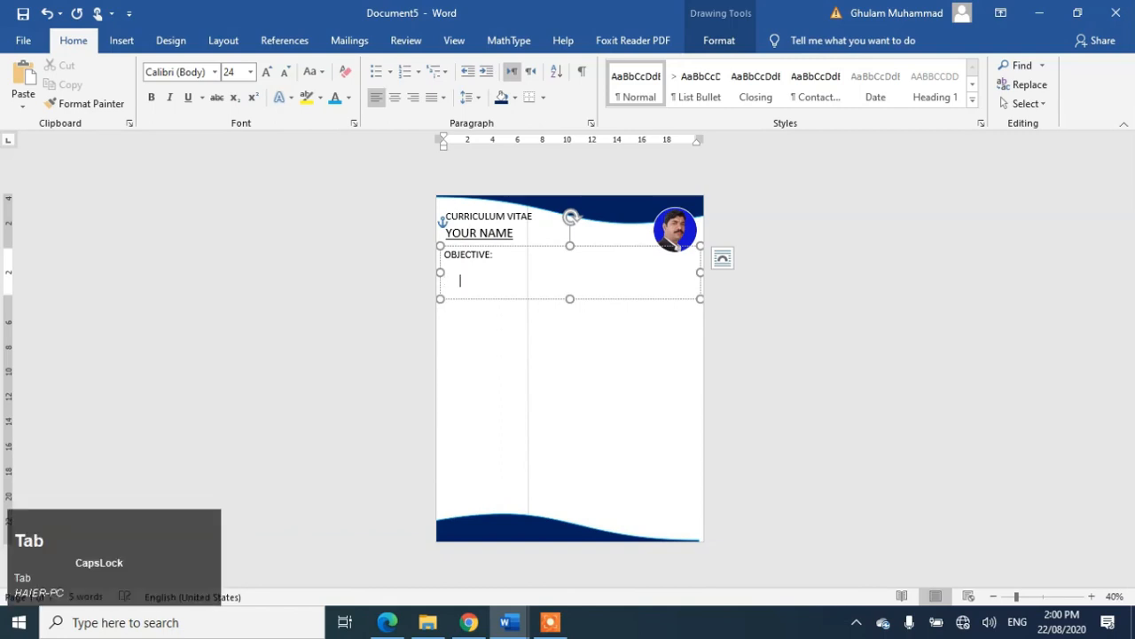
type("=RAND")
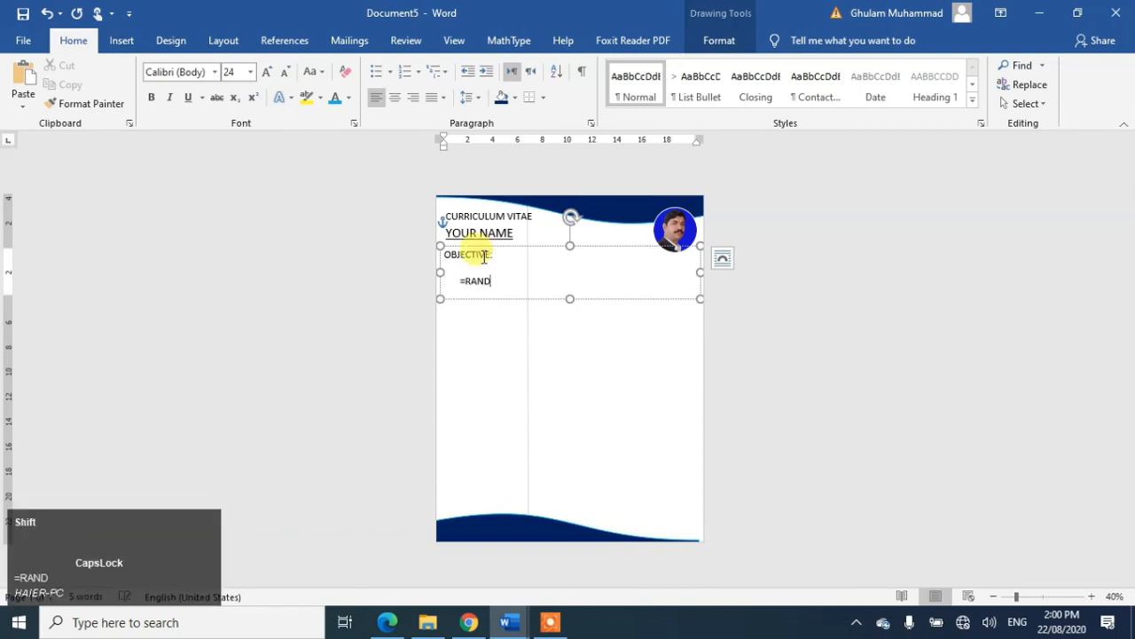
type("()1")
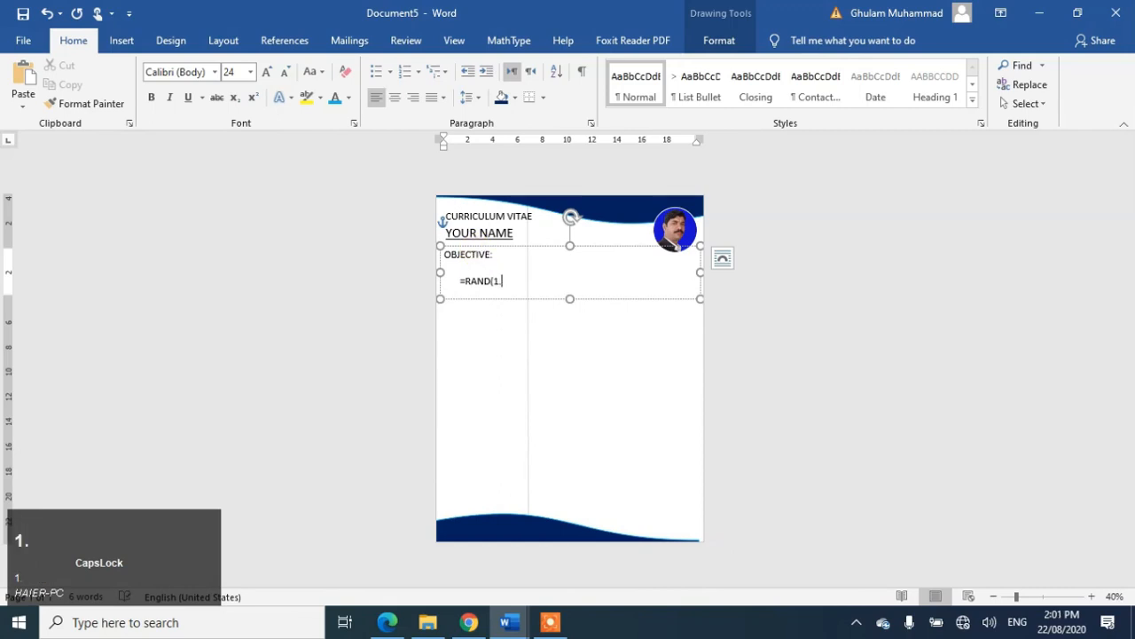
type(",2)")
key("Return")
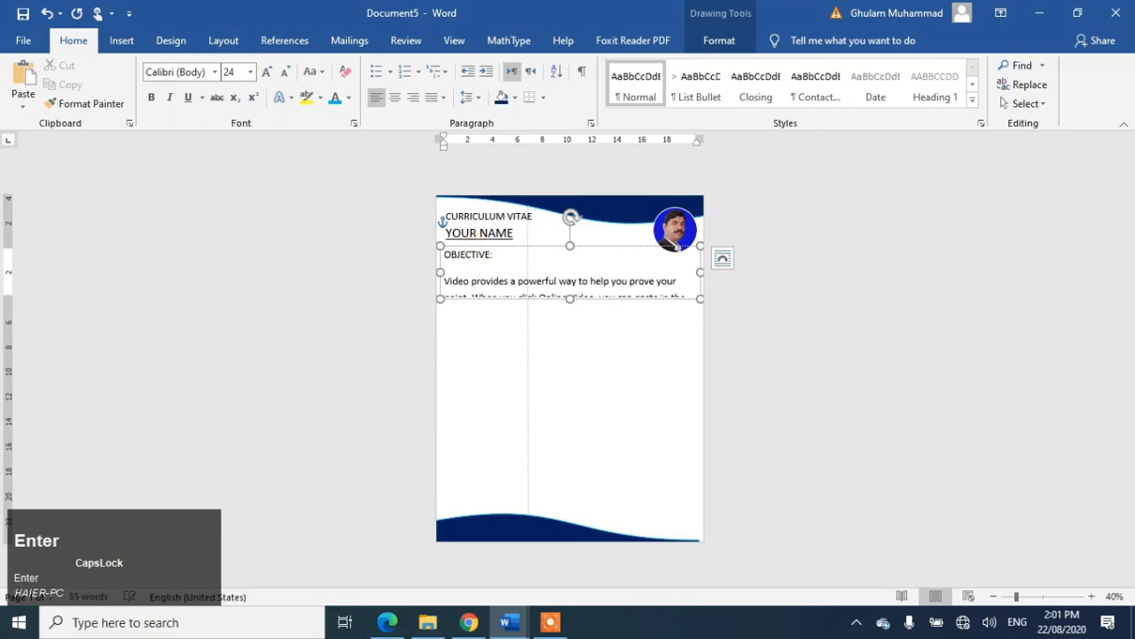
Step: Remove the extra paragraph spacing in the box and indent the sample paragraph's first line
left_click(451, 254)
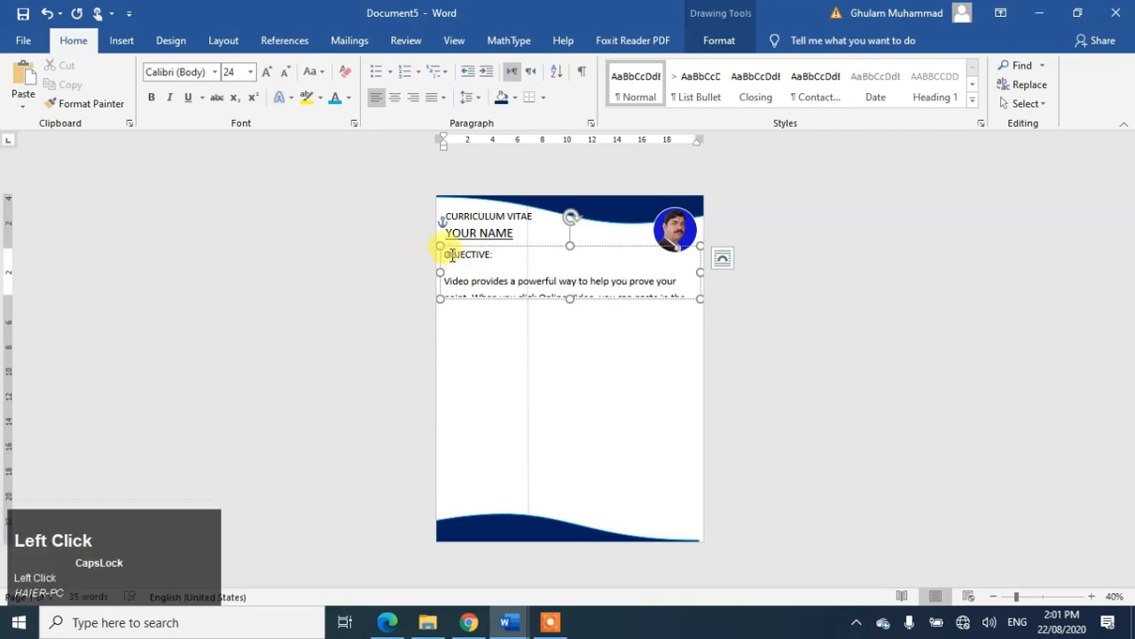
key("ctrl+a")
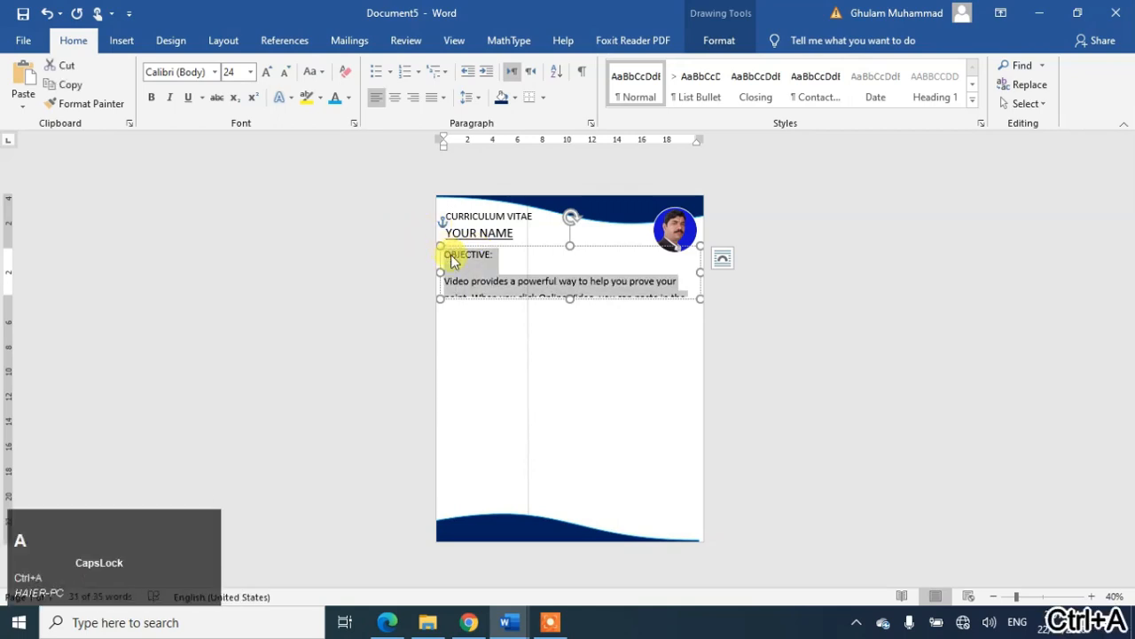
left_click(477, 104)
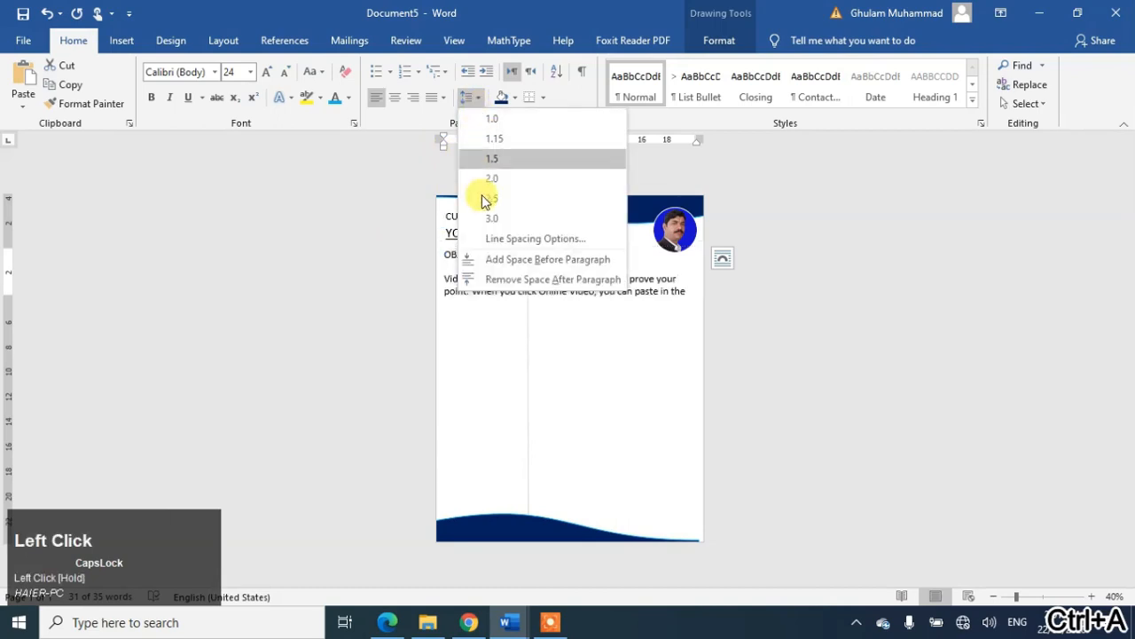
left_click(495, 281)
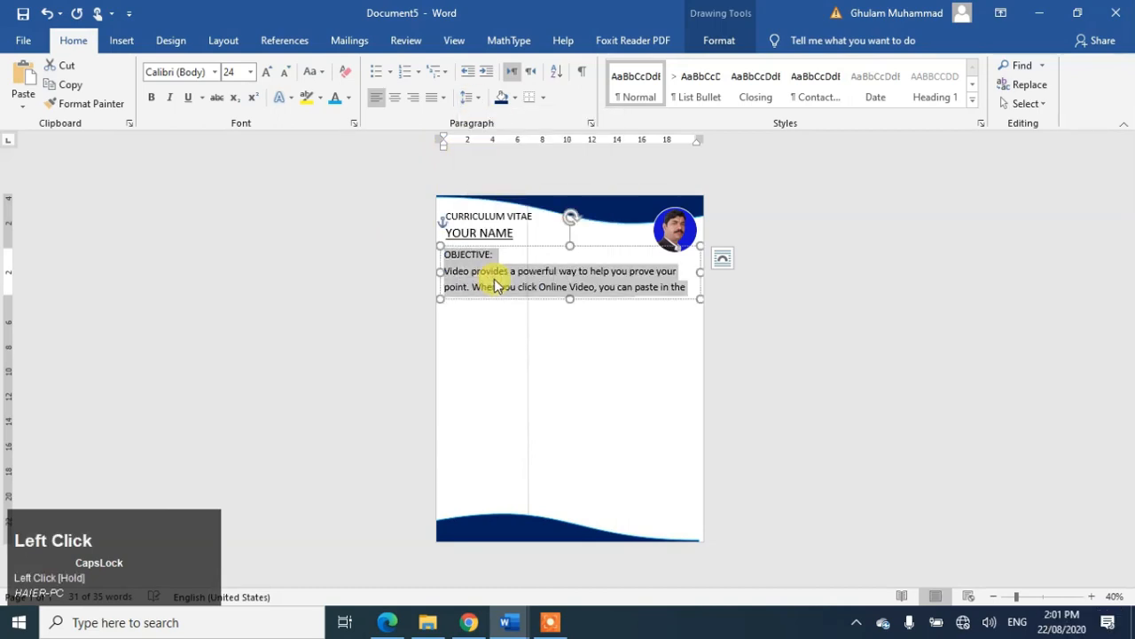
left_click(469, 276)
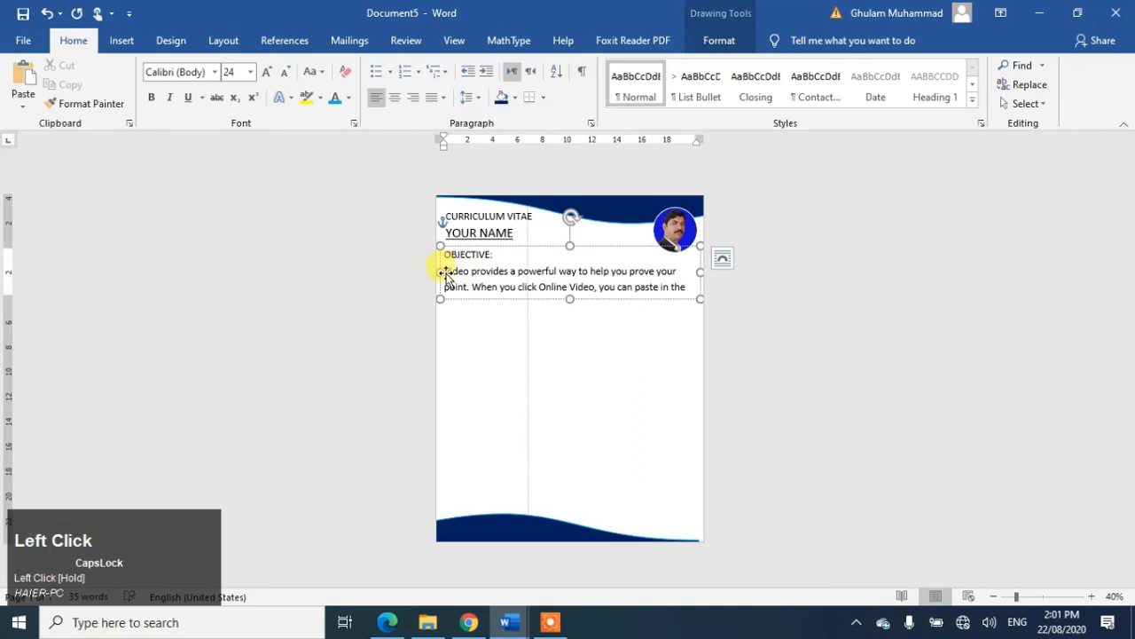
left_click(445, 276)
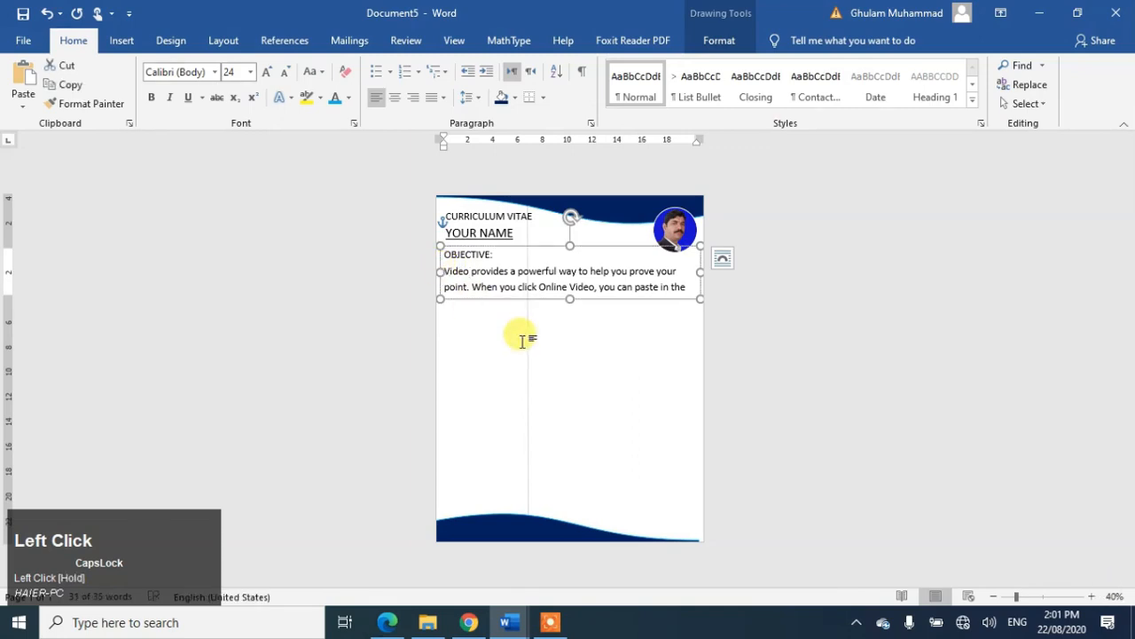
left_click(516, 271)
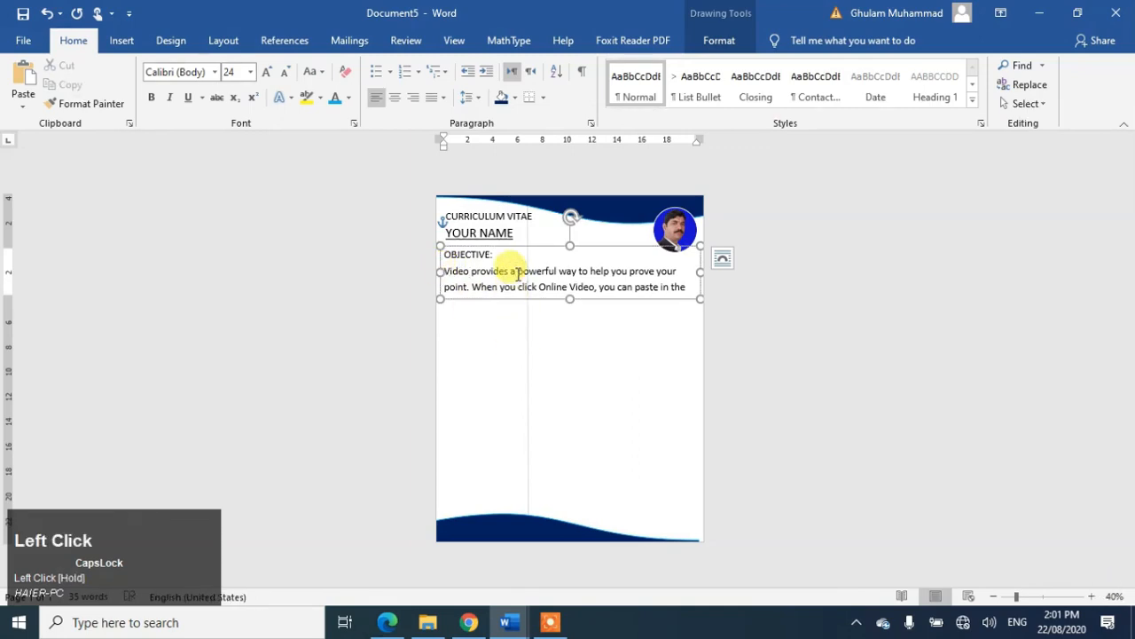
key("Left")
key("Left")
key("Tab")
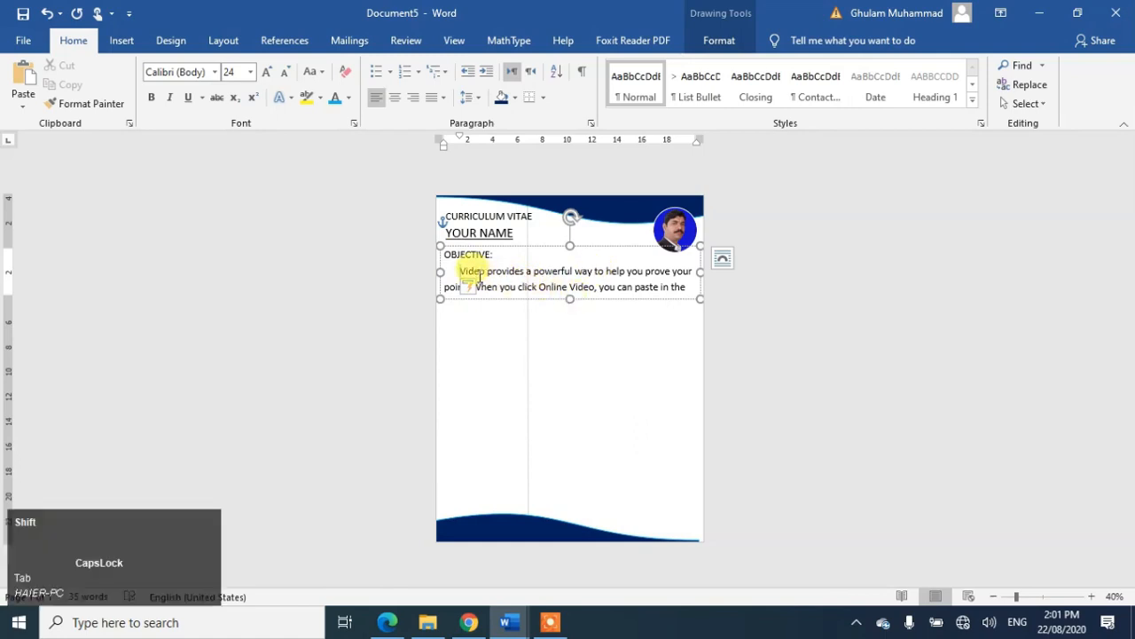
Step: Shrink the objective paragraph text to 13 pt
key("shift+Down")
key("shift+Down")
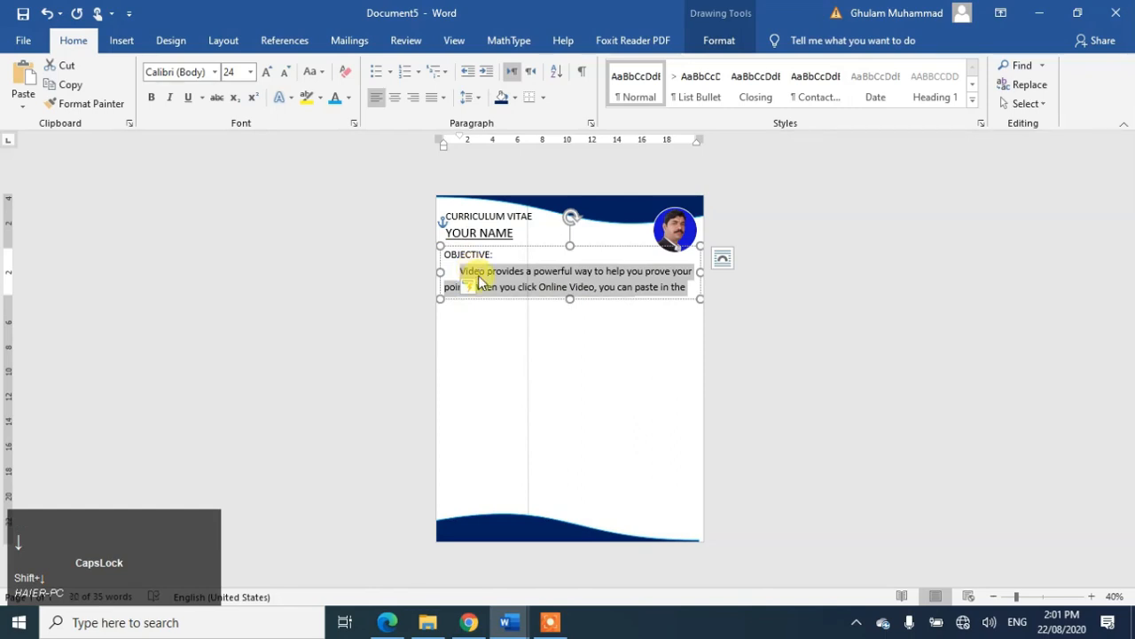
key("ctrl+bracketleft")
key("ctrl+bracketleft")
key("ctrl+bracketleft")
key("ctrl+bracketleft")
key("ctrl+bracketleft")
key("ctrl+bracketleft")
key("ctrl+bracketleft")
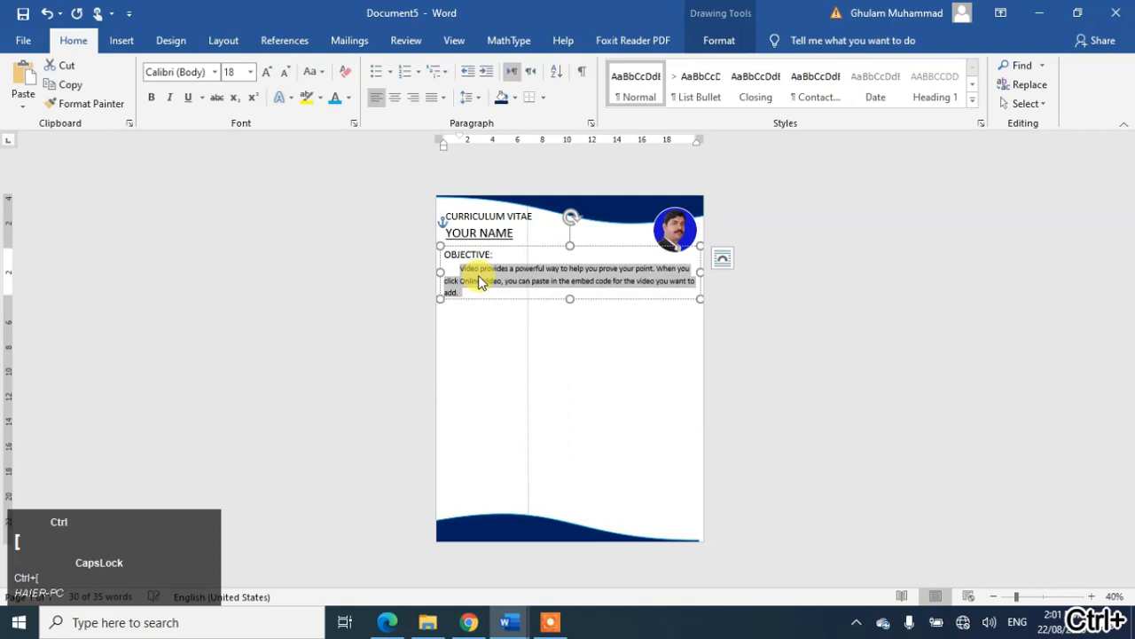
key("ctrl+bracketleft")
key("ctrl+bracketleft")
key("ctrl+bracketleft")
key("ctrl+bracketleft")
key("ctrl+bracketleft")
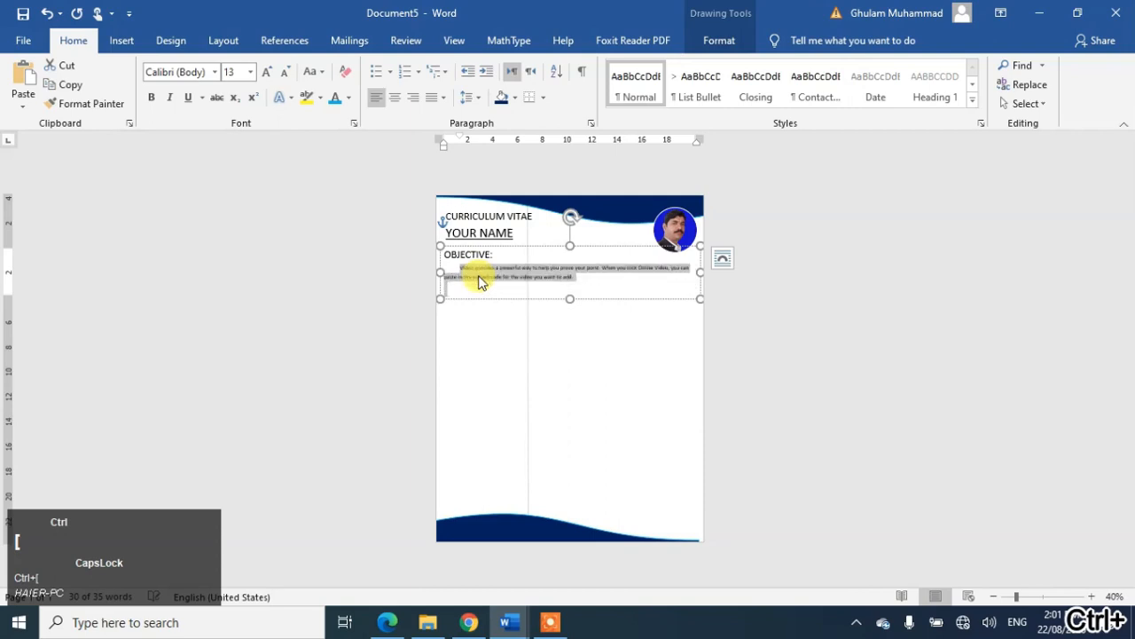
key("ctrl+bracketright")
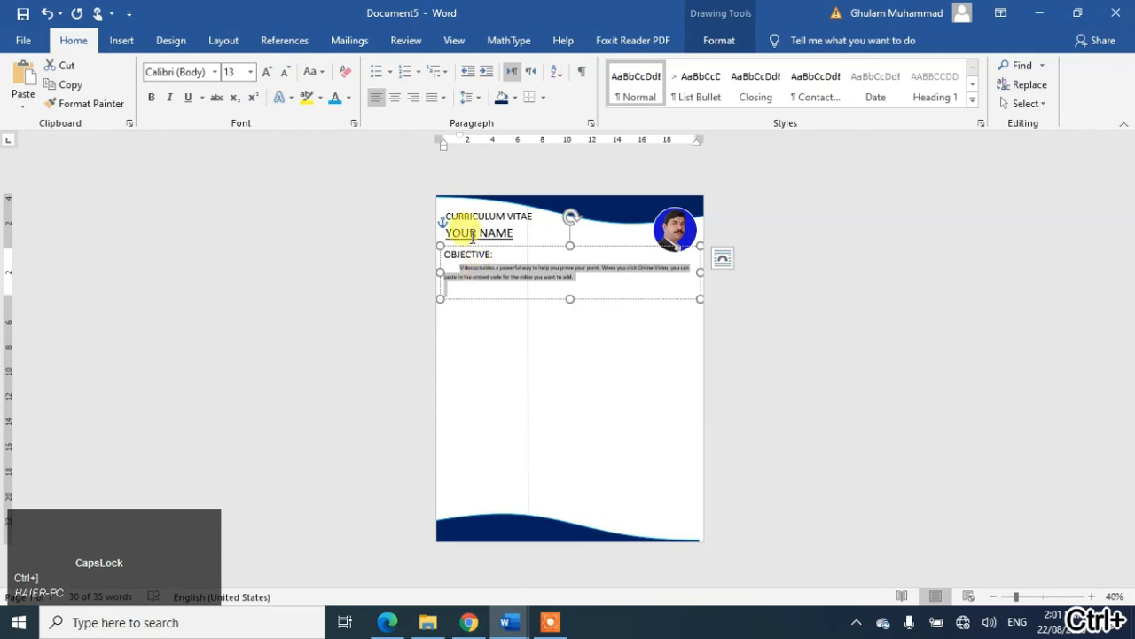
Step: Make the OBJECTIVE: heading smaller and bold, and shorten its box to fit the paragraph
triple_click(469, 258)
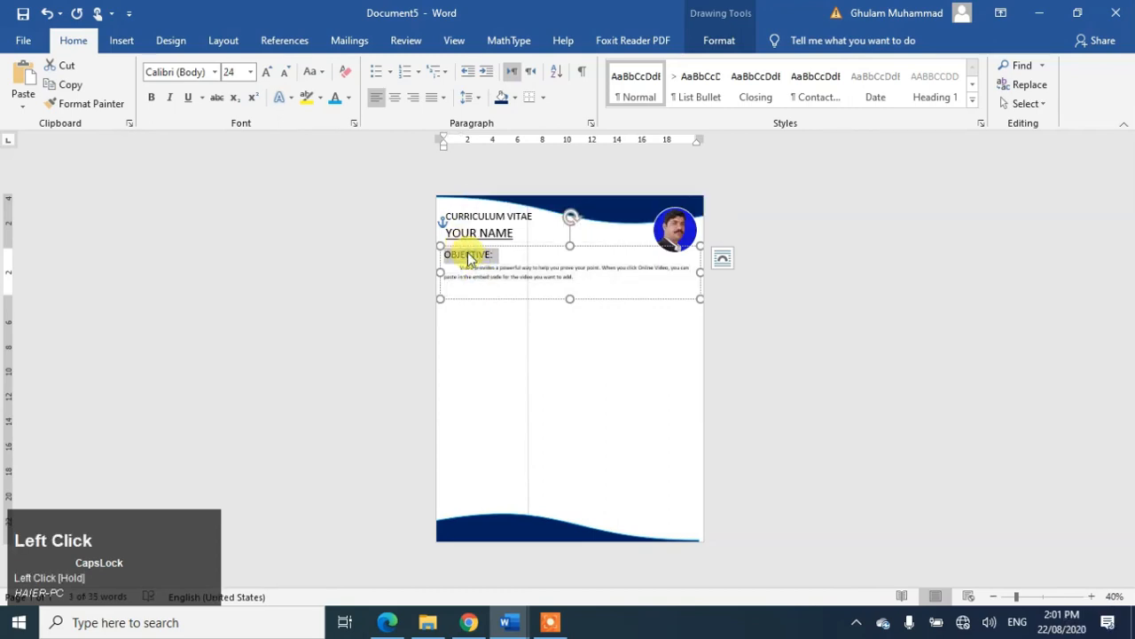
key("ctrl+bracketleft")
key("ctrl+bracketleft")
key("ctrl+bracketleft")
key("ctrl+bracketleft")
key("ctrl+bracketleft")
key("ctrl+bracketleft")
key("ctrl+bracketleft")
key("ctrl+bracketleft")
key("ctrl+bracketleft")
key("ctrl+bracketleft")
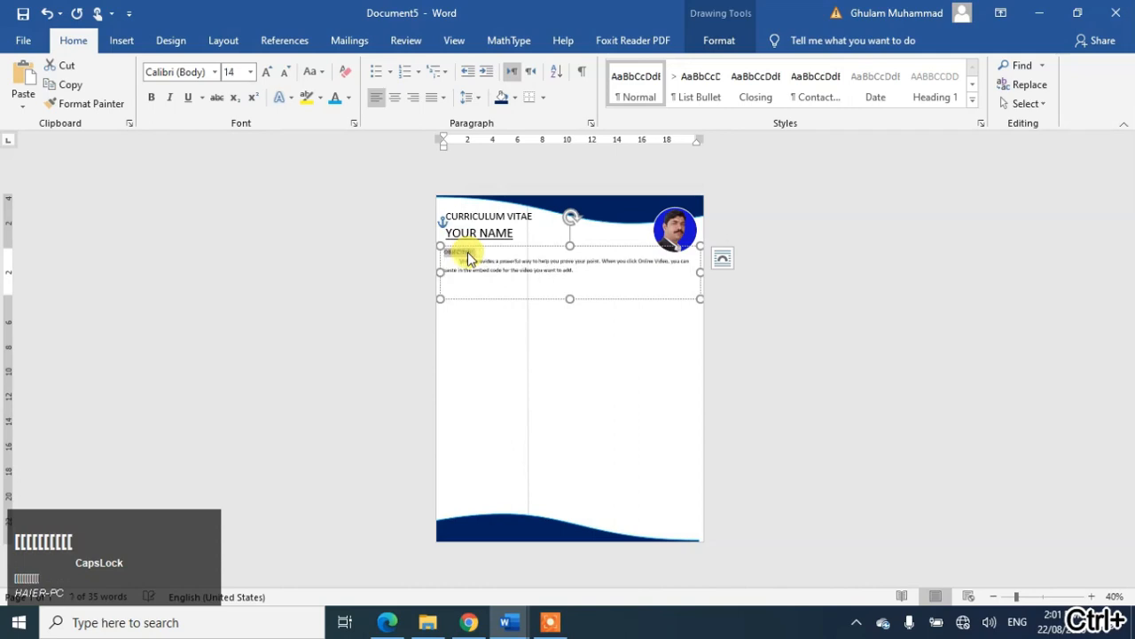
key("ctrl+b")
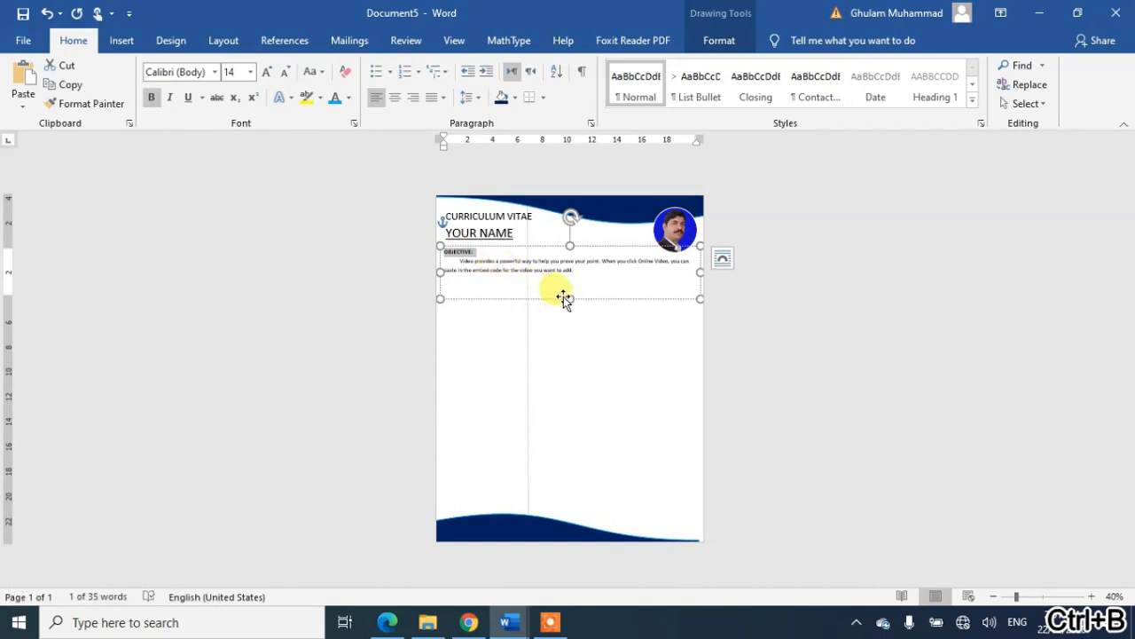
left_click_drag(570, 296, 570, 278)
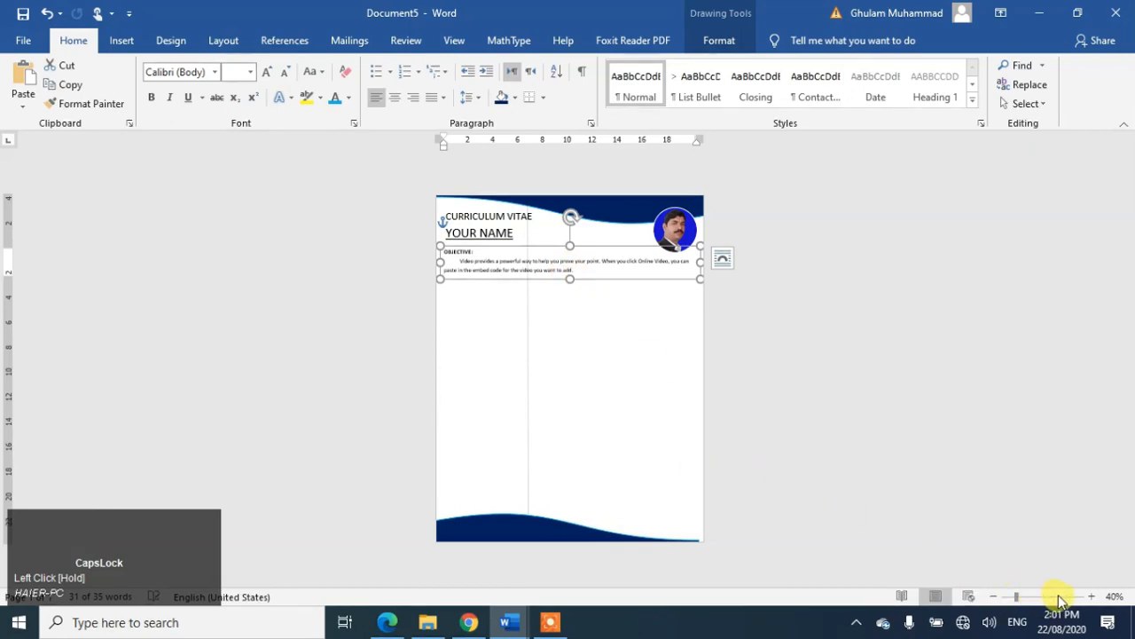
left_click(875, 353)
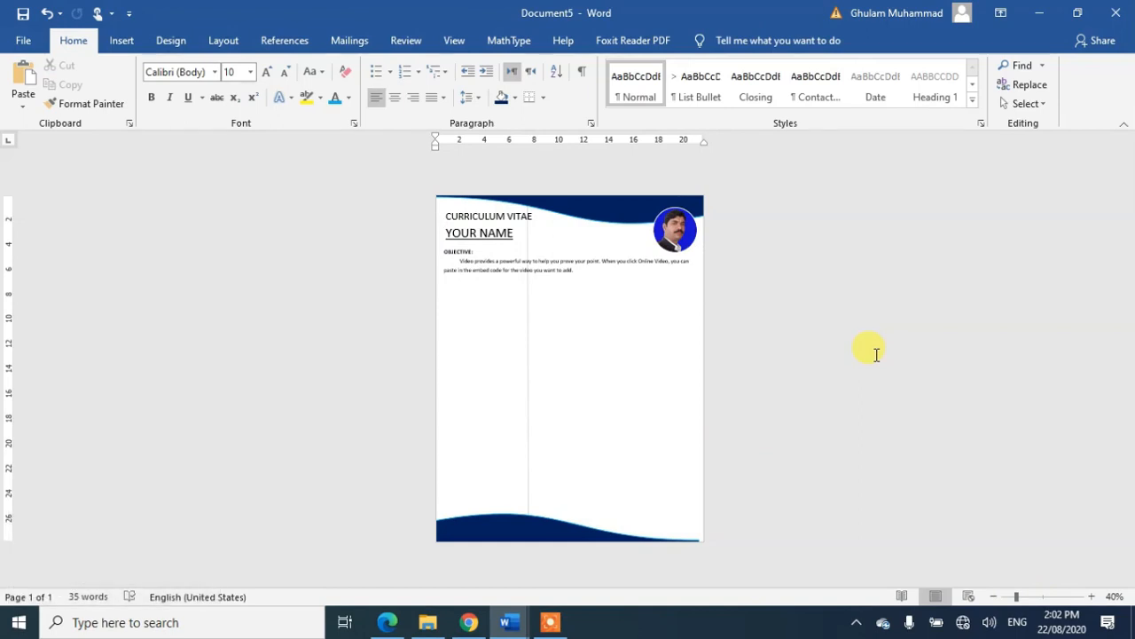
Step: Check the YOUR NAME and CURRICULUM VITAE boxes, then switch between open Word documents
left_click(490, 234)
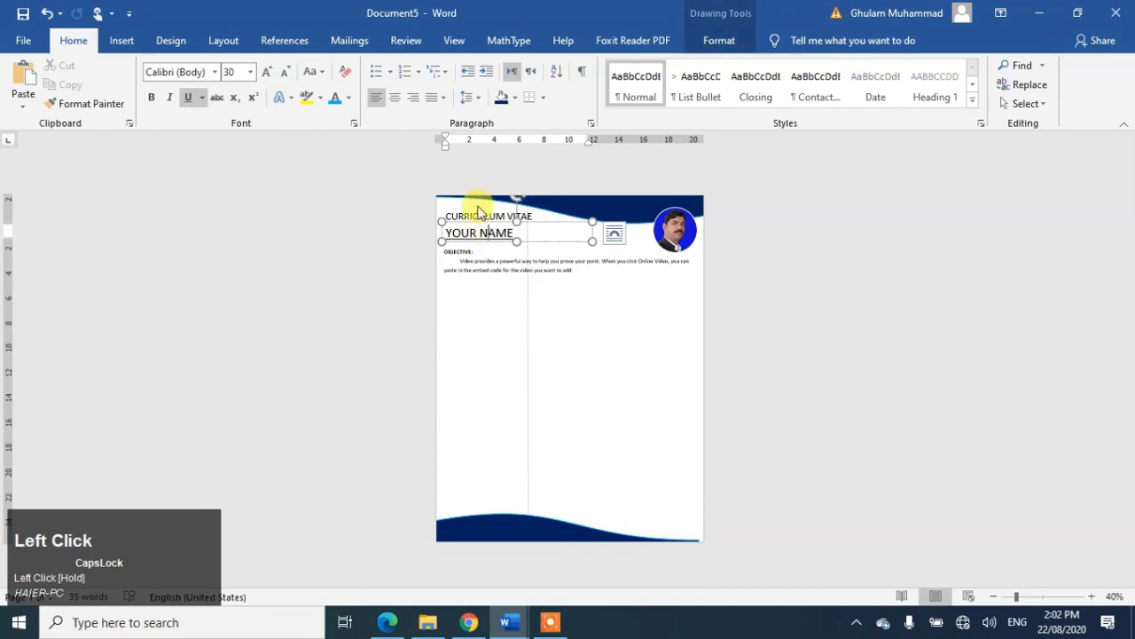
left_click(483, 215)
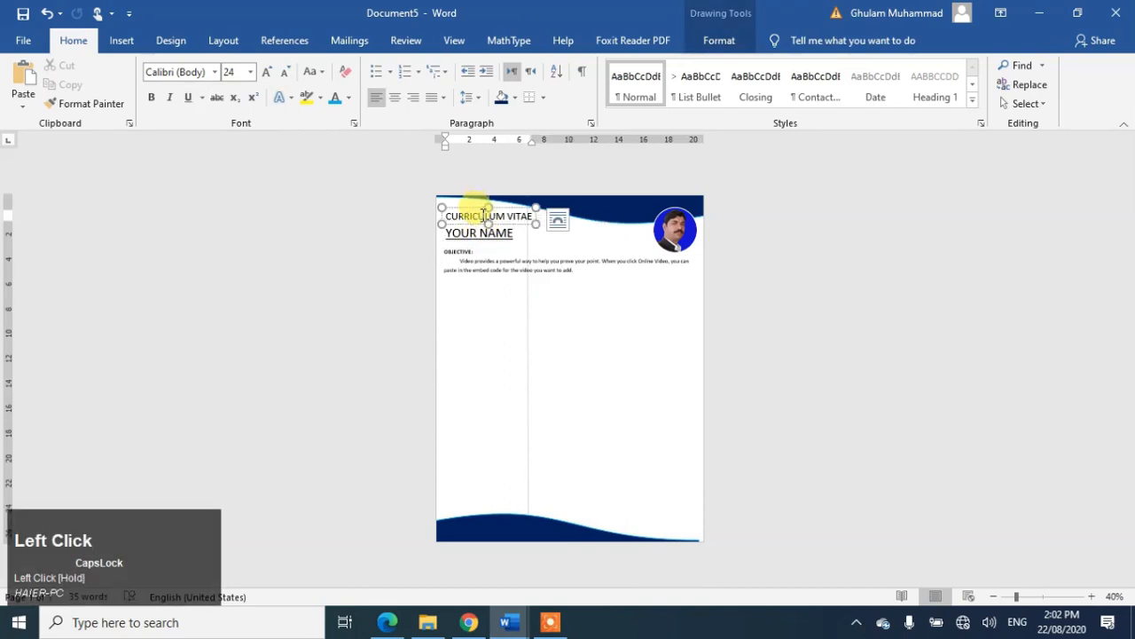
left_click(867, 300)
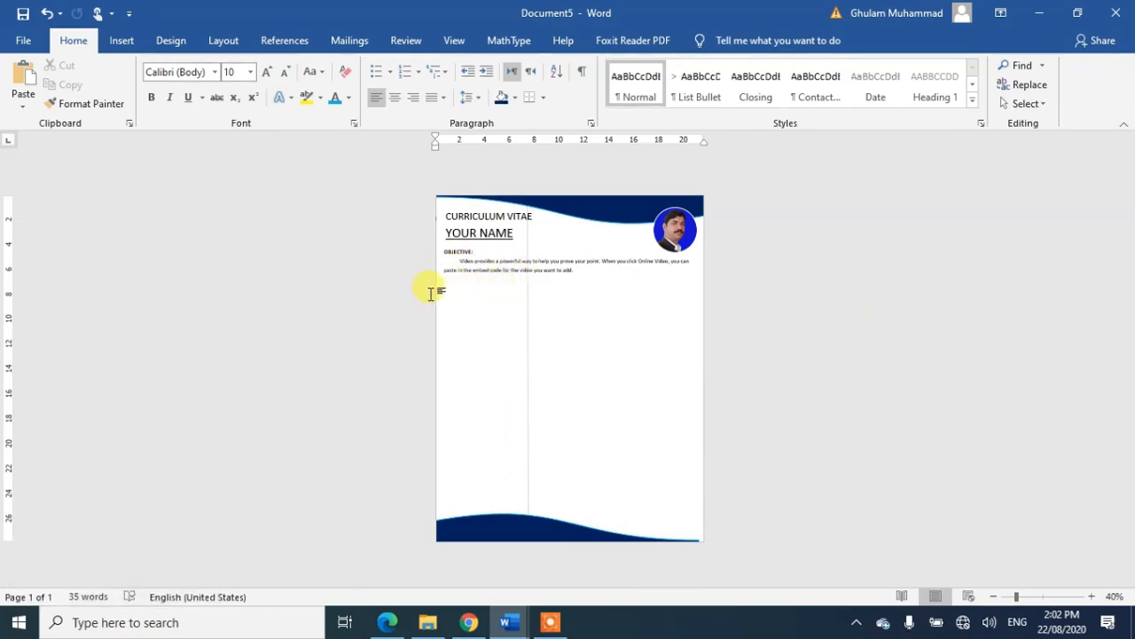
left_click(513, 620)
left_click(453, 581)
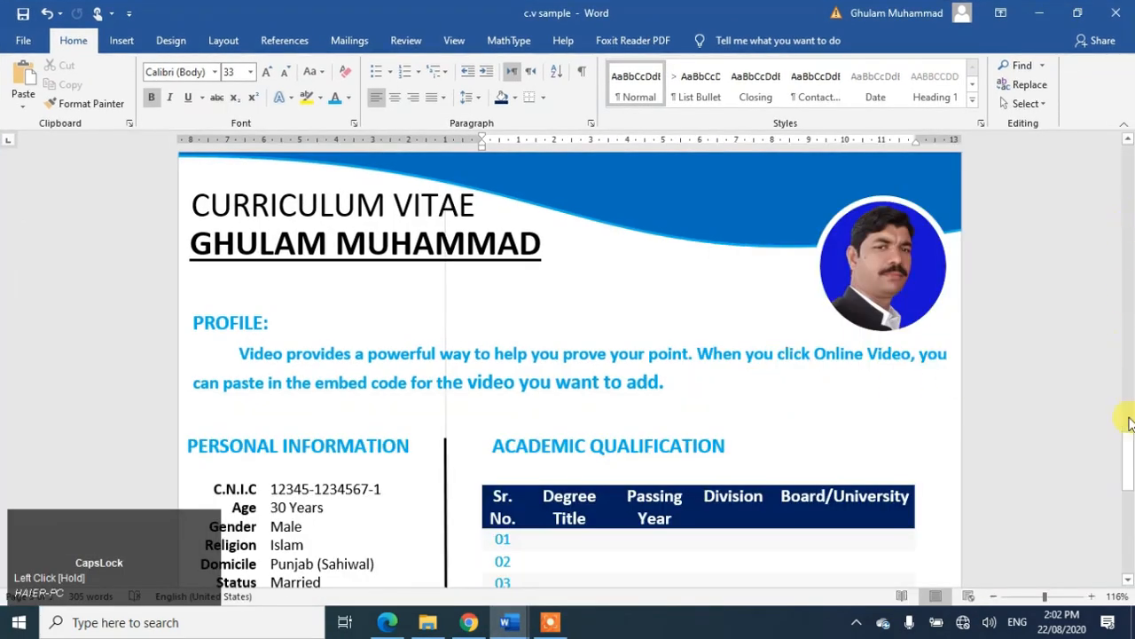
left_click_drag(1126, 453, 1129, 492)
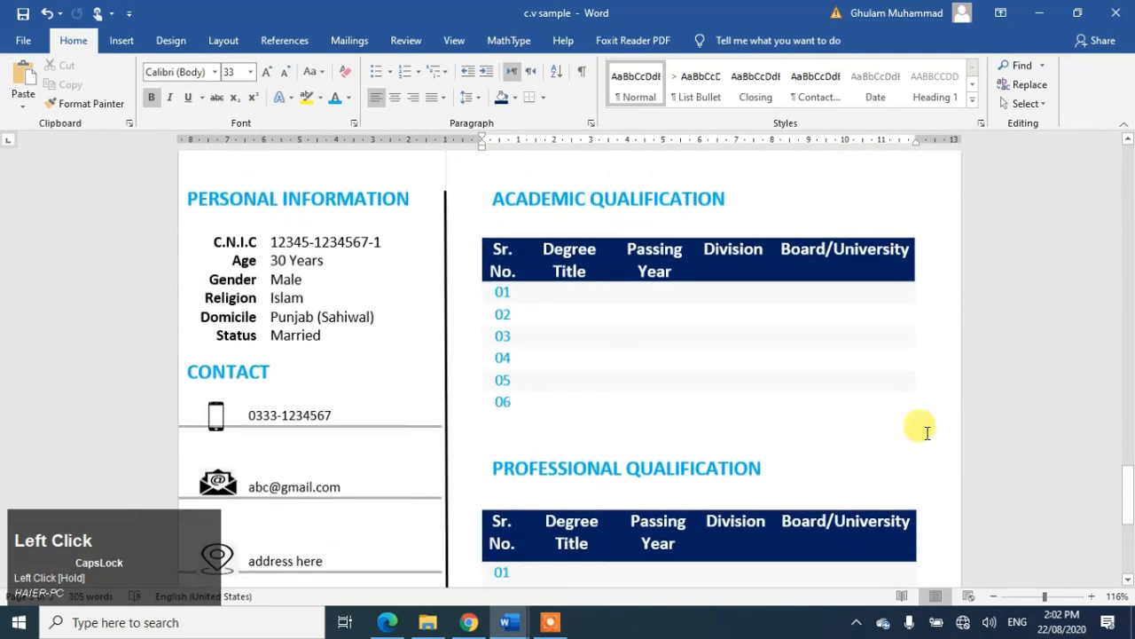
left_click(533, 621)
Step: Back in Document5, copy the CURRICULUM VITAE box to just below the objective paragraph
left_click(572, 551)
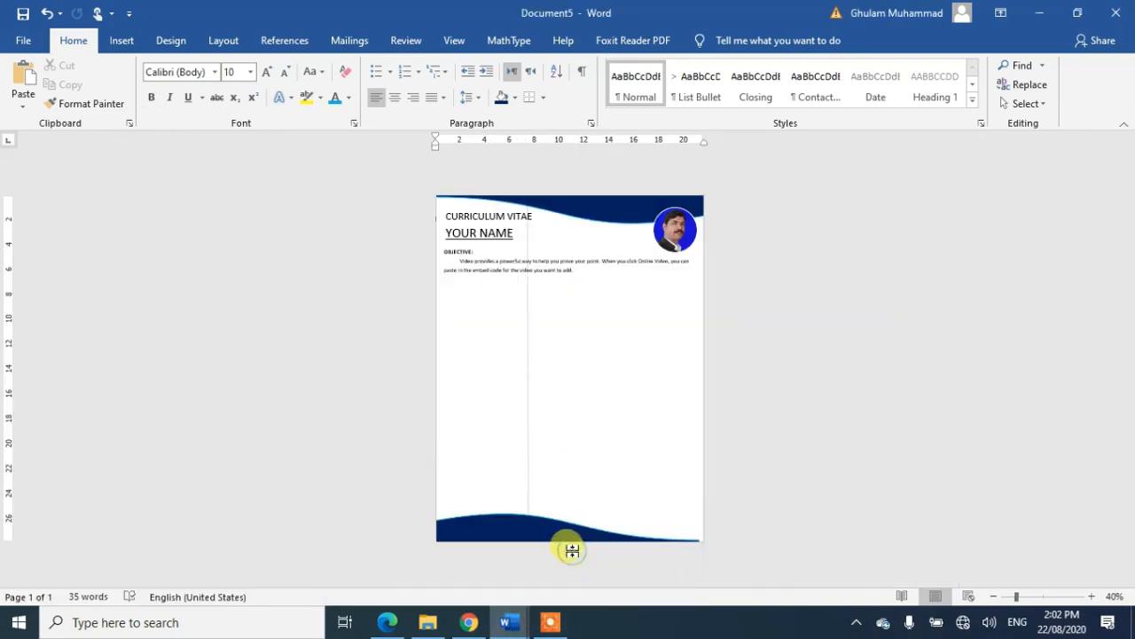
left_click(496, 224)
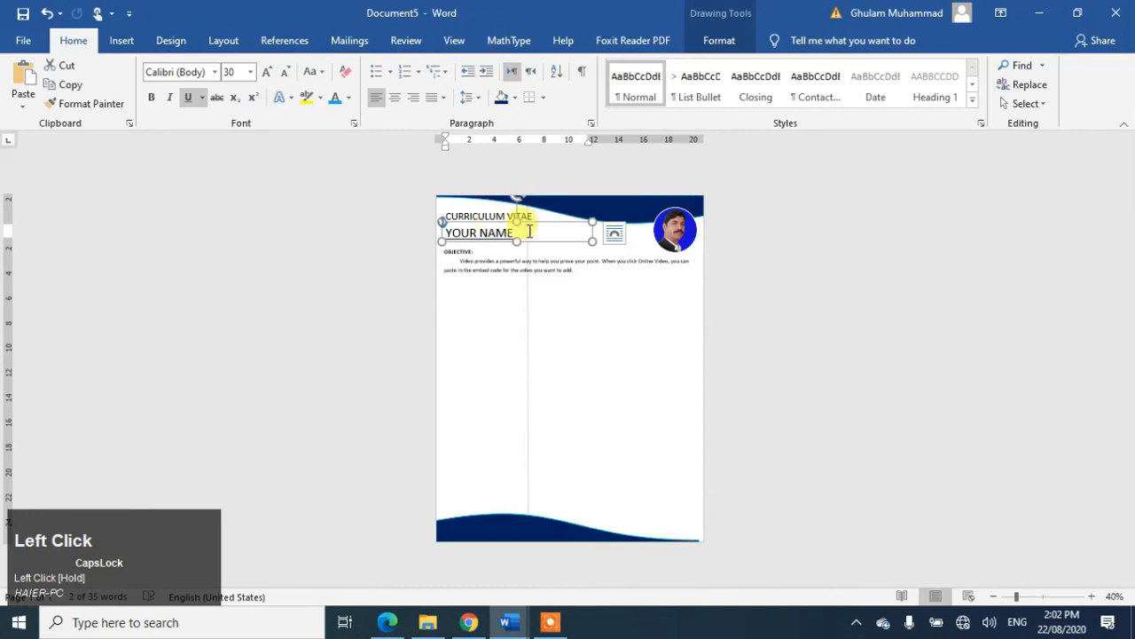
left_click(502, 217)
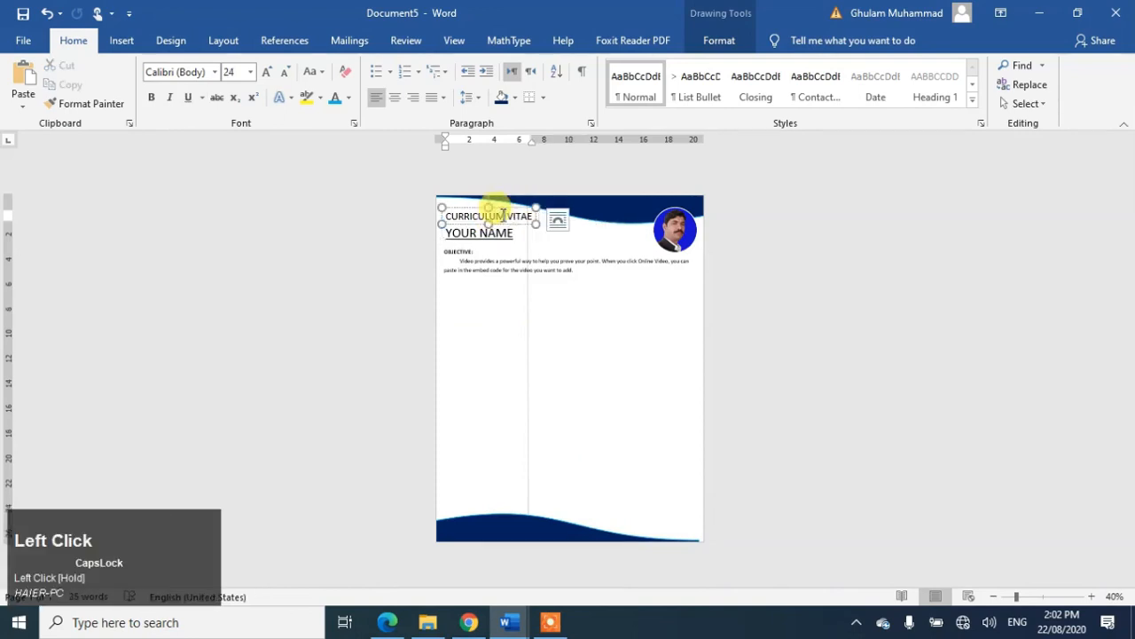
left_click_drag(528, 225, 527, 225)
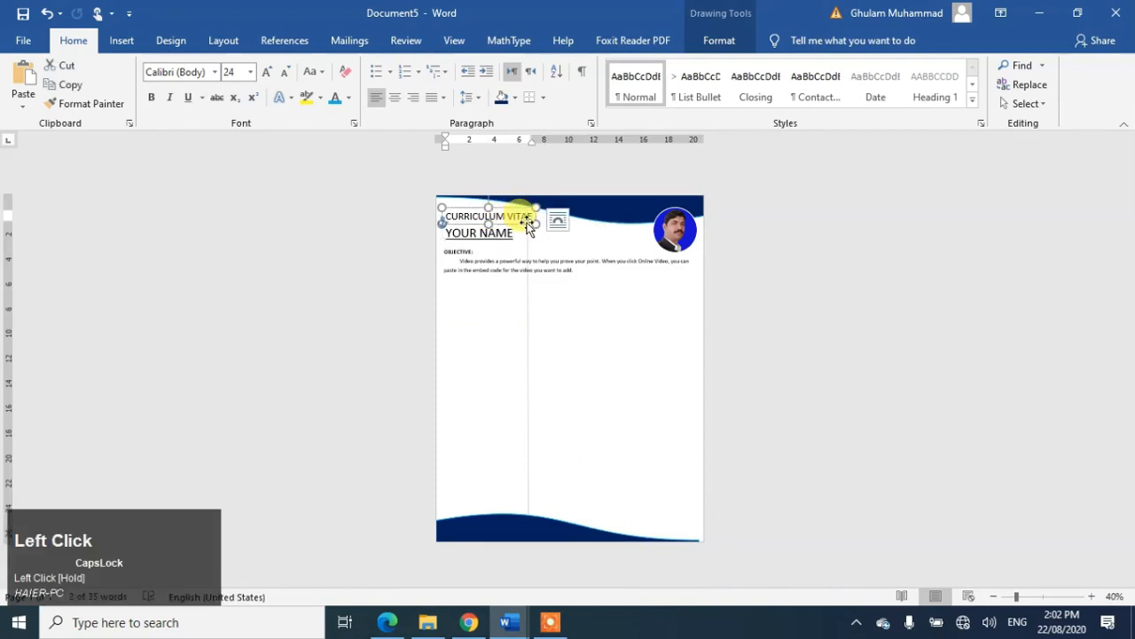
right_click(527, 226)
left_click_drag(527, 283, 527, 303)
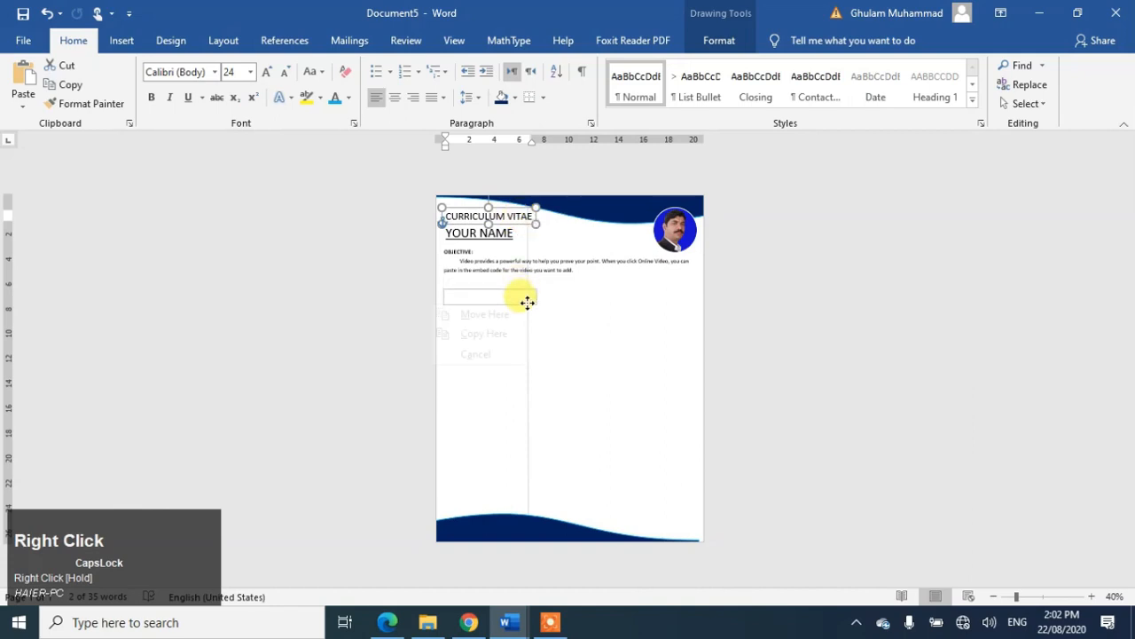
left_click(497, 330)
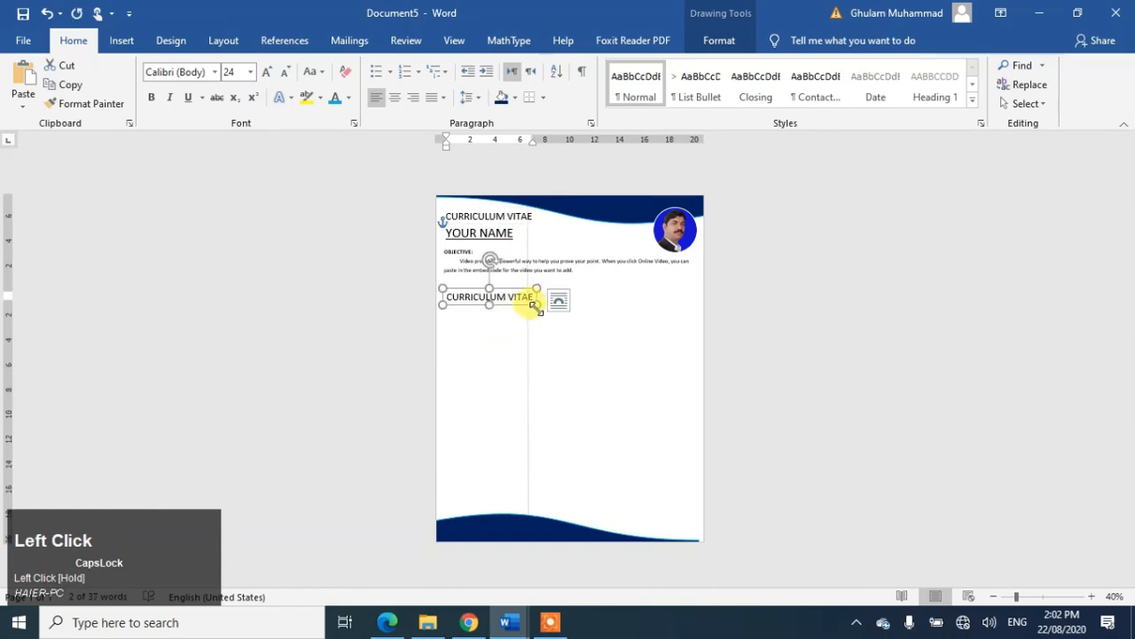
Step: Change the copy to PERSONAL INFORMATION in smaller bold light-blue text and fit the box
triple_click(503, 297)
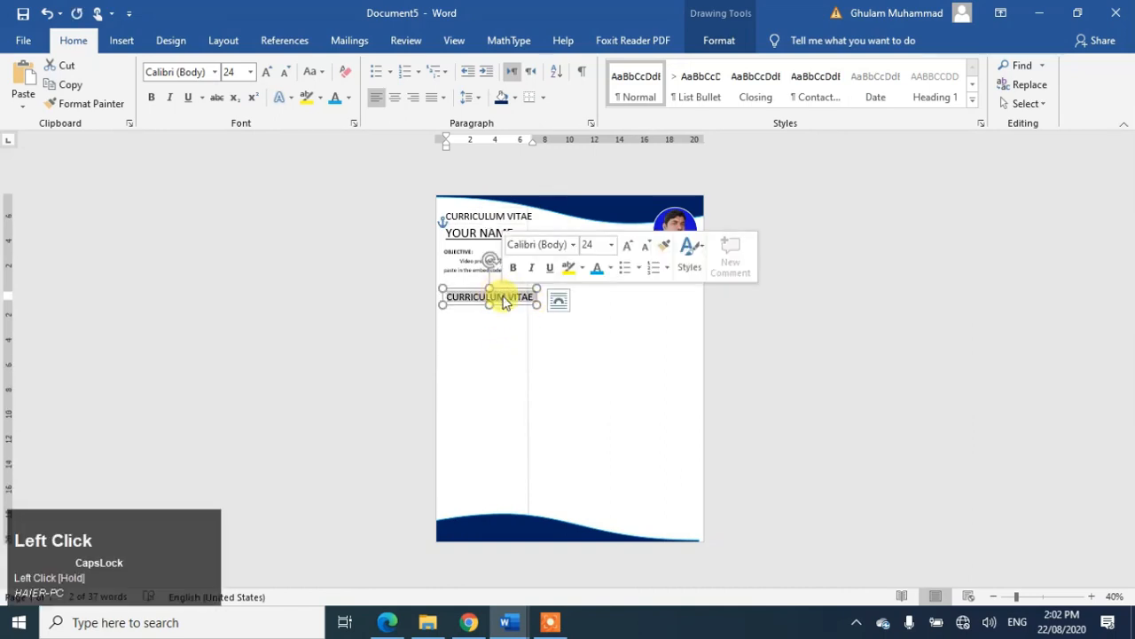
key("BackSpace")
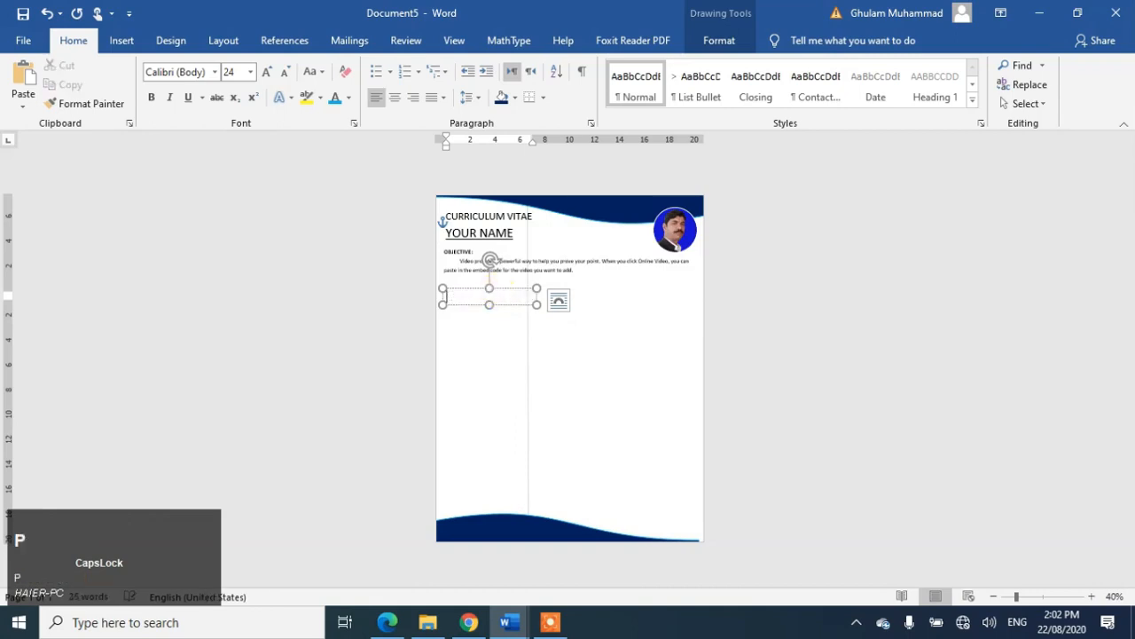
type("PERSONAL")
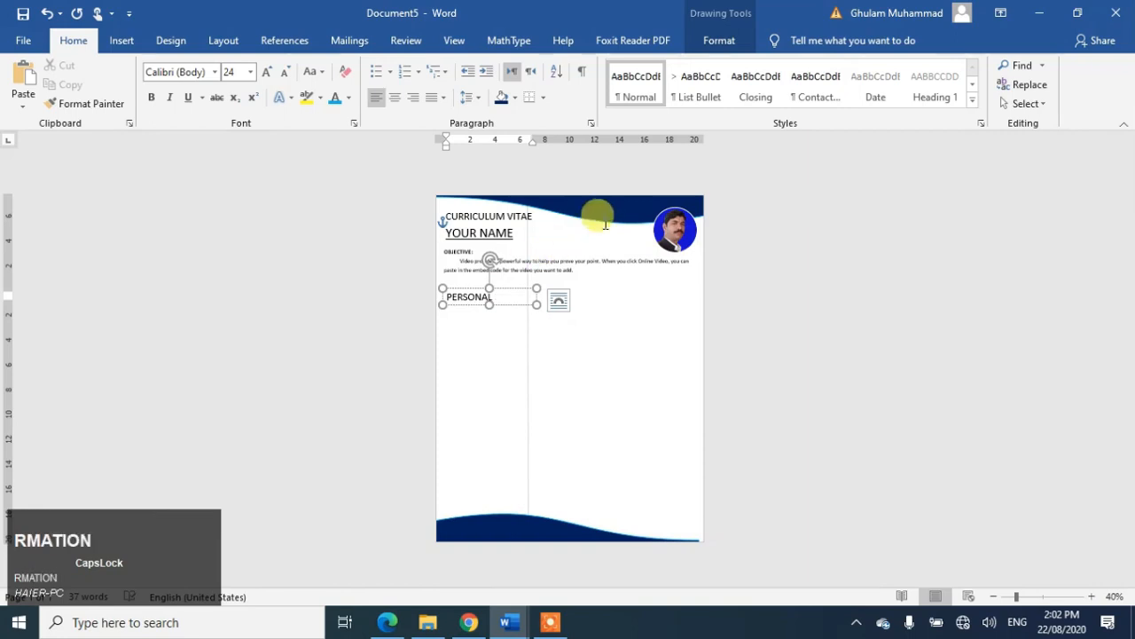
key("ctrl+a")
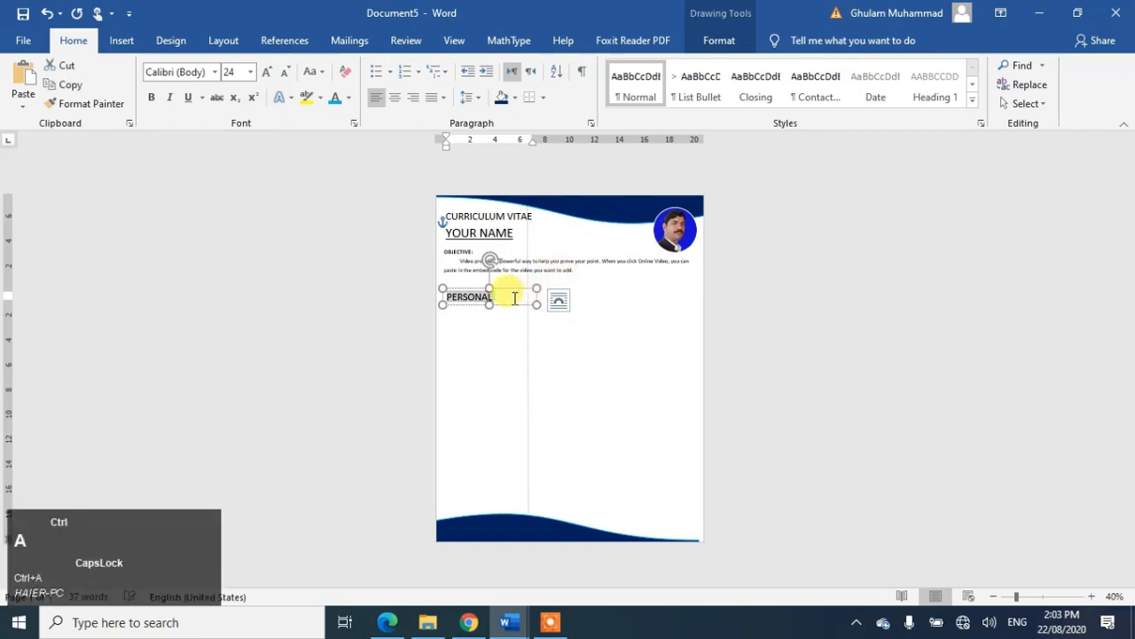
key("ctrl+bracketleft")
key("ctrl+bracketleft")
key("ctrl+bracketleft")
key("ctrl+bracketleft")
key("ctrl+bracketleft")
key("ctrl+bracketleft")
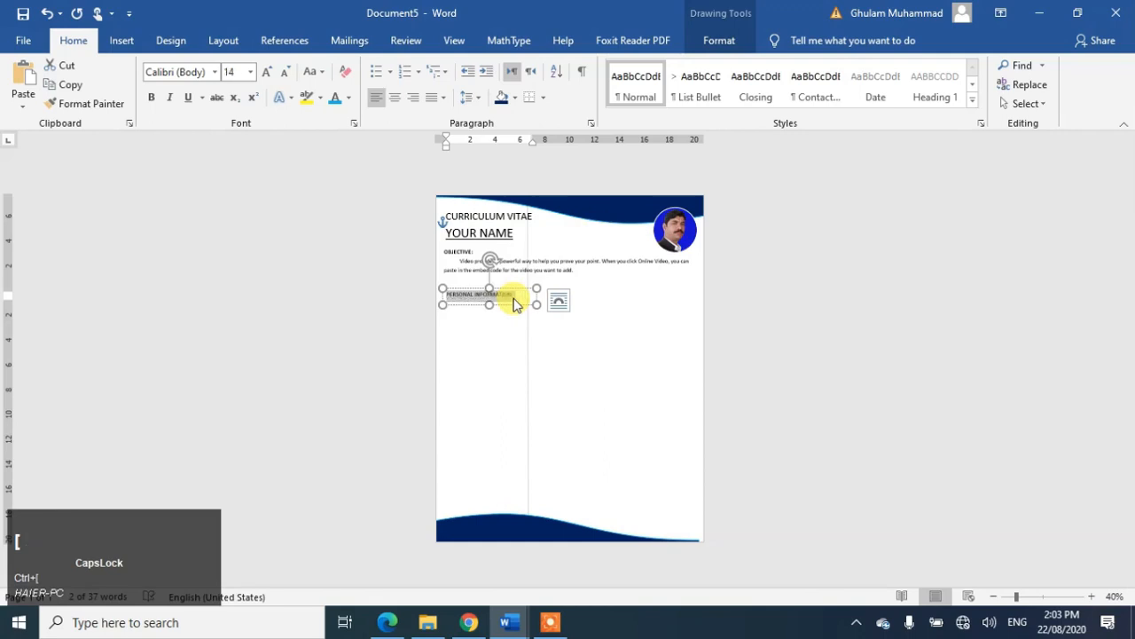
key("ctrl+b")
left_click(335, 98)
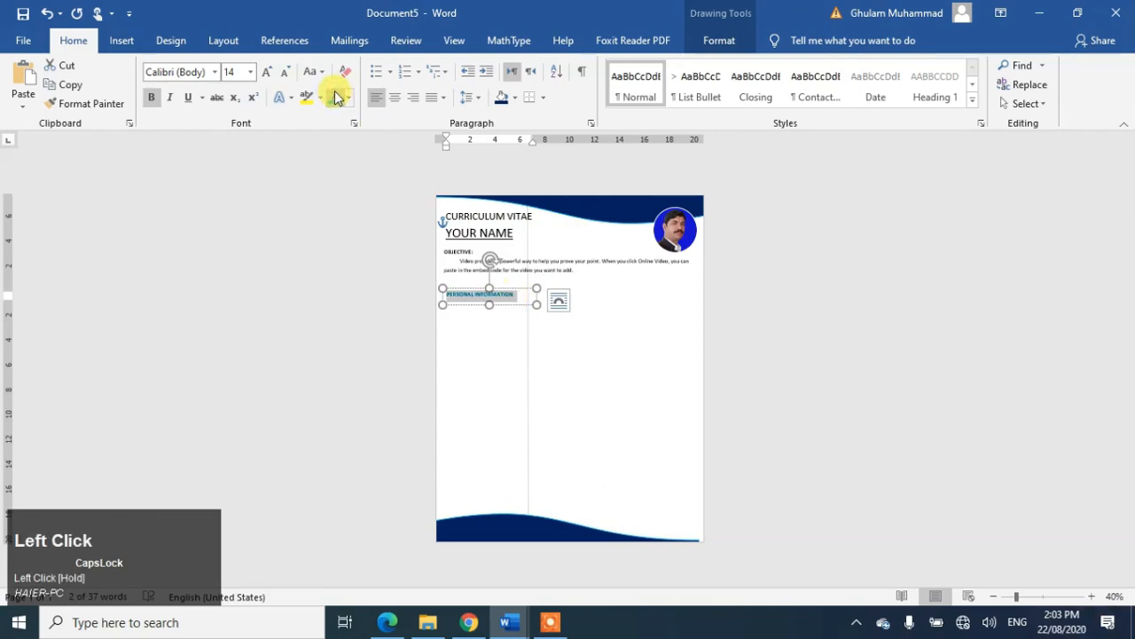
left_click_drag(533, 304, 487, 279)
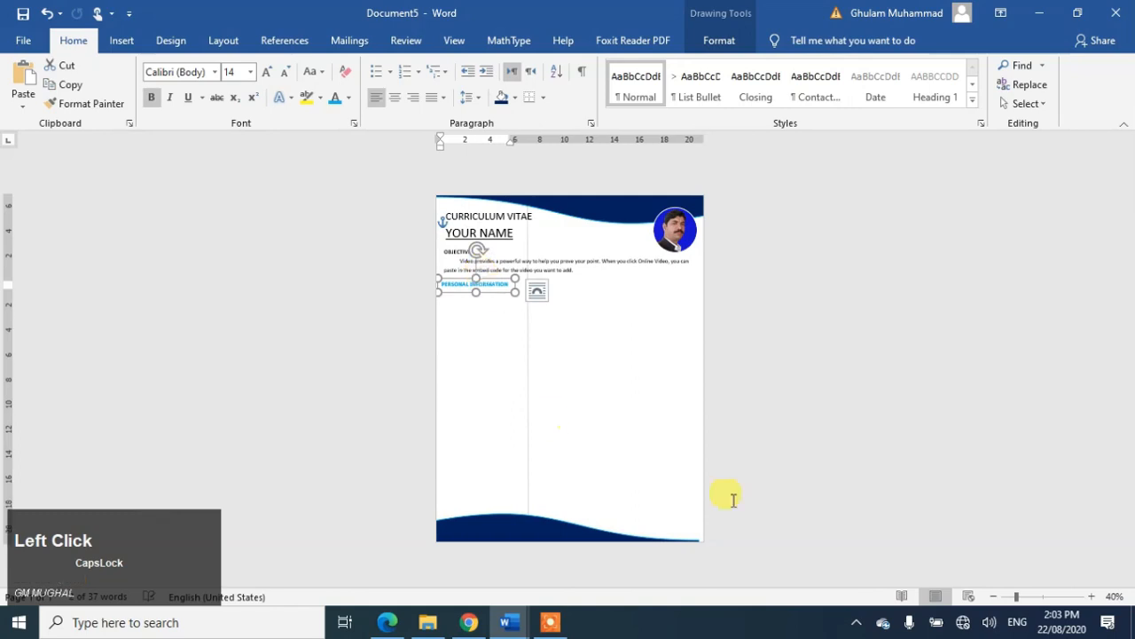
left_click(792, 498)
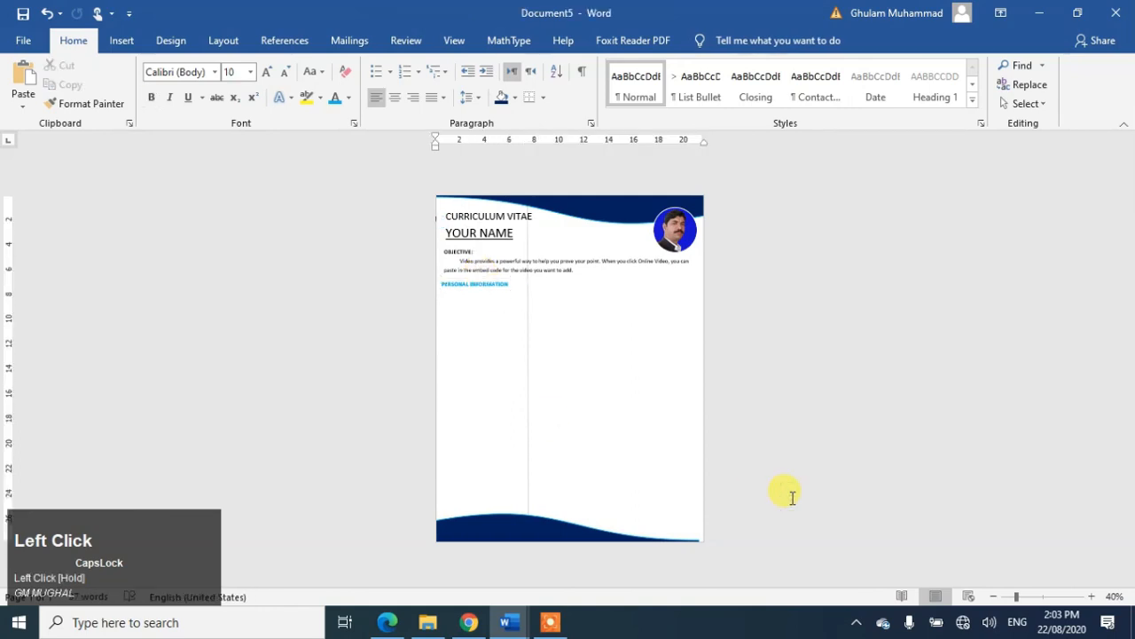
Step: Zoom to 124% and stretch the PERSONAL INFORMATION box taller
left_click(1047, 599)
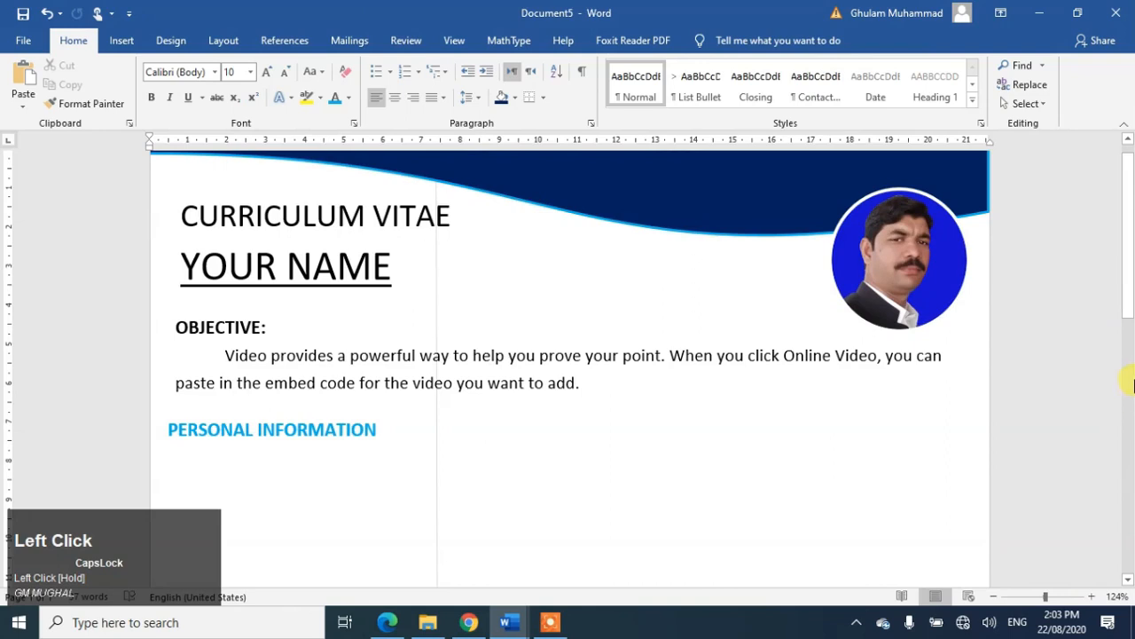
left_click_drag(1127, 286, 1130, 368)
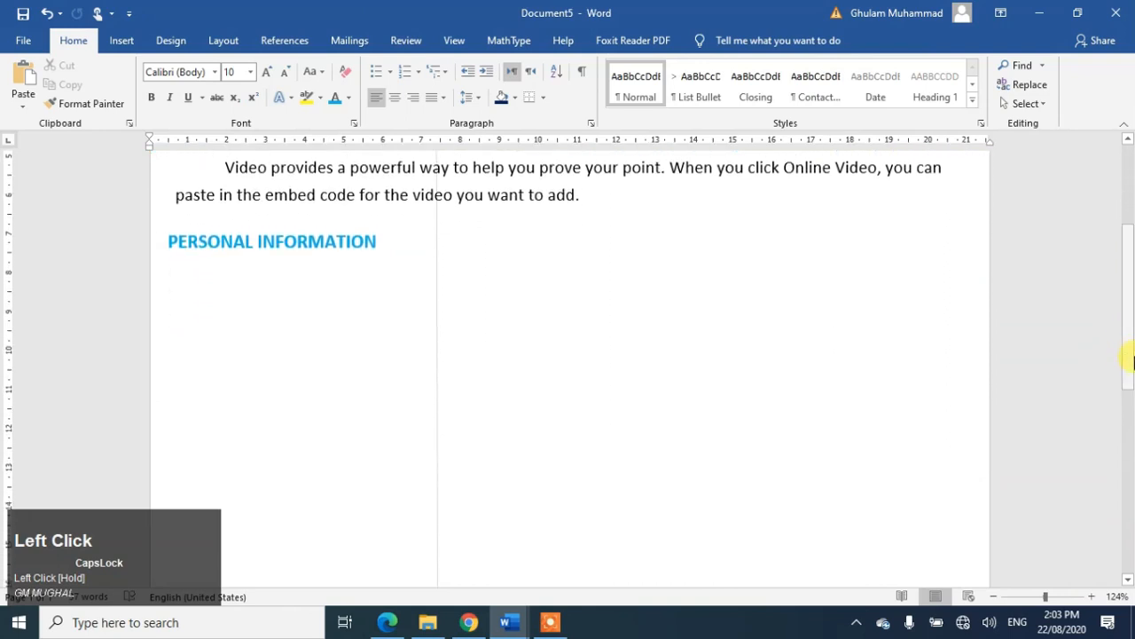
left_click(375, 242)
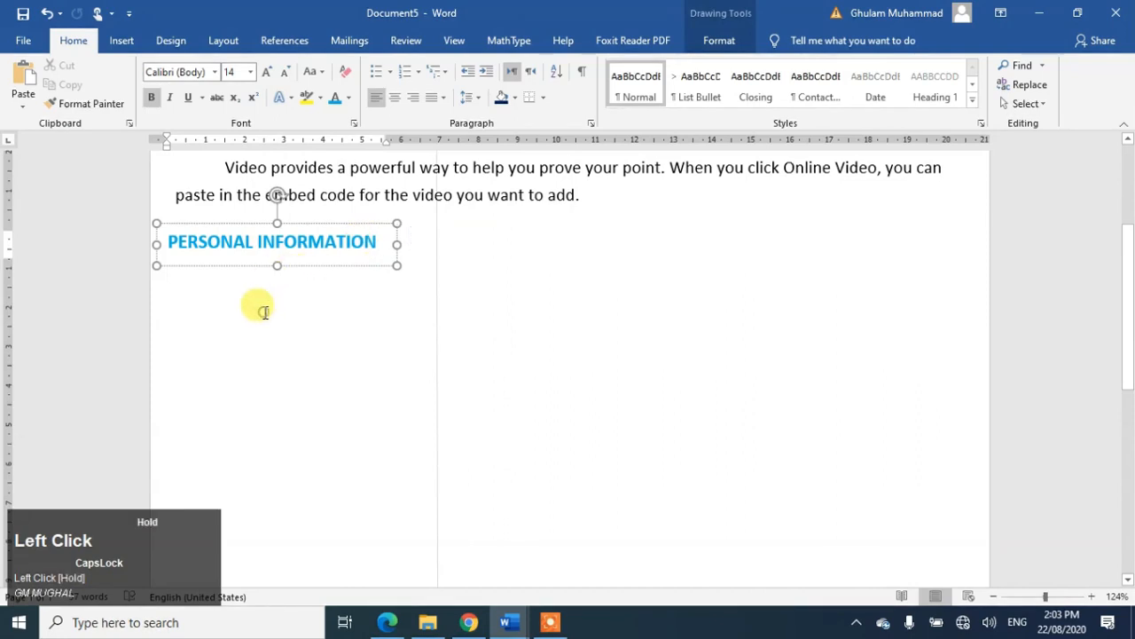
scroll(263, 312, "up", 3)
left_click(310, 374)
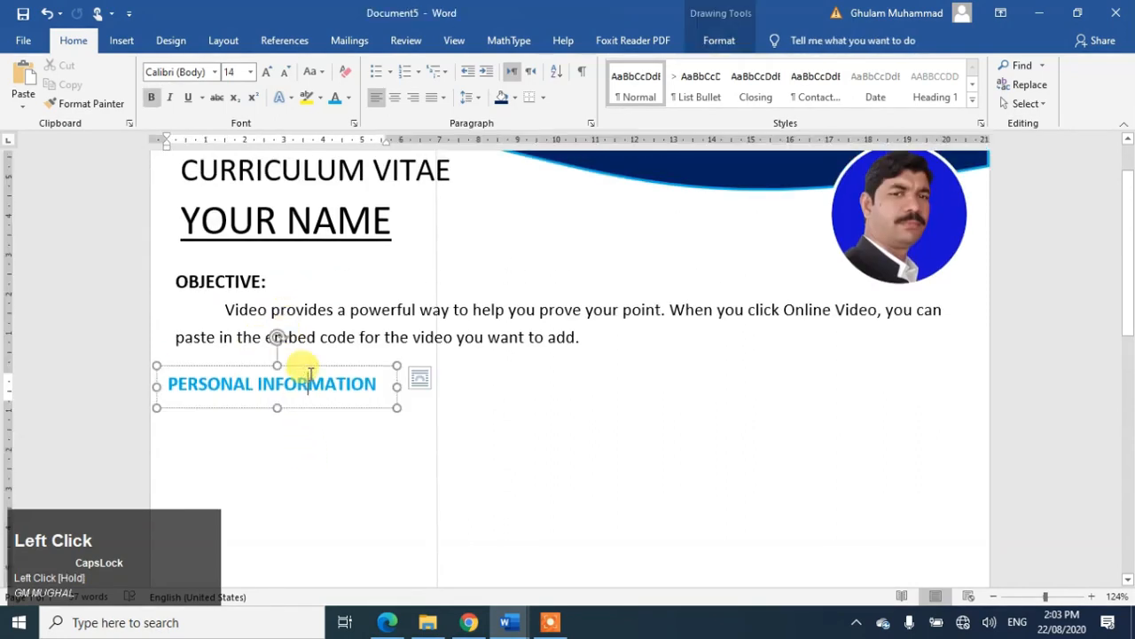
left_click_drag(279, 408, 283, 576)
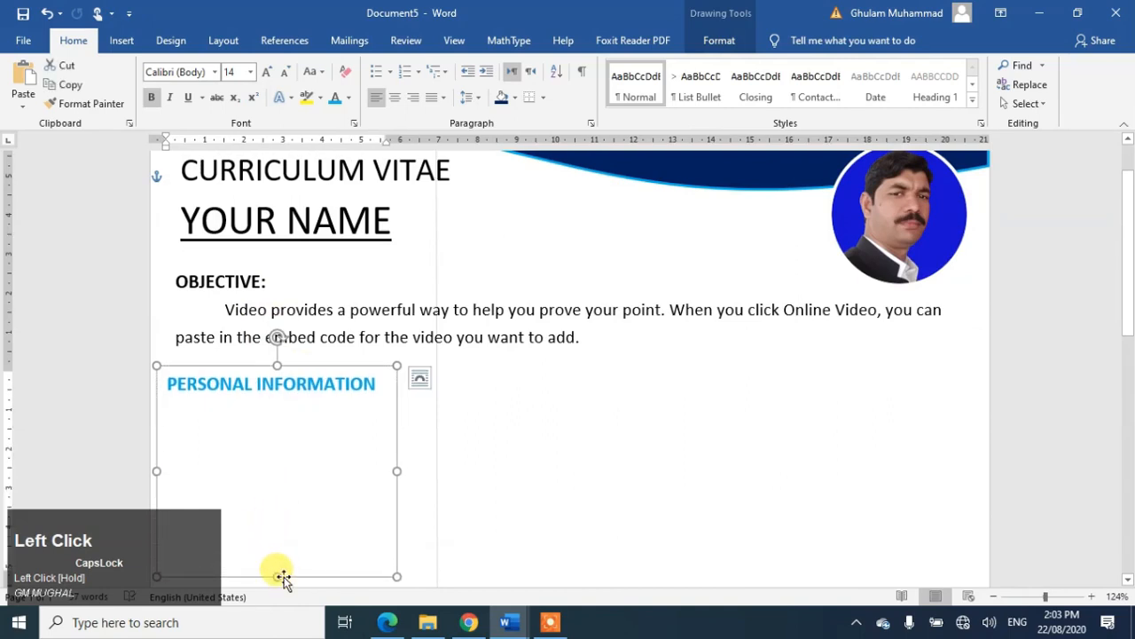
Step: Add a colon after the heading and start a smaller-font empty line beneath it
left_click(382, 393)
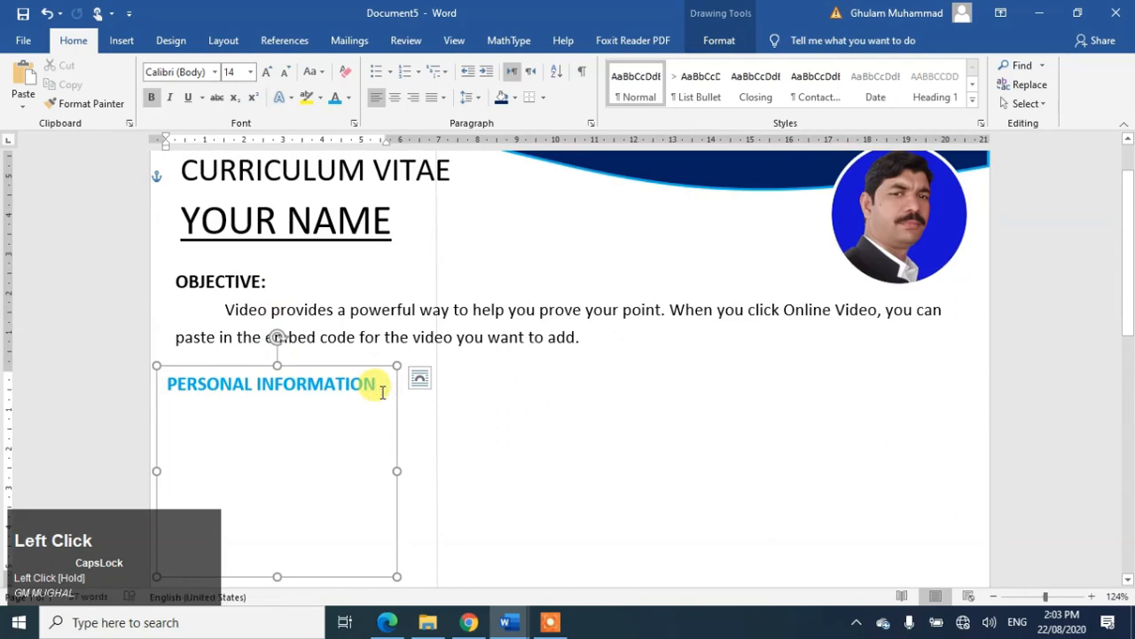
type(":")
key("Return")
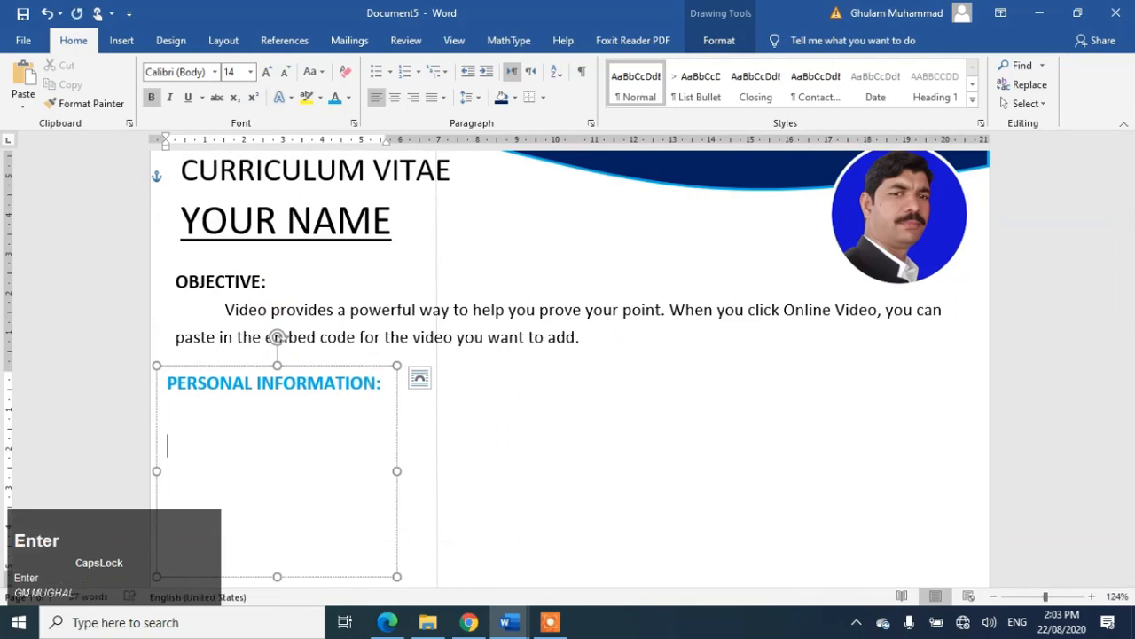
key("ctrl+bracketleft")
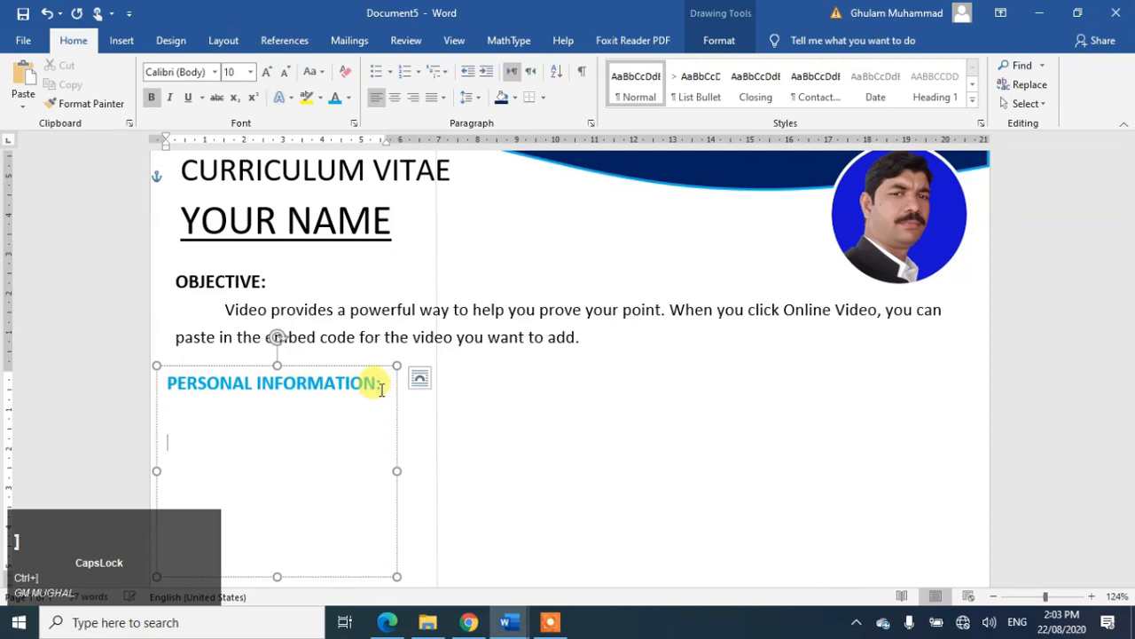
left_click(123, 41)
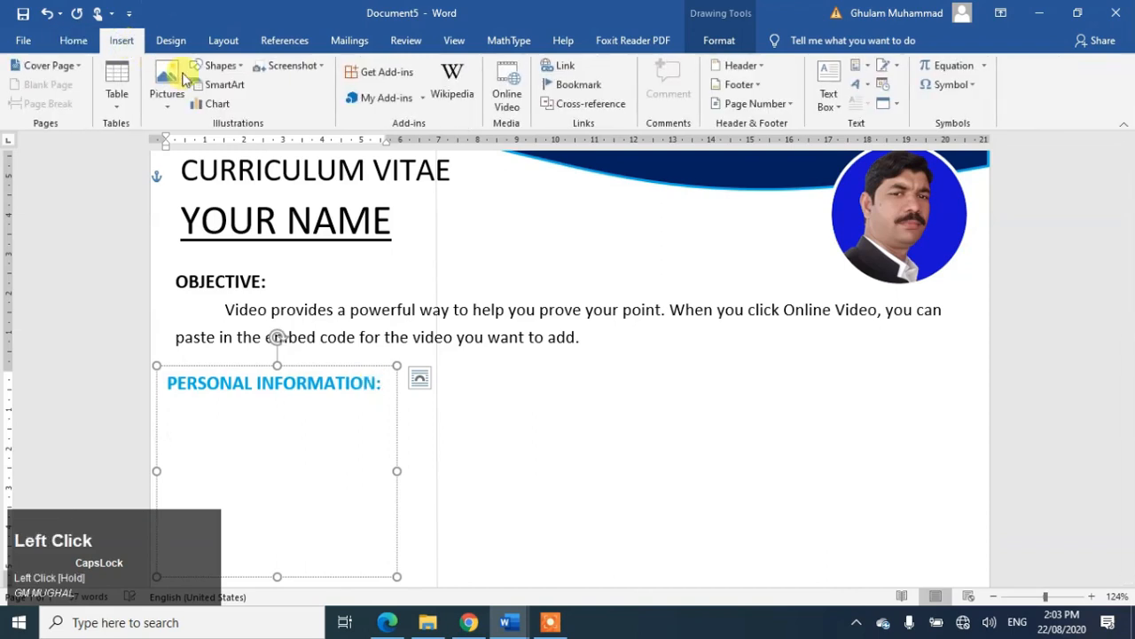
Step: Insert a 2×1 table, narrow its first column, enter C.N.I.C and an ID number, and add a row
left_click(116, 89)
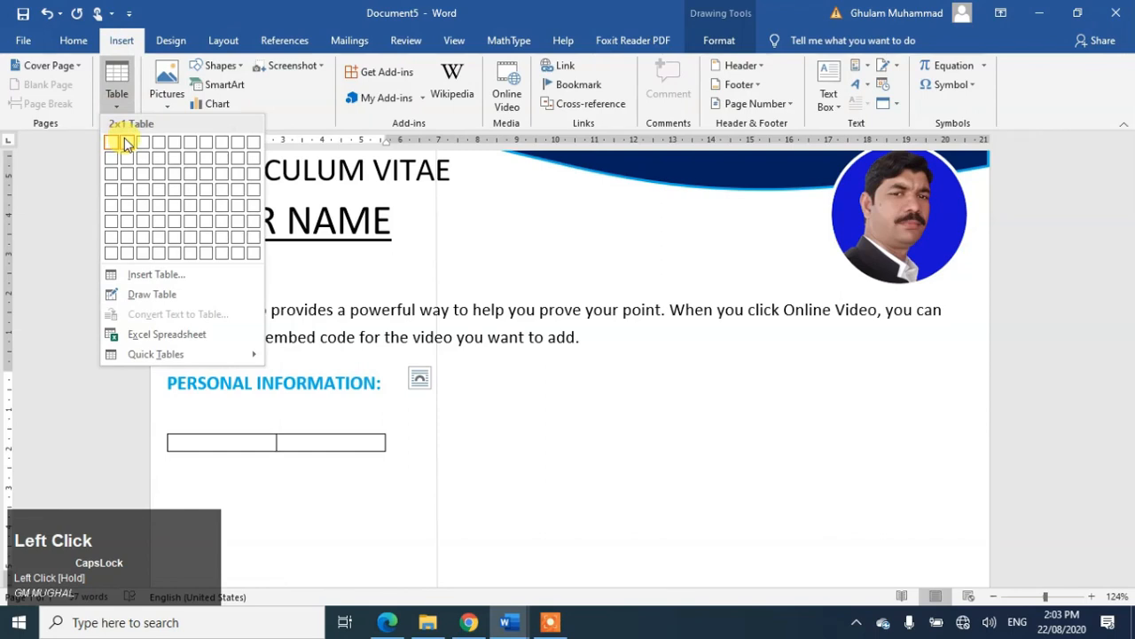
left_click(124, 145)
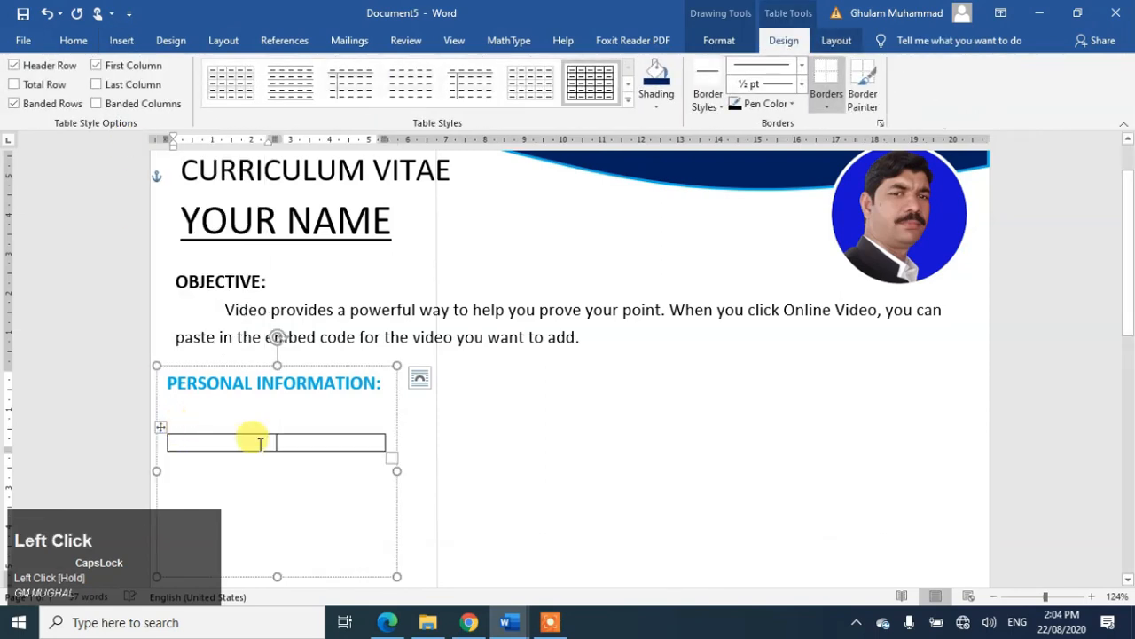
left_click_drag(276, 442, 234, 442)
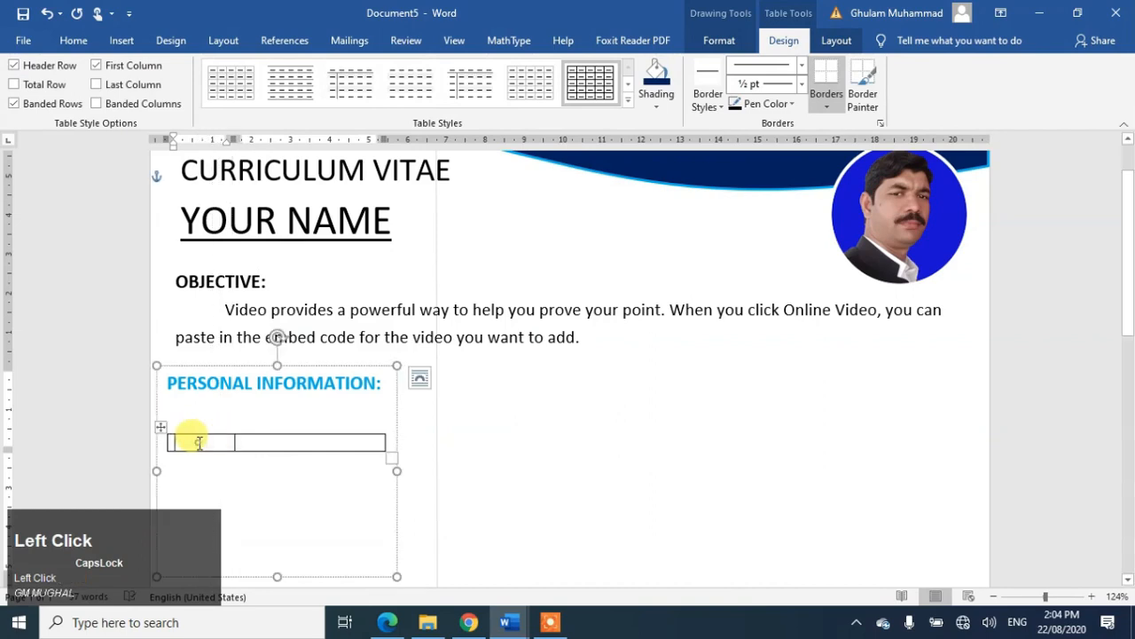
key("Caps_Lock")
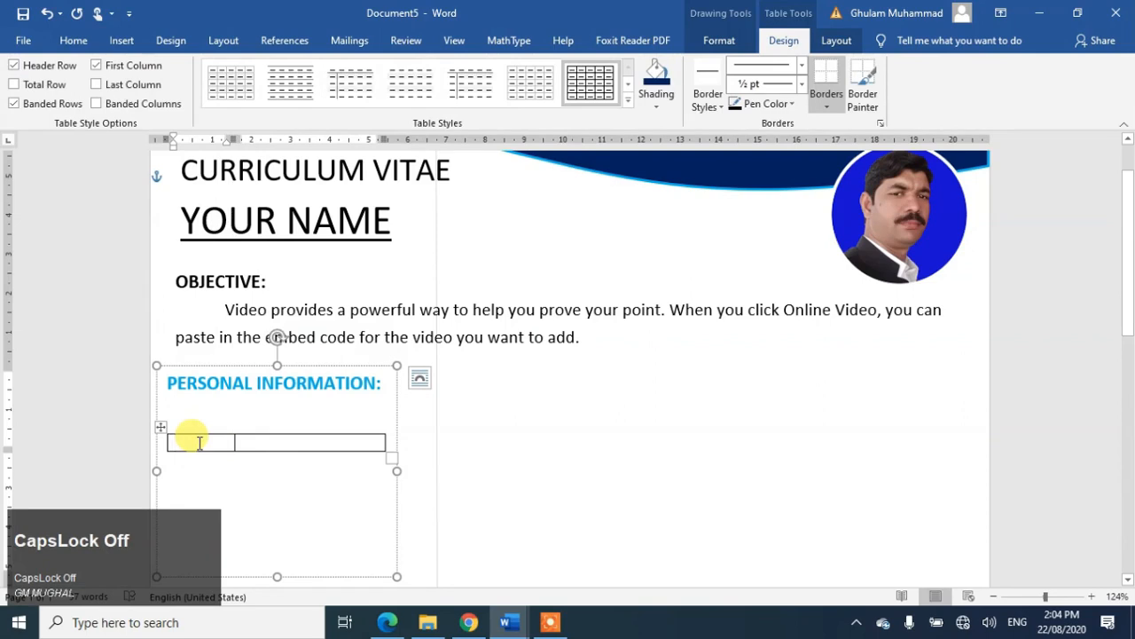
type("C.N.I.C")
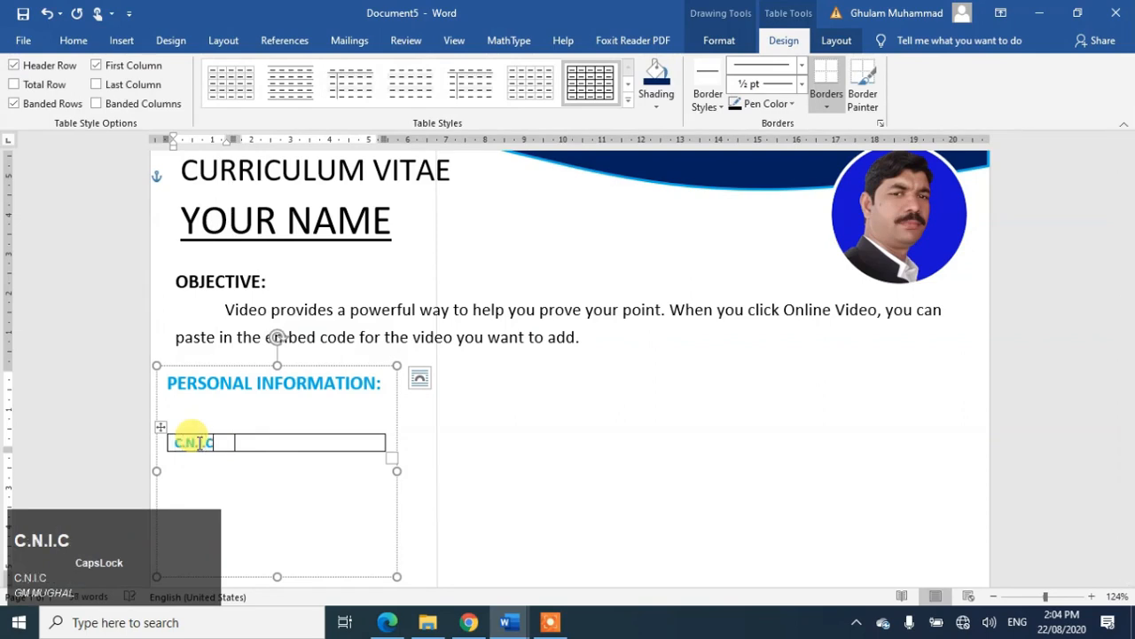
key("Tab")
type("1234")
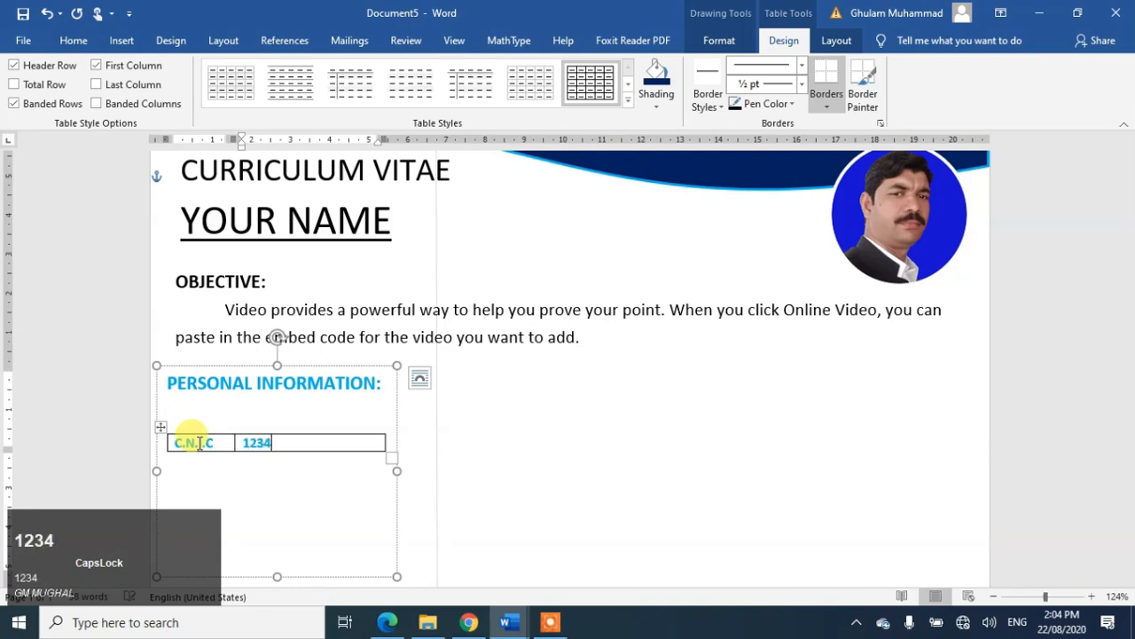
type("5-1234567-")
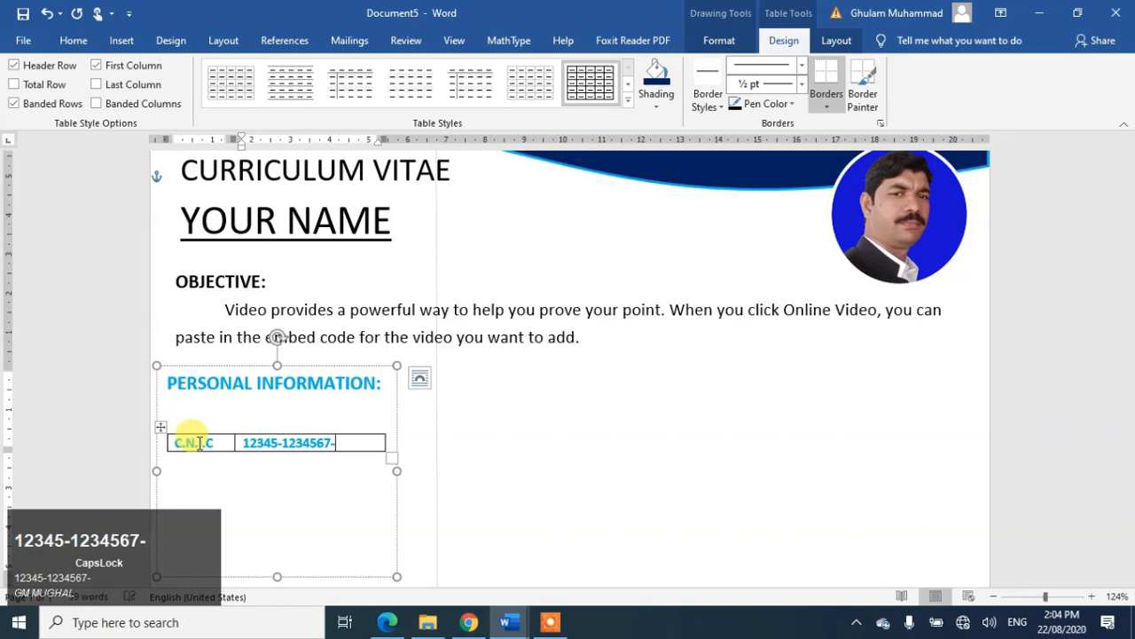
key("Tab")
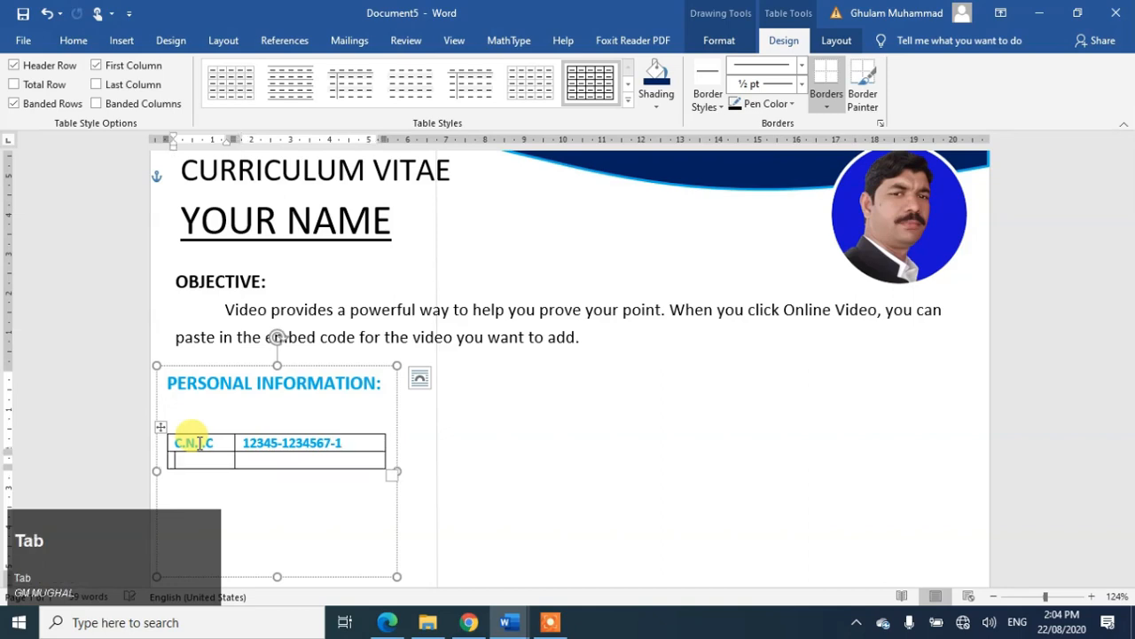
left_click(608, 466)
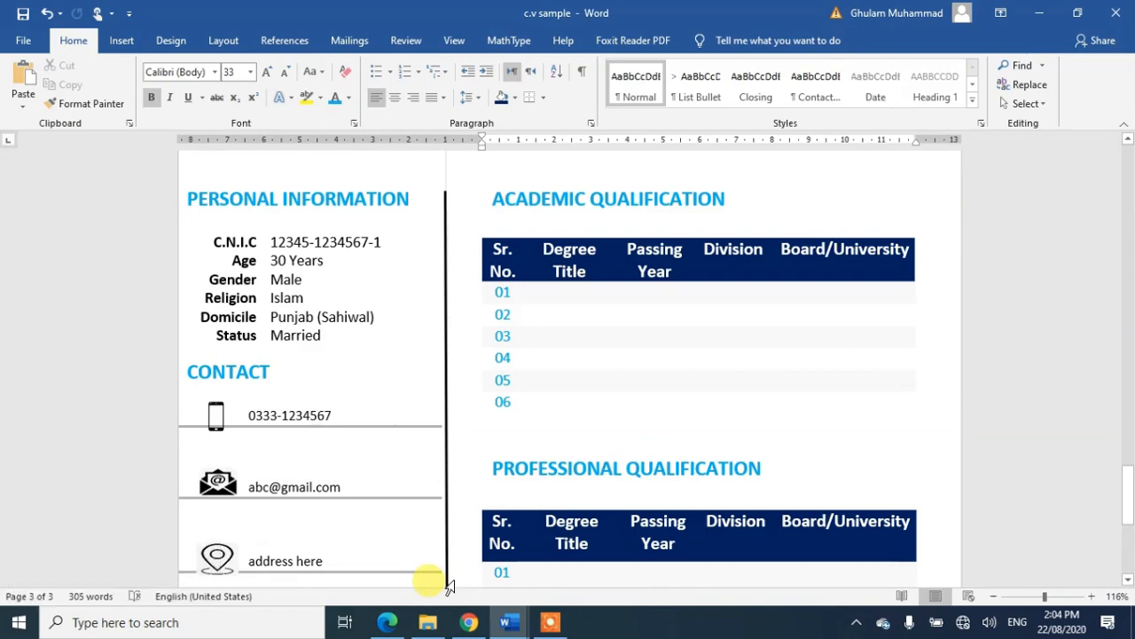
Step: Back in Document5, centre the table's first column and left-align its second column
left_click(507, 622)
left_click(553, 578)
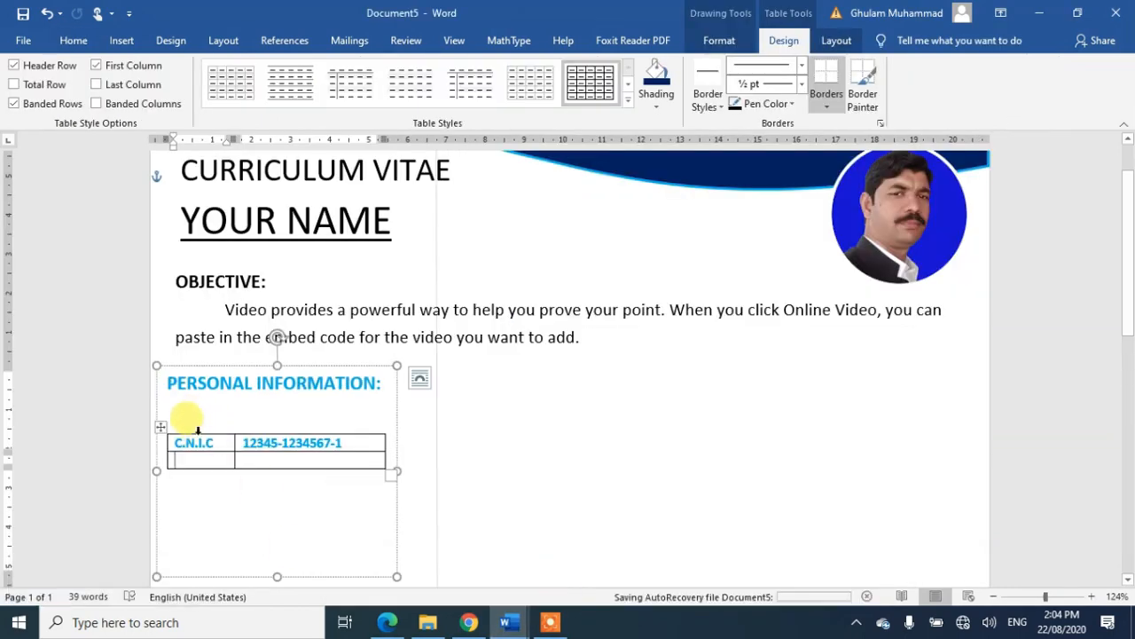
left_click(197, 429)
left_click(74, 40)
left_click(413, 99)
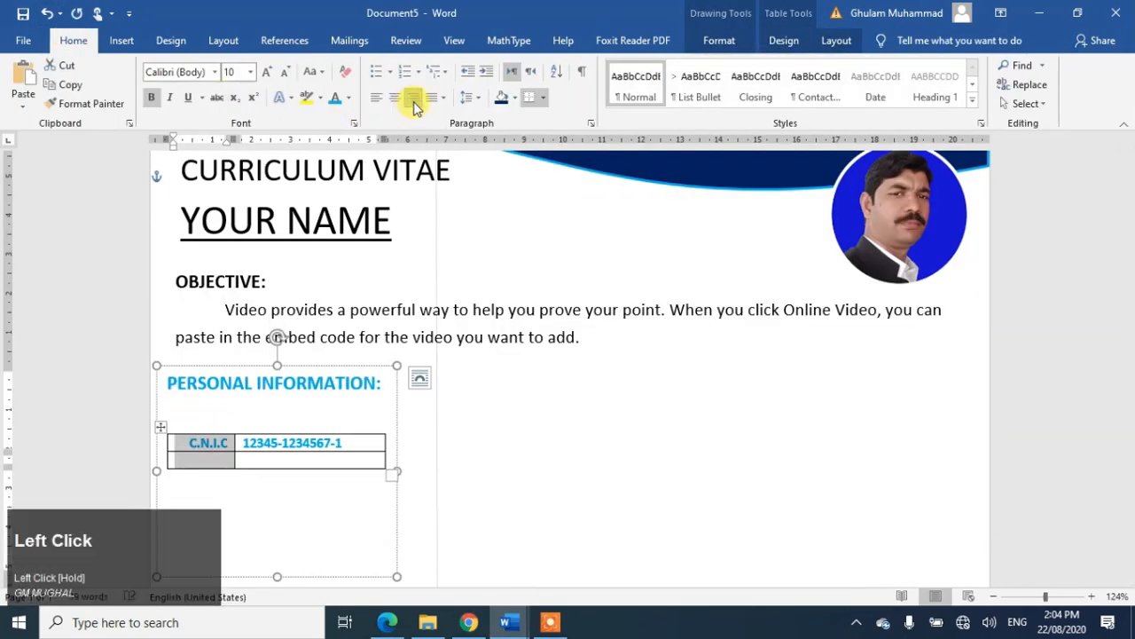
left_click(284, 429)
left_click(381, 98)
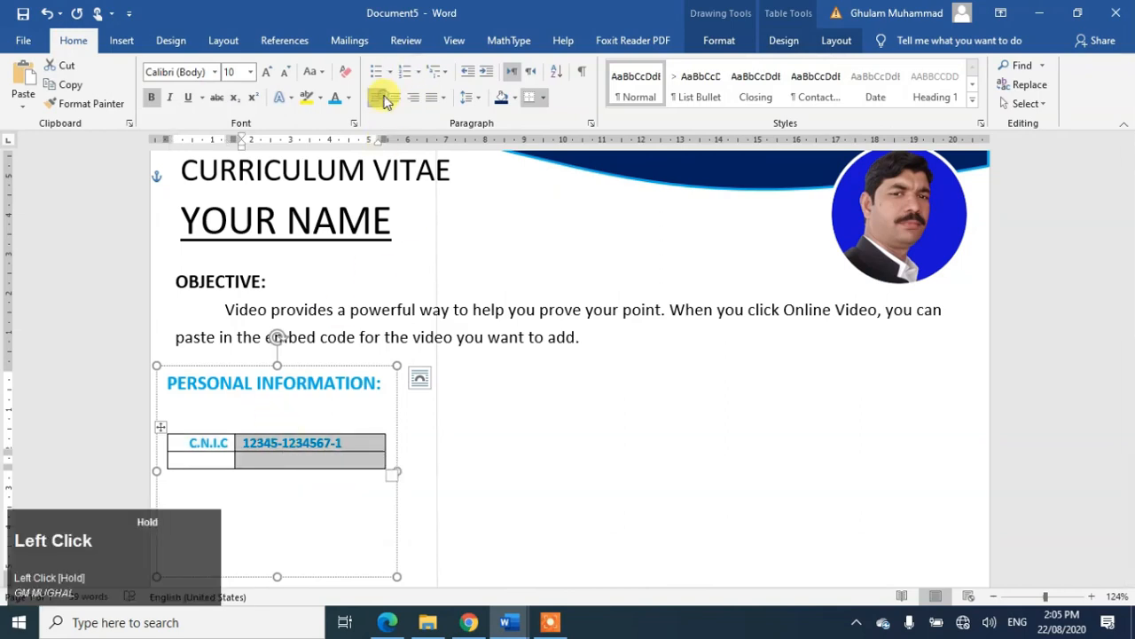
Step: Fill in the Age row with 30 years and the Domicile row with Punjab
left_click(208, 456)
type("Age")
key("Tab")
type("30")
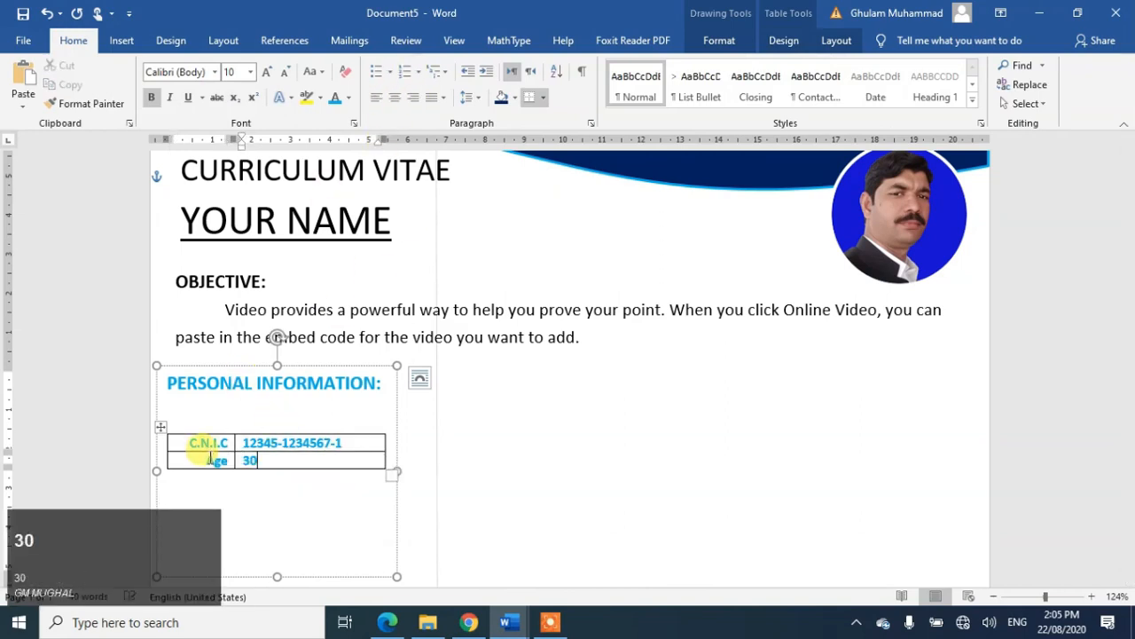
type(" years")
key("Tab")
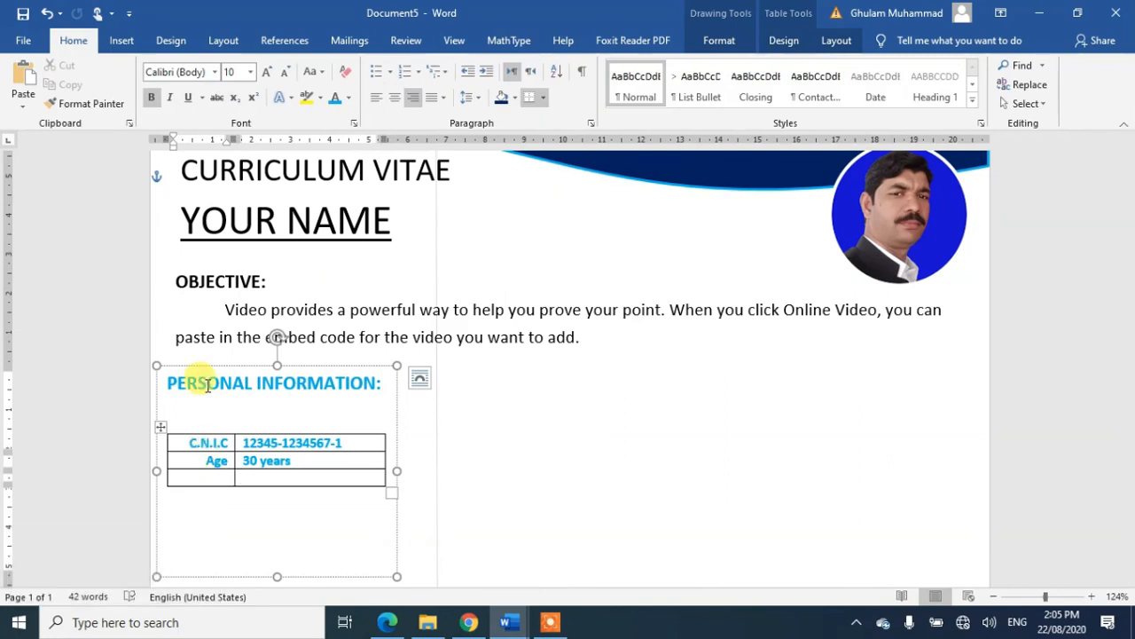
type("Domi")
type("Punjab (Sahiwal")
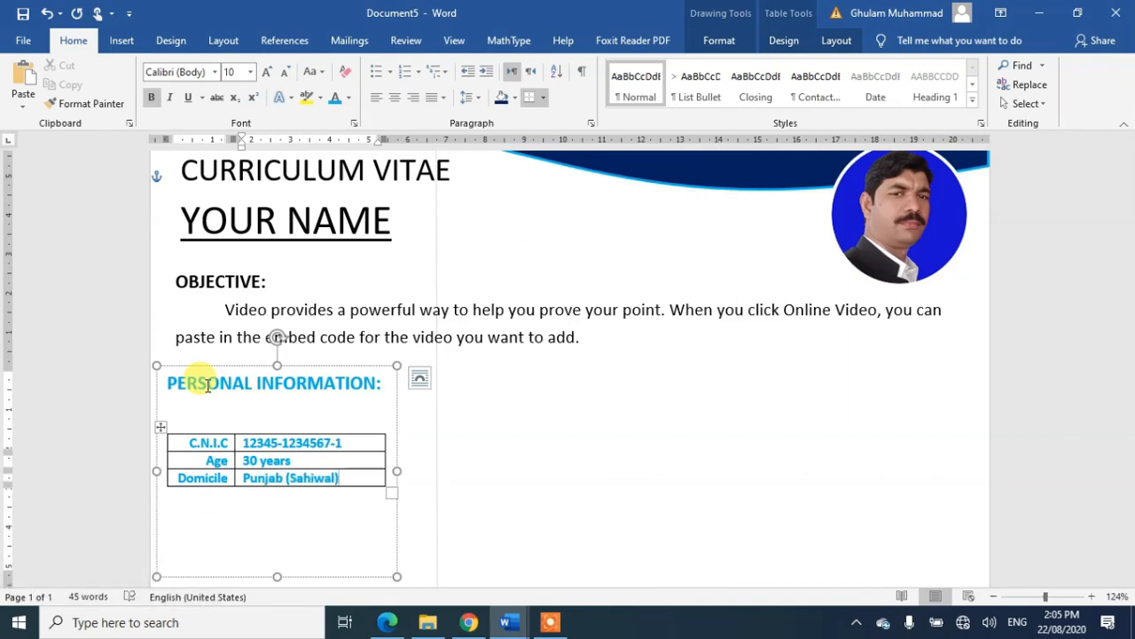
key("Tab")
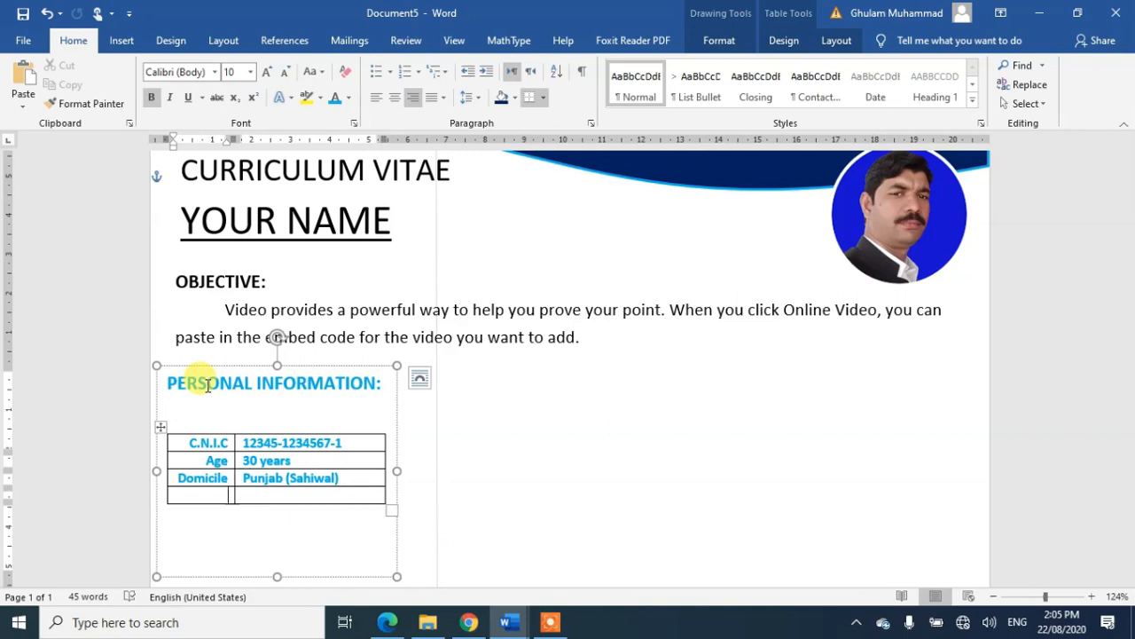
Step: Add table rows for Religion Islam, Status Single and Gender Male
type("Religion")
key("Tab")
type("Islam")
key("Tab")
type("Status")
key("Tab")
type("Single")
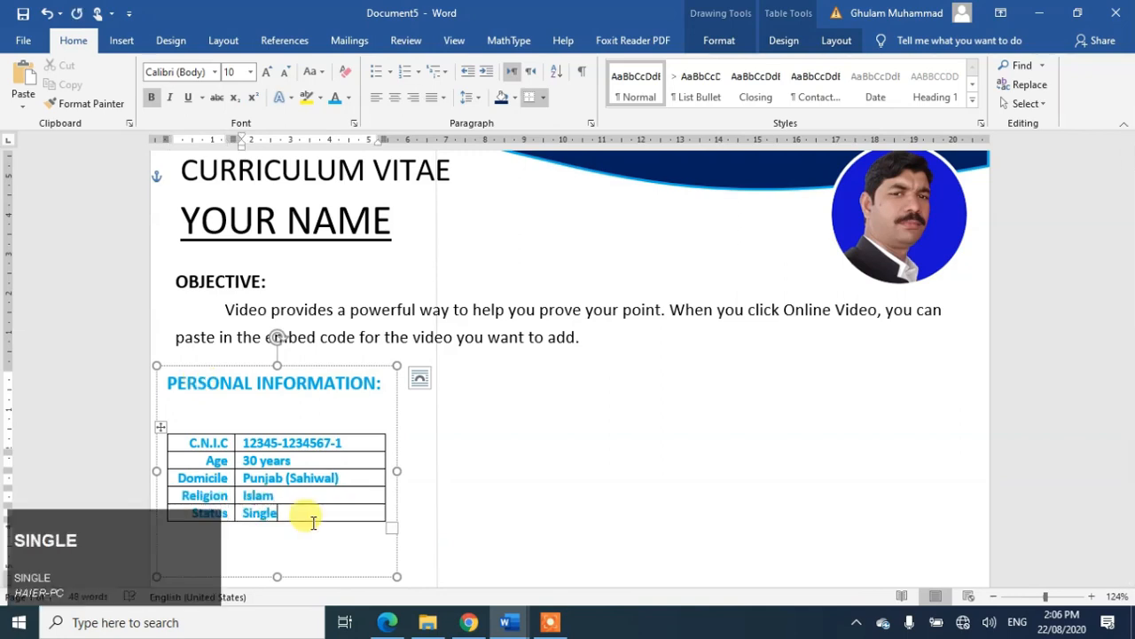
key("Tab")
type("Gender")
key("Tab")
type("Male")
right_click(213, 531)
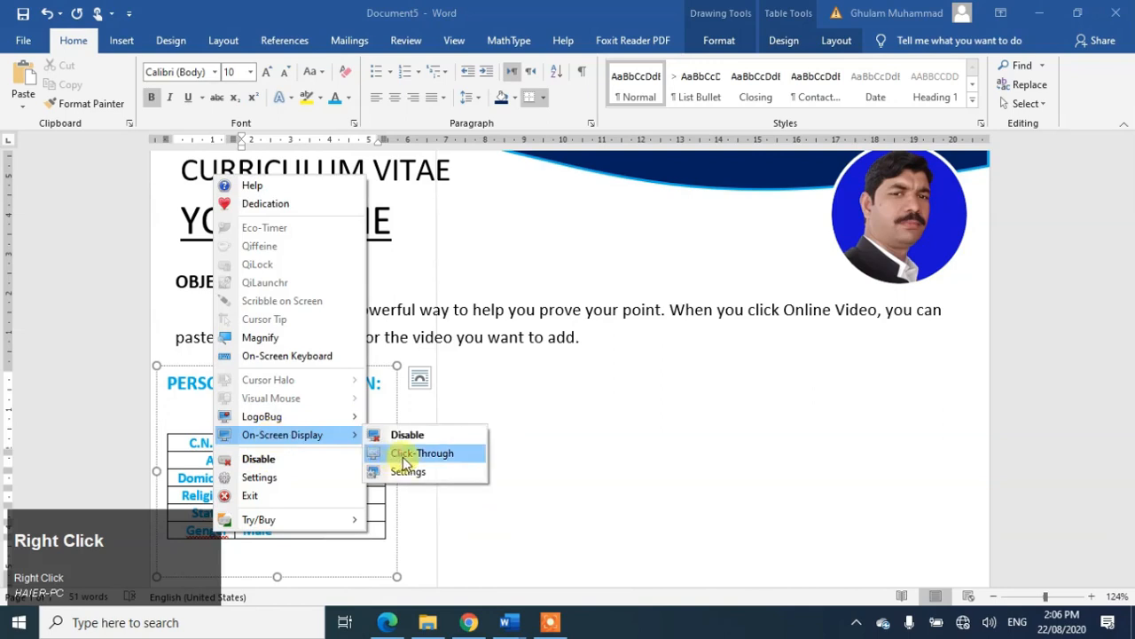
left_click(435, 451)
left_click_drag(203, 581, 202, 581)
left_click(184, 576)
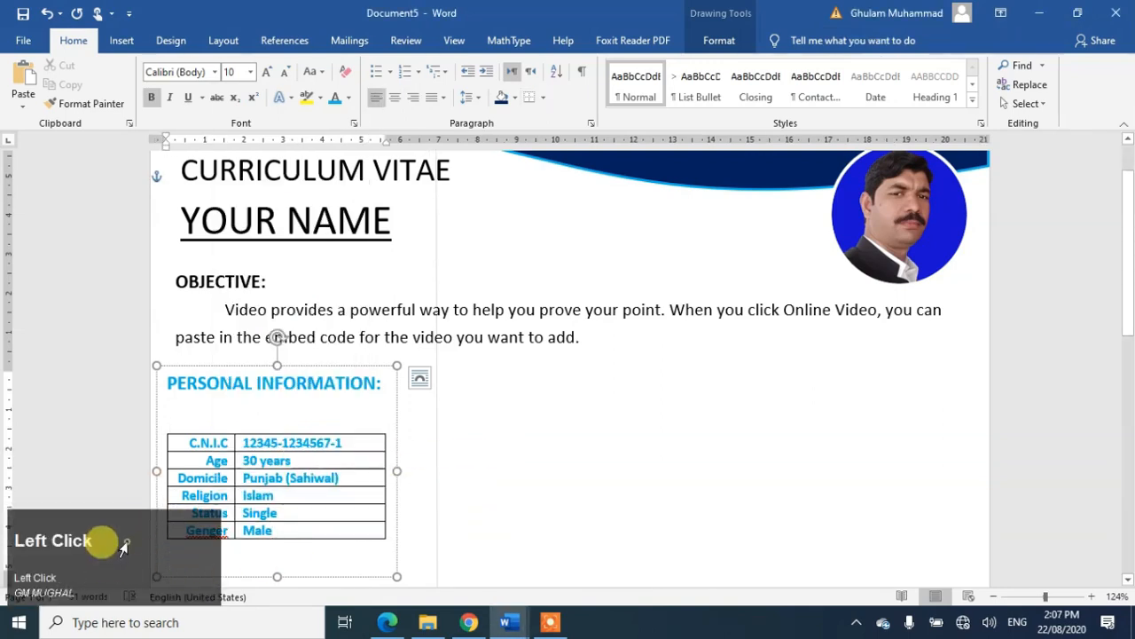
left_click(124, 548)
left_click(157, 543)
right_click(228, 532)
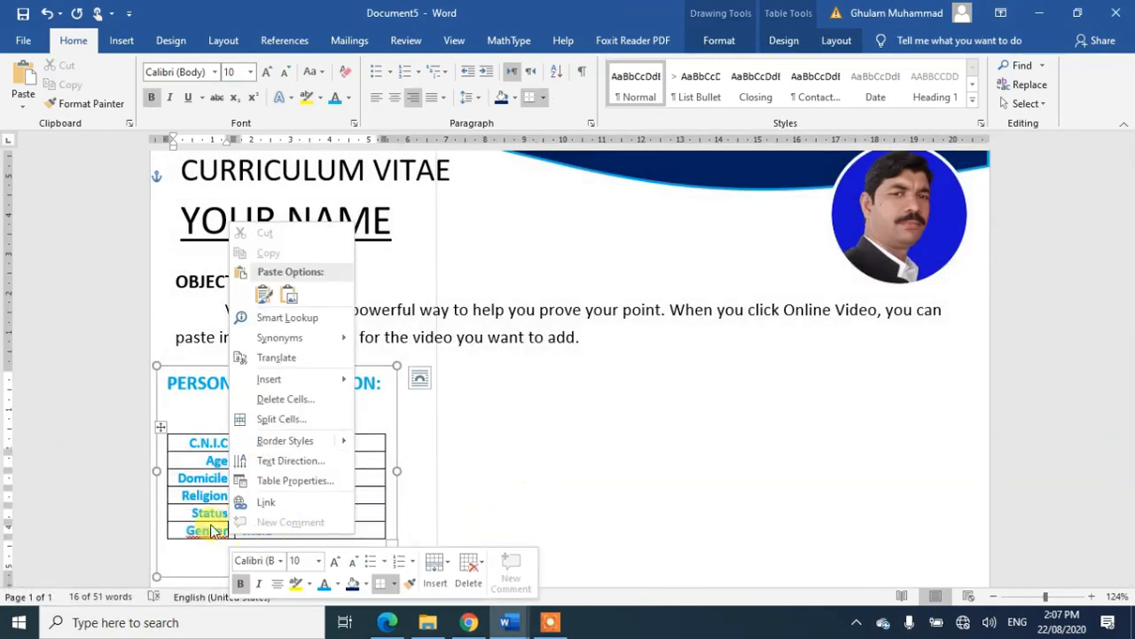
key("Escape")
left_click(321, 532)
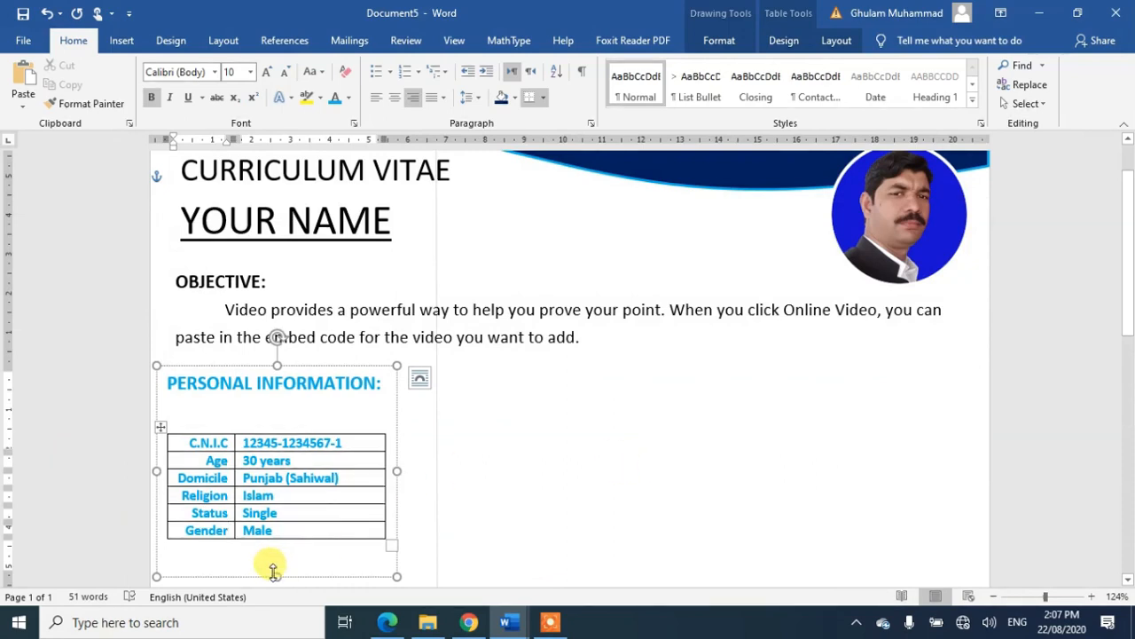
left_click_drag(277, 575, 276, 550)
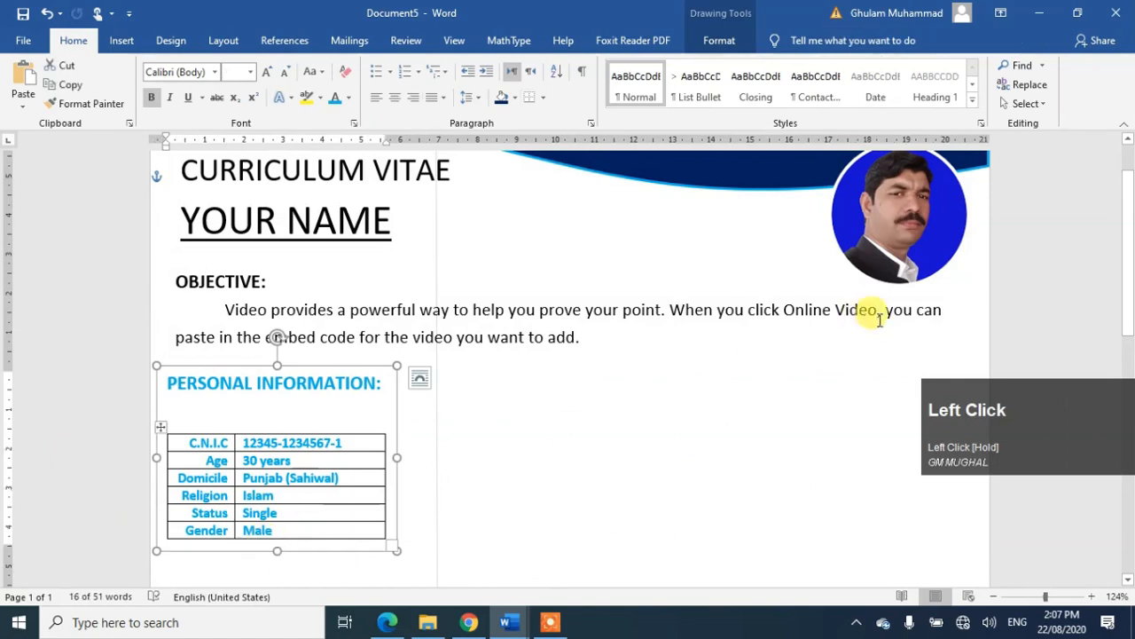
left_click_drag(1130, 271, 1132, 353)
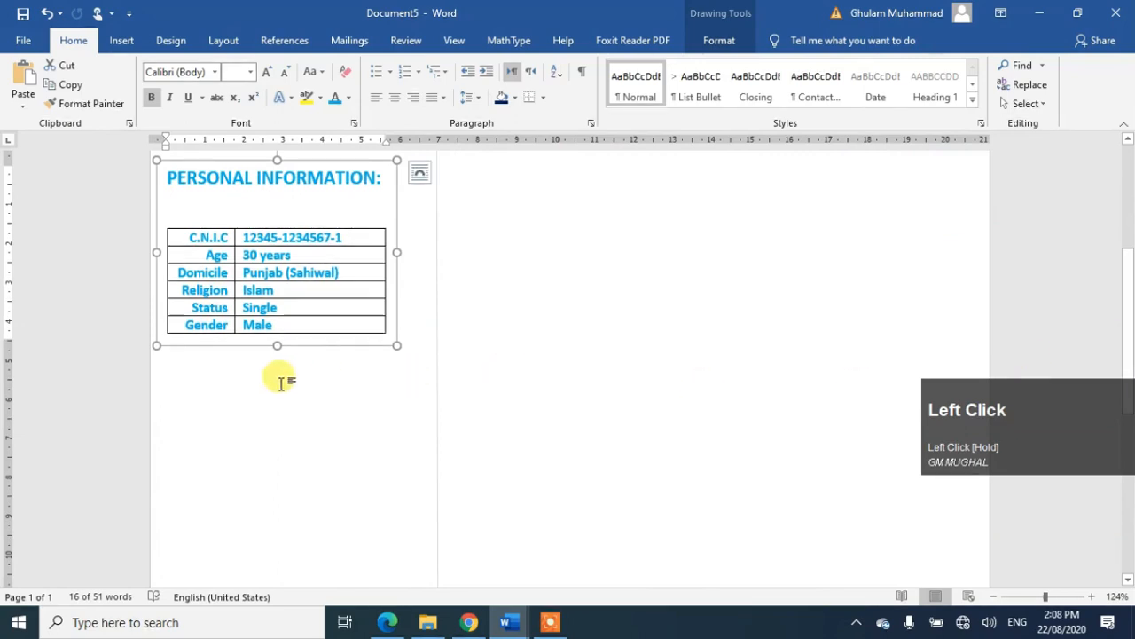
left_click(283, 381)
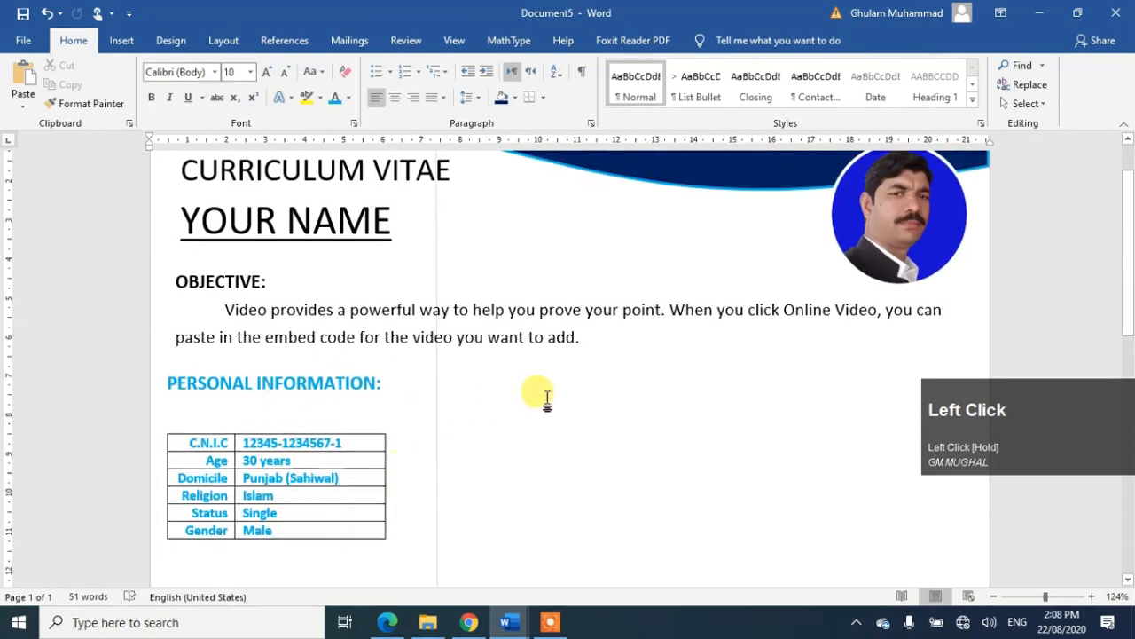
left_click_drag(1130, 258, 1123, 208)
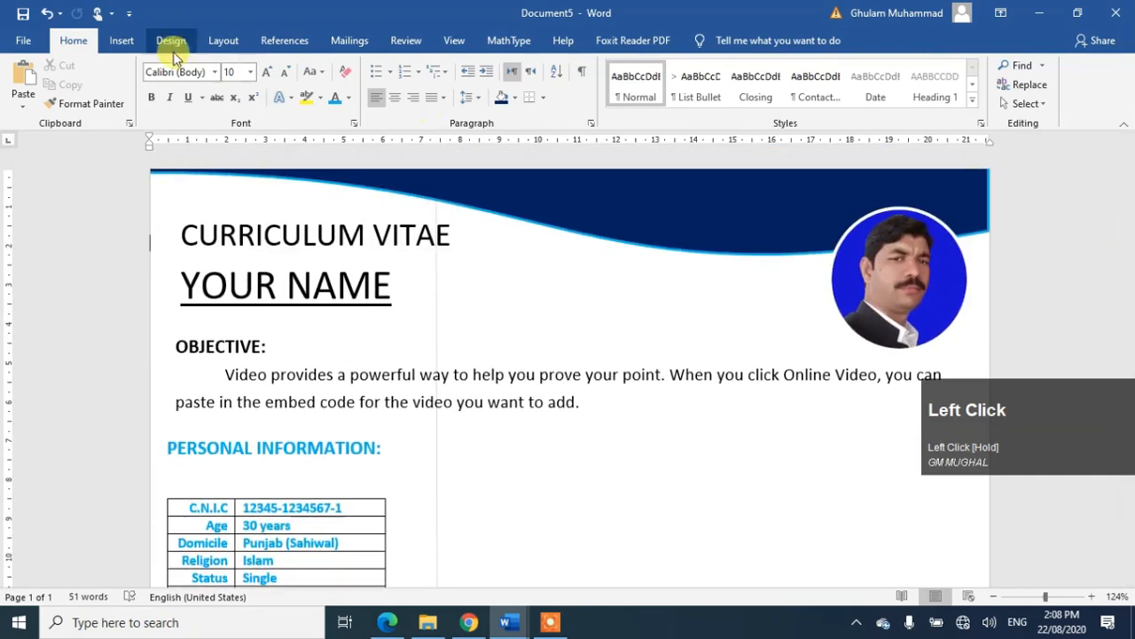
Step: Insert a Tab List SmartArt graphic from the List category
left_click(124, 41)
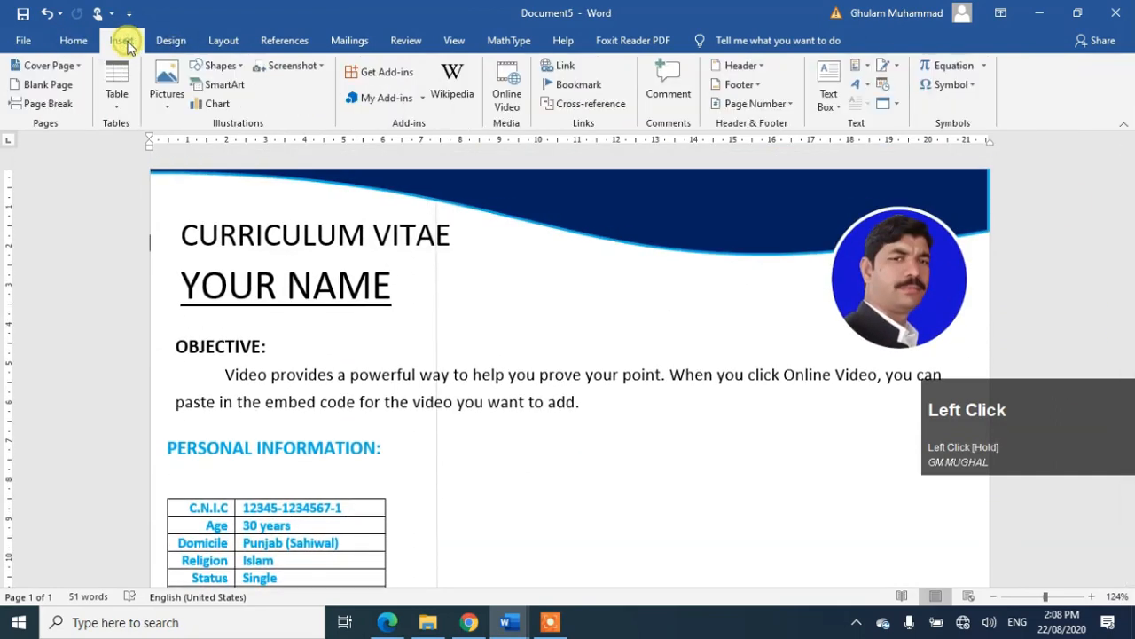
left_click(223, 84)
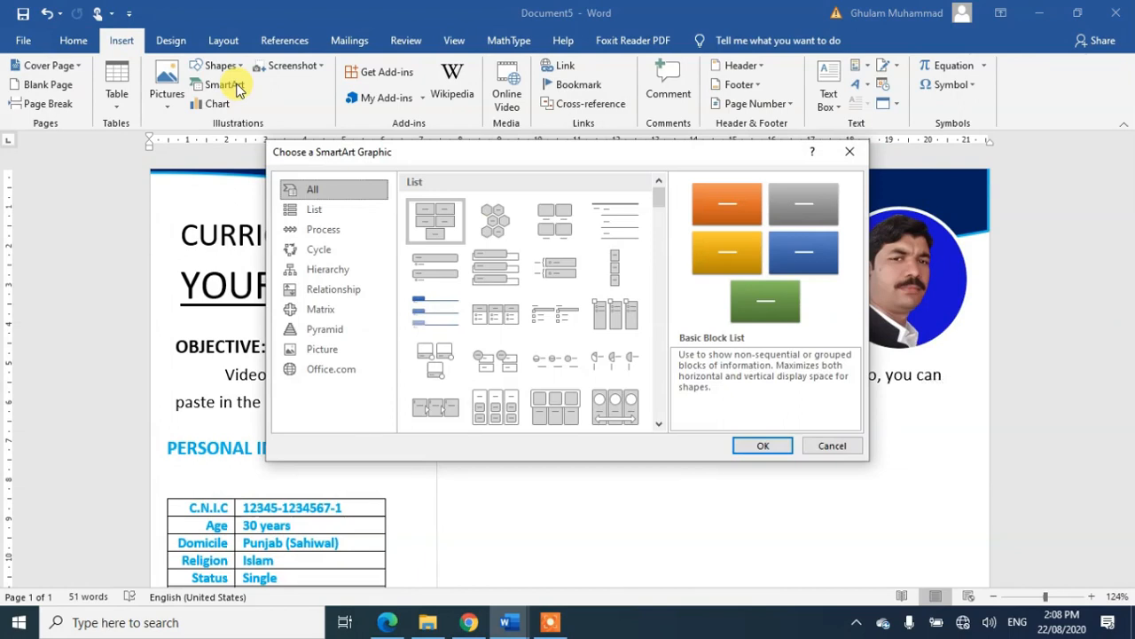
left_click(436, 313)
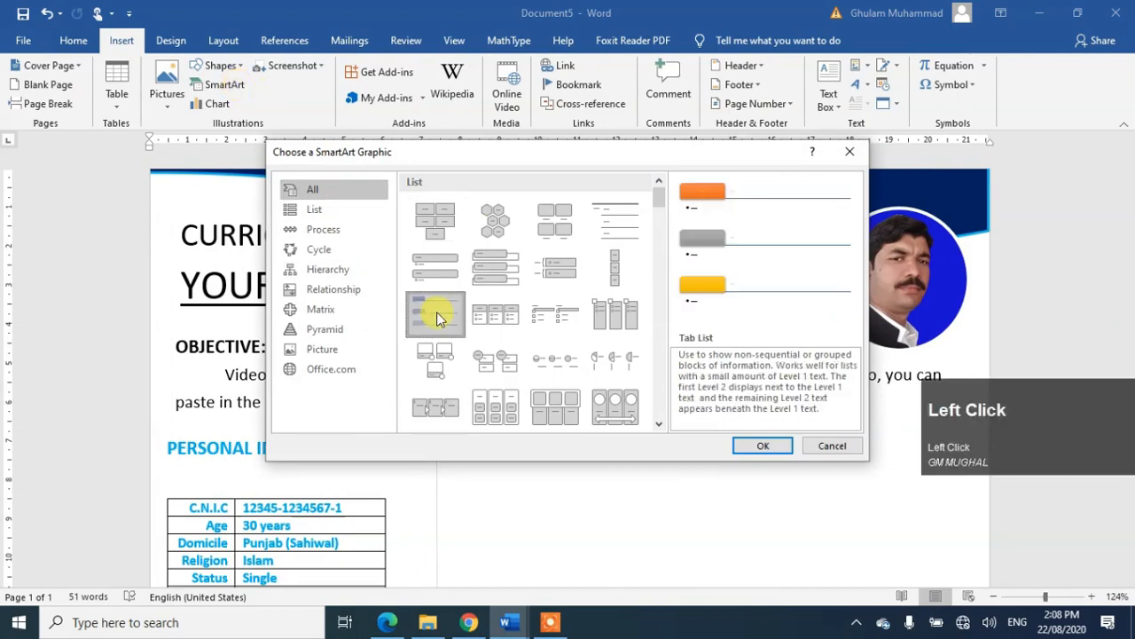
left_click(766, 447)
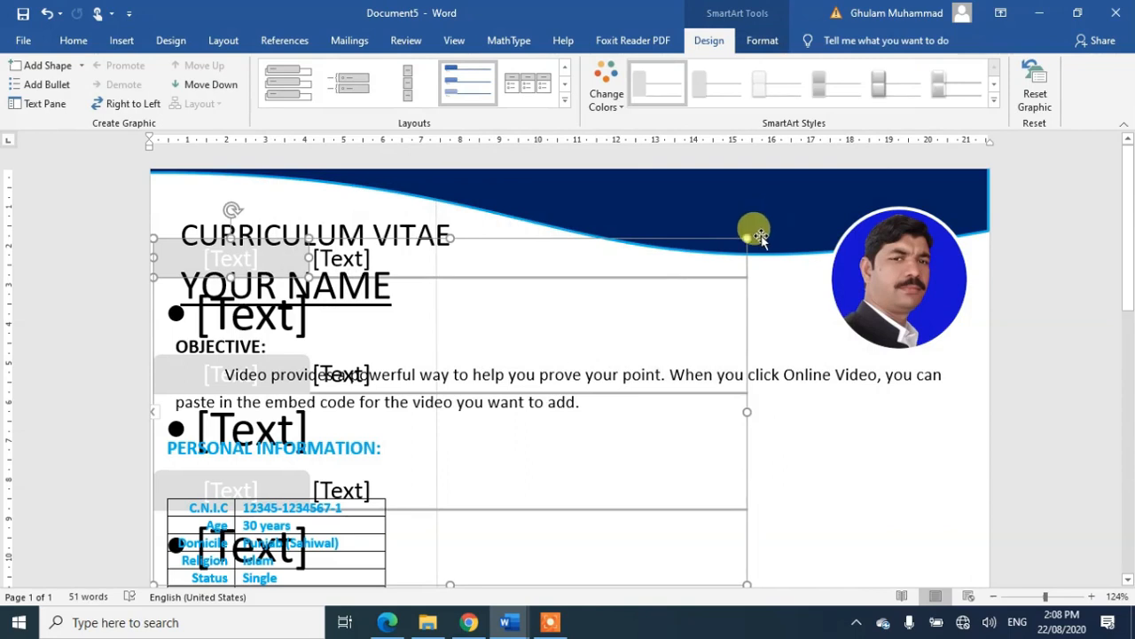
Step: Shrink the SmartArt graphic and set its wrapping to In Front of Text
left_click_drag(745, 237, 618, 345)
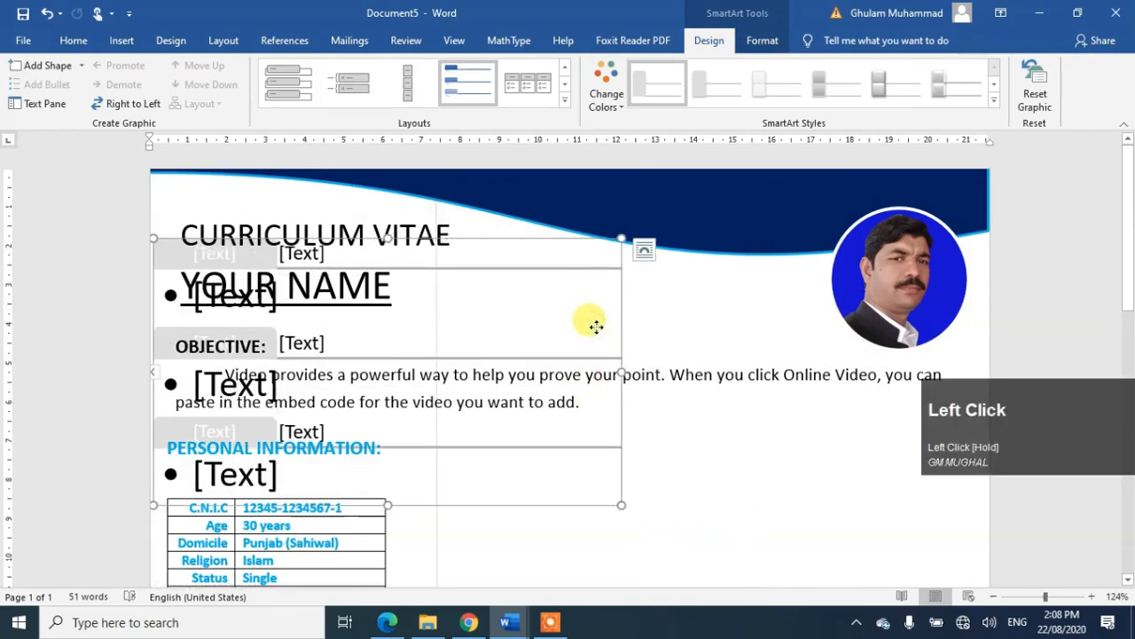
left_click(645, 250)
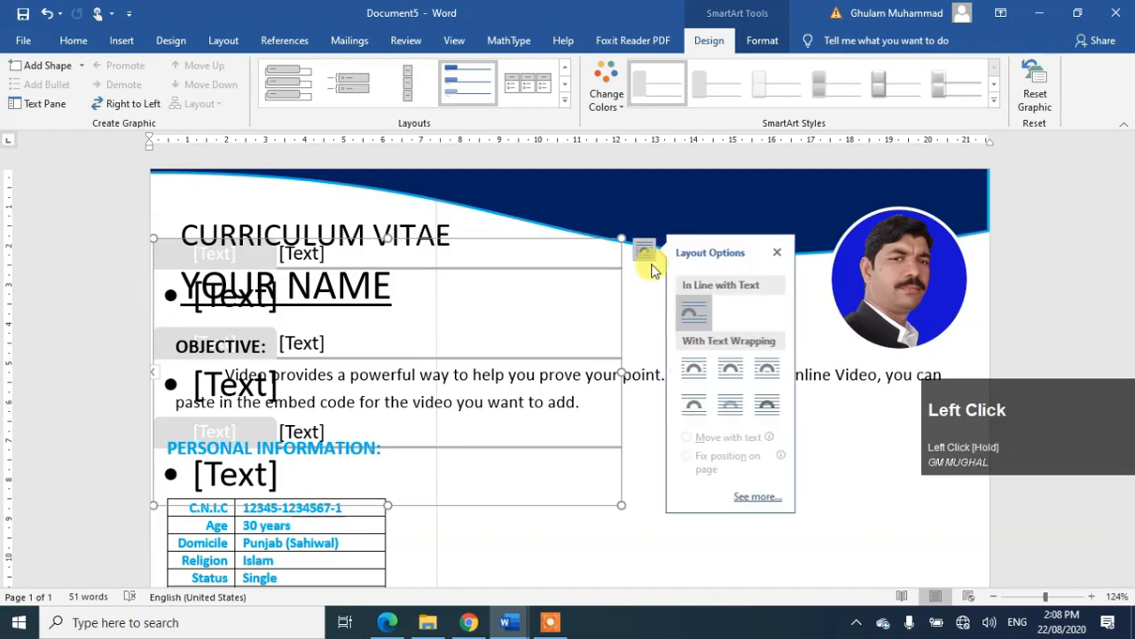
left_click(767, 404)
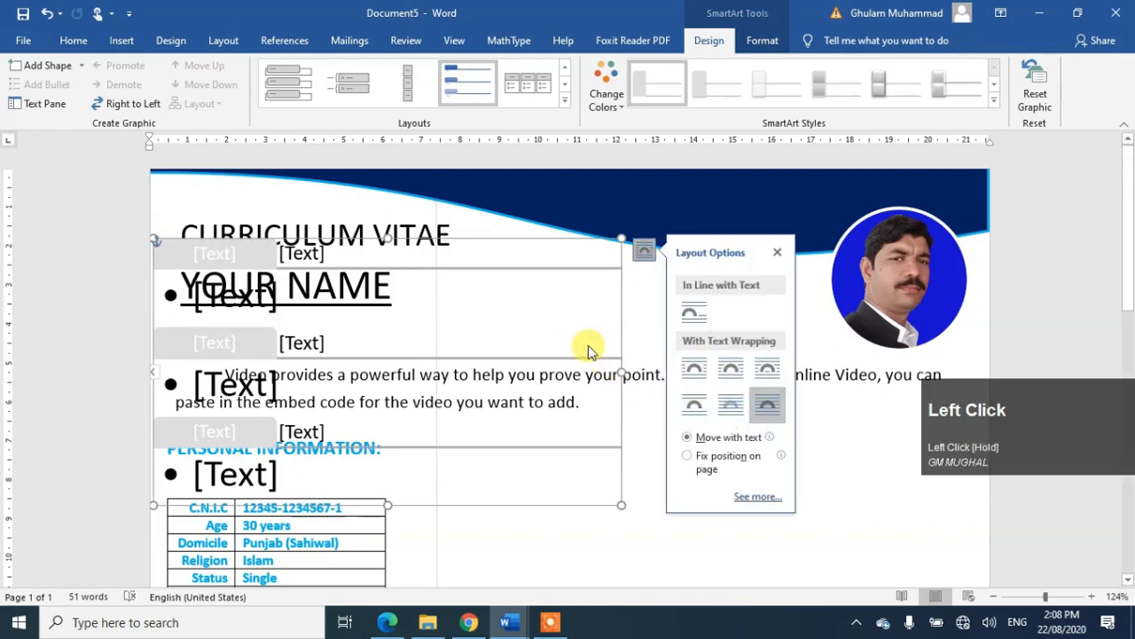
left_click(768, 408)
left_click(879, 494)
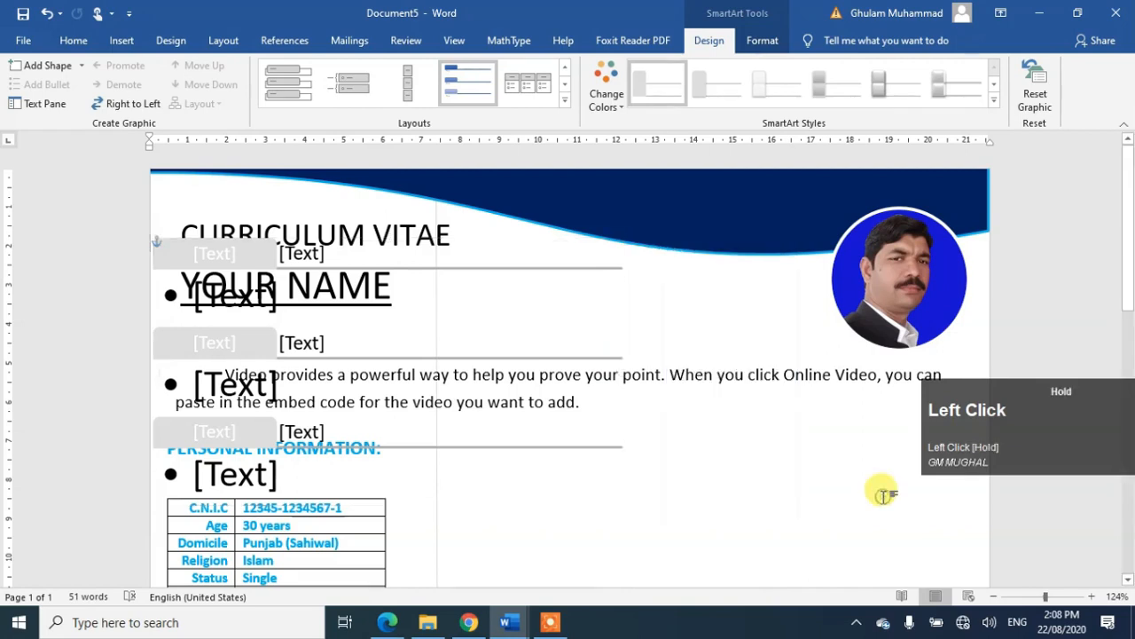
Step: Move the graphic down and right so it sits below the photo
left_click_drag(532, 451, 680, 482)
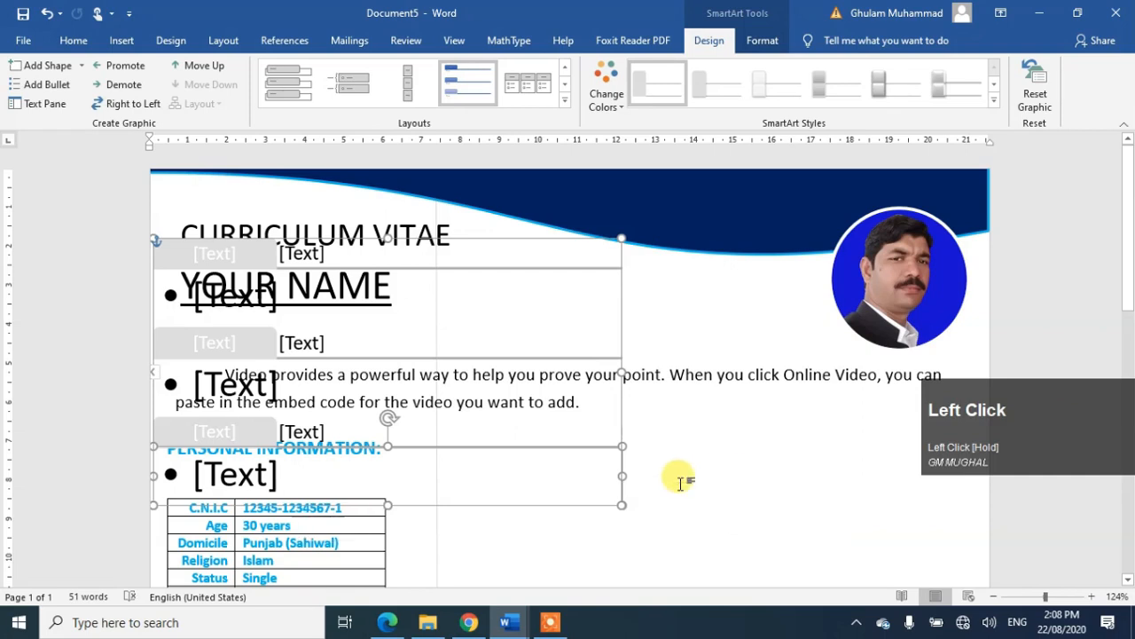
key("ctrl+z")
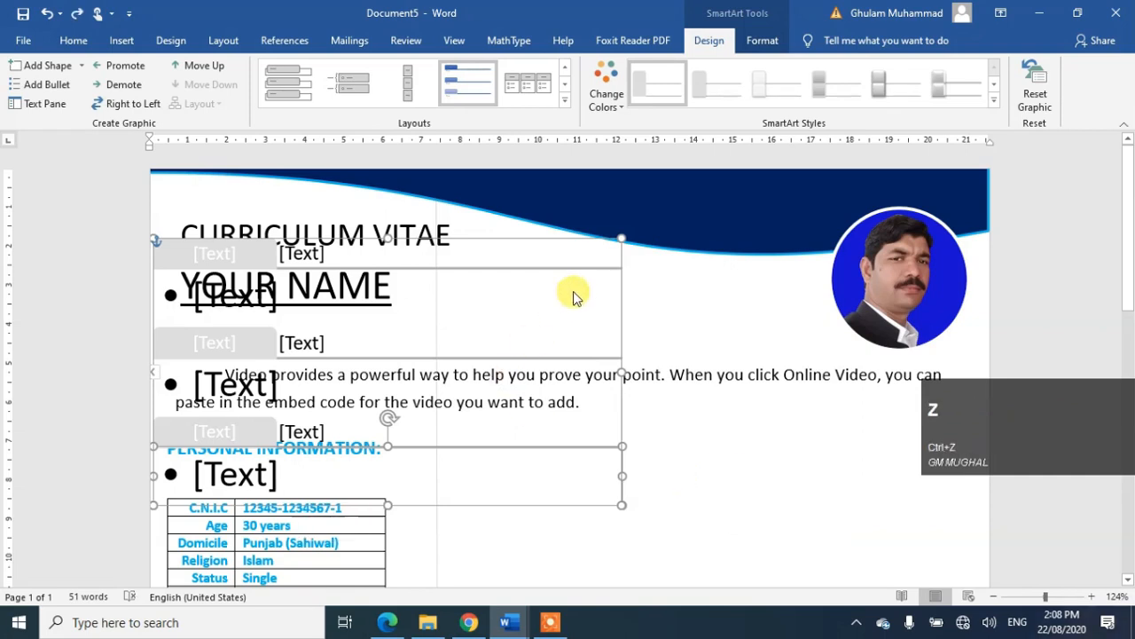
left_click(618, 404)
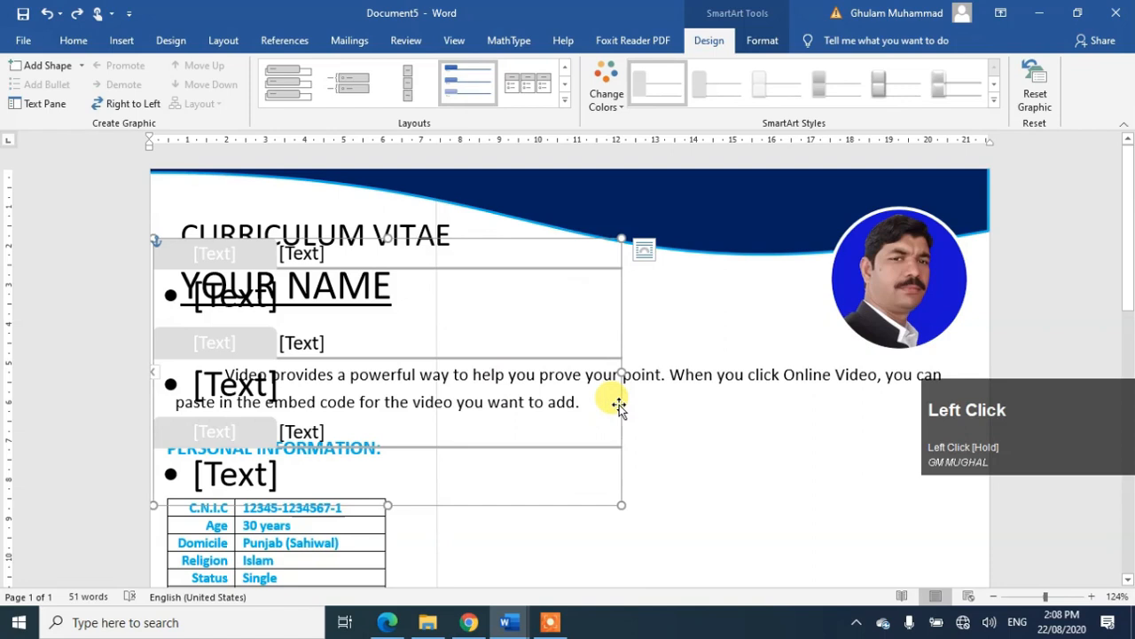
left_click_drag(618, 404, 925, 533)
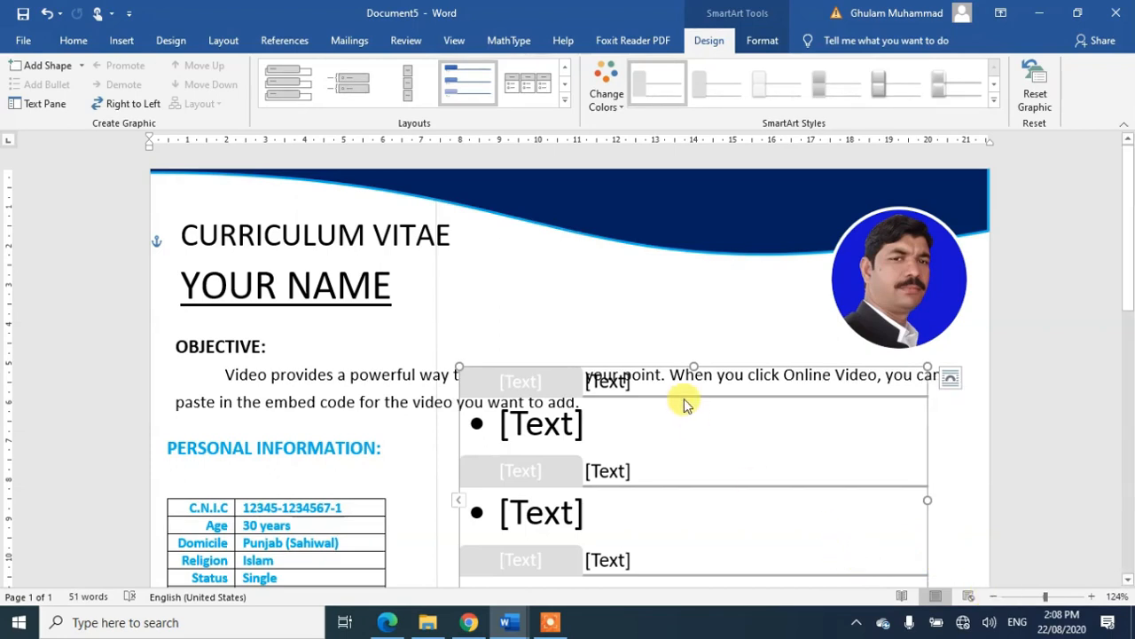
Step: Clear test text from the three bullet placeholders, then select the top tab shape
left_click(570, 427)
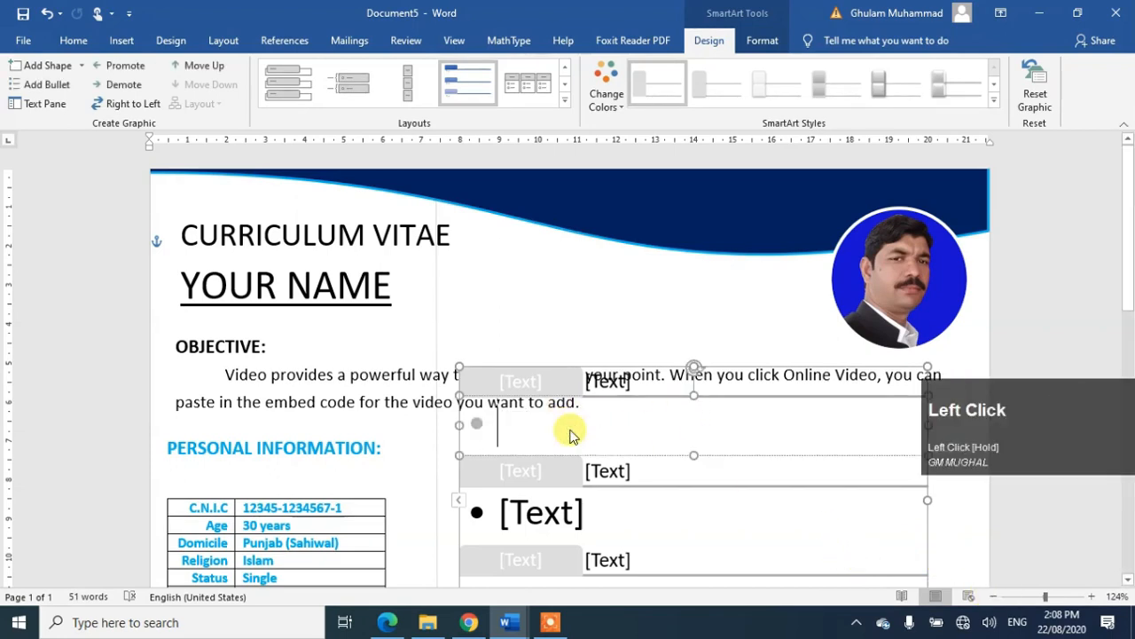
type("fs")
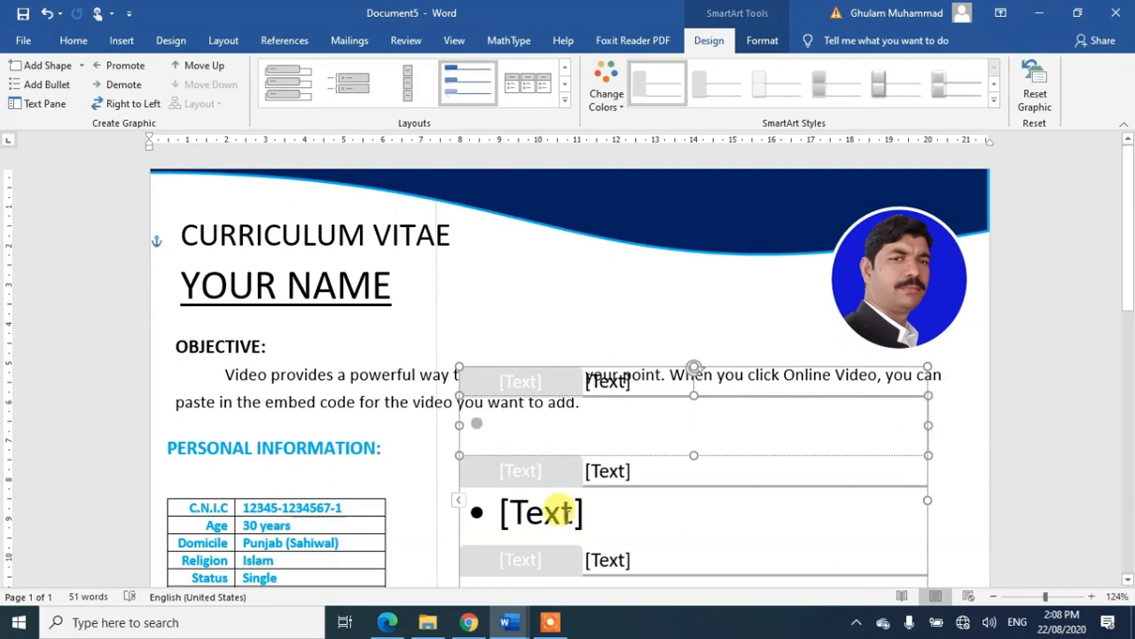
left_click(568, 520)
type("df")
key("BackSpace")
key("BackSpace")
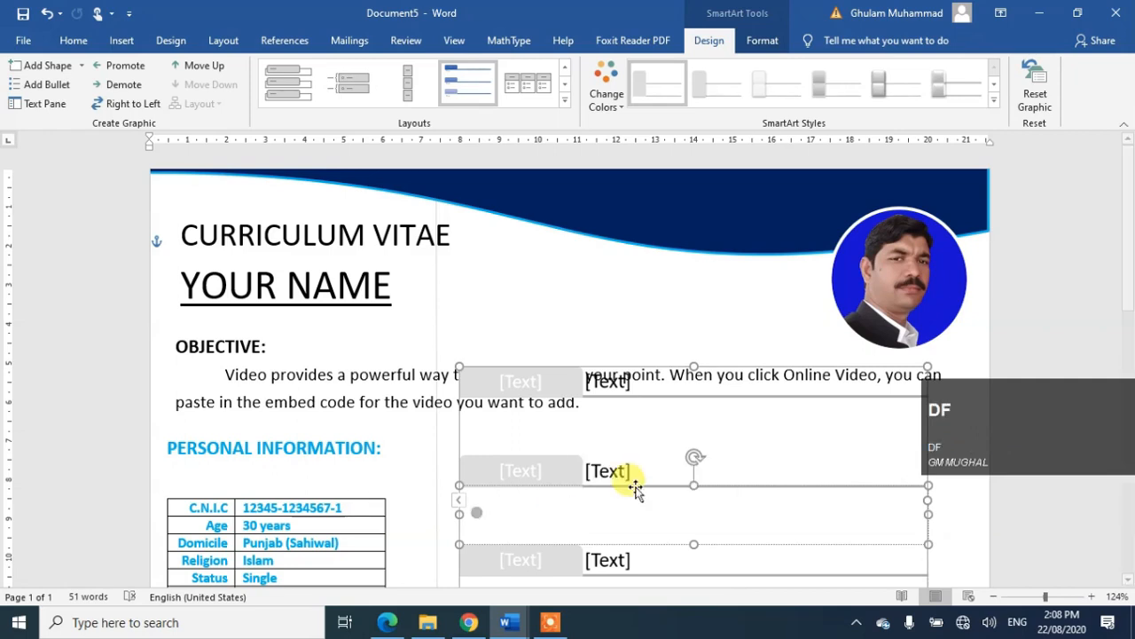
left_click_drag(1125, 257, 1124, 312)
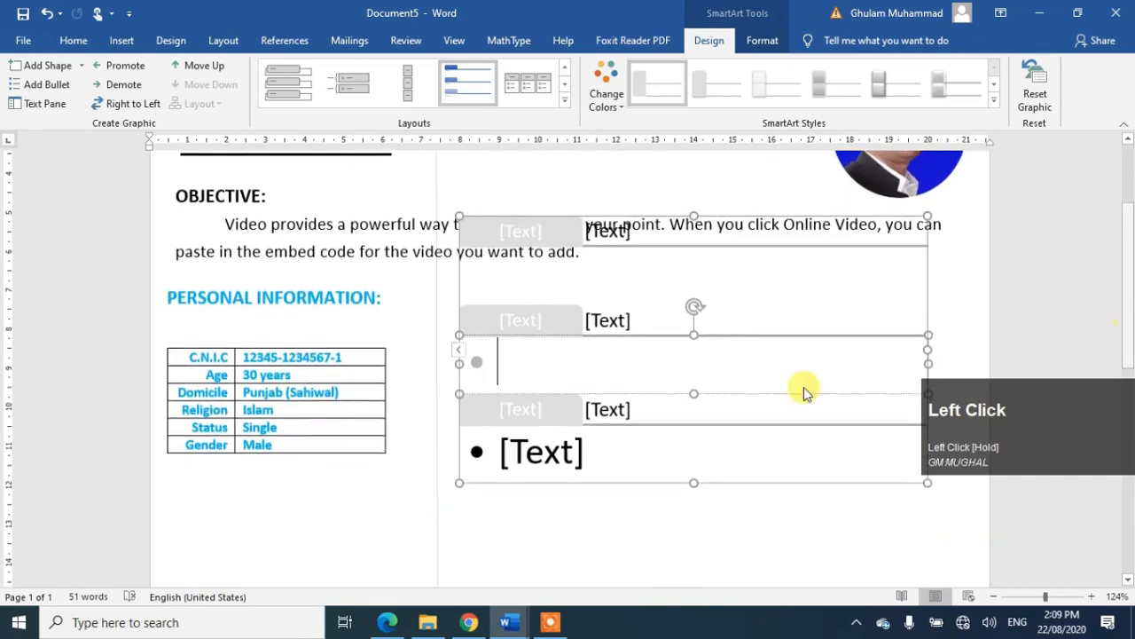
left_click(569, 450)
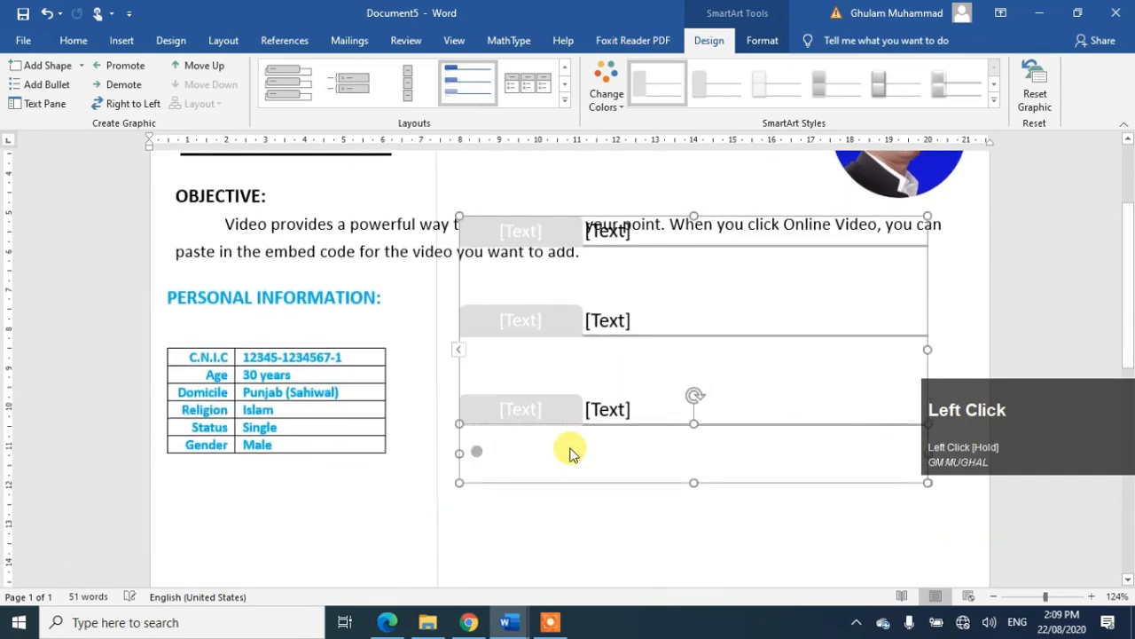
type("sad")
key("BackSpace")
key("BackSpace")
key("BackSpace")
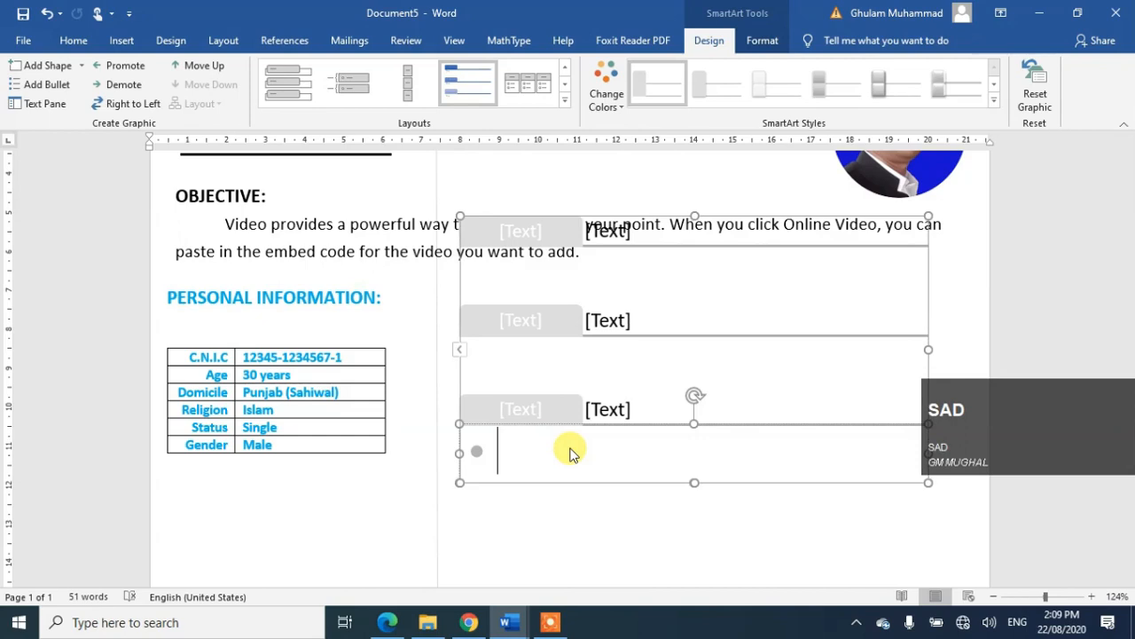
left_click(540, 224)
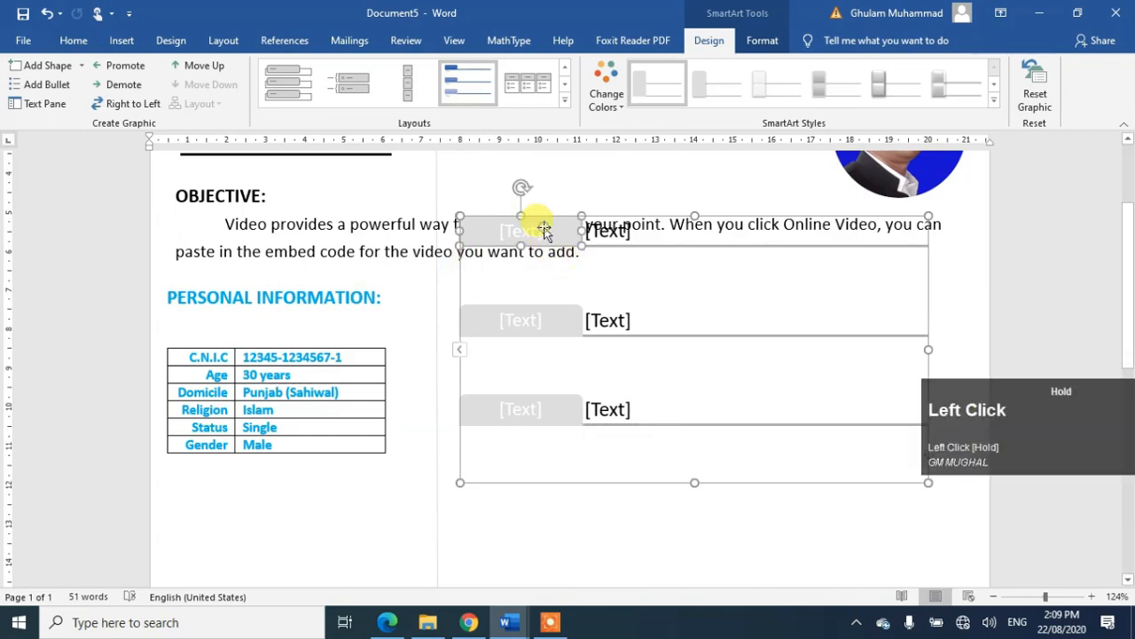
left_click_drag(526, 230, 550, 234)
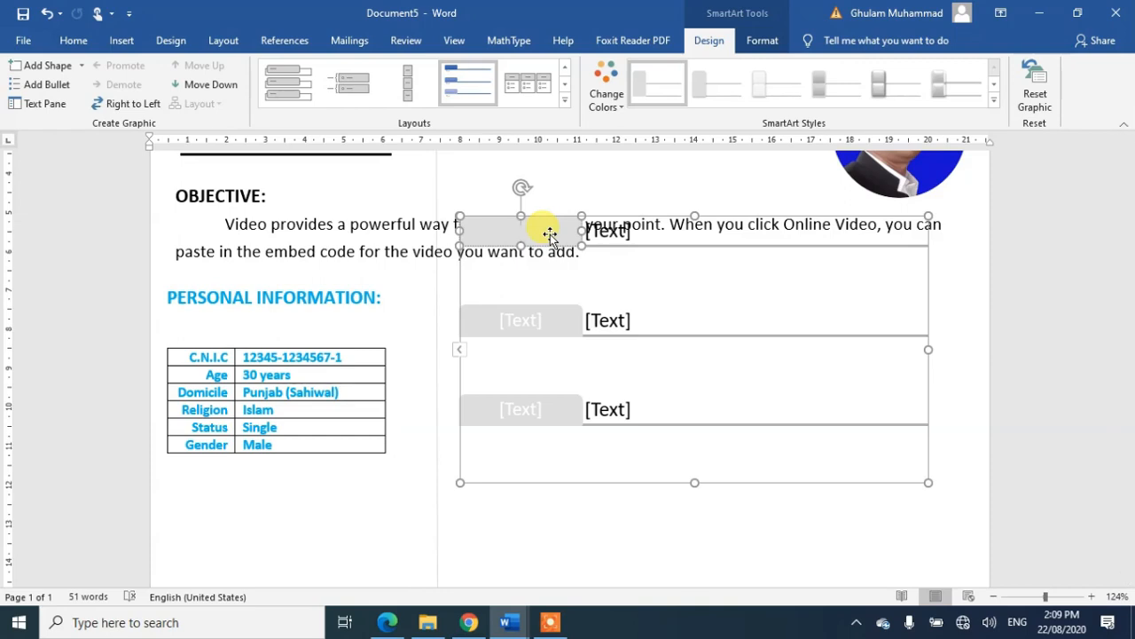
left_click(550, 234)
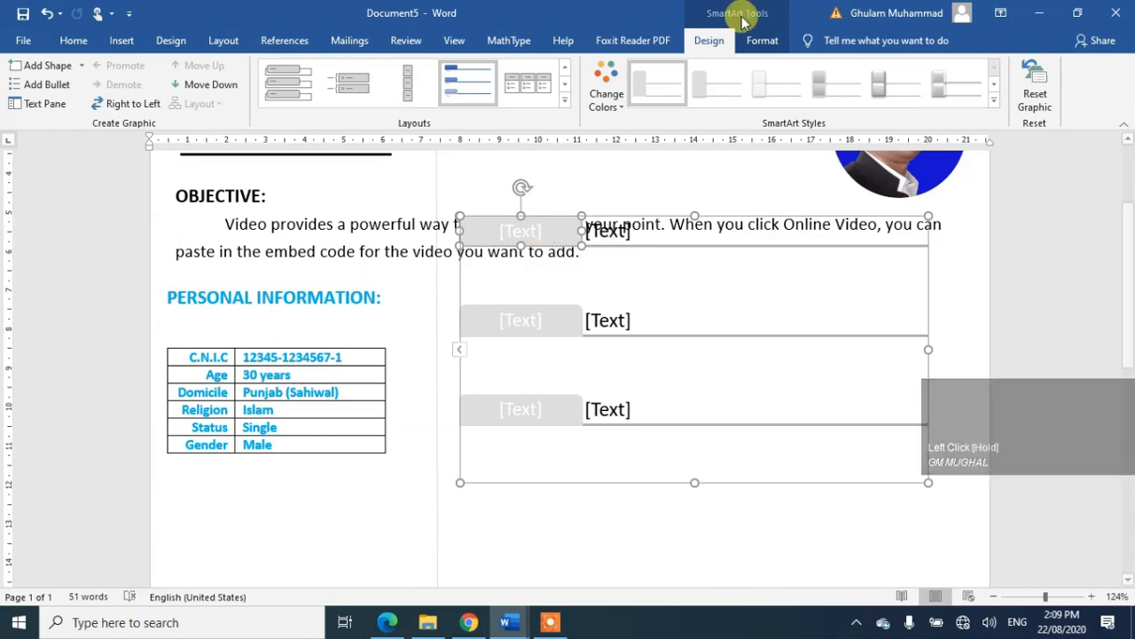
Step: Fill the top tab shape with the 'mobile' picture from the Downloads folder
left_click(767, 40)
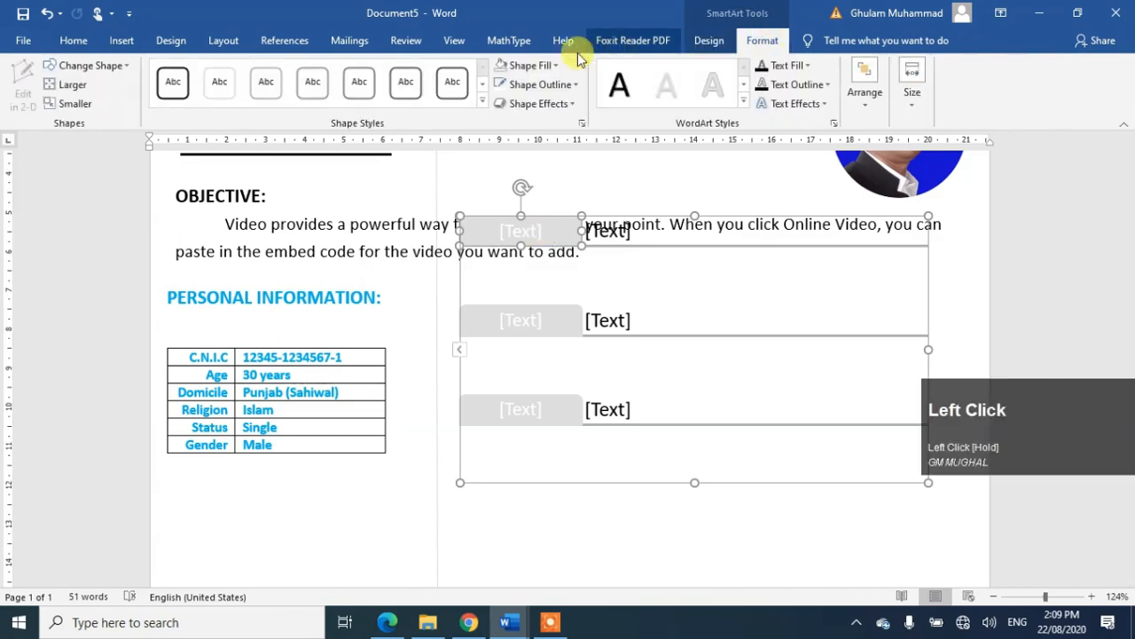
left_click(545, 65)
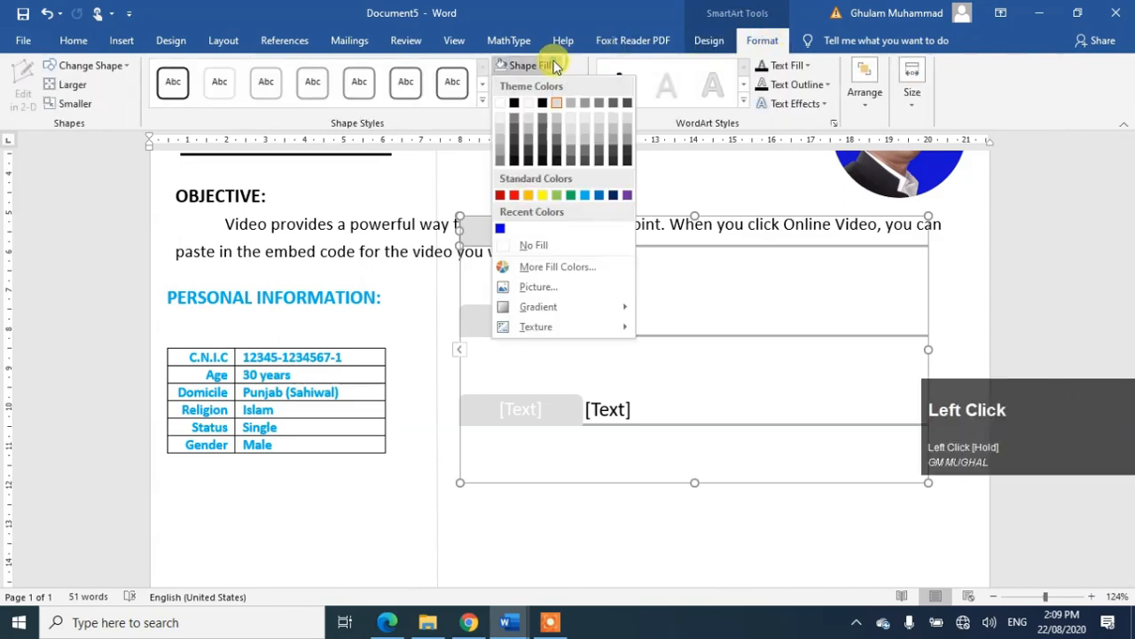
left_click(536, 287)
left_click(559, 346)
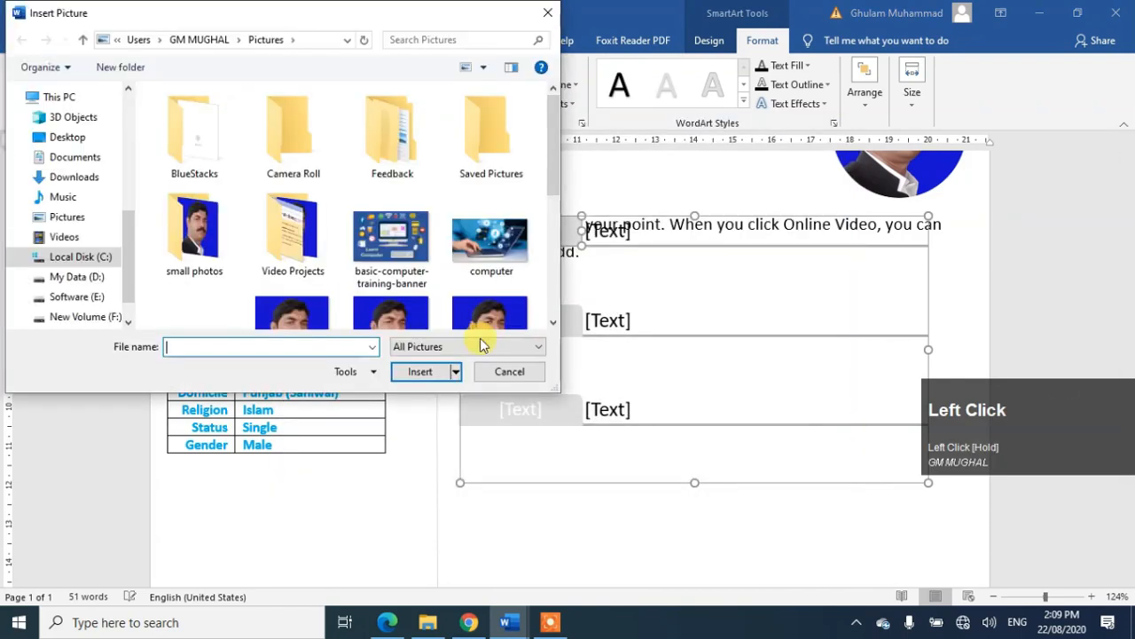
left_click(75, 178)
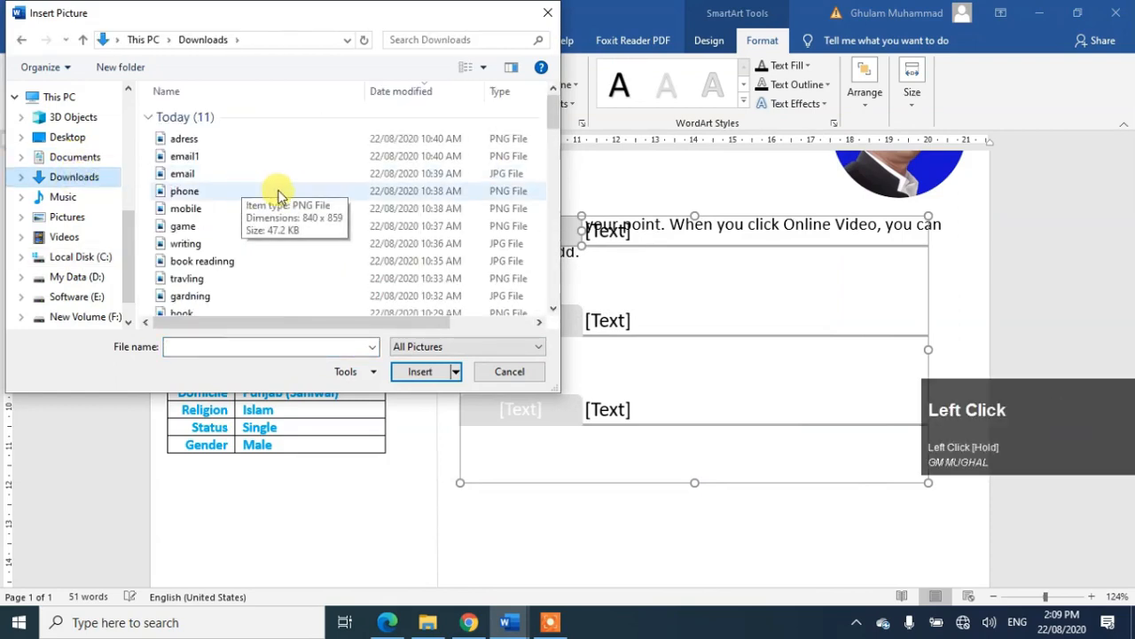
left_click(187, 209)
left_click(422, 375)
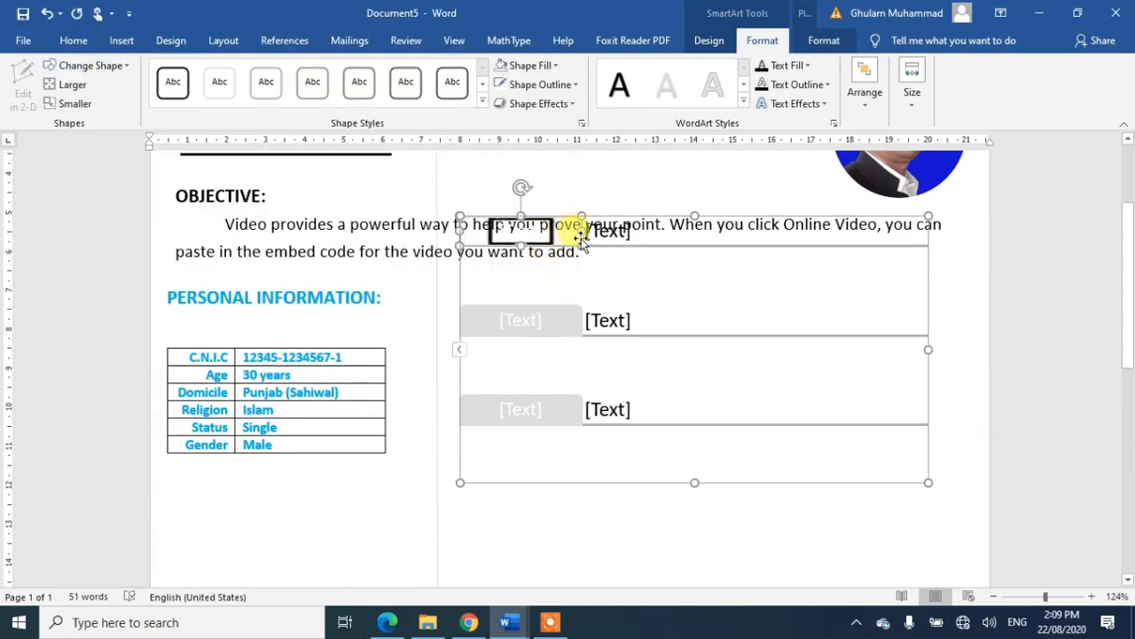
Step: Move the graphic down below the objective and narrow the first-row phone icon shape
left_click_drag(578, 230, 520, 252)
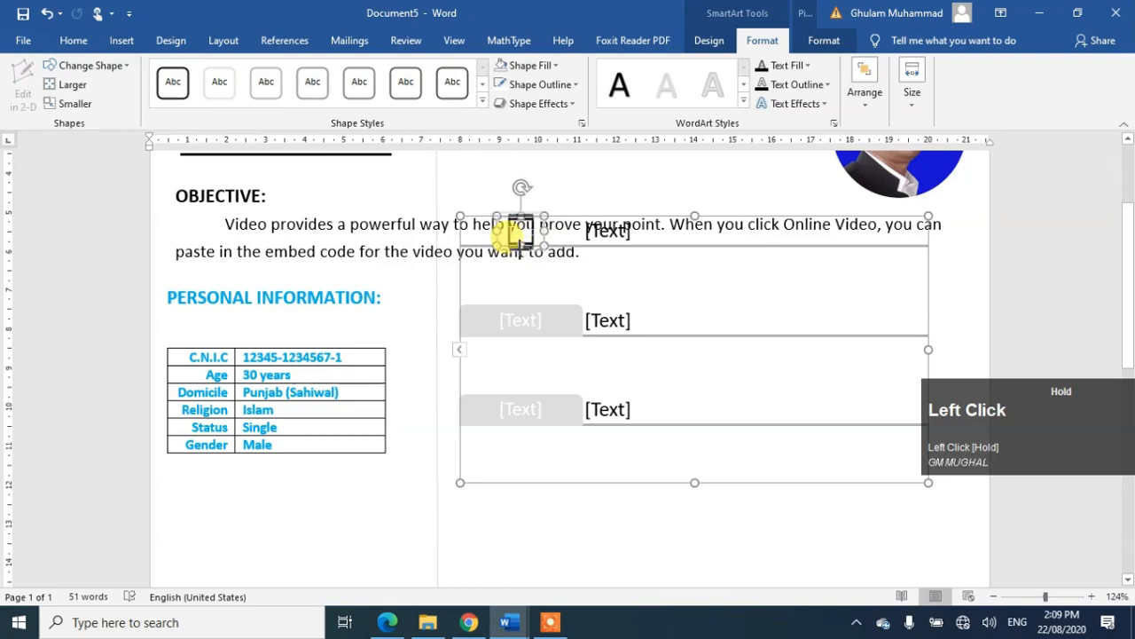
left_click_drag(520, 237, 520, 253)
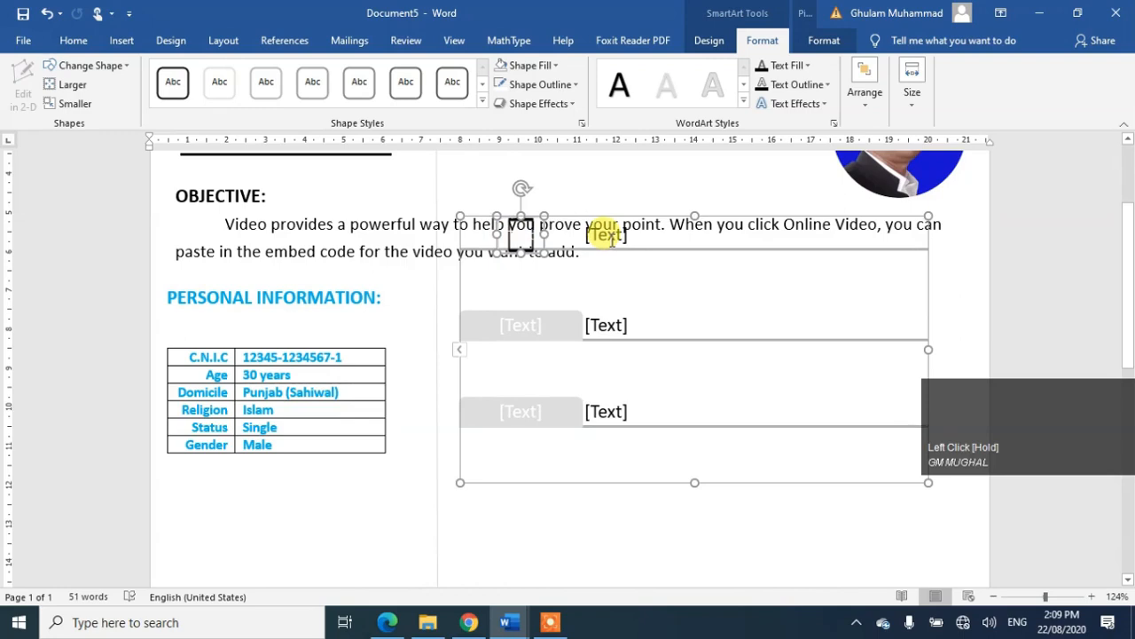
left_click_drag(732, 213, 733, 279)
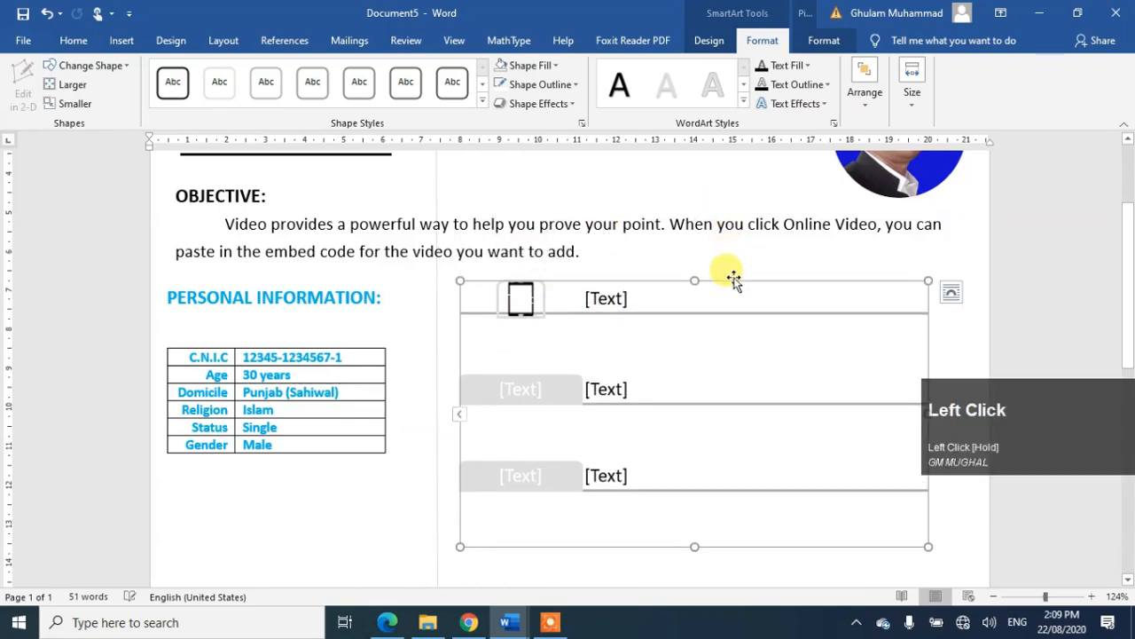
left_click(541, 297)
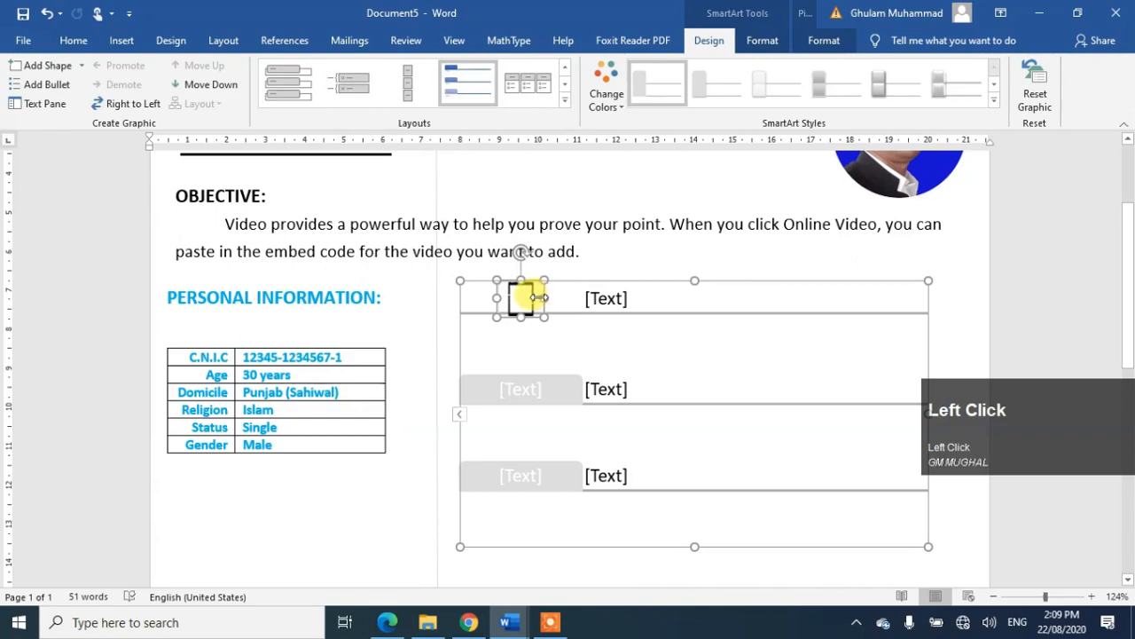
left_click_drag(541, 298, 537, 299)
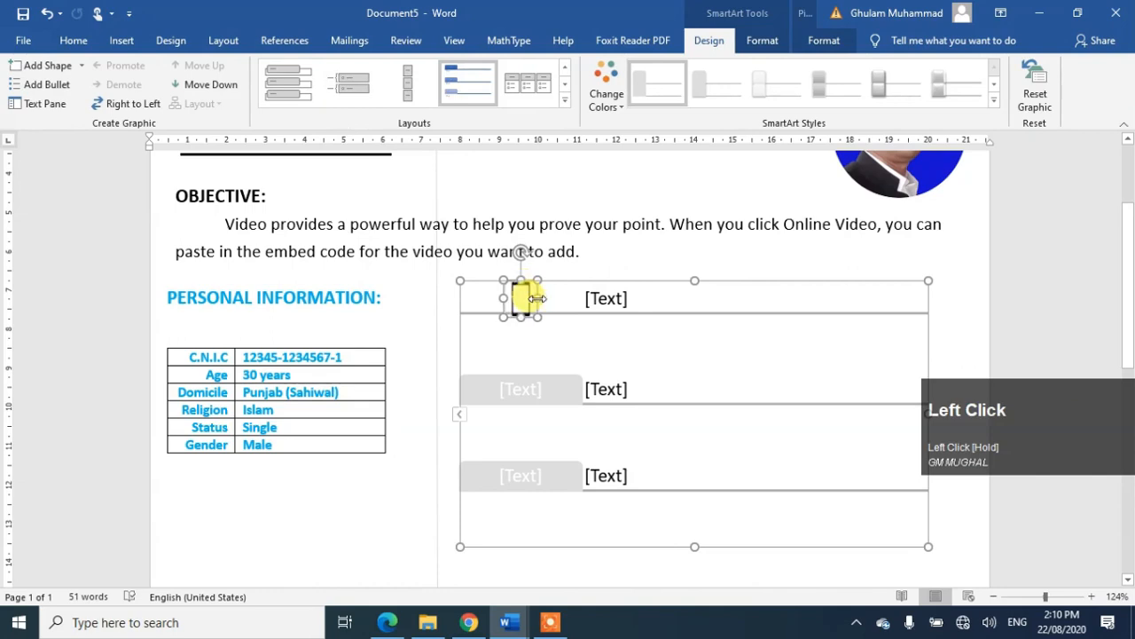
Step: Remove the phone icon's outline and start typing the mobile number in the first row
left_click(762, 40)
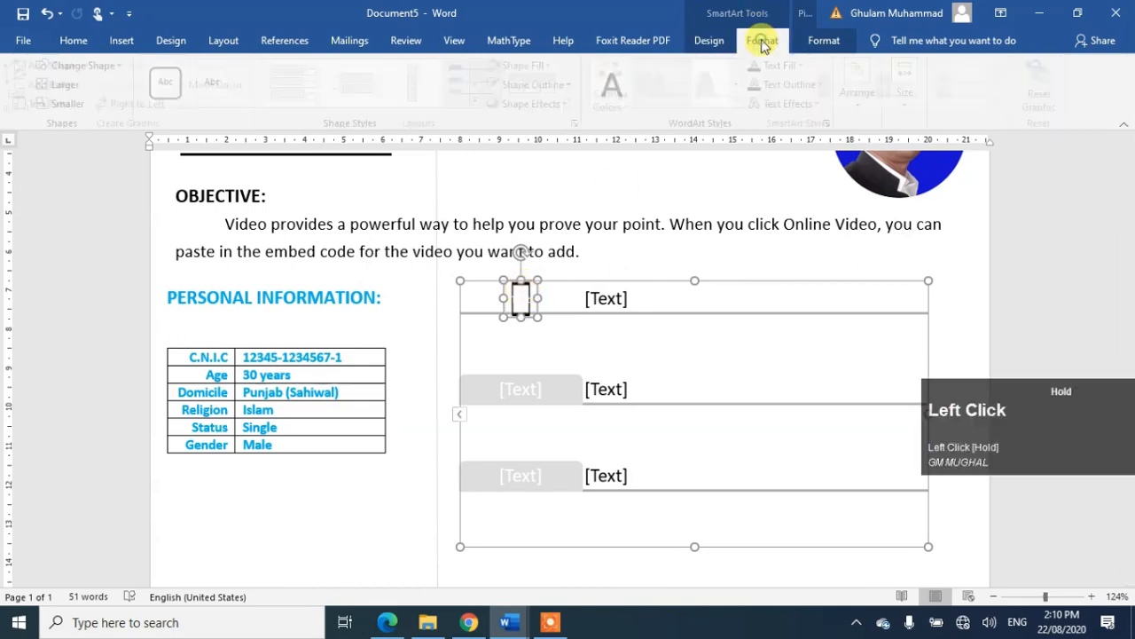
left_click(564, 85)
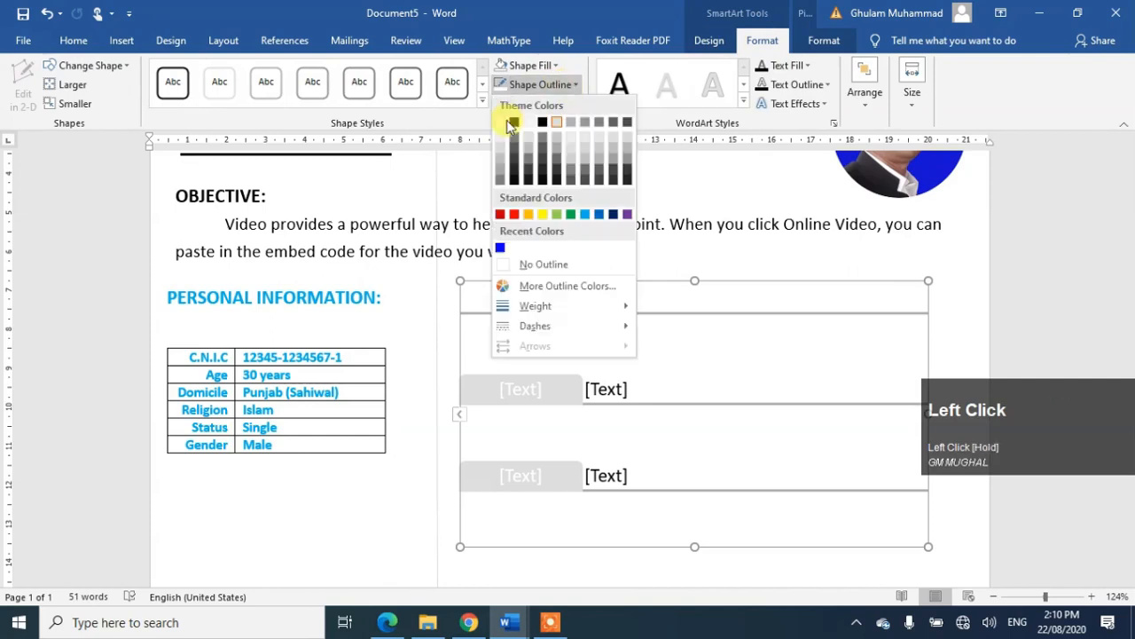
left_click(543, 264)
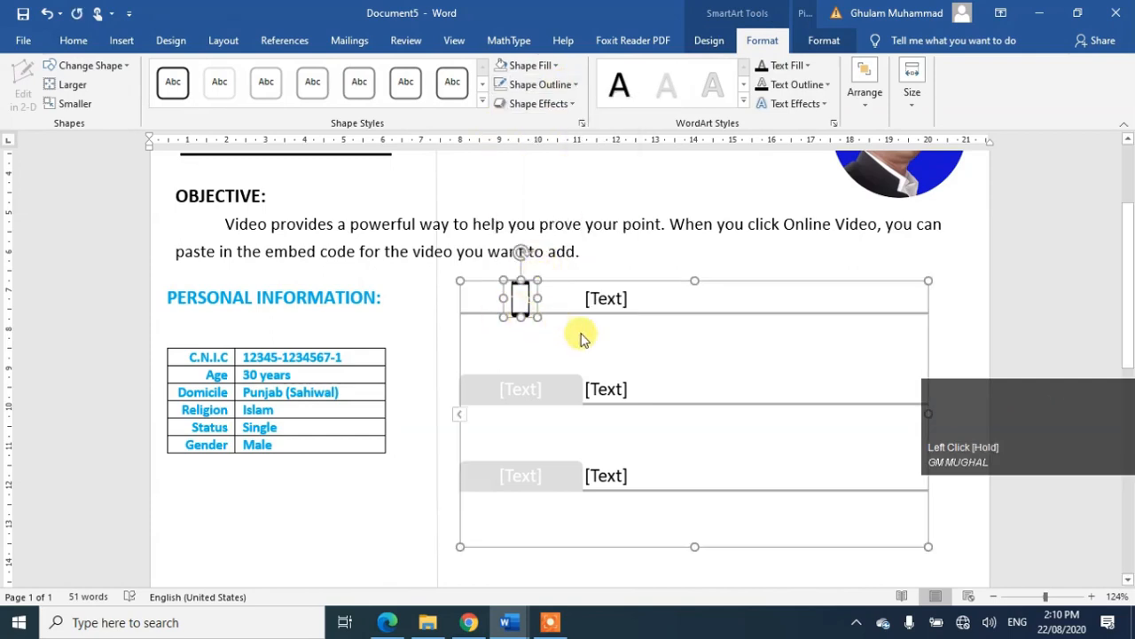
left_click(606, 299)
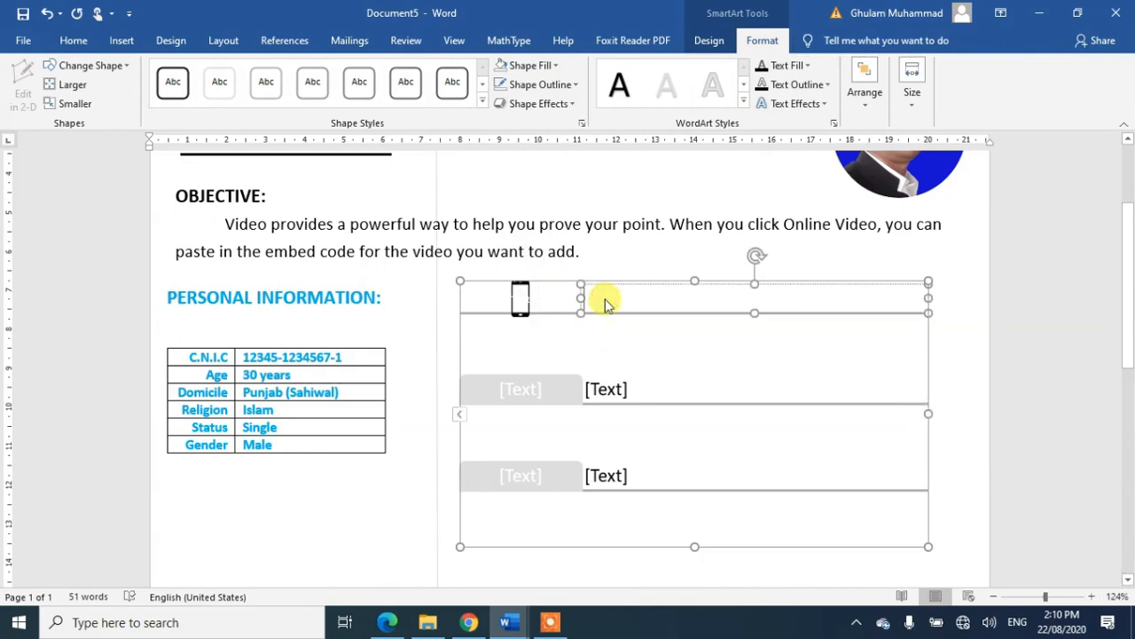
type("0333")
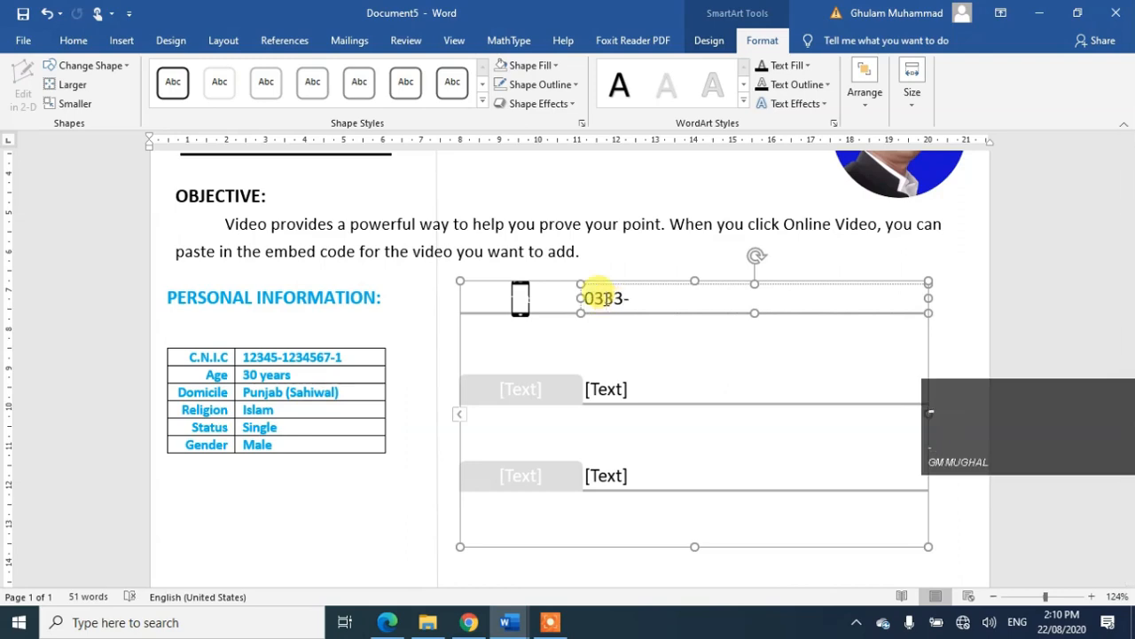
type("-1234567")
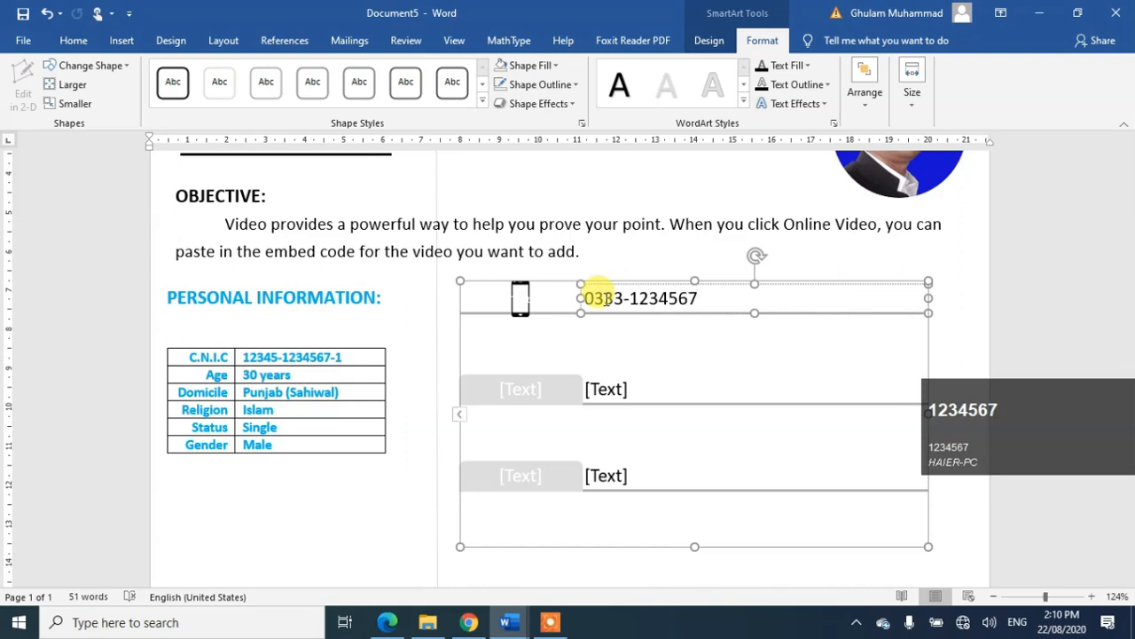
Step: Fill the second row's icon shape with the email picture and shrink it
left_click(523, 390)
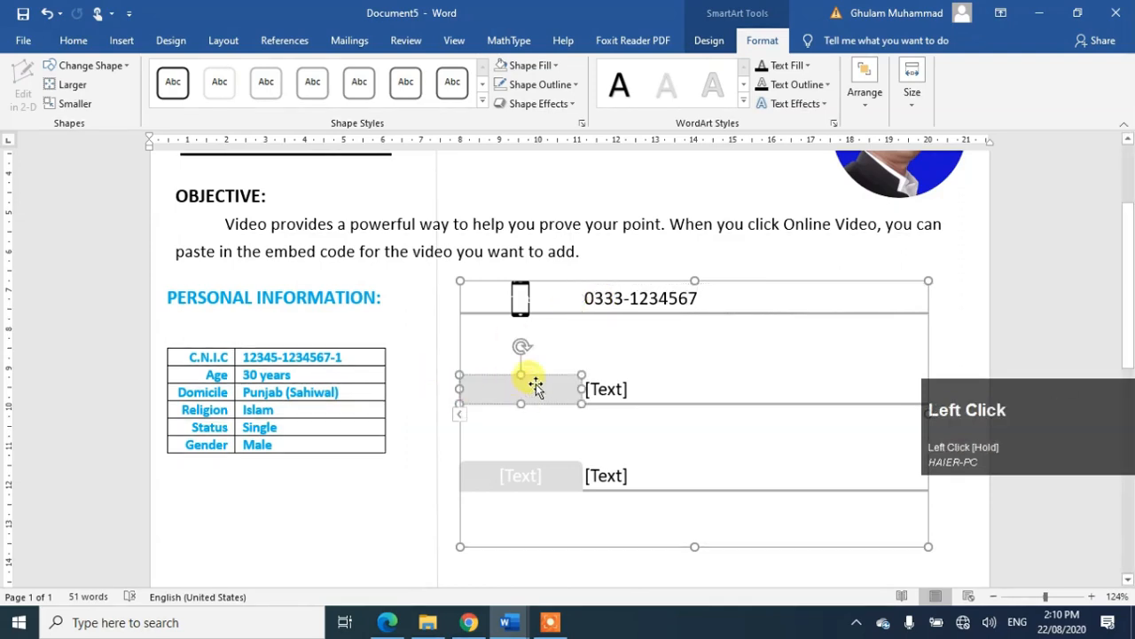
left_click(554, 65)
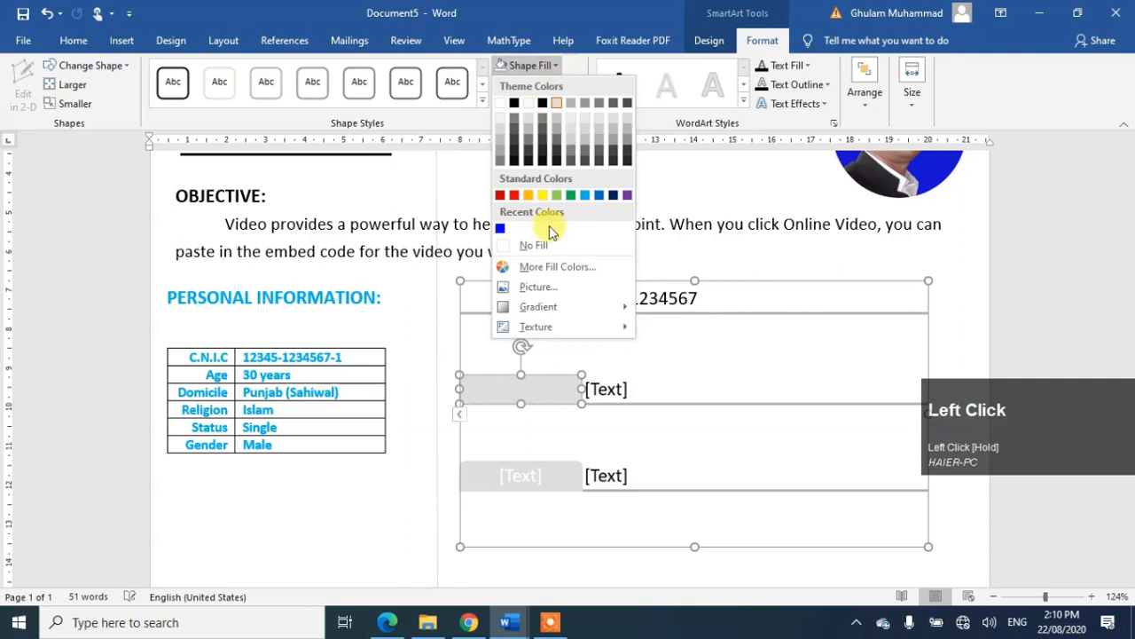
left_click(543, 287)
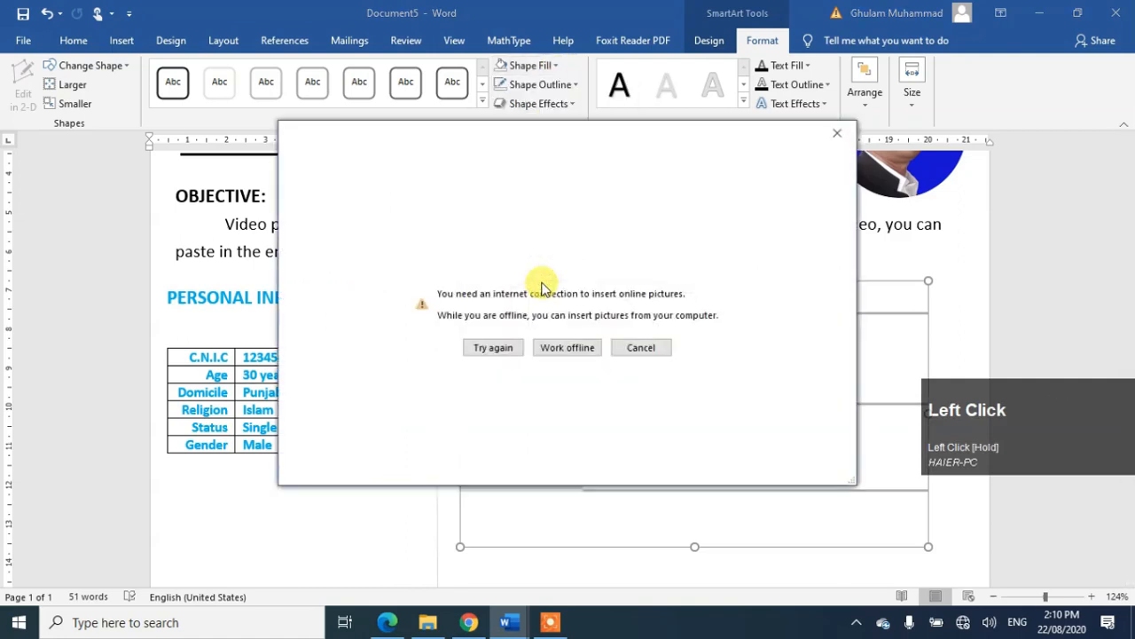
left_click(572, 347)
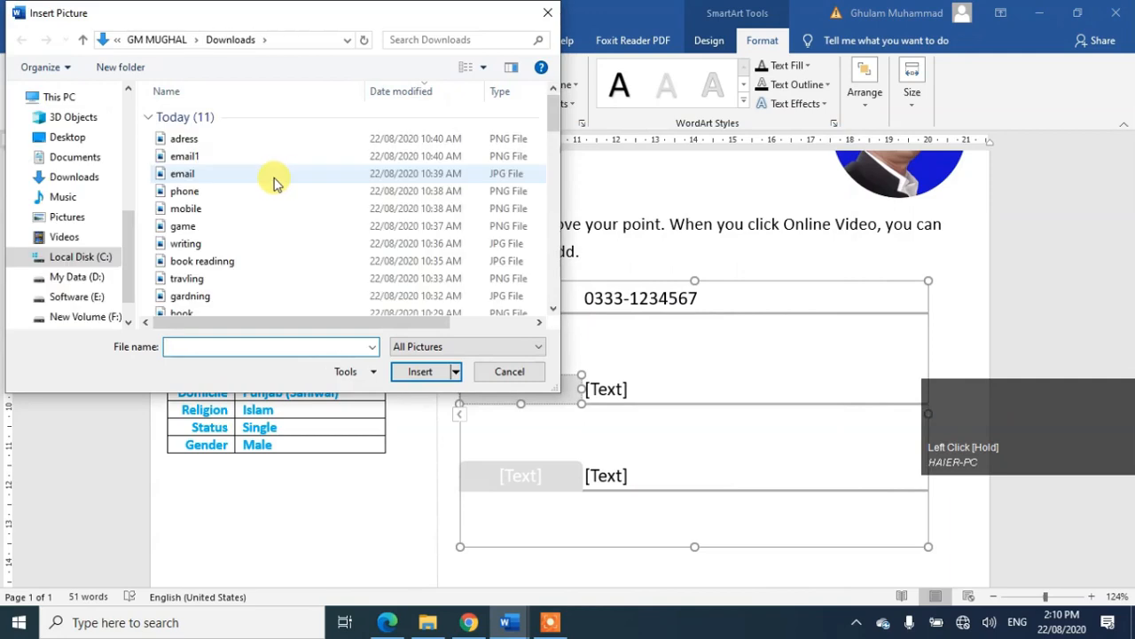
double_click(192, 173)
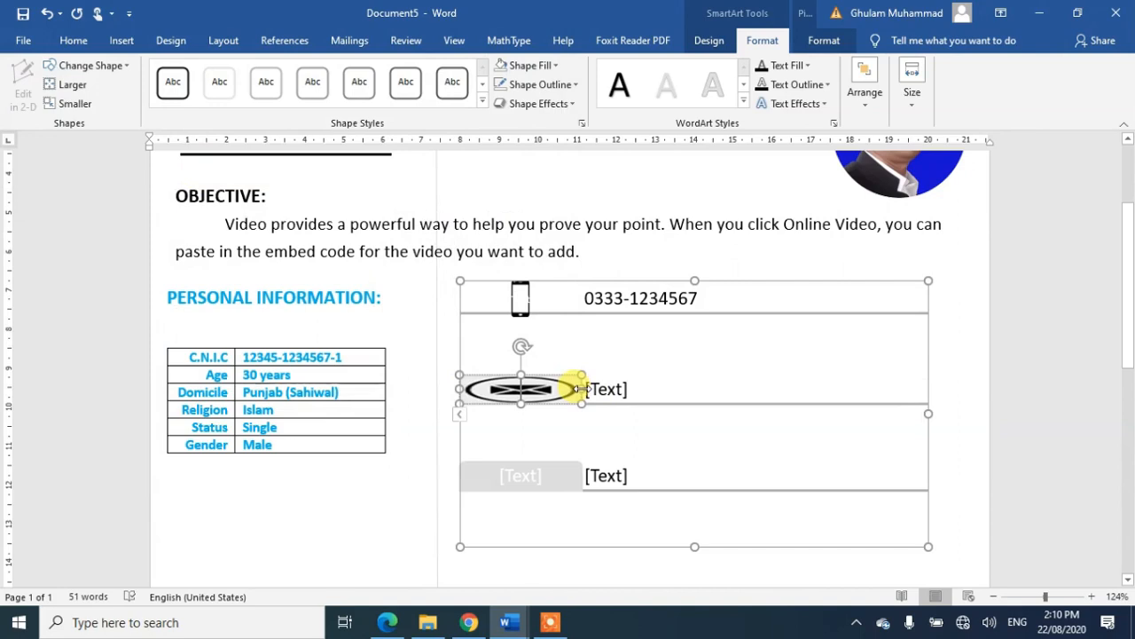
left_click_drag(581, 389, 533, 377)
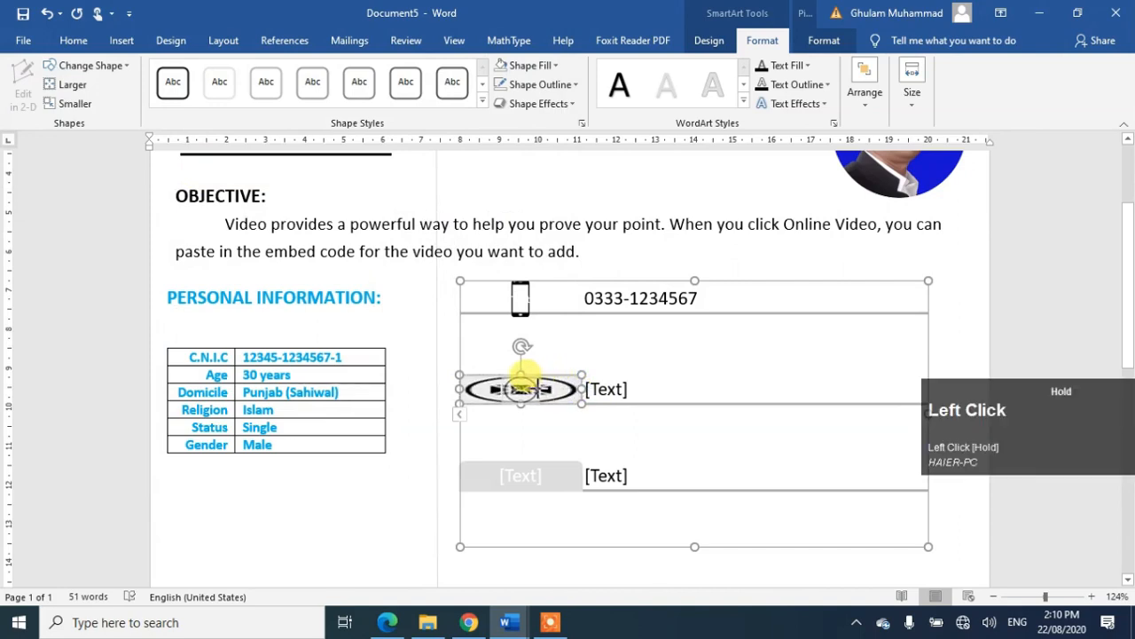
left_click_drag(523, 373, 536, 389)
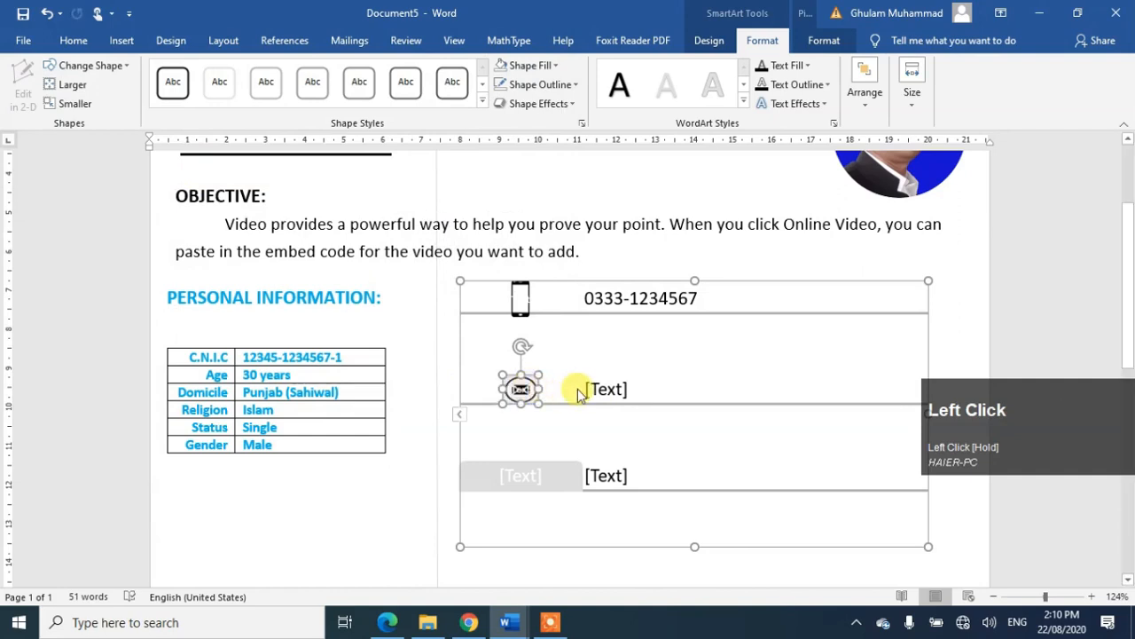
Step: Replace the icon's fill with the email1 envelope picture and adjust its size
left_click(549, 64)
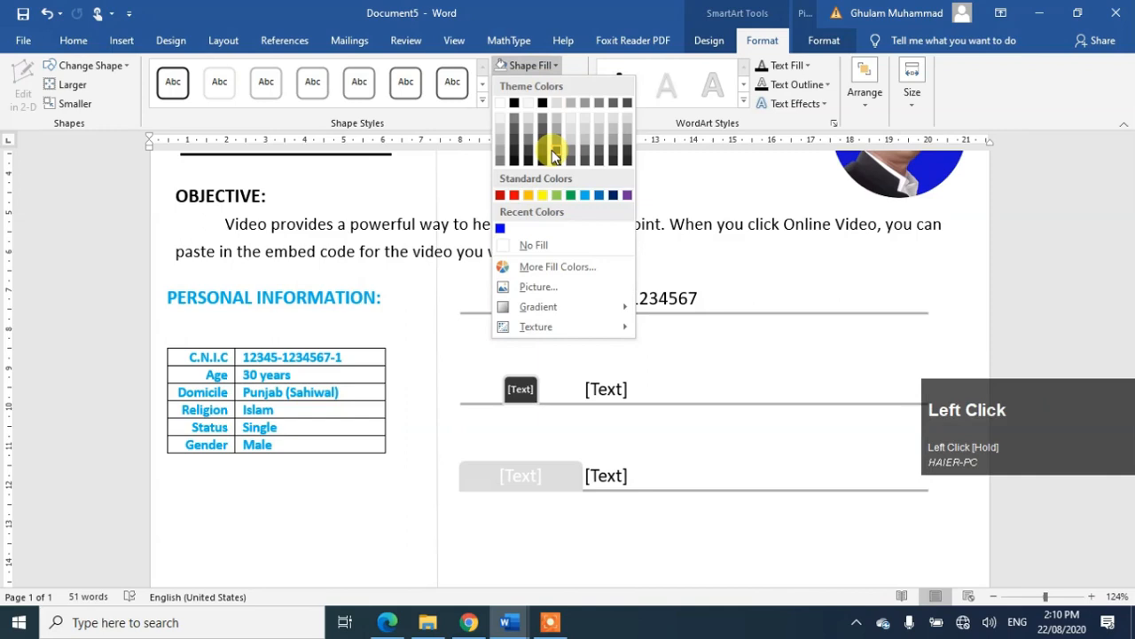
left_click(536, 287)
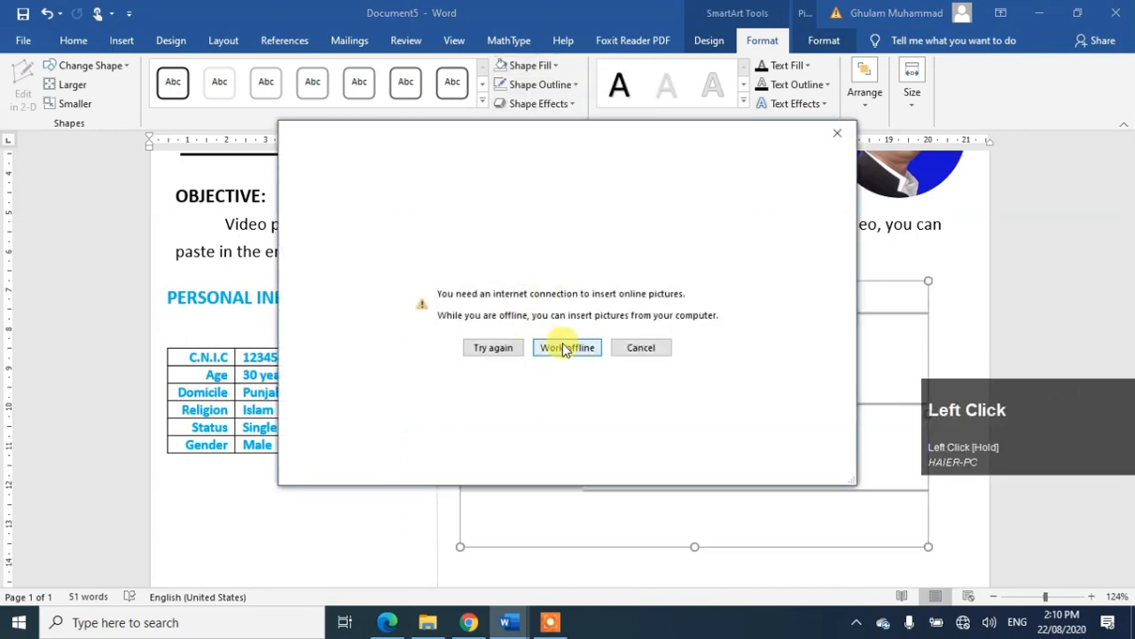
left_click(564, 348)
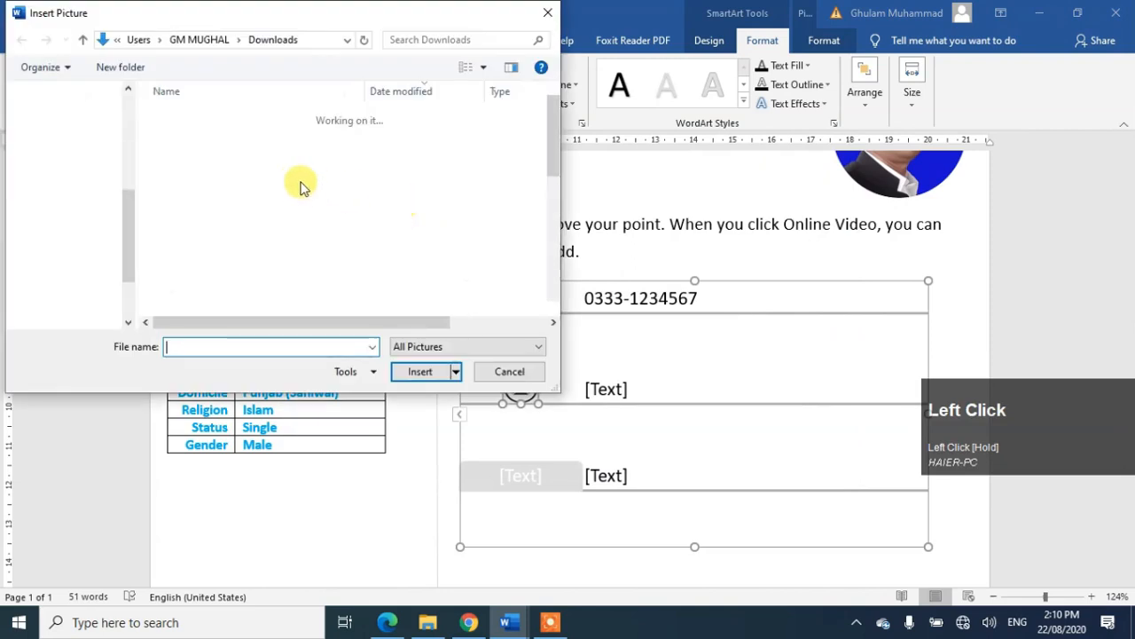
double_click(184, 156)
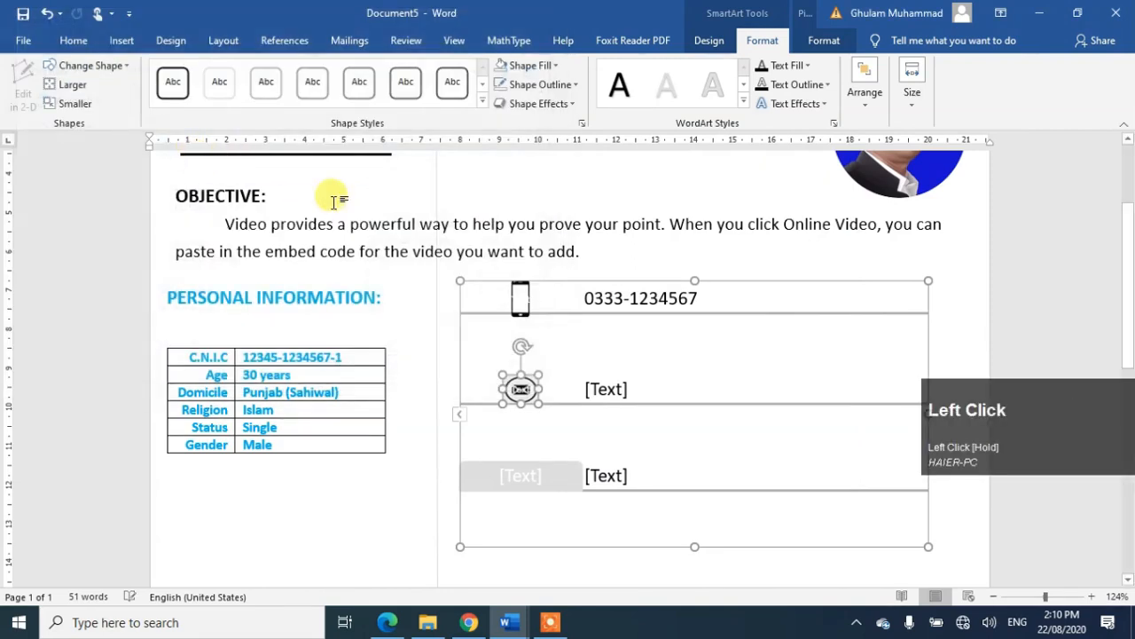
left_click_drag(540, 390, 540, 389)
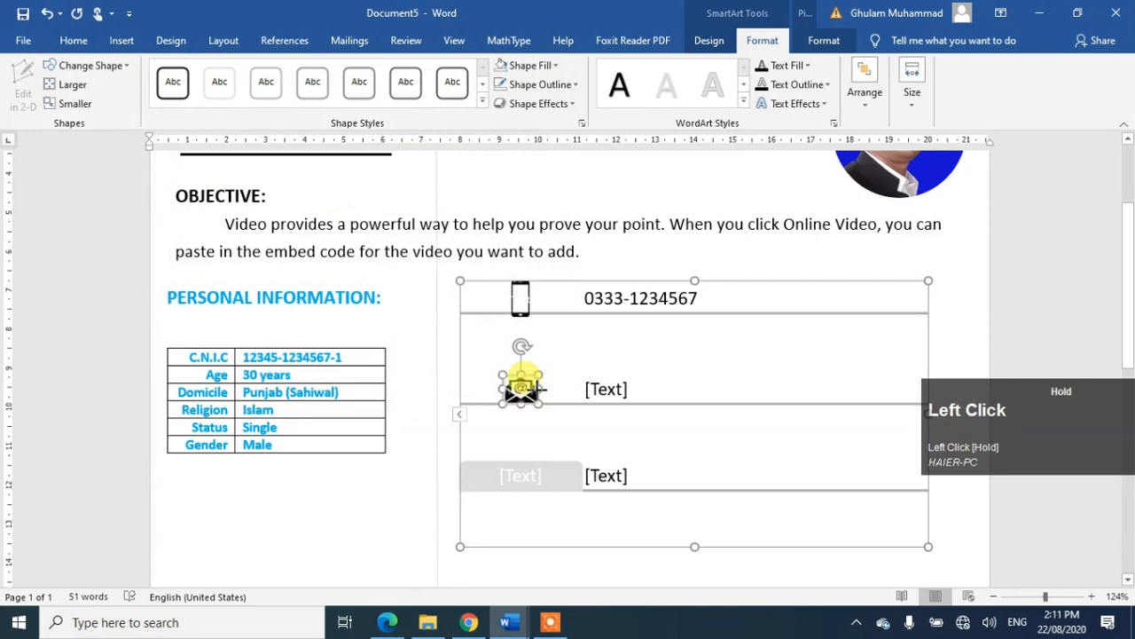
left_click(608, 398)
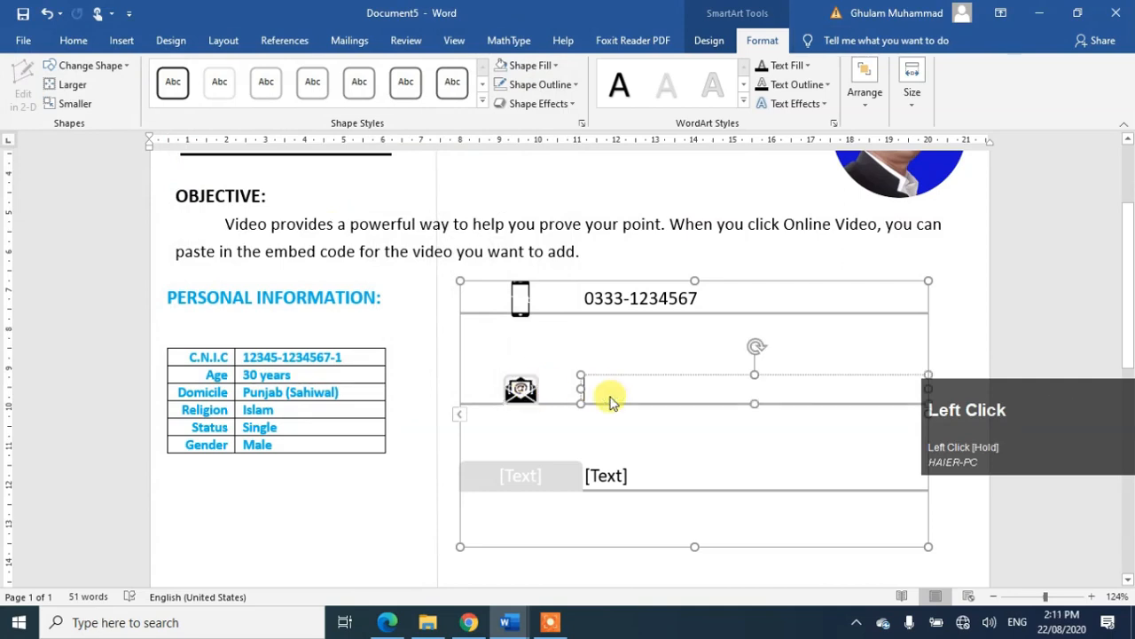
Step: Remove the envelope icon's outline and begin typing the e-mail address beside it
left_click(531, 381)
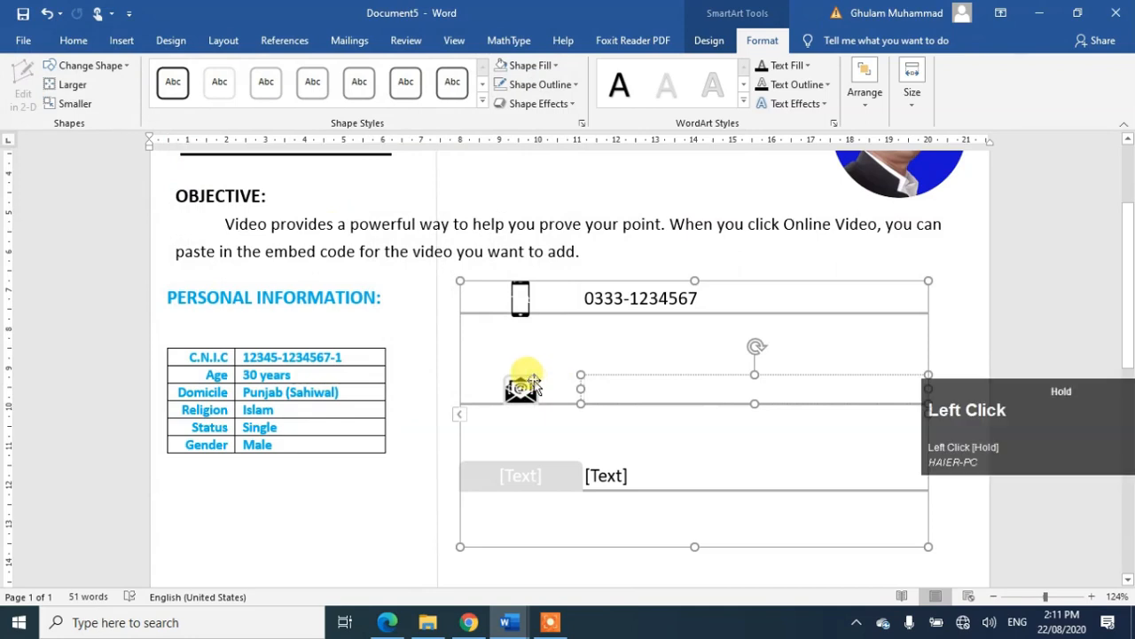
left_click(568, 84)
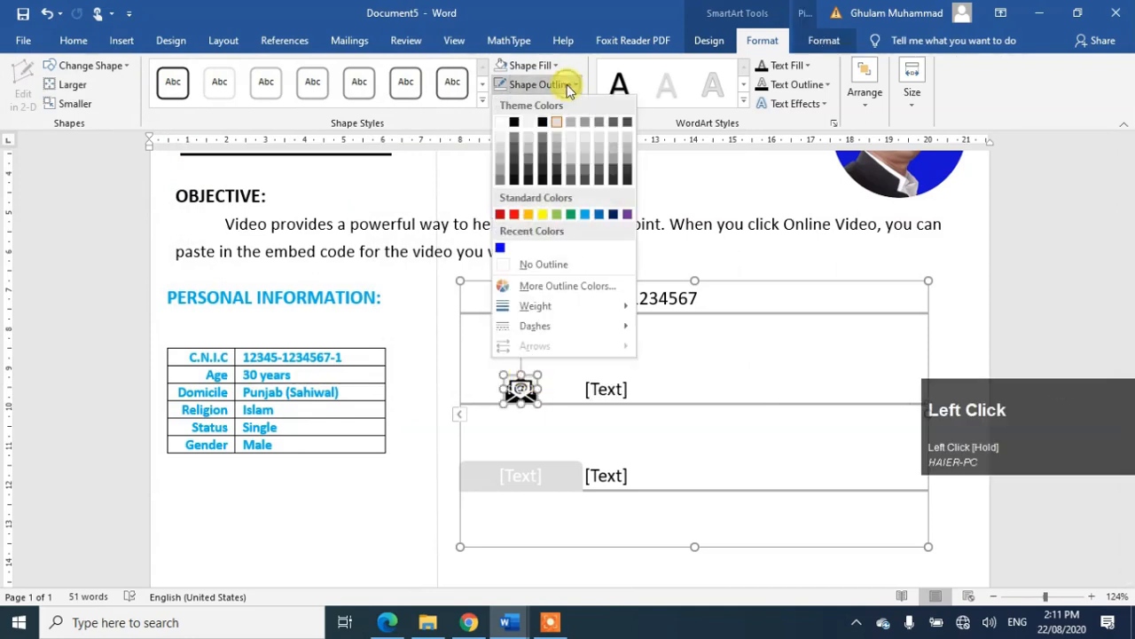
left_click(532, 265)
left_click(599, 398)
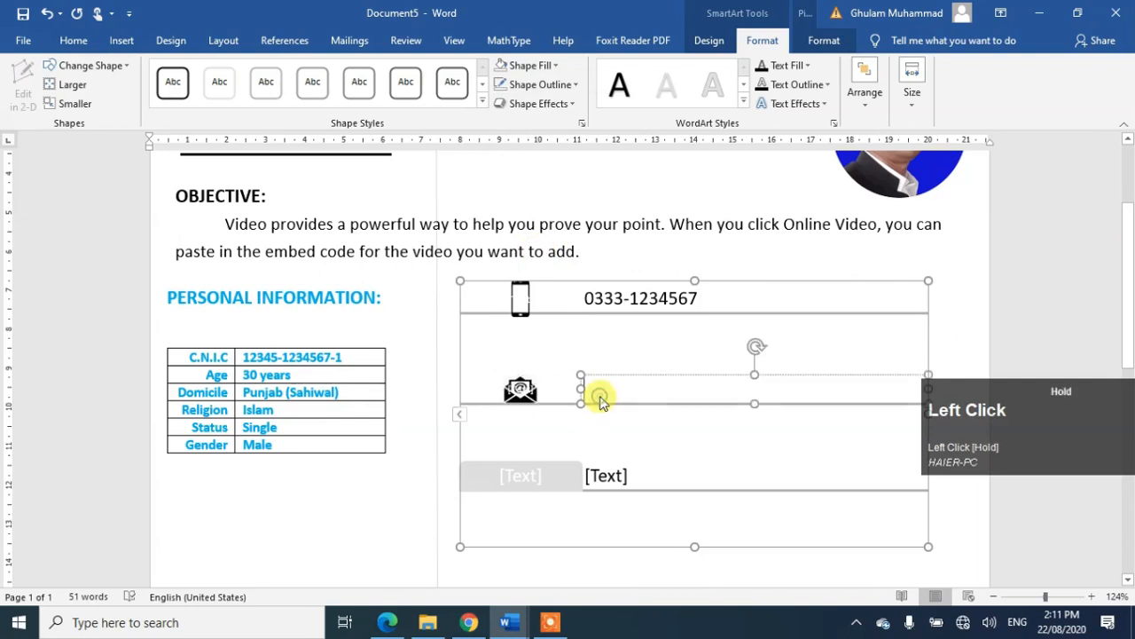
type("abc")
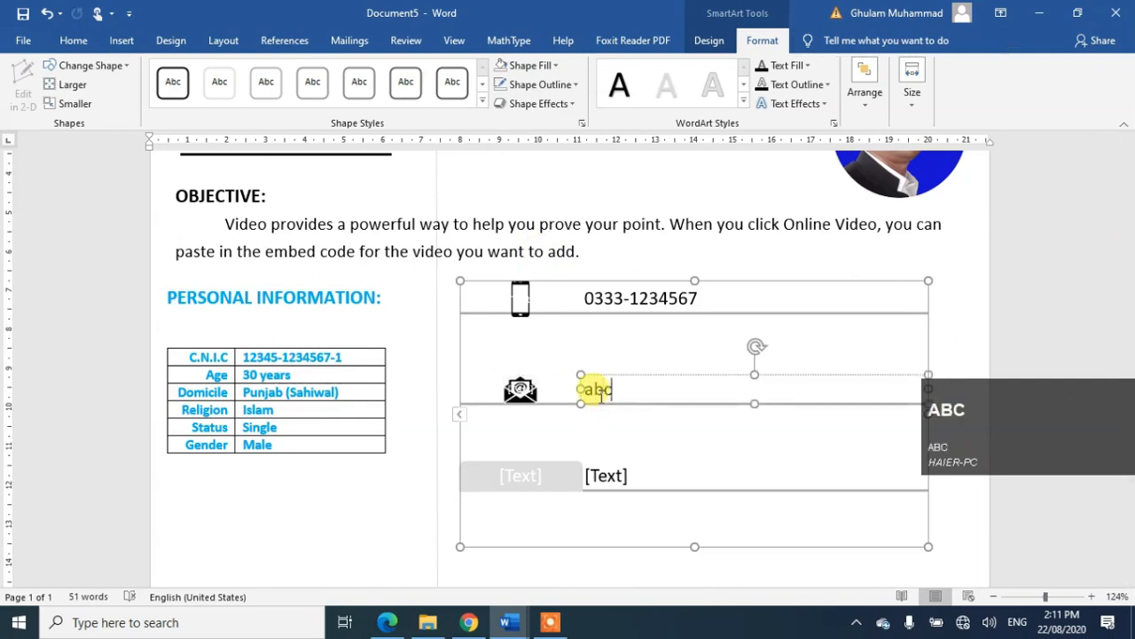
type("@gmail.com")
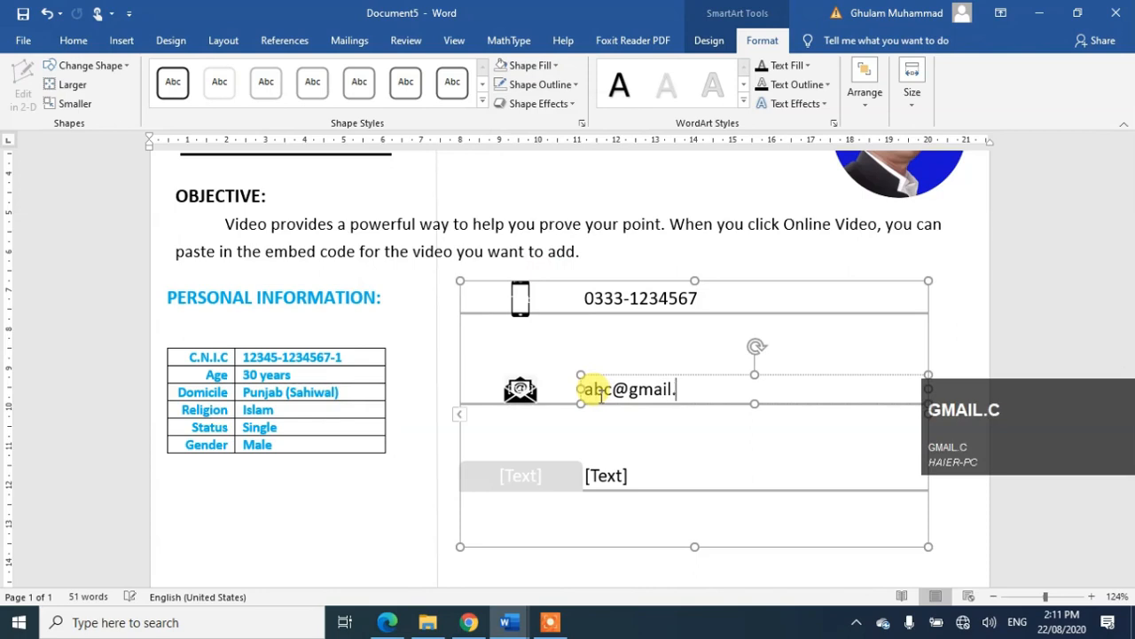
Step: Fill the third row's icon shape with the adress picture and shrink it to a small icon
left_click(532, 486)
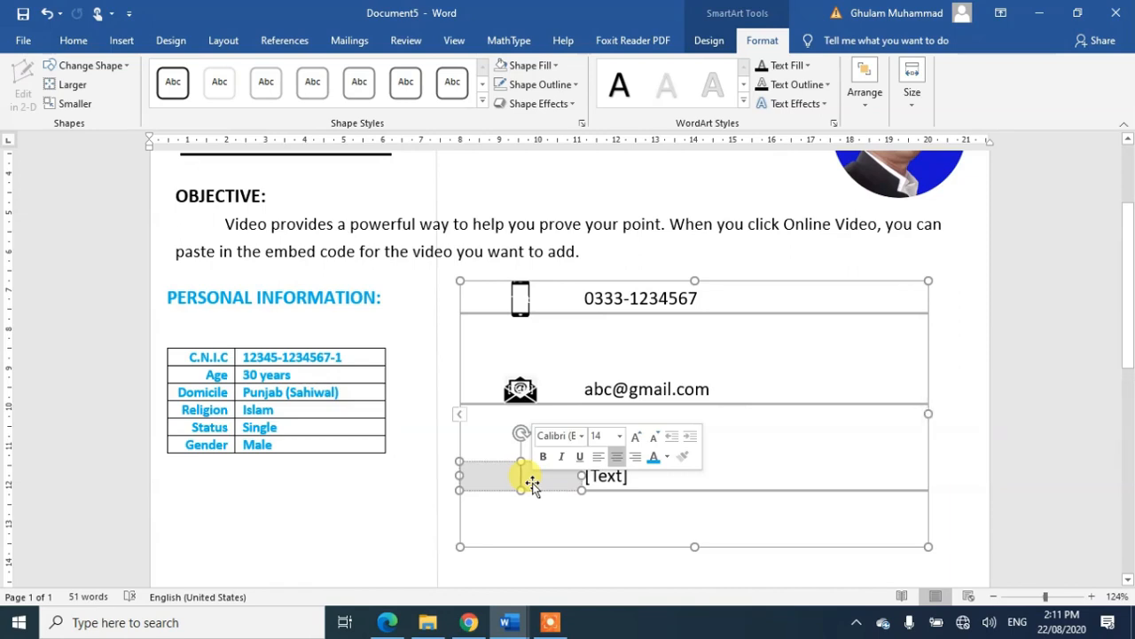
left_click(546, 66)
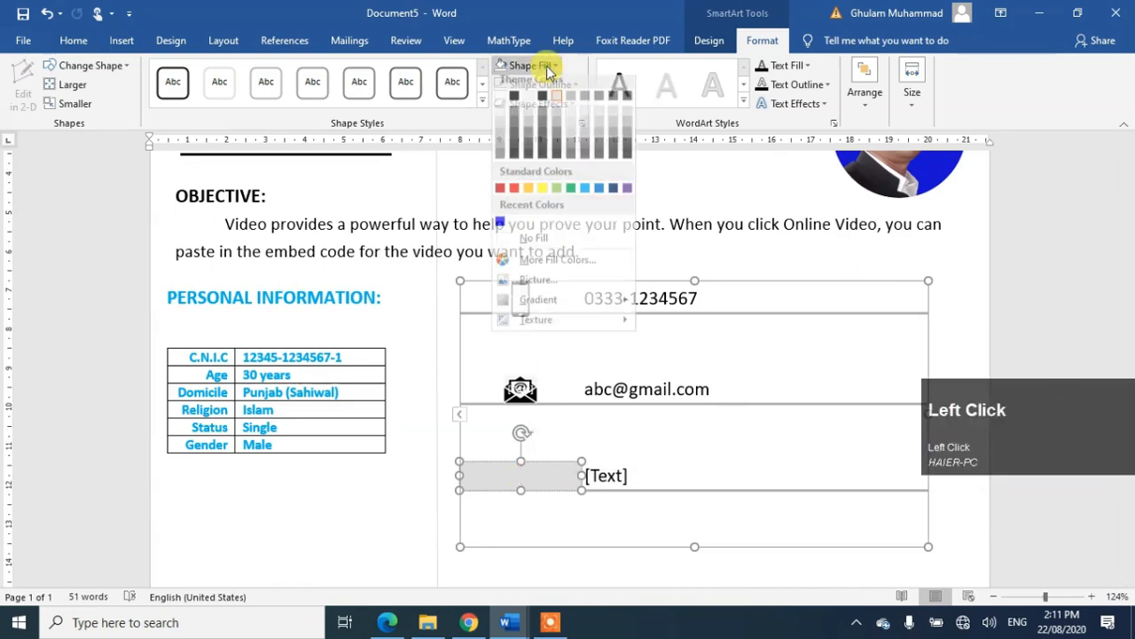
left_click(548, 294)
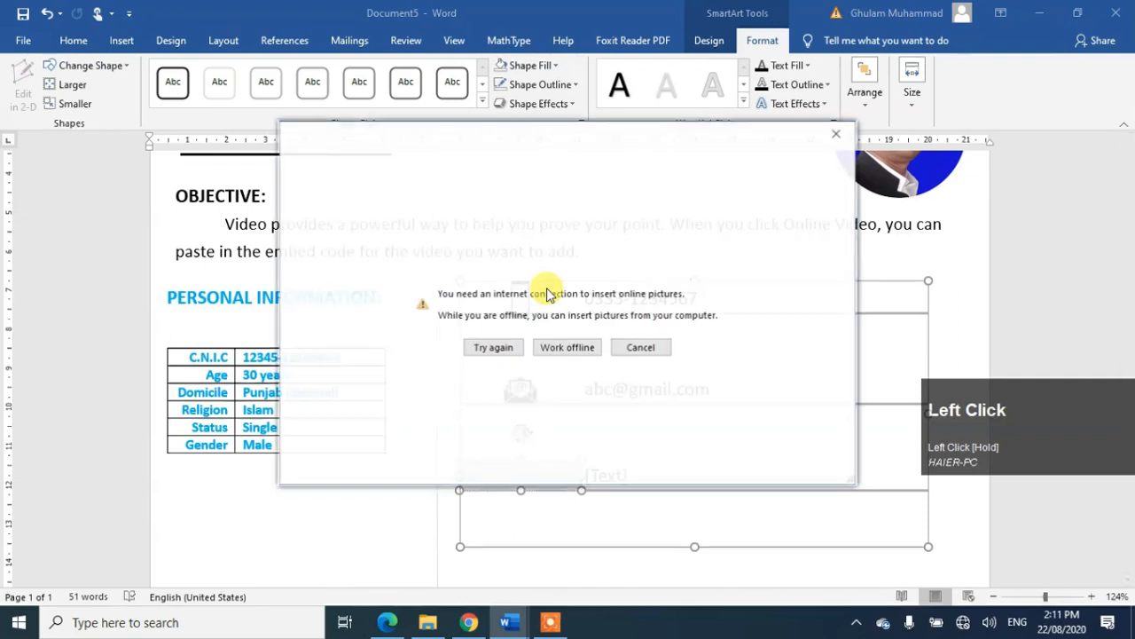
left_click(570, 355)
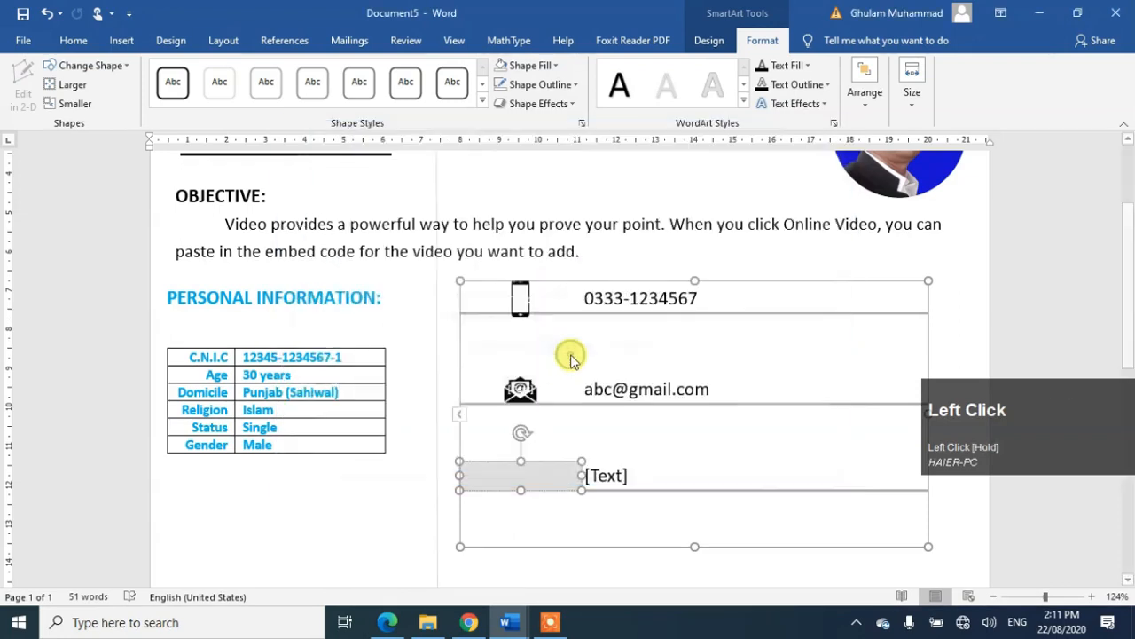
double_click(206, 140)
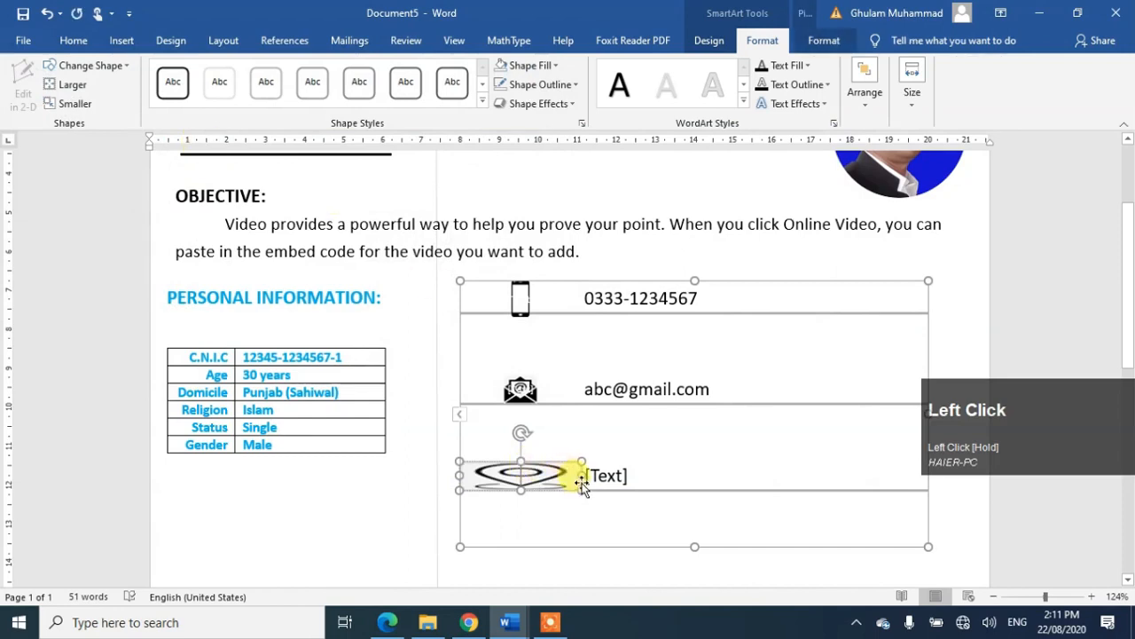
left_click_drag(581, 475, 542, 477)
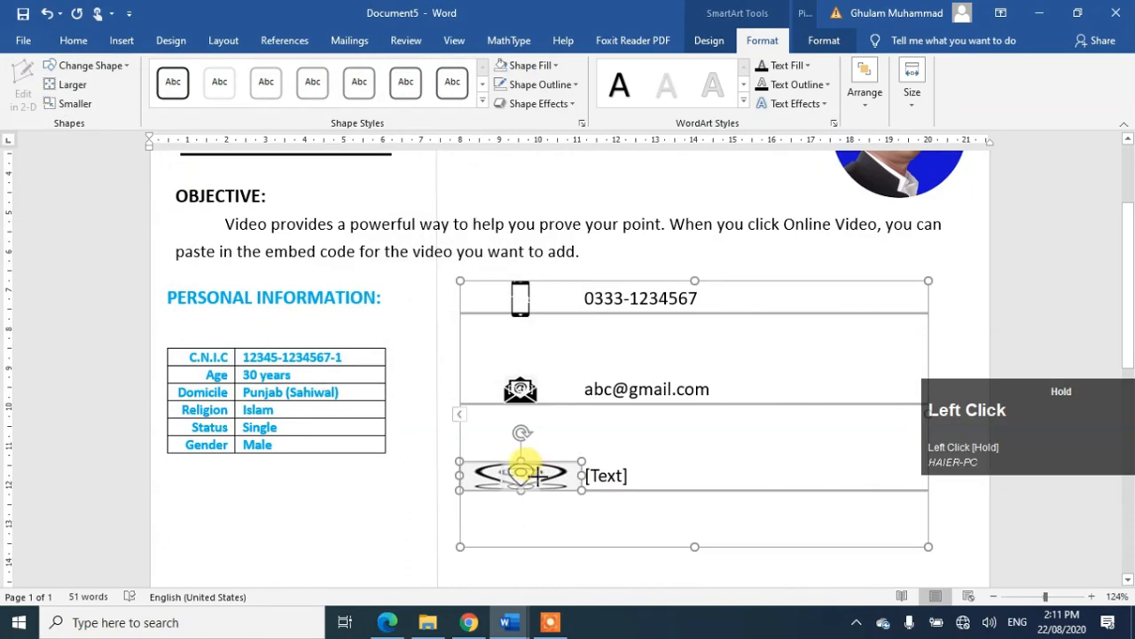
left_click_drag(538, 476, 531, 475)
Step: Type 'Your address here' beside the location icon
left_click(603, 479)
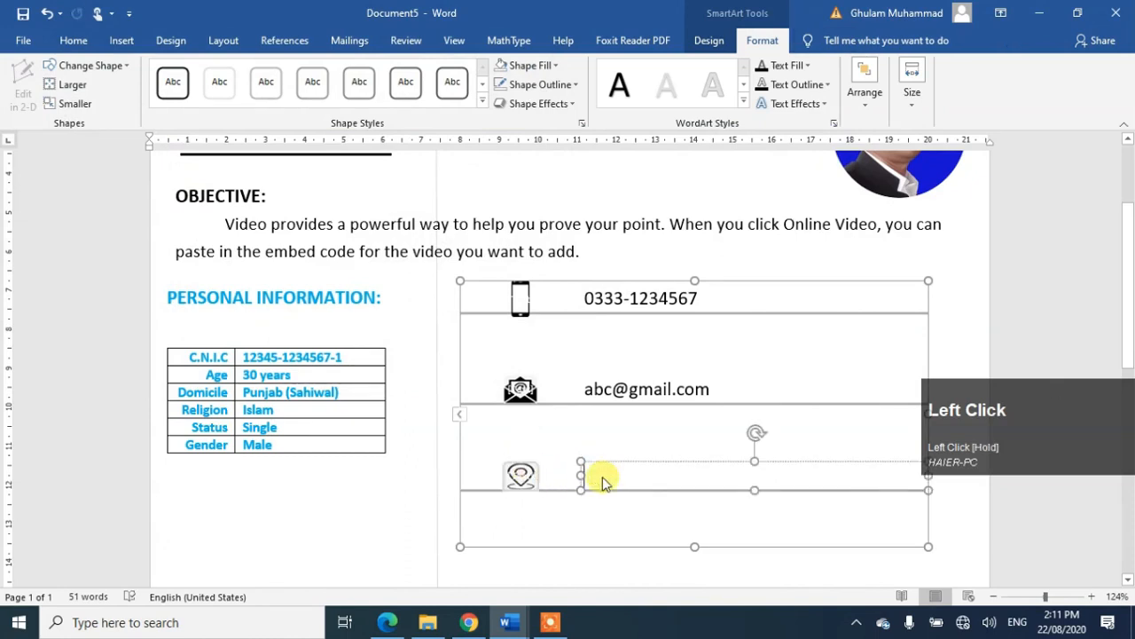
type("Ou")
type("You")
type("r address")
type(" he")
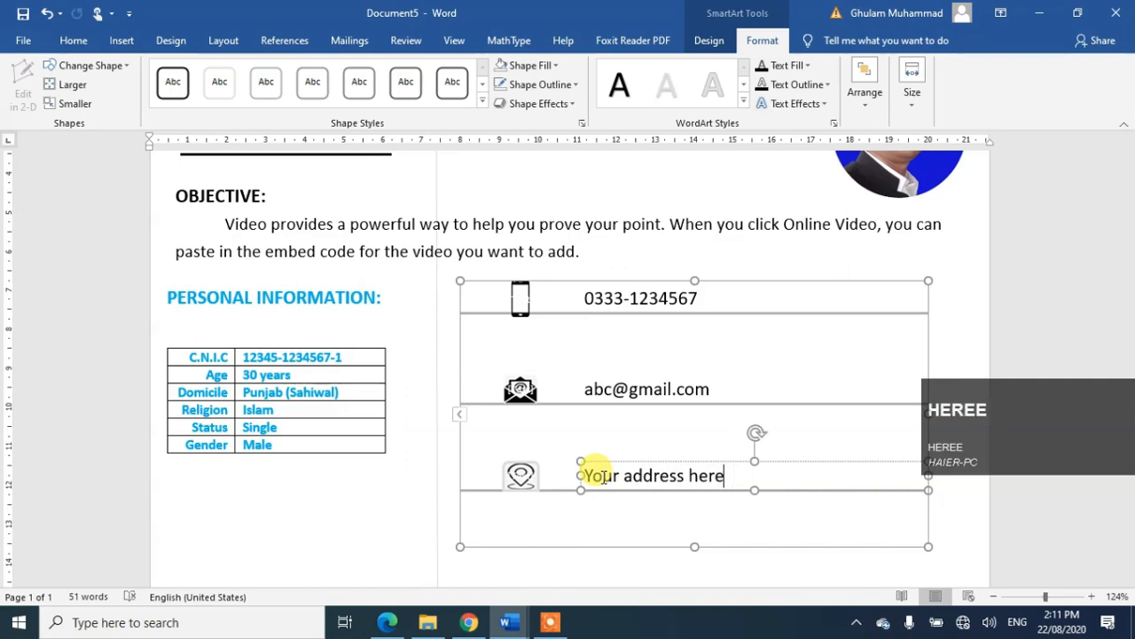
type("re")
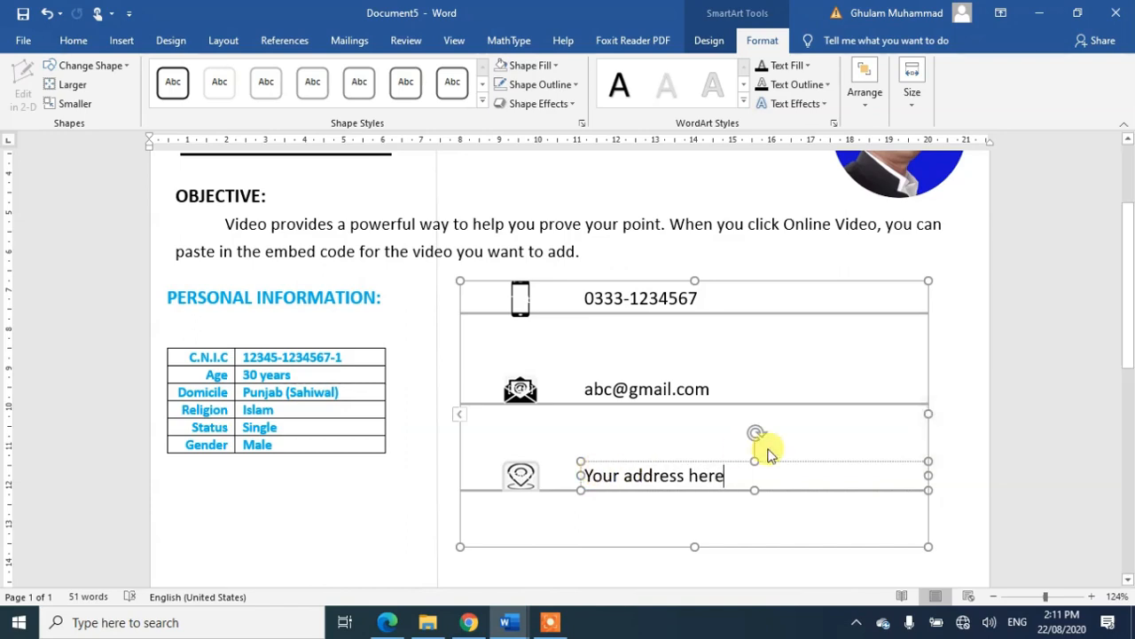
left_click(963, 388)
Step: Move the contact list below the personal information table at the left edge and narrow it slightly
left_click(961, 303)
scroll(961, 303, "up", 2)
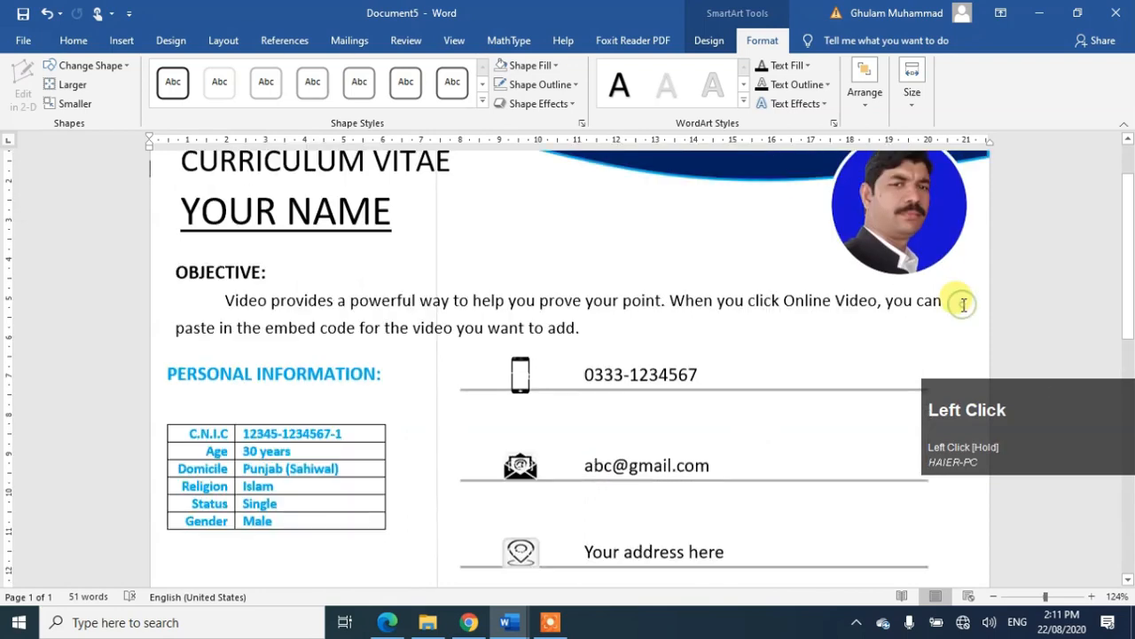
left_click(837, 398)
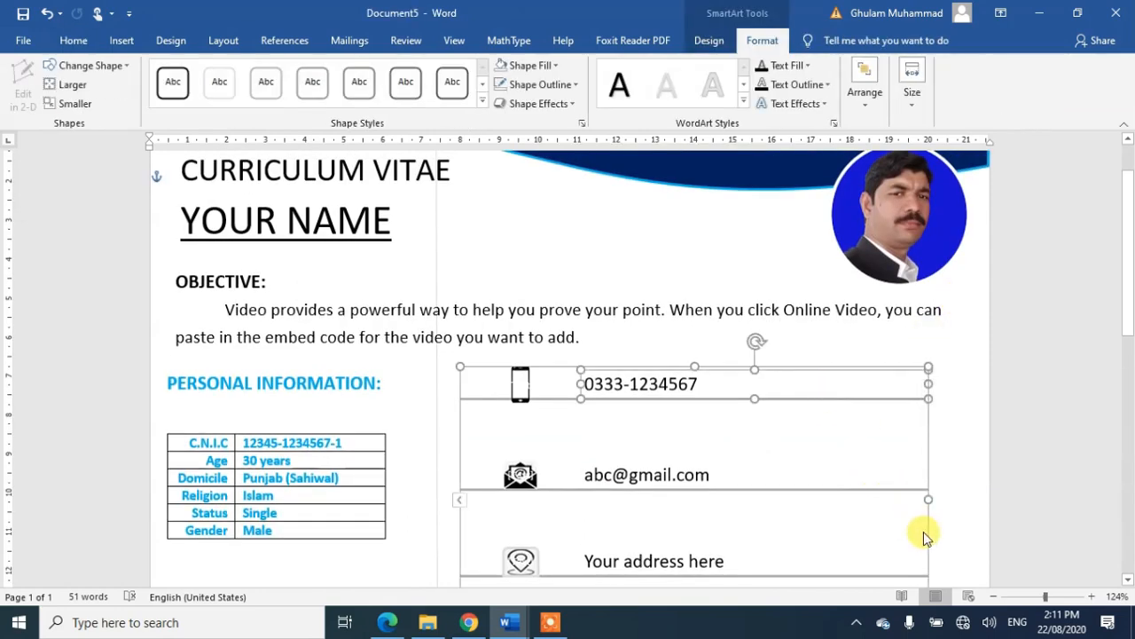
left_click_drag(928, 533, 652, 519)
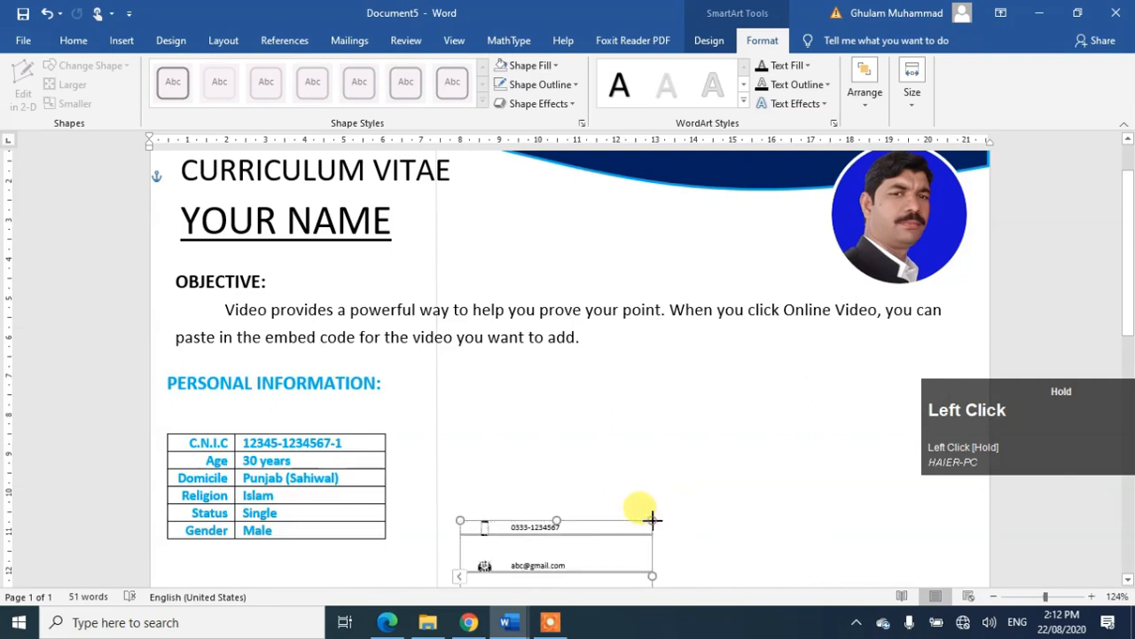
scroll(652, 519, "down", 5)
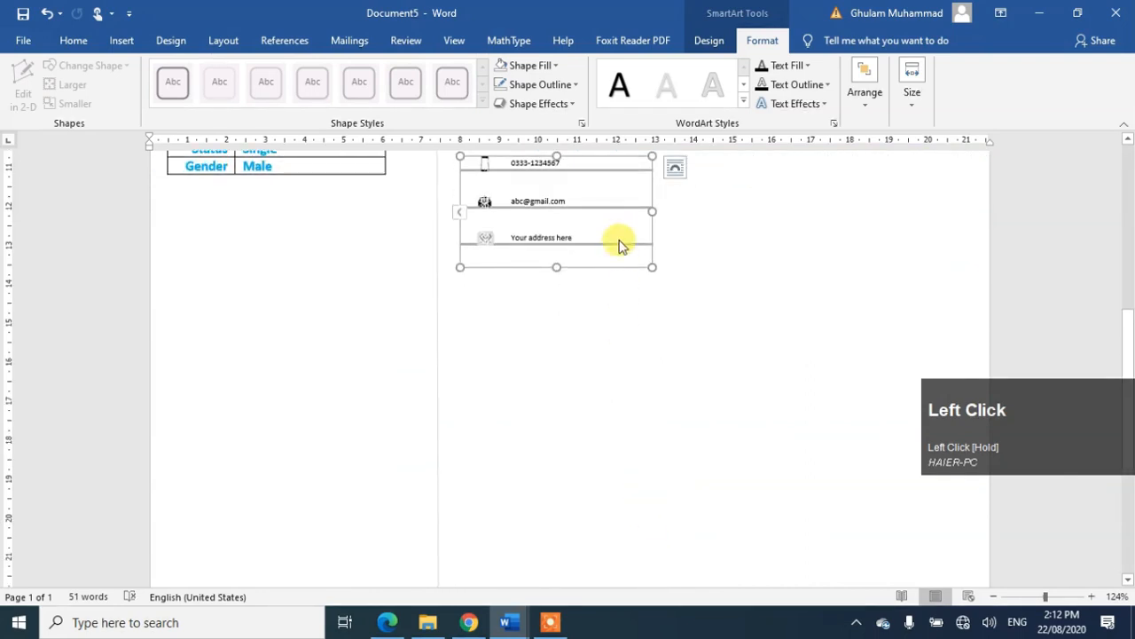
left_click_drag(621, 264, 313, 338)
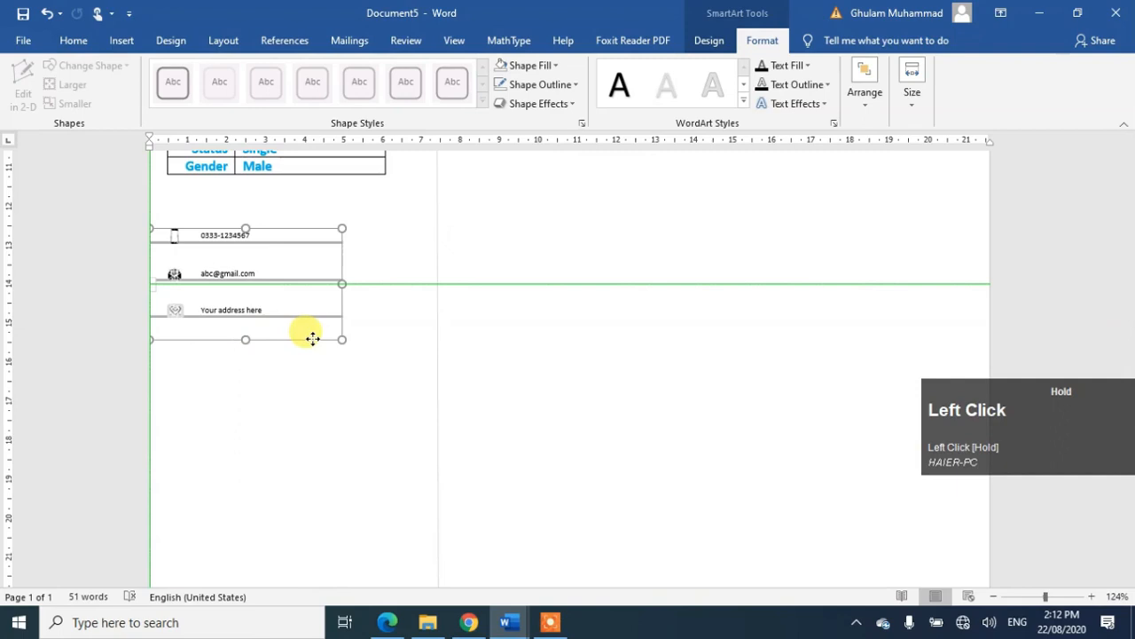
left_click_drag(301, 338, 301, 339)
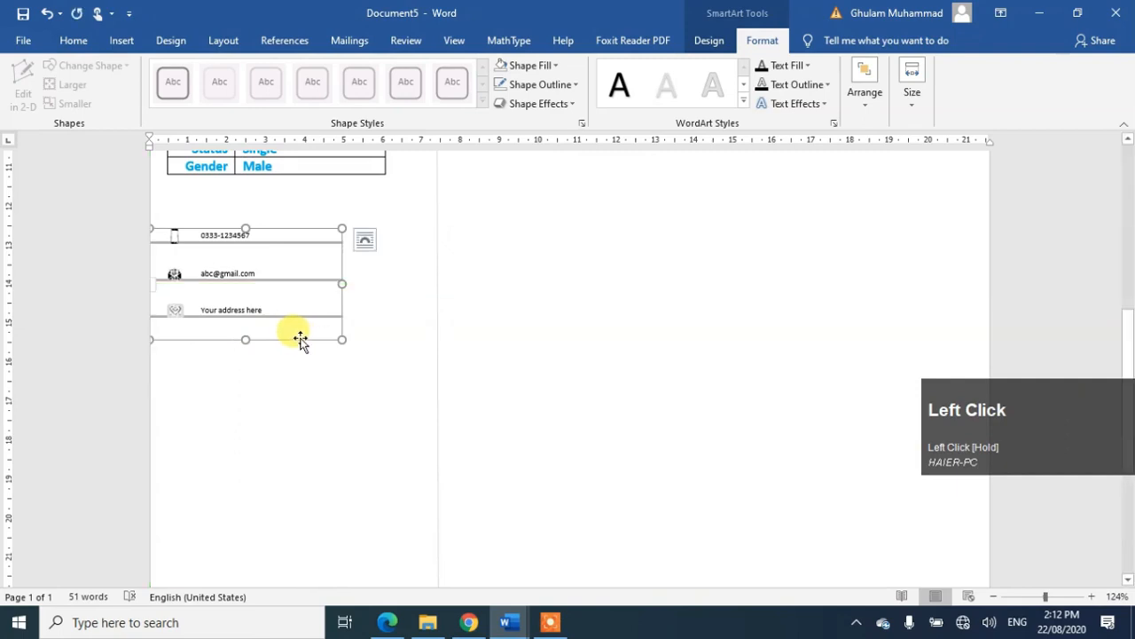
left_click_drag(340, 282, 320, 281)
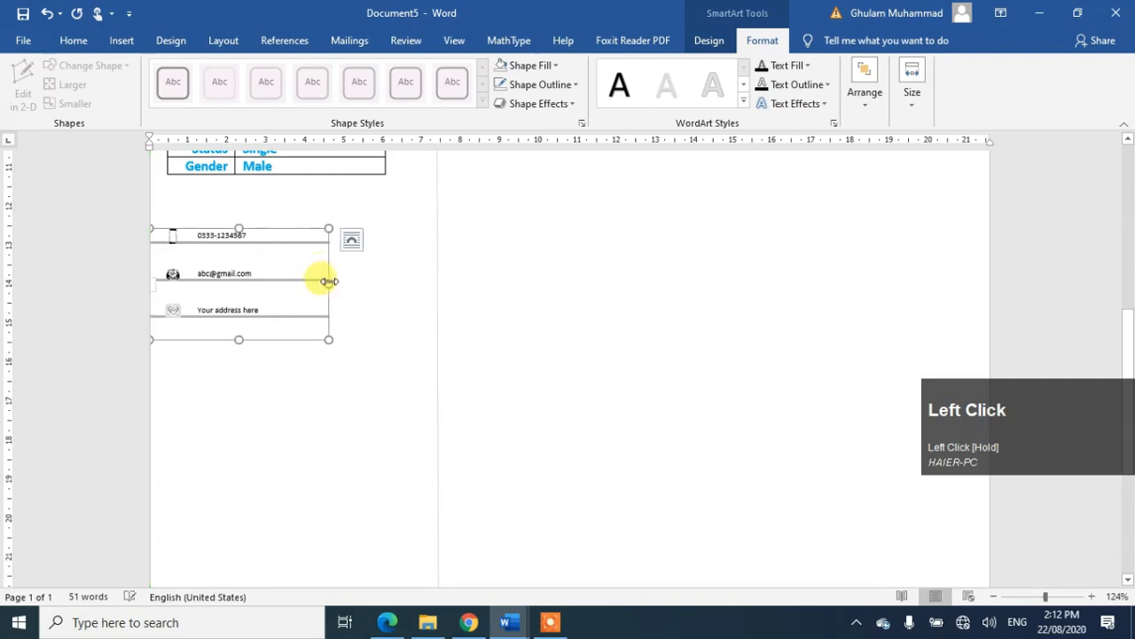
left_click(367, 323)
Step: Remove the outline from the address icon shapes, leaving all contact icons outline-free
scroll(368, 323, "up", 5)
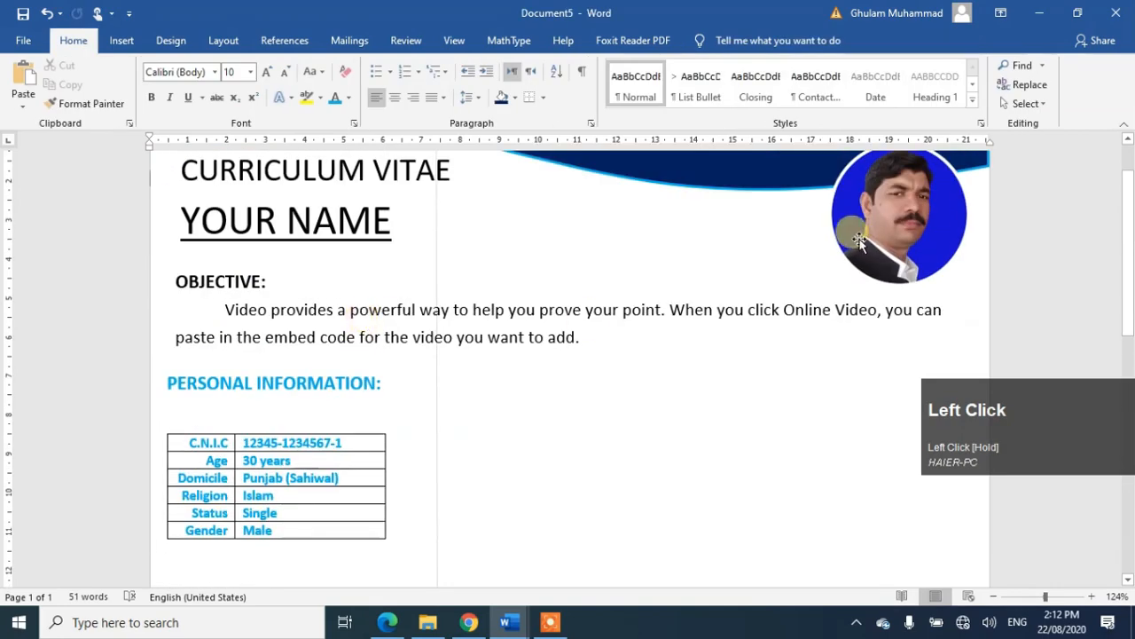
left_click_drag(1128, 199, 1128, 301)
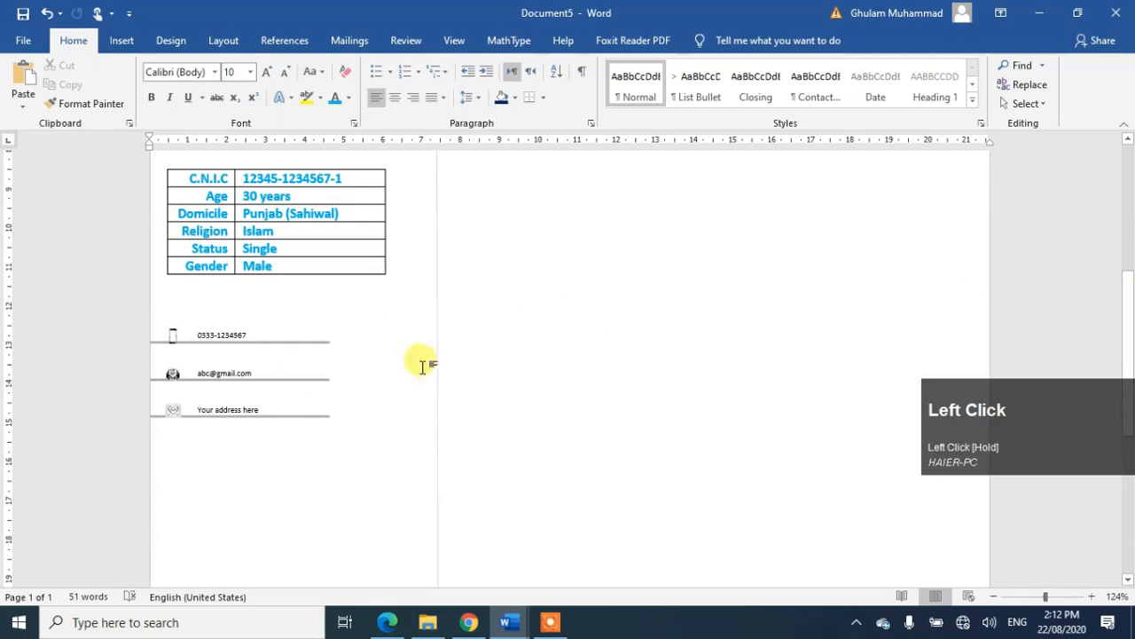
left_click(170, 404)
left_click(173, 406)
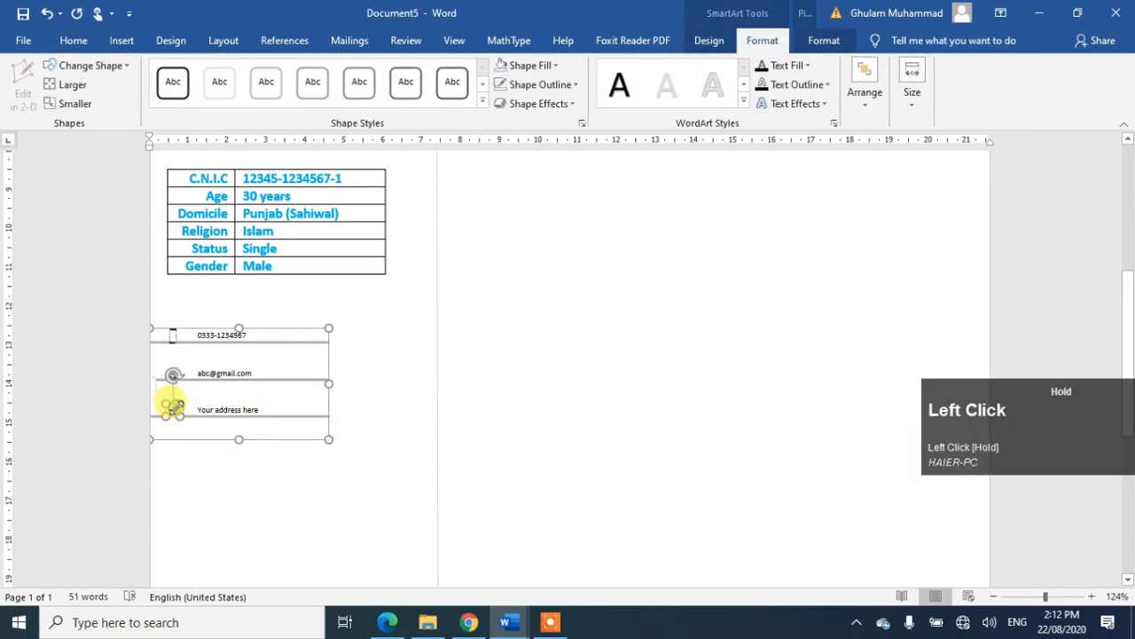
left_click(573, 88)
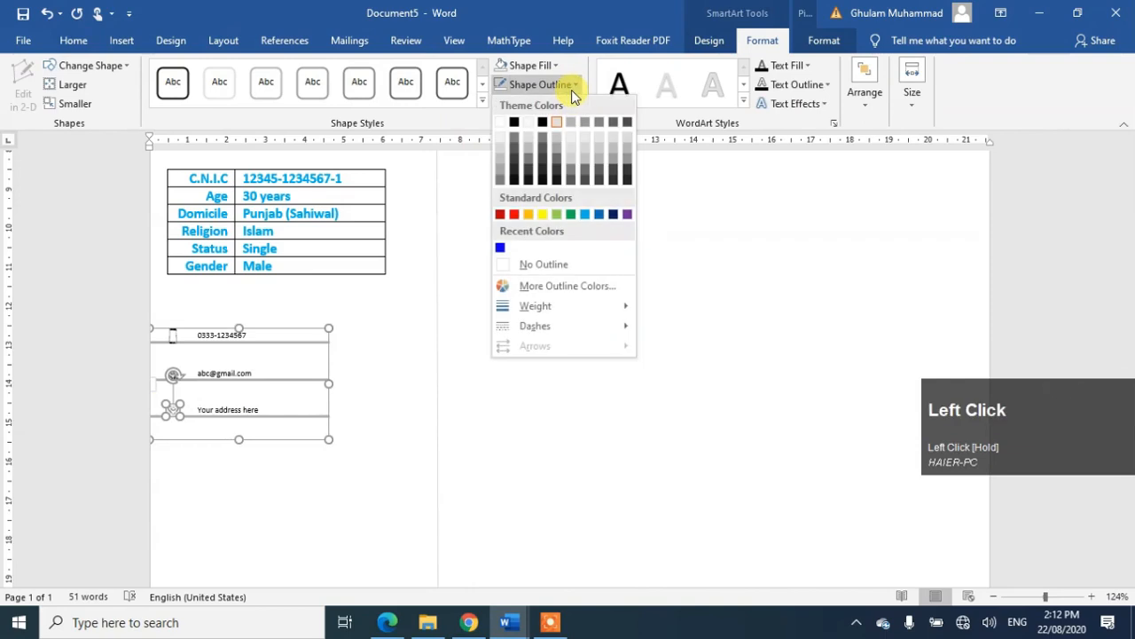
left_click(551, 262)
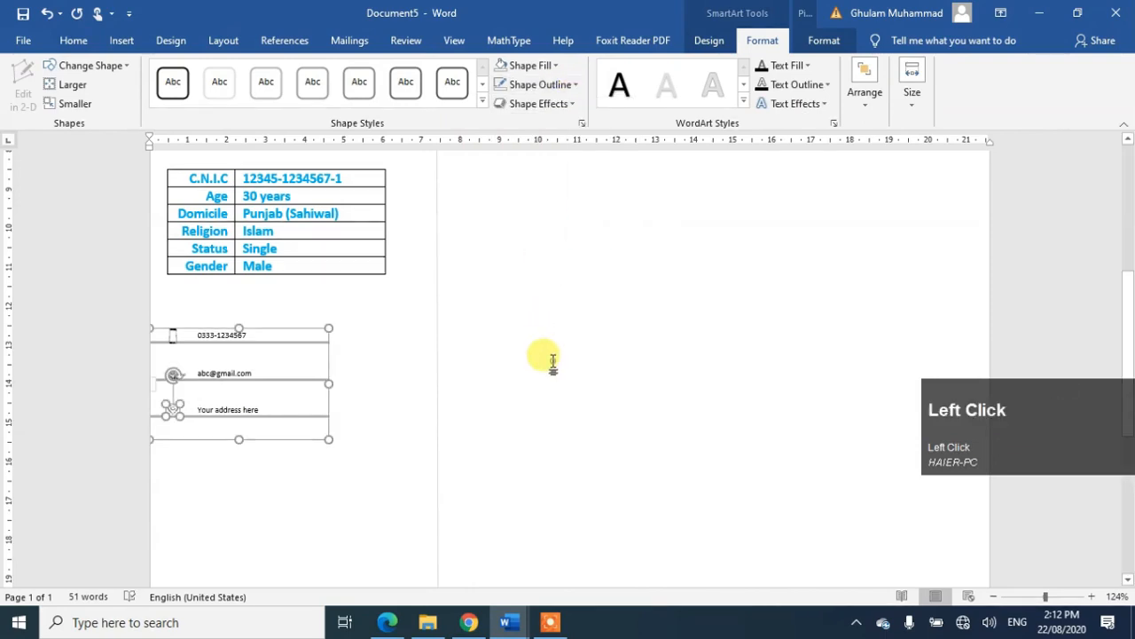
left_click(552, 361)
scroll(547, 363, "up", 5)
left_click_drag(1131, 241, 1131, 340)
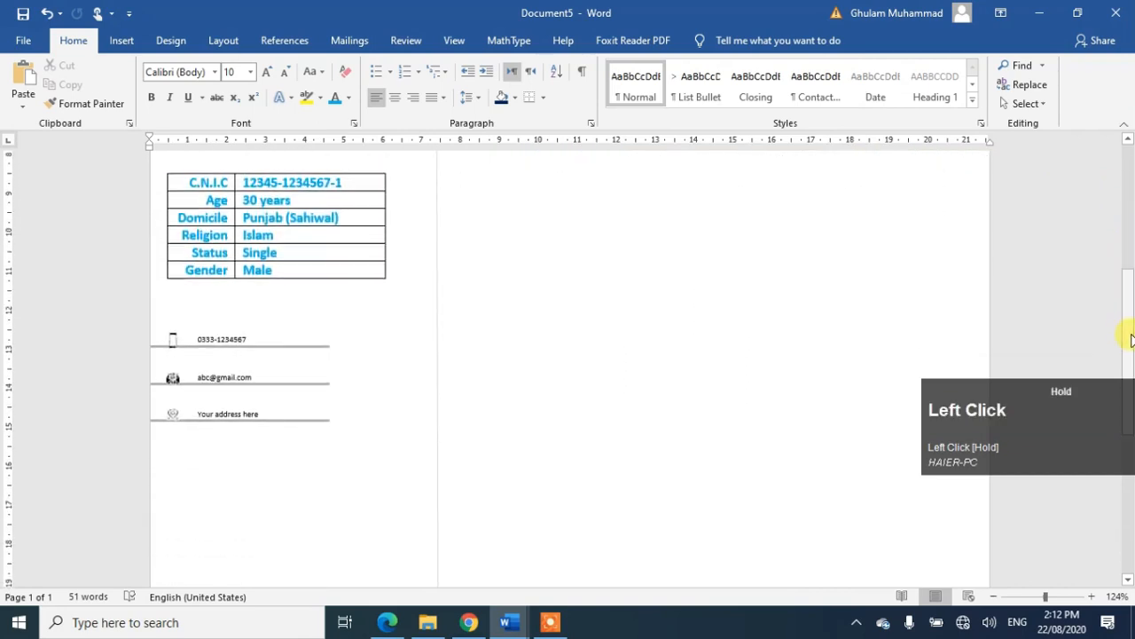
left_click(327, 356)
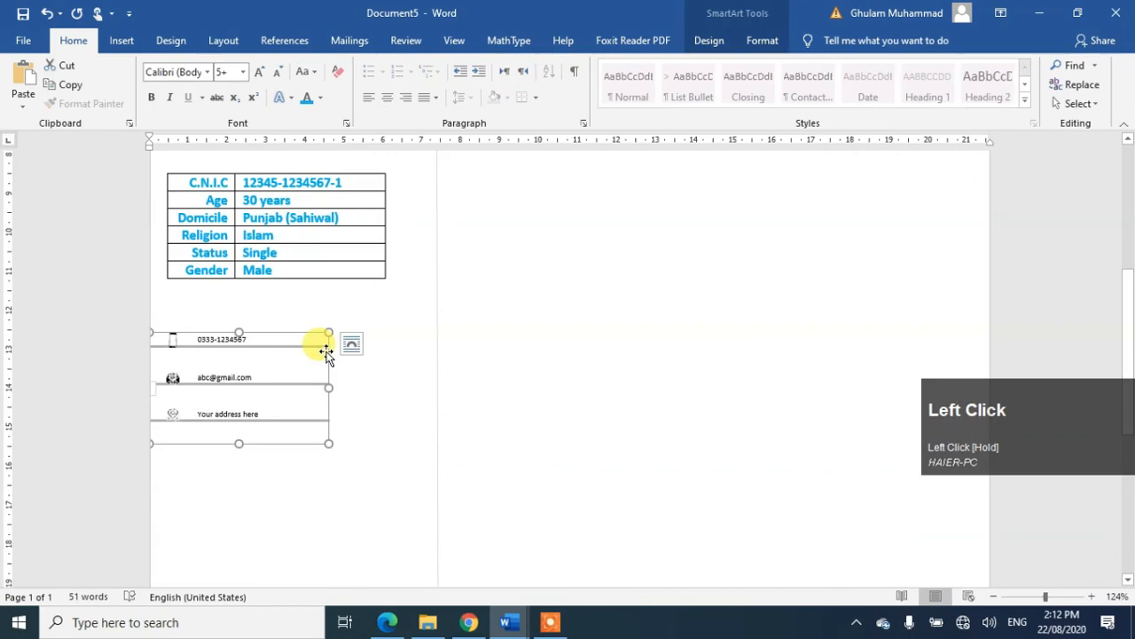
Step: Copy the contact list SmartArt to a spot below the original and nudge it left
right_click(327, 353)
left_click_drag(326, 353, 376, 474)
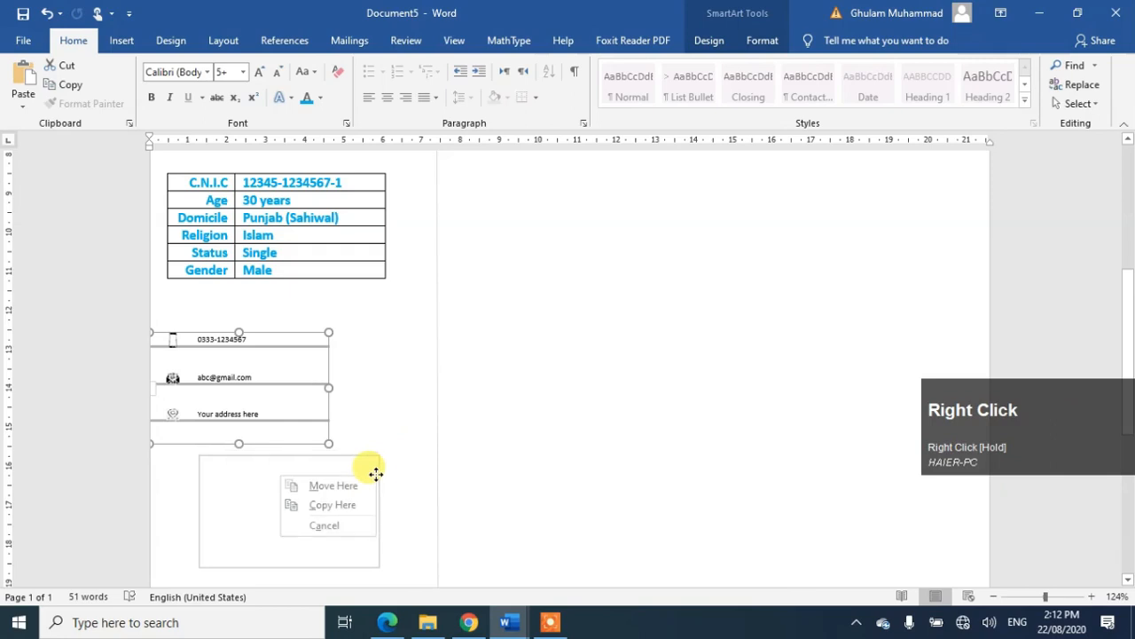
left_click(331, 505)
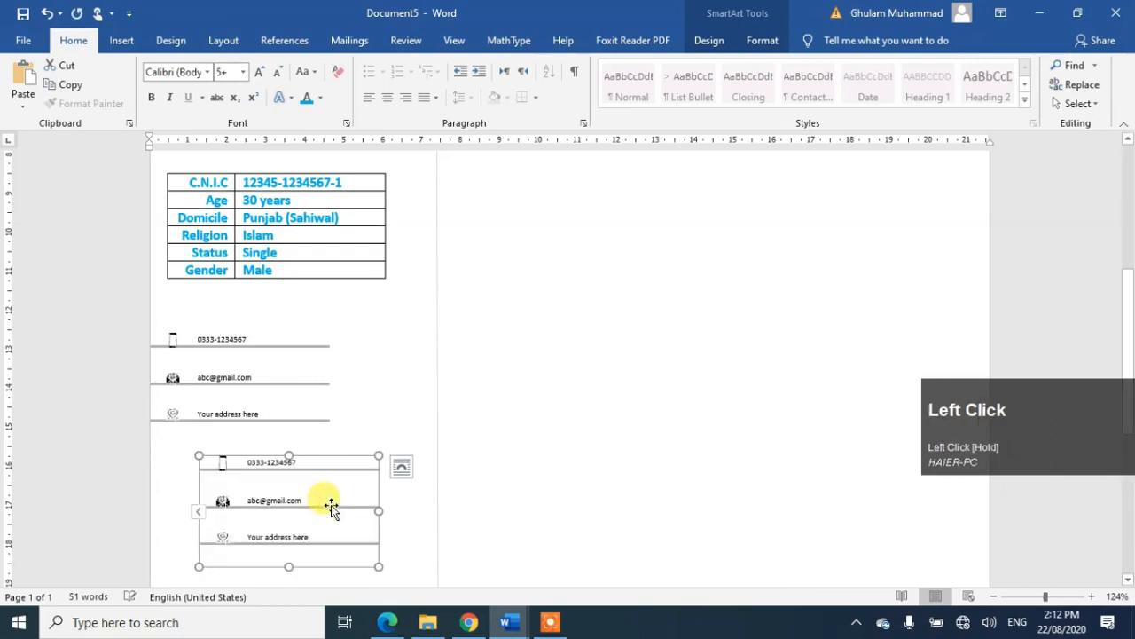
key("Left")
key("Left")
key("Left")
key("Left")
key("Left")
key("Left")
key("Left")
key("Left")
key("Left")
key("Left")
key("Left")
key("Left")
key("Left")
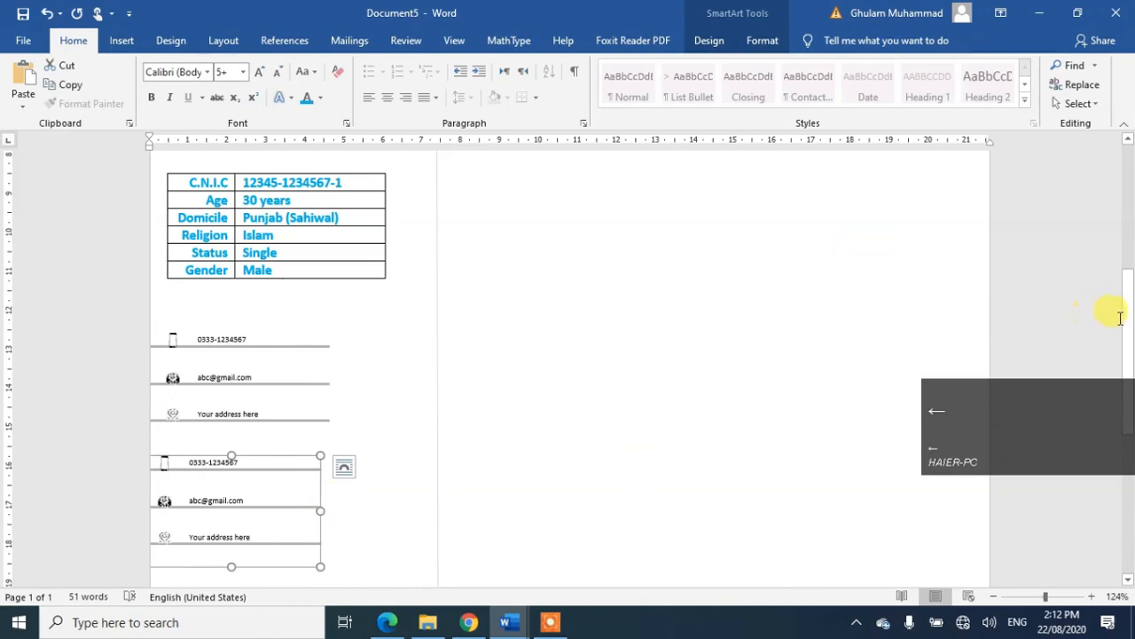
Step: Zoom out to 100% to check the copy's placement and reposition the lower contact list
left_click(993, 597)
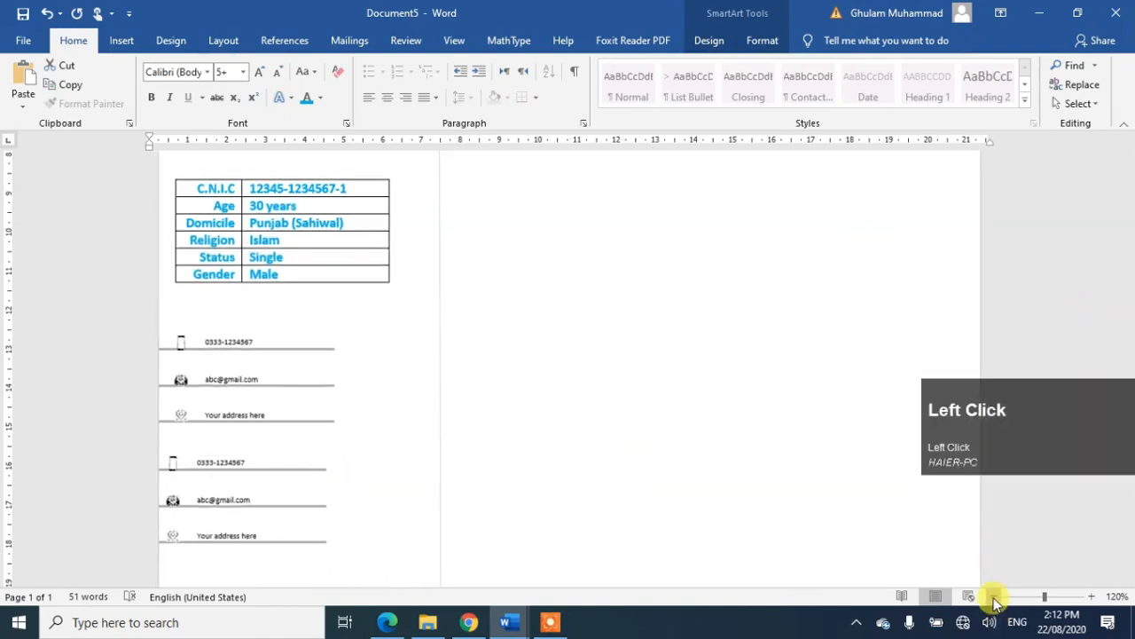
left_click(993, 596)
left_click(994, 597)
left_click(362, 518)
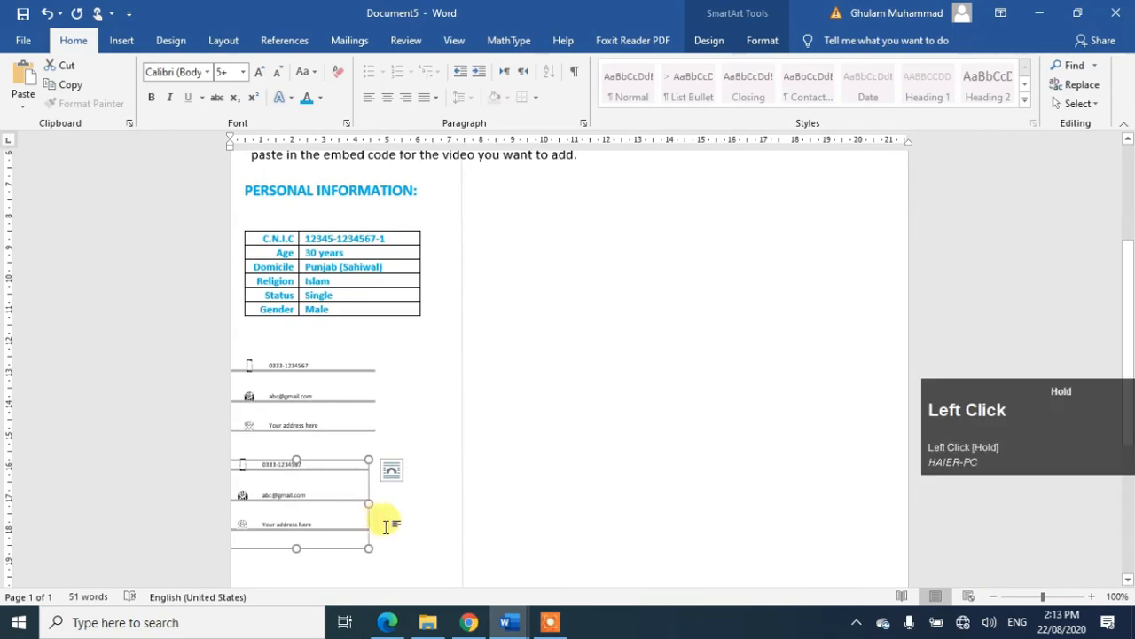
left_click(552, 455)
left_click_drag(1128, 305, 1128, 409)
left_click(366, 416)
left_click_drag(367, 416, 379, 441)
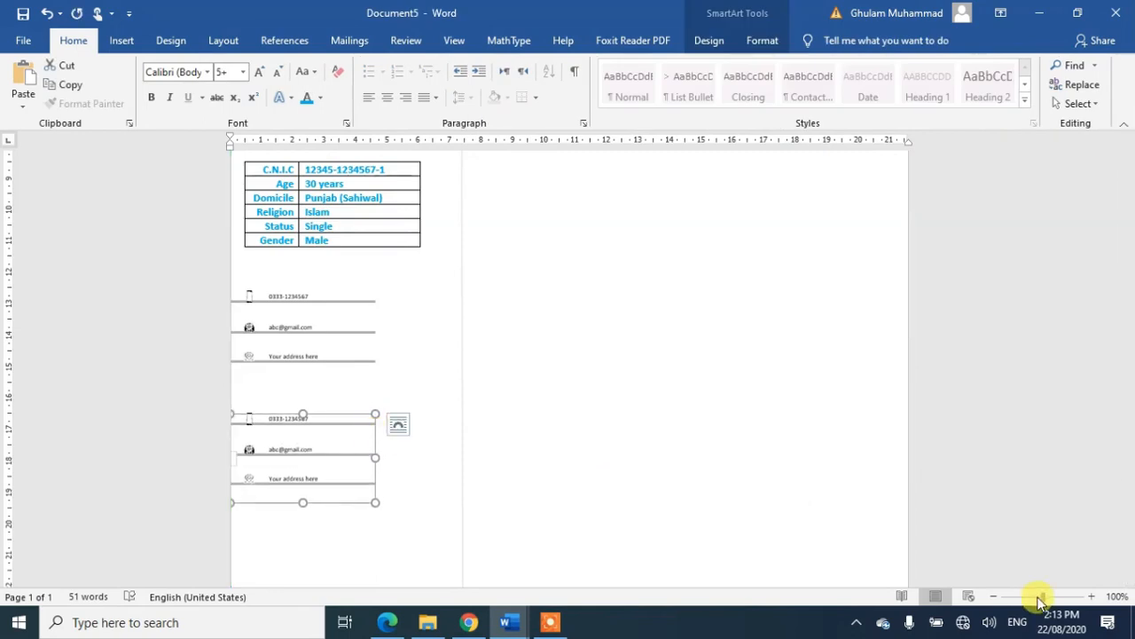
left_click_drag(1039, 597, 1064, 597)
left_click(887, 580)
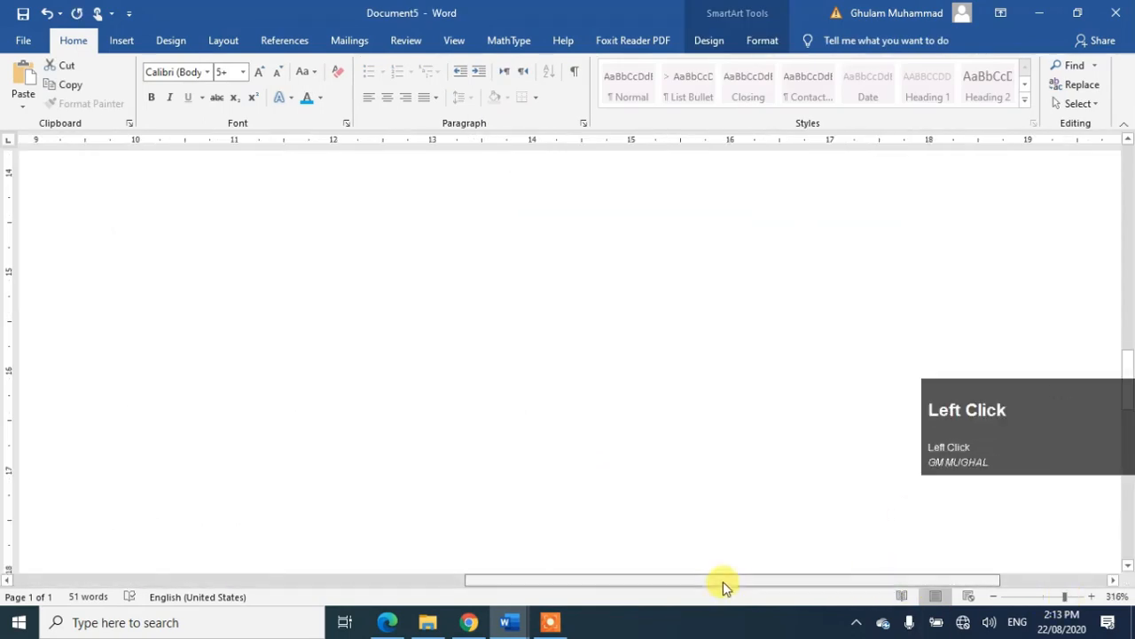
Step: Fill the first icon of the copied list with the writing picture
left_click_drag(722, 581, 185, 581)
left_click(137, 444)
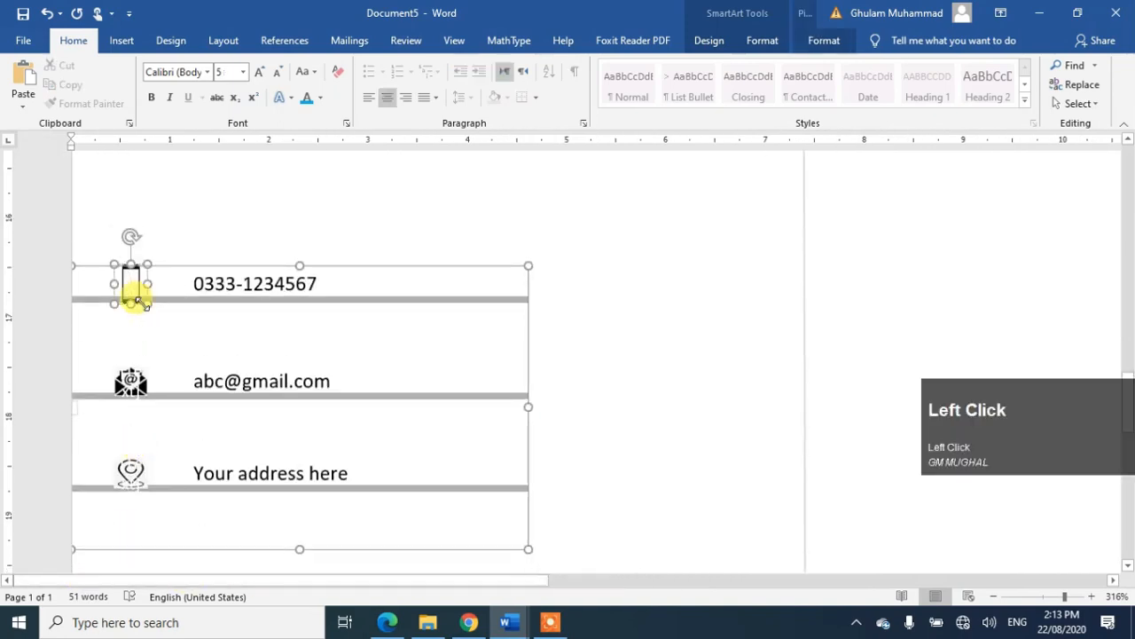
left_click(762, 40)
left_click(529, 65)
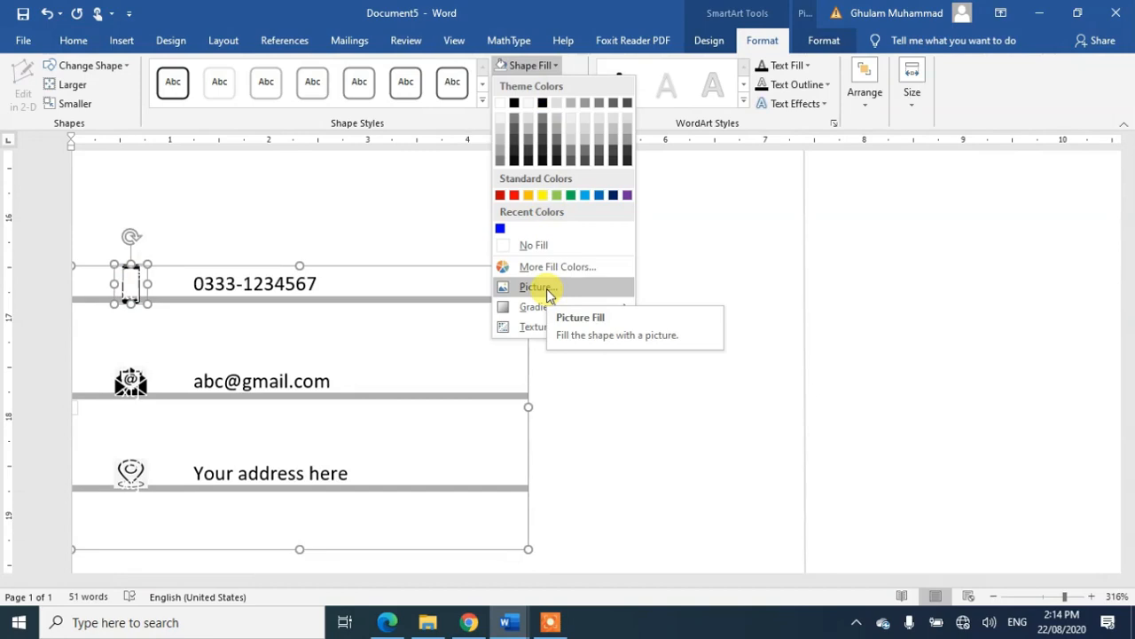
left_click(536, 287)
left_click(568, 347)
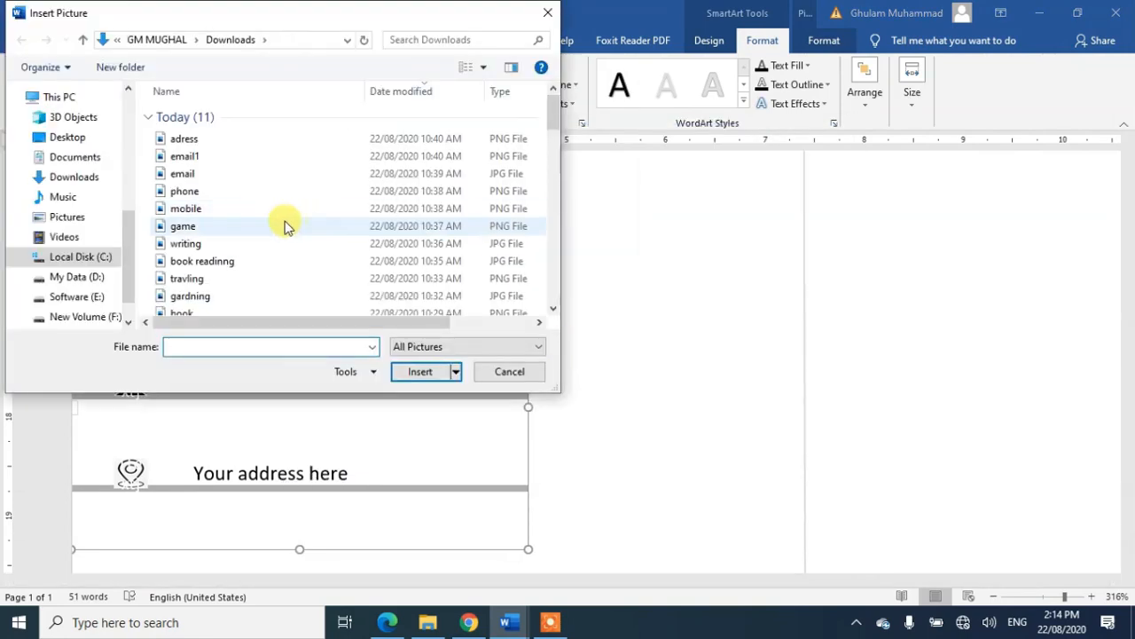
left_click(207, 244)
left_click(420, 371)
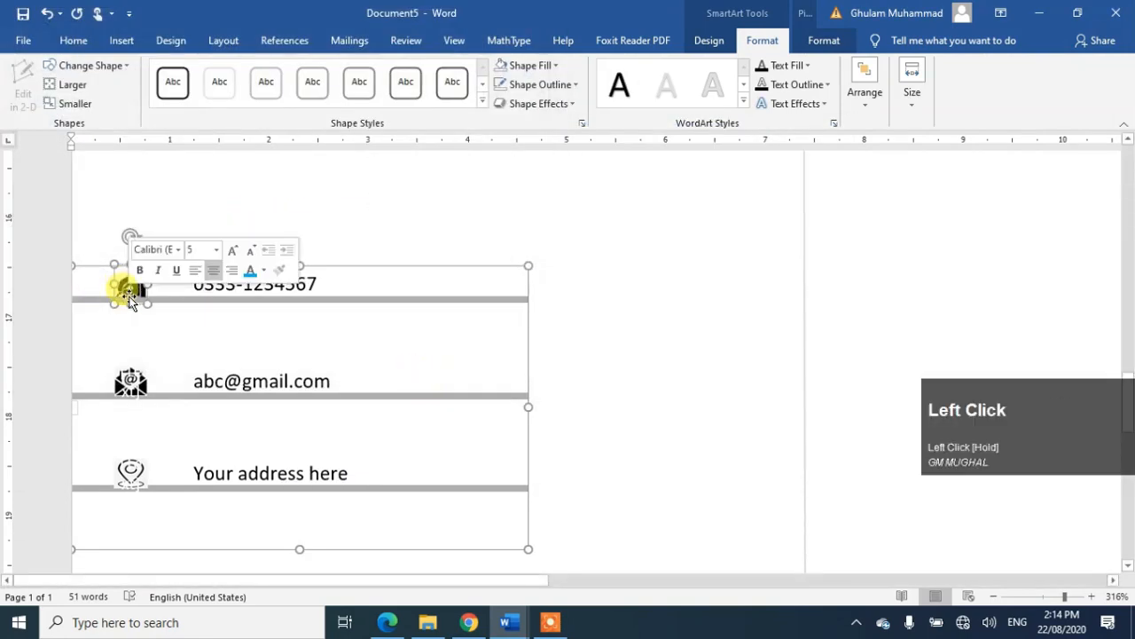
Step: Reposition and enlarge the writing icon, removing stray typed characters
left_click(130, 383)
left_click(131, 383)
left_click(130, 293)
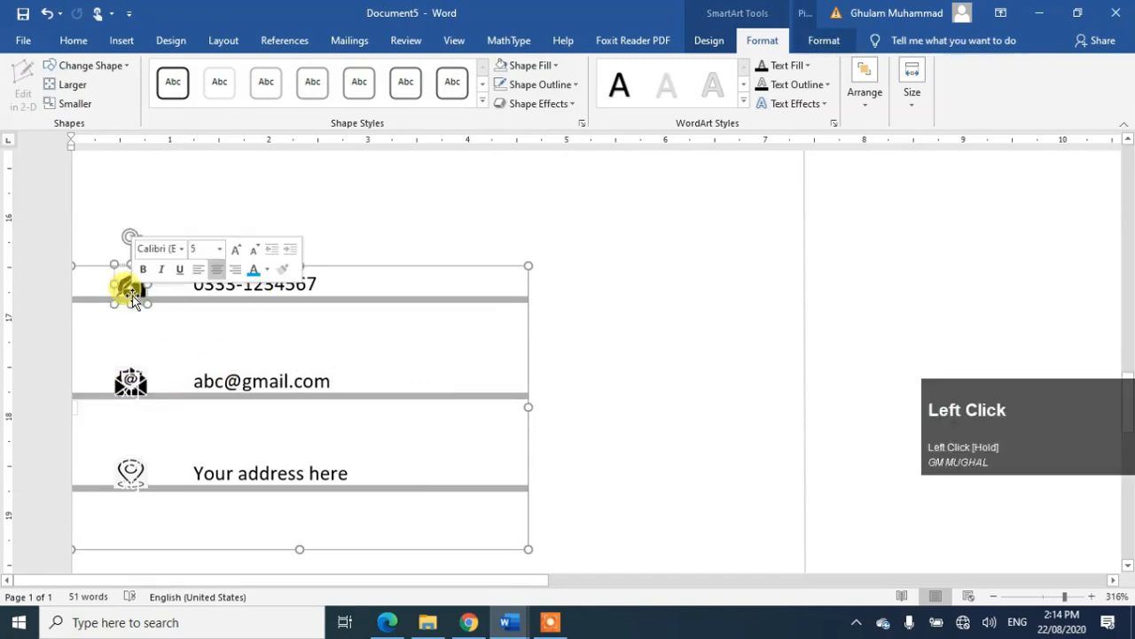
left_click_drag(139, 296, 248, 344)
left_click(461, 413)
left_click(277, 337)
type("sds")
key("BackSpace")
key("BackSpace")
key("BackSpace")
left_click_drag(151, 312, 157, 317)
Step: Clear the second icon's fill and replace it with the reading picture
left_click(132, 372)
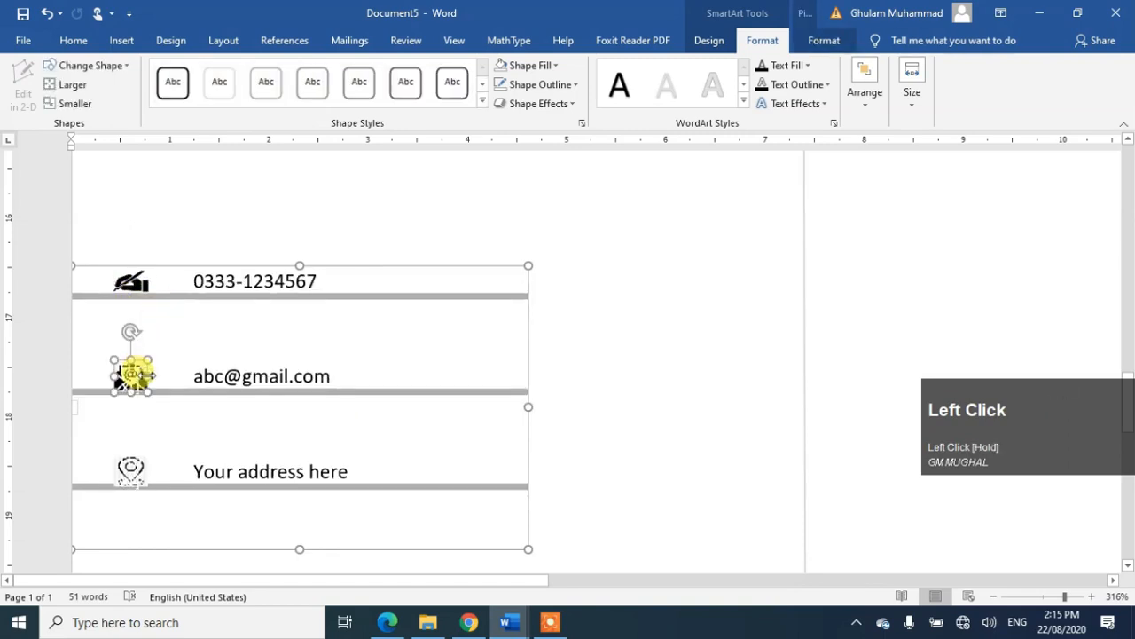
left_click(548, 65)
left_click(537, 246)
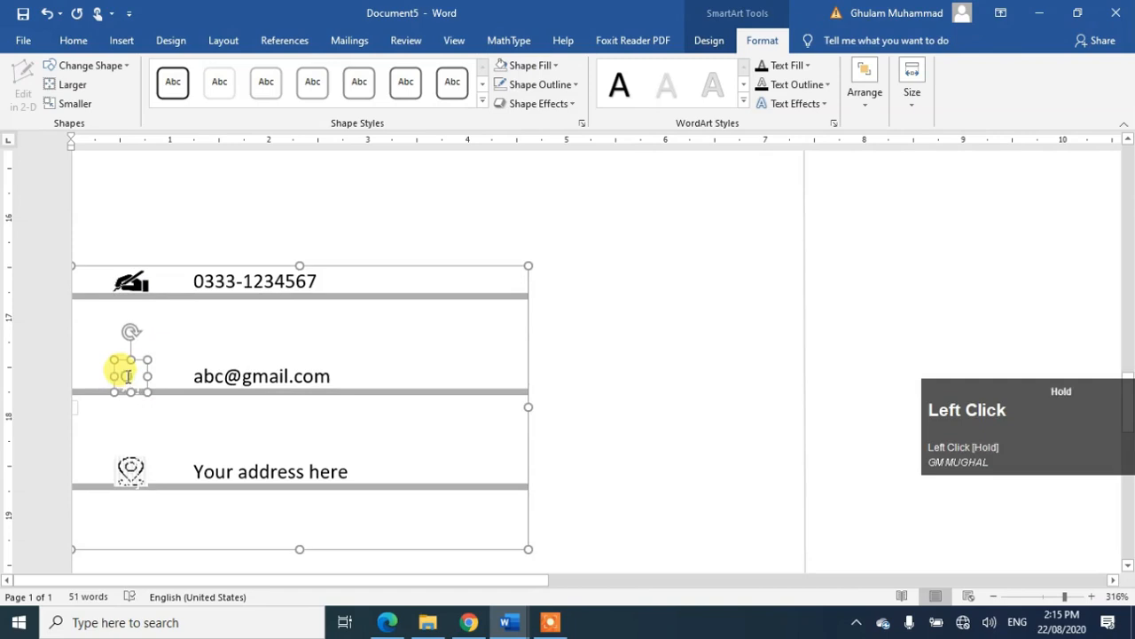
left_click(547, 65)
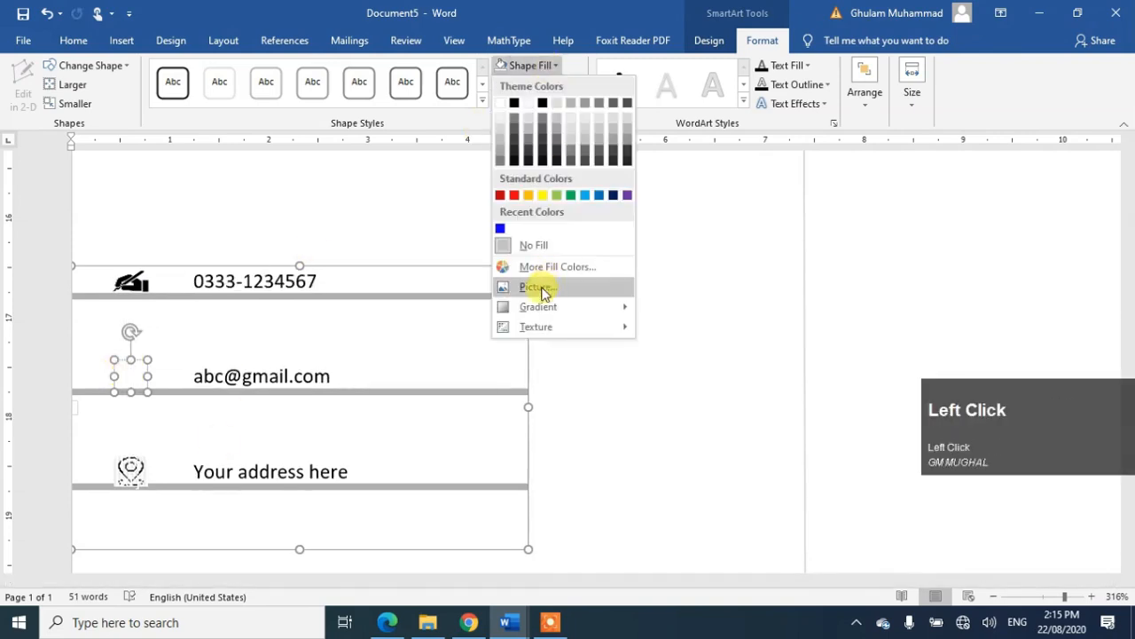
left_click(535, 287)
left_click(567, 349)
double_click(203, 172)
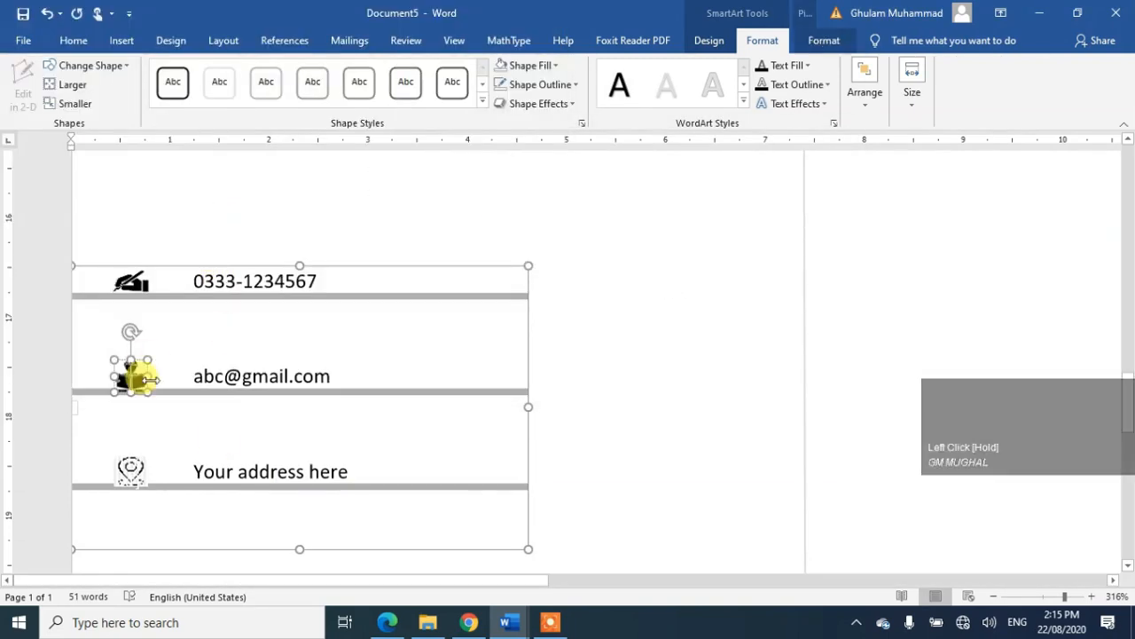
Step: Fill the third icon with the travel picture
left_click(130, 468)
left_click(547, 65)
left_click(534, 288)
left_click(557, 348)
left_click(188, 283)
left_click(417, 369)
Step: Replace the three text lines with Writing, Reading and Traveling
left_click(251, 280)
triple_click(251, 280)
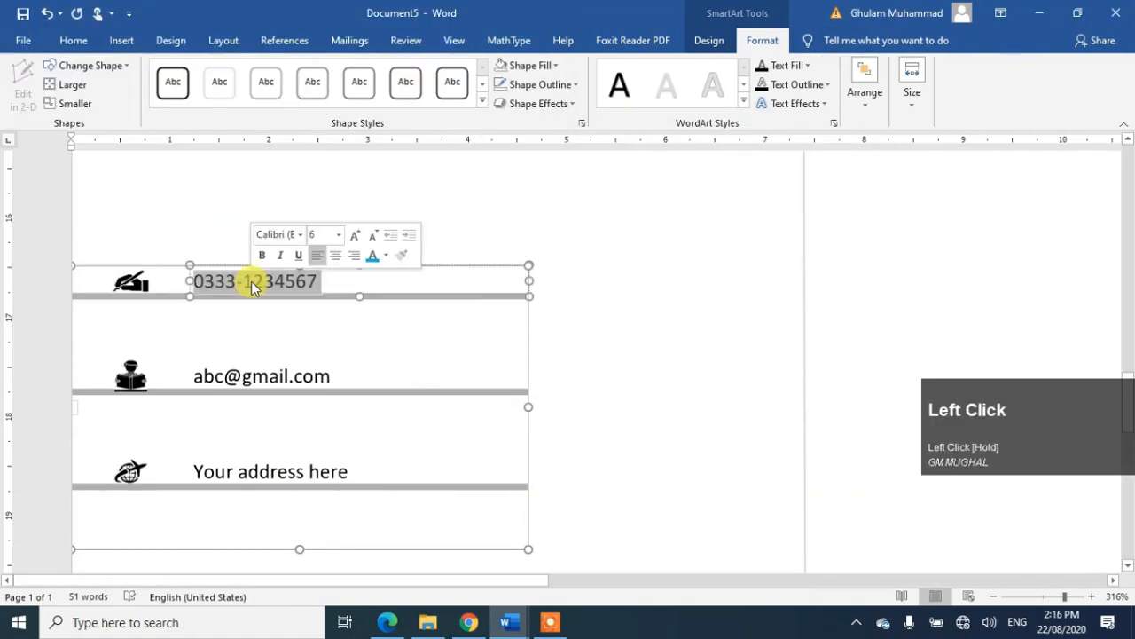
type("Writing")
triple_click(275, 380)
type("Reading")
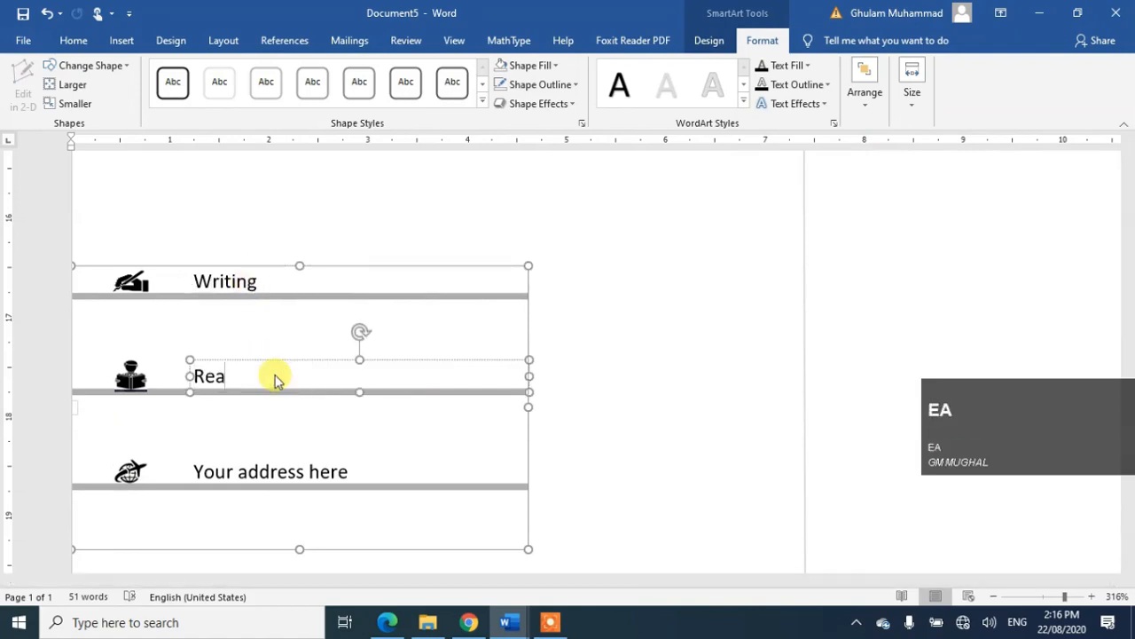
triple_click(273, 477)
type("Traveling")
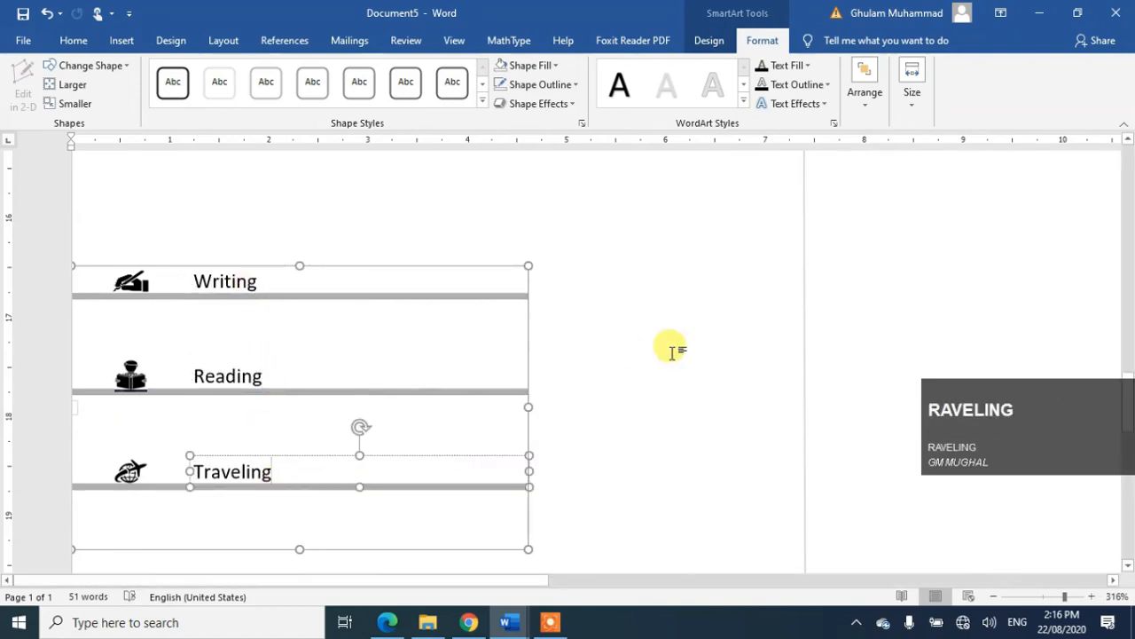
left_click(672, 352)
left_click_drag(1064, 597, 1041, 601)
Step: At 50% zoom, drag the contact list's corner to make it slightly taller
left_click(1041, 599)
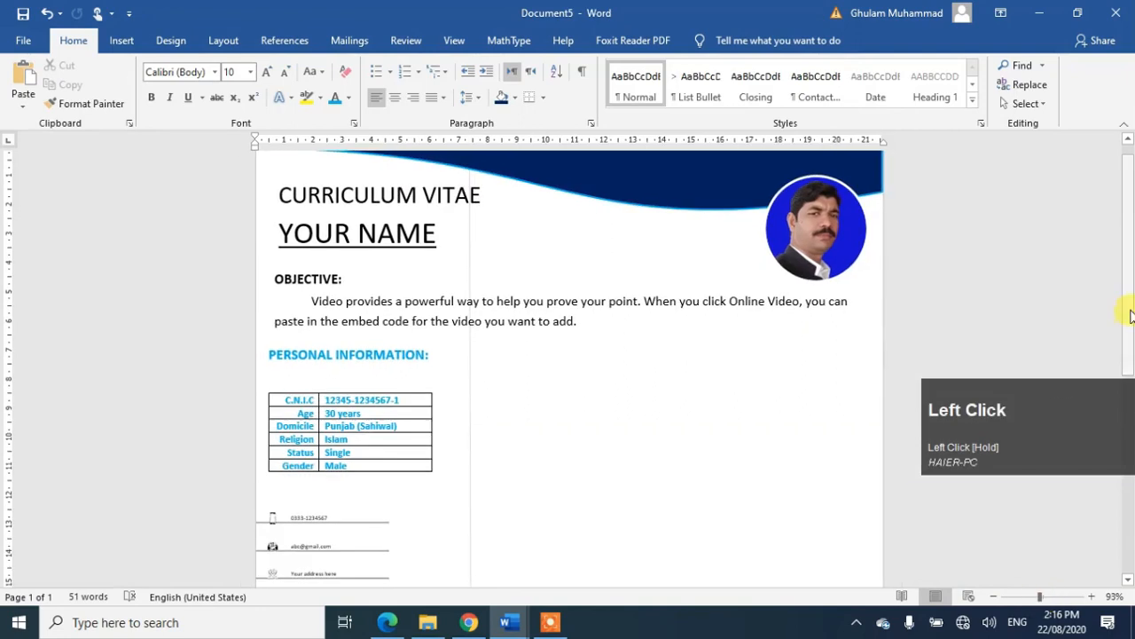
left_click(993, 597)
left_click(994, 597)
left_click_drag(1131, 279, 1131, 337)
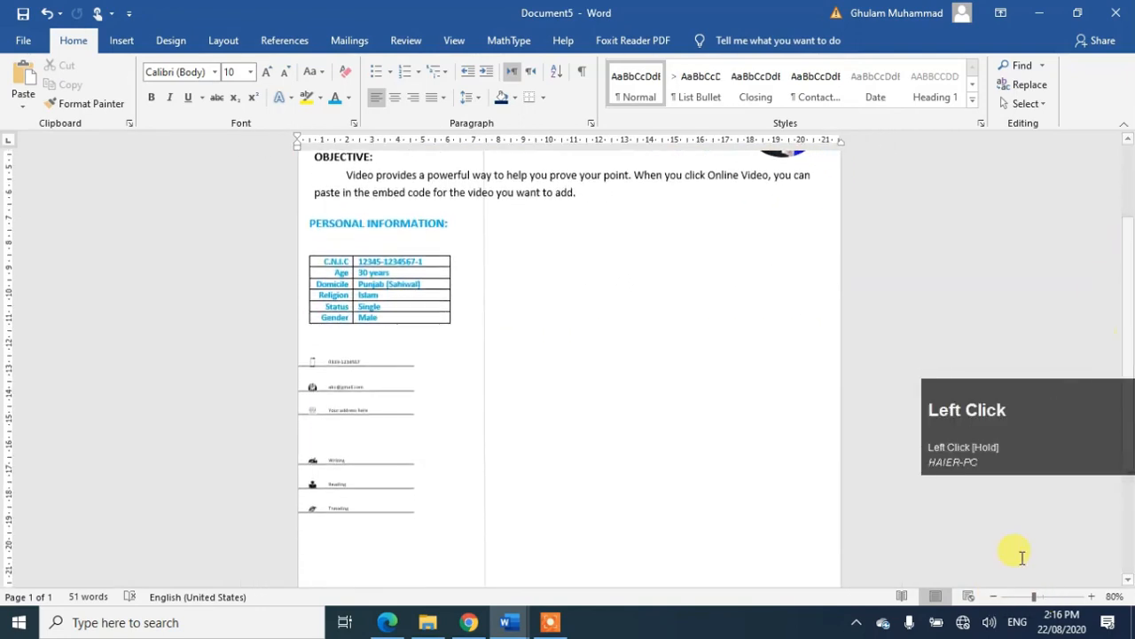
left_click(994, 598)
left_click(994, 598)
left_click(994, 598)
left_click(993, 597)
left_click(1091, 598)
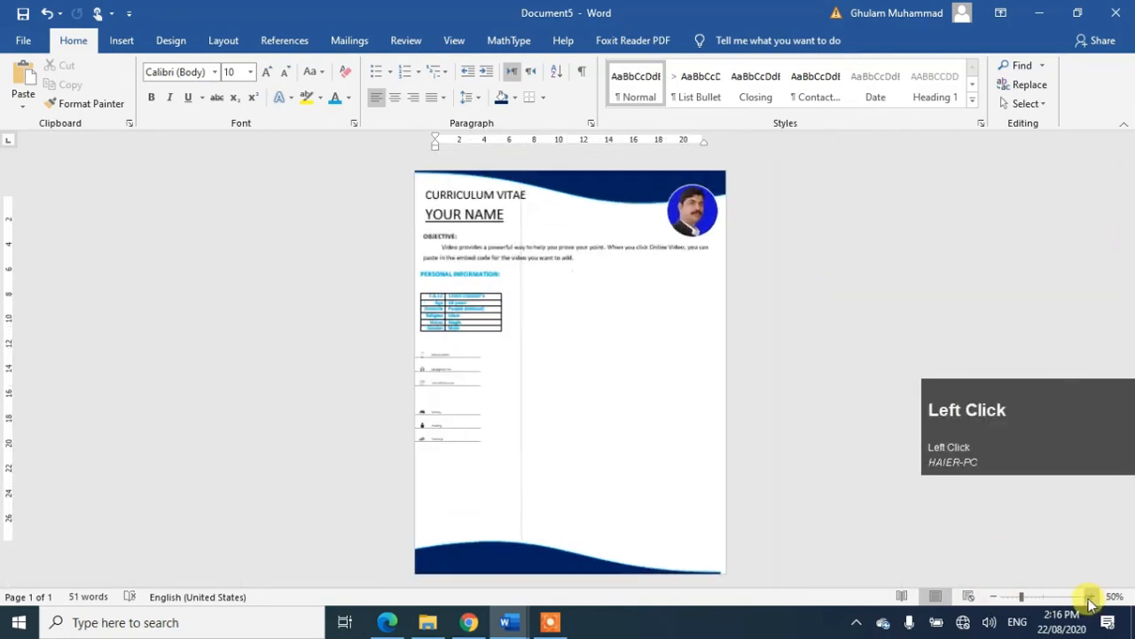
left_click(435, 427)
left_click(456, 396)
left_click_drag(474, 400, 510, 493)
Step: Nudge the hobbies list lower on the page and fine-tune the contact list's position
left_click(458, 448)
key("Down")
key("Down")
key("Down")
key("Down")
key("Down")
left_click(482, 404)
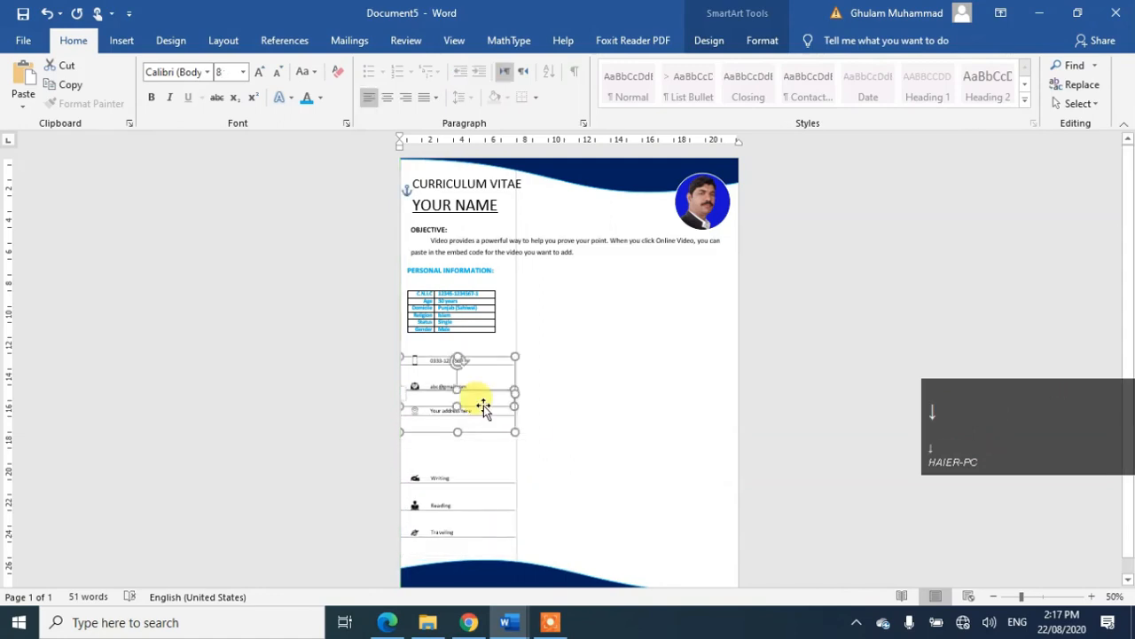
key("ctrl+z")
left_click(501, 428)
key("Down")
key("Down")
key("Down")
key("Up")
key("Up")
key("Up")
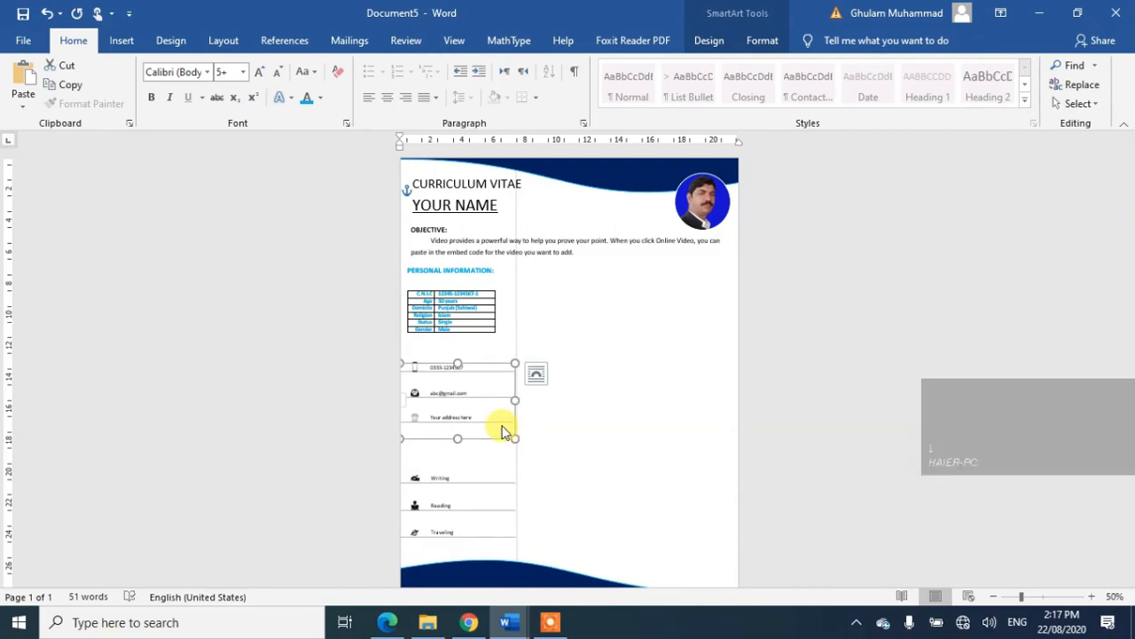
left_click(548, 241)
left_click(520, 189)
Step: Copy the CURRICULUM VITAE box beside the contact list, retype it as CONTACT in light blue
left_click_drag(518, 195, 525, 371)
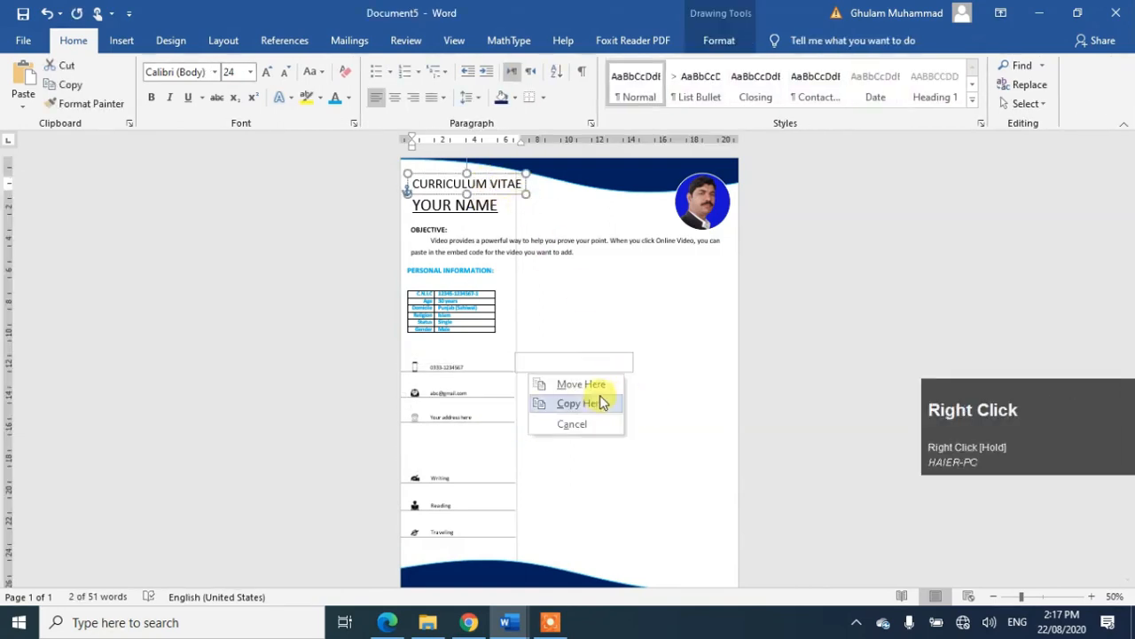
left_click(596, 400)
triple_click(608, 362)
key("Caps_Lock")
type("CON")
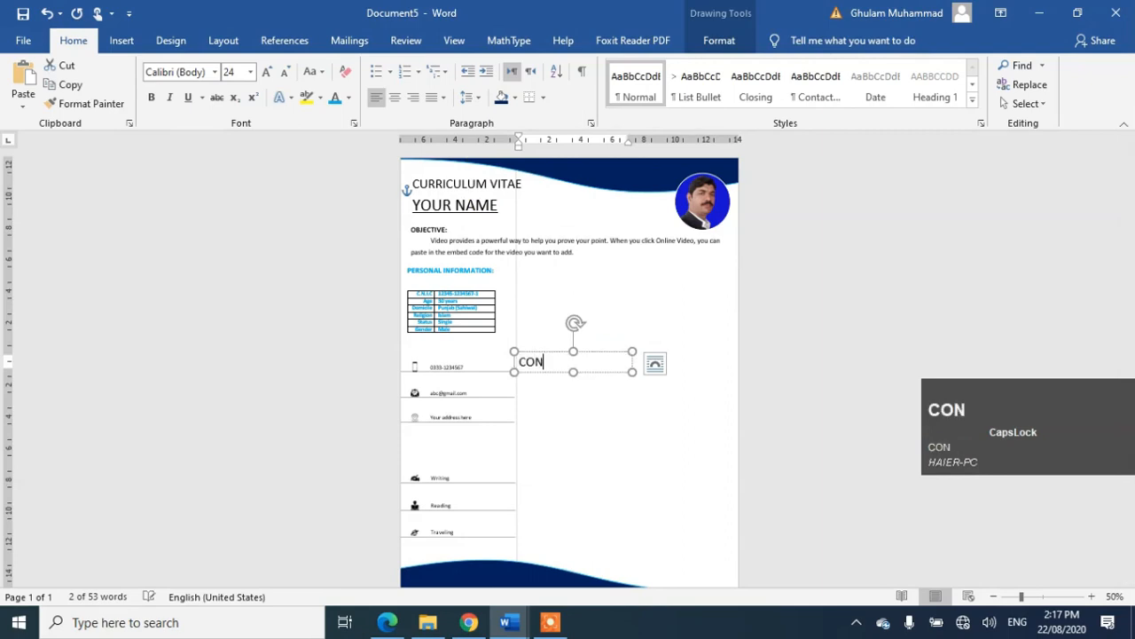
type("TACT")
left_click_drag(631, 372, 578, 371)
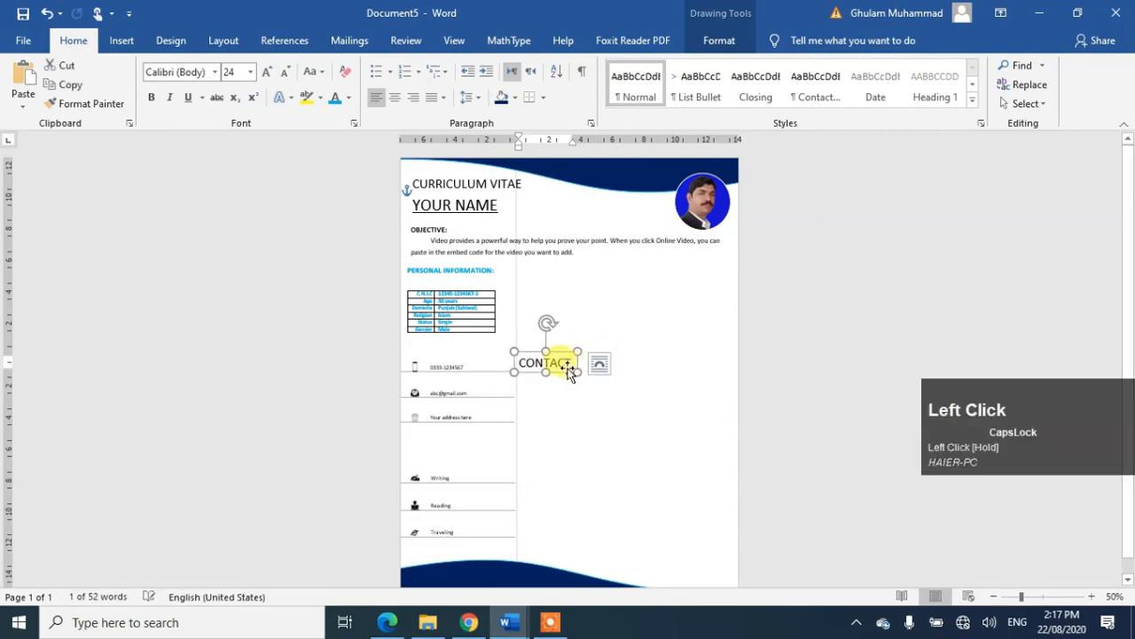
left_click(337, 104)
Step: Make a second copy of the CONTACT box lower on the page
left_click(551, 368, "ctrl")
left_click_drag(572, 372, 583, 417)
left_click(514, 445)
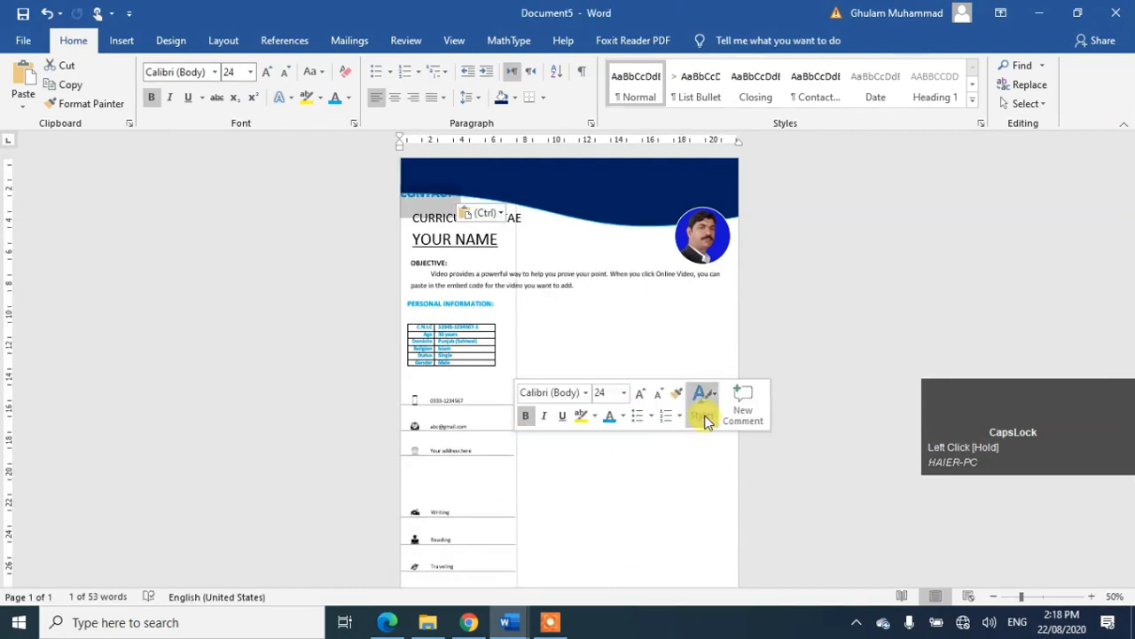
key("ctrl+z")
left_click(637, 424)
left_click(567, 365)
left_click_drag(577, 364, 582, 412)
left_click(537, 441)
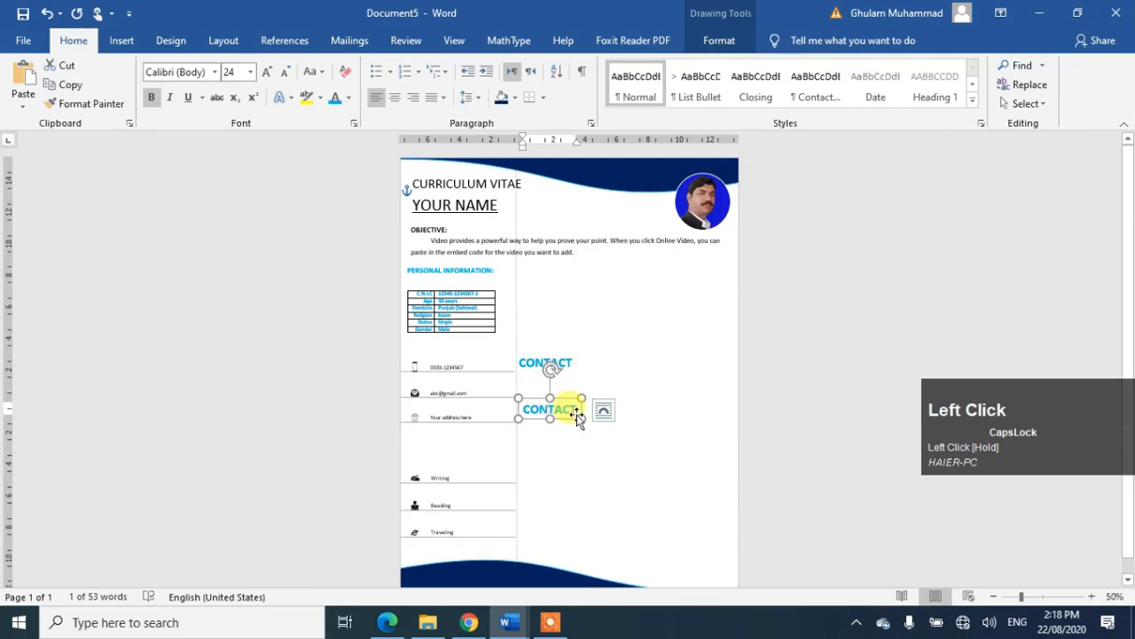
left_click(562, 350)
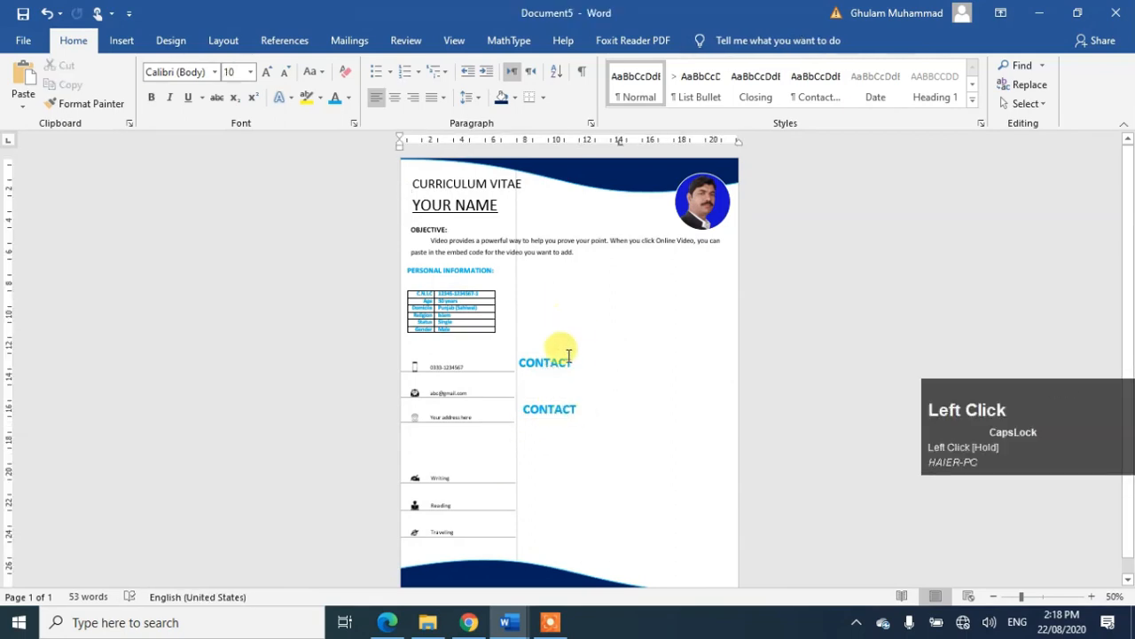
Step: Shrink the CONTACT heading to 14 pt and narrow its text box
left_click(570, 363)
double_click(572, 364)
key("ctrl+bracketleft")
key("ctrl+bracketleft")
key("ctrl+bracketleft")
key("ctrl+bracketleft")
key("ctrl+bracketleft")
key("ctrl+bracketleft")
key("ctrl+bracketleft")
key("ctrl+bracketleft")
key("ctrl+bracketleft")
key("ctrl+bracketleft")
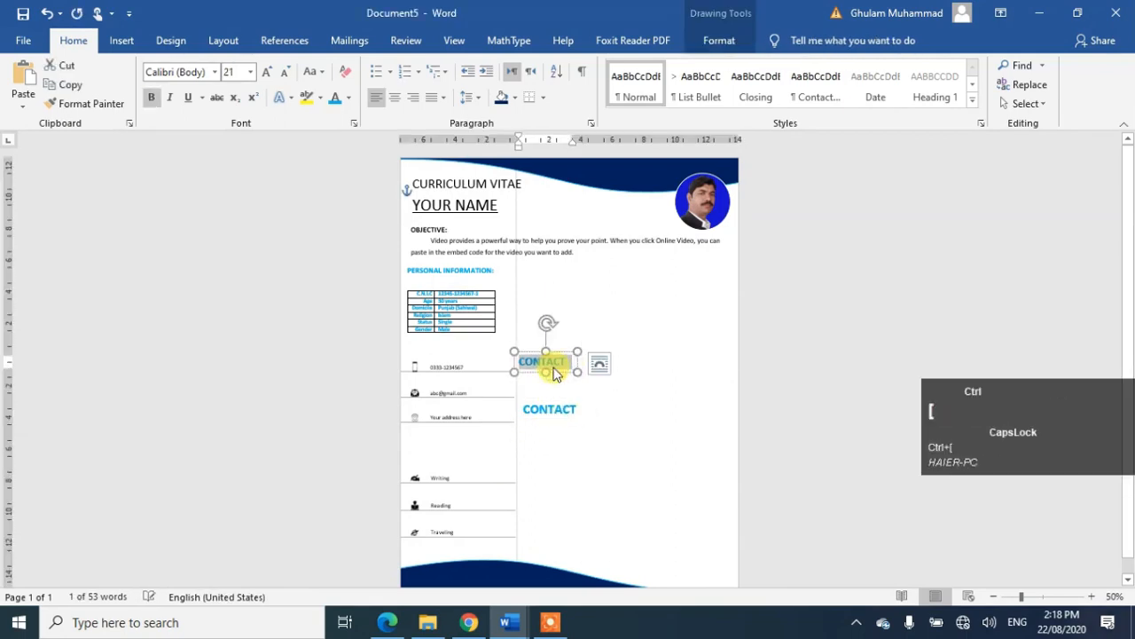
left_click_drag(574, 367, 435, 364)
Step: Shrink the second heading to 14 pt, move it above Writing, and rename it HOBIES
double_click(566, 418)
key("ctrl+bracketleft")
key("ctrl+bracketleft")
key("ctrl+bracketleft")
key("ctrl+bracketleft")
key("ctrl+bracketleft")
key("ctrl+bracketleft")
key("ctrl+bracketleft")
key("ctrl+bracketleft")
key("ctrl+bracketleft")
key("ctrl+bracketleft")
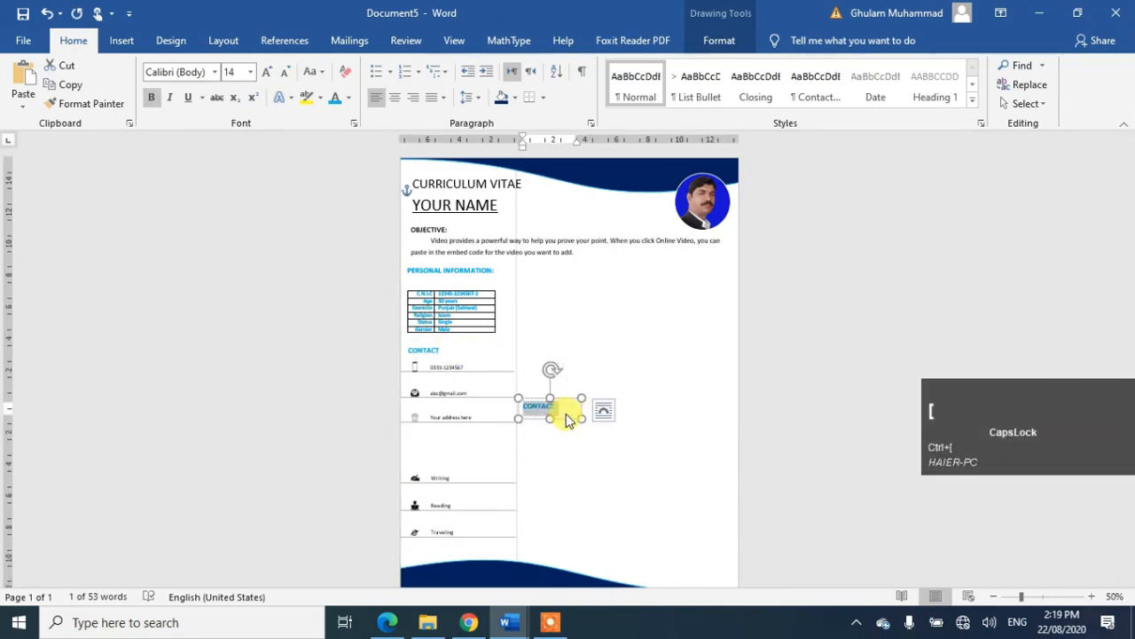
left_click_drag(556, 407, 439, 463)
double_click(426, 462)
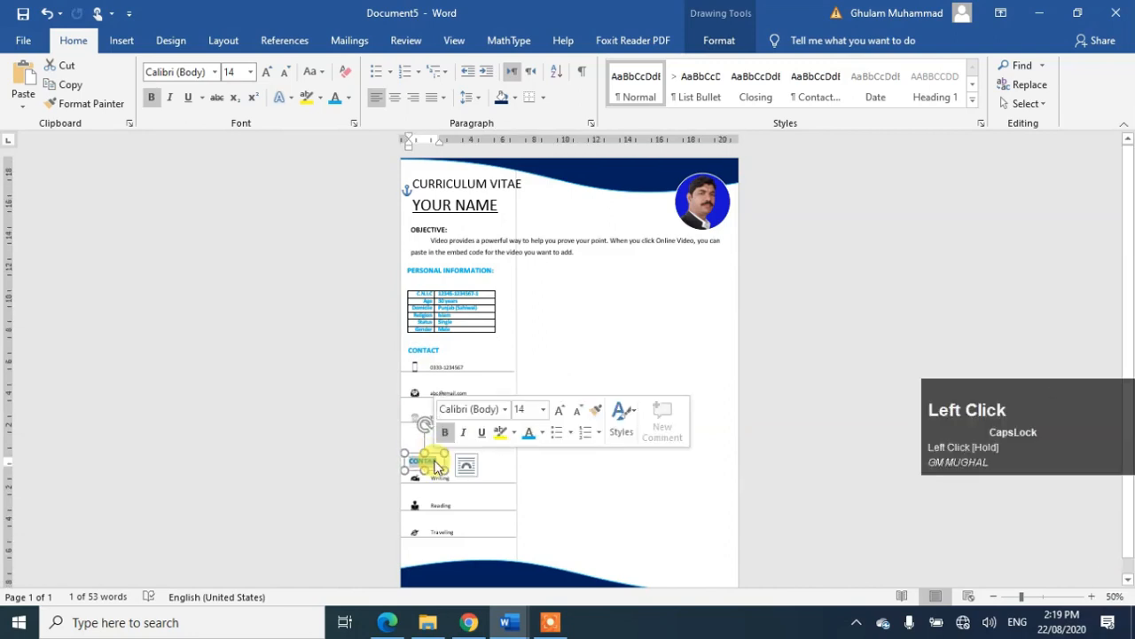
type("HOBIES")
left_click(596, 441)
left_click_drag(1021, 596, 1046, 596)
left_click_drag(1123, 279, 1125, 393)
left_click(159, 305)
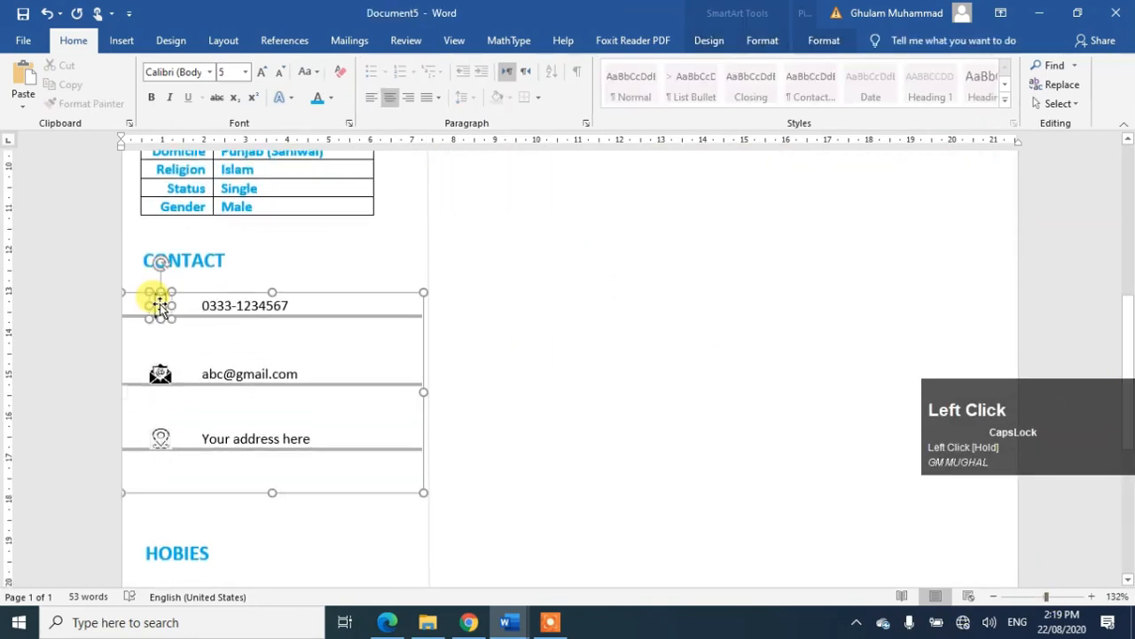
left_click(158, 373)
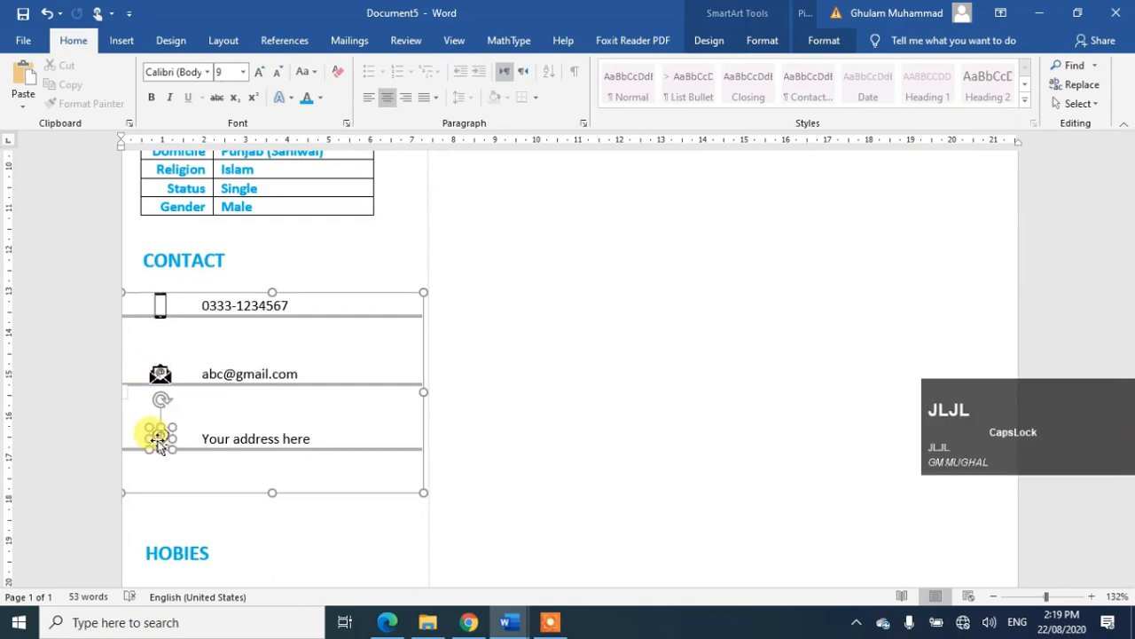
left_click(494, 420)
scroll(494, 421, "up", 5)
left_click_drag(1126, 242, 887, 286)
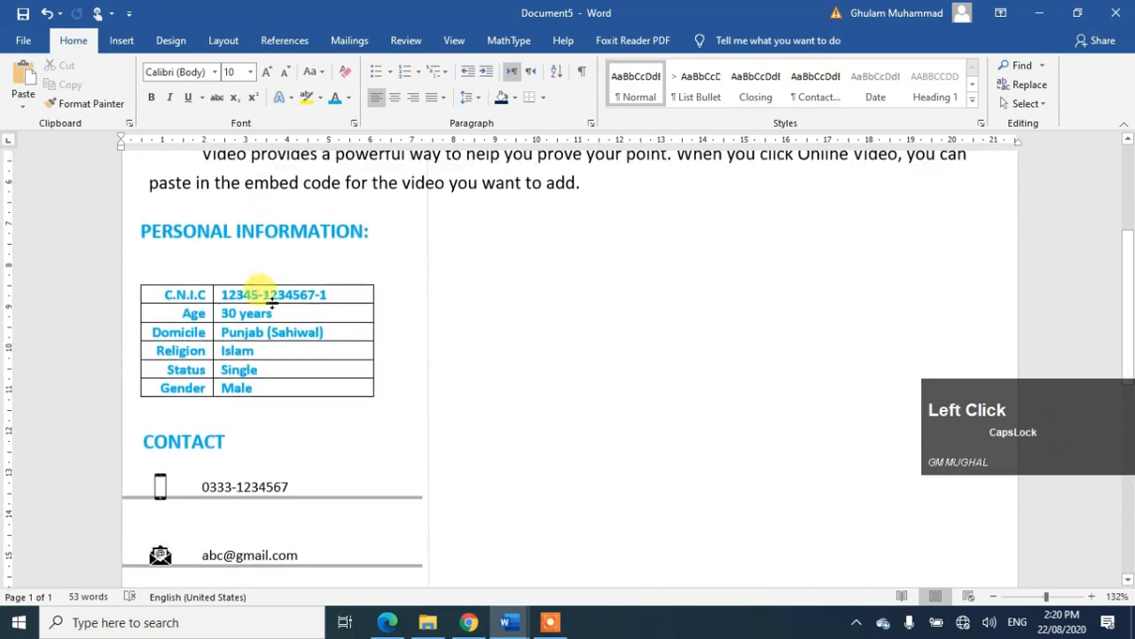
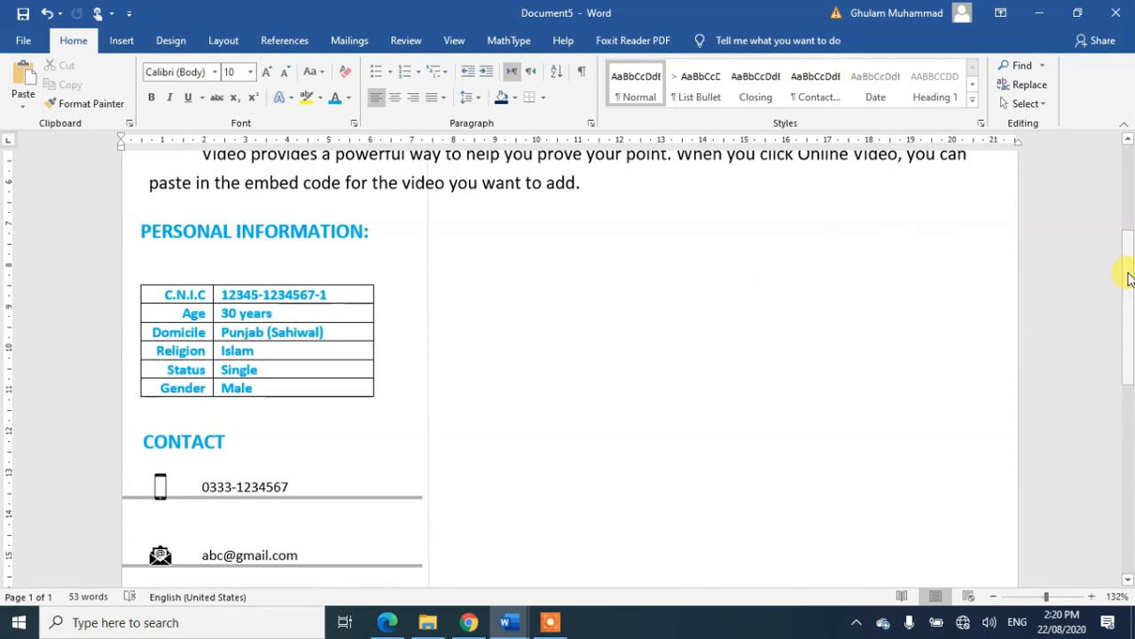
Step: Copy the CONTACT heading box into the right column and begin retitling it ACADEMIC
left_click(213, 439)
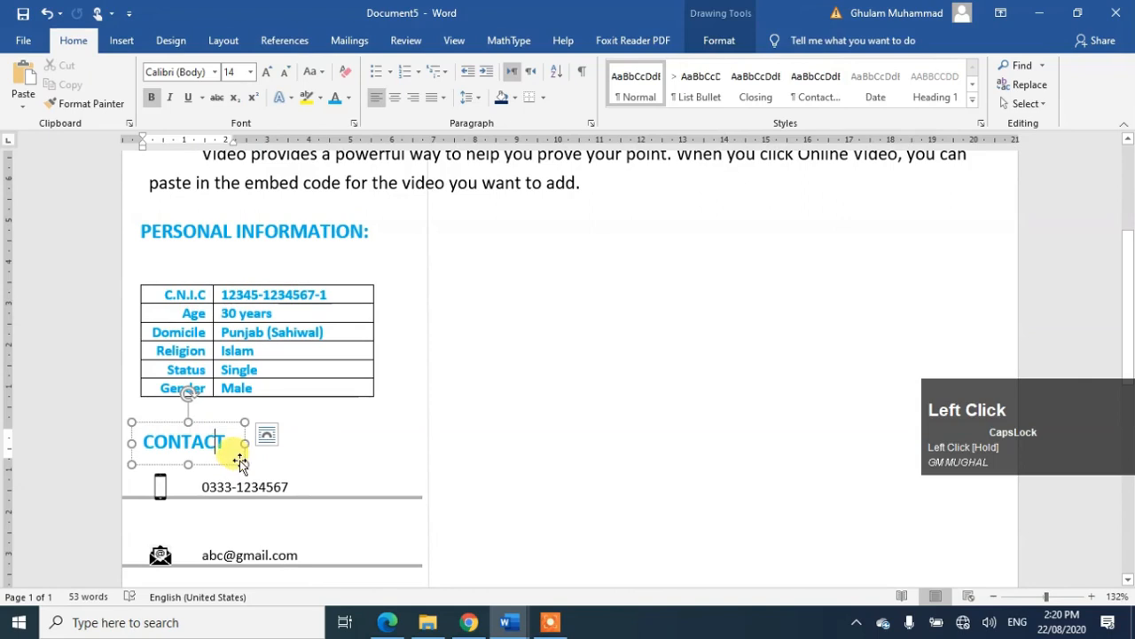
left_click(242, 460)
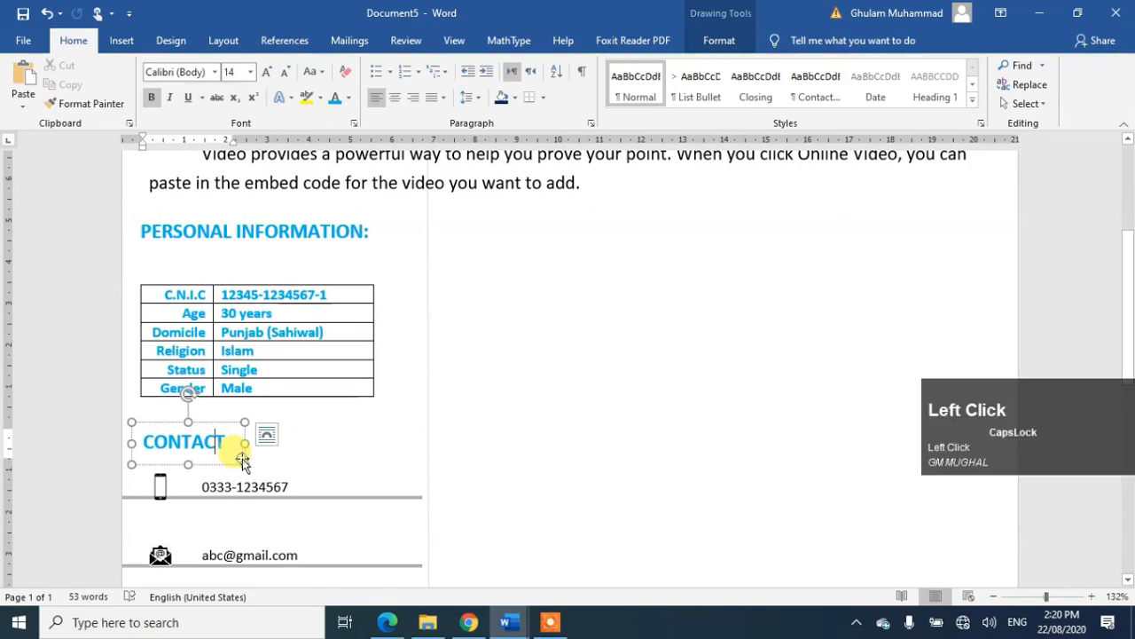
left_click_drag(430, 452, 555, 253)
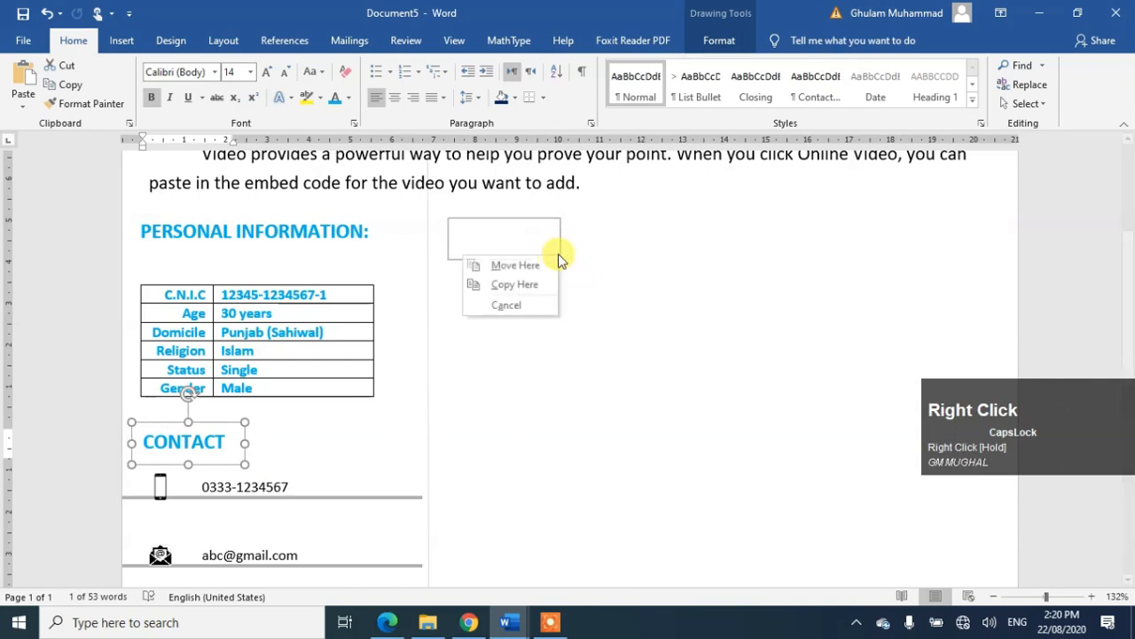
left_click(522, 284)
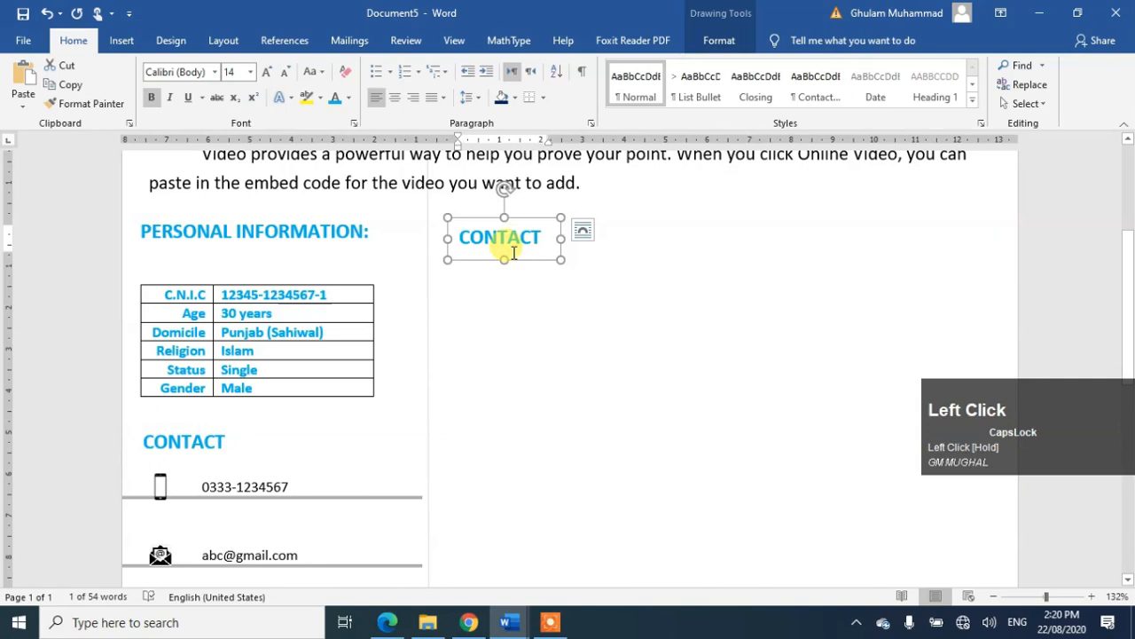
key("Up")
key("Up")
key("Up")
key("Up")
key("Up")
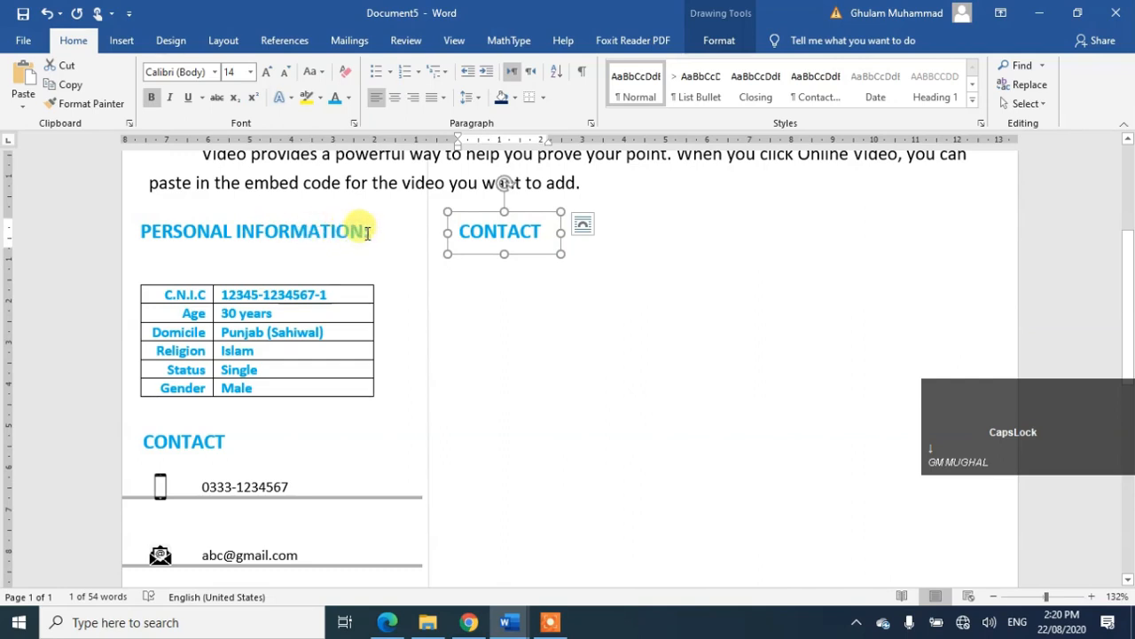
double_click(538, 240)
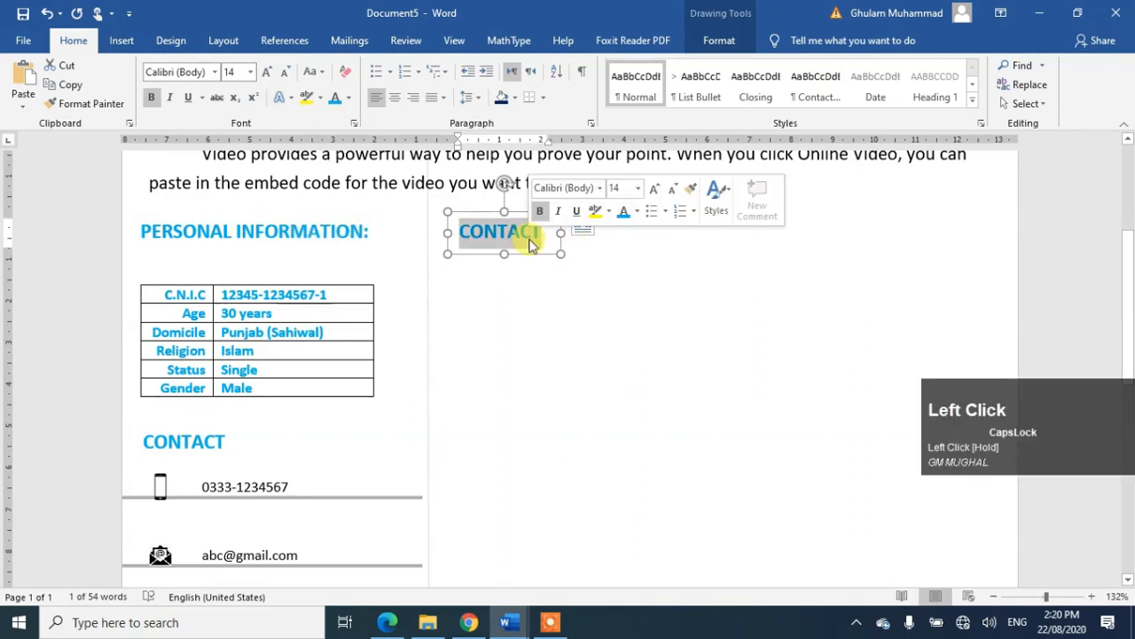
type("ACADEMI")
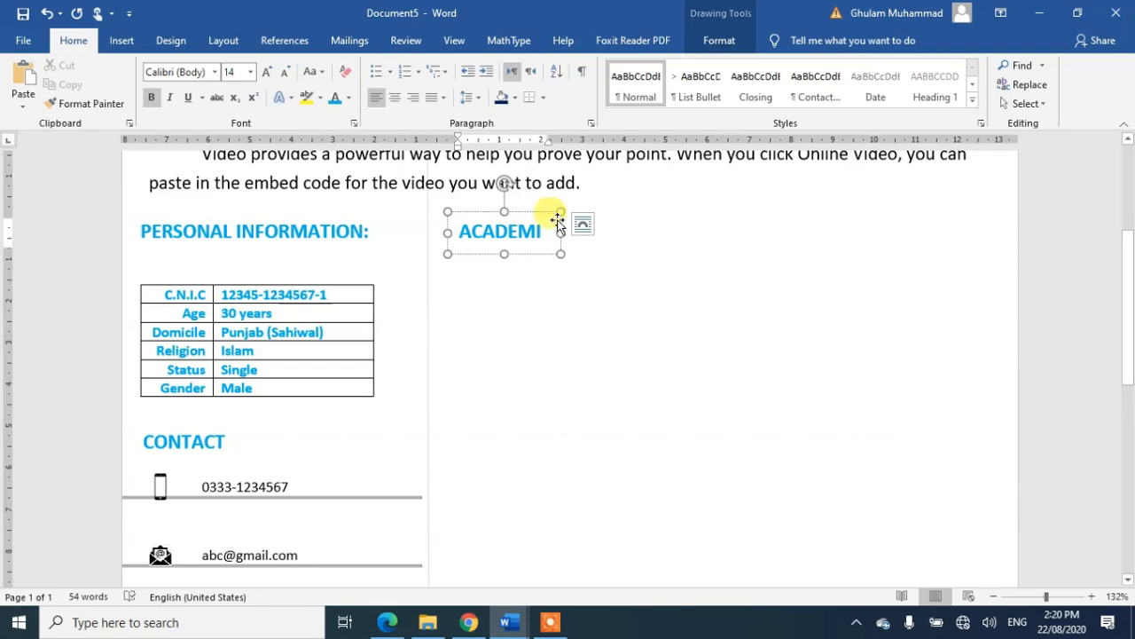
Step: Complete the heading as 'ACADEMIC QUALIFICATION:', enlarge the box, and add an empty line below
left_click_drag(560, 230, 876, 230)
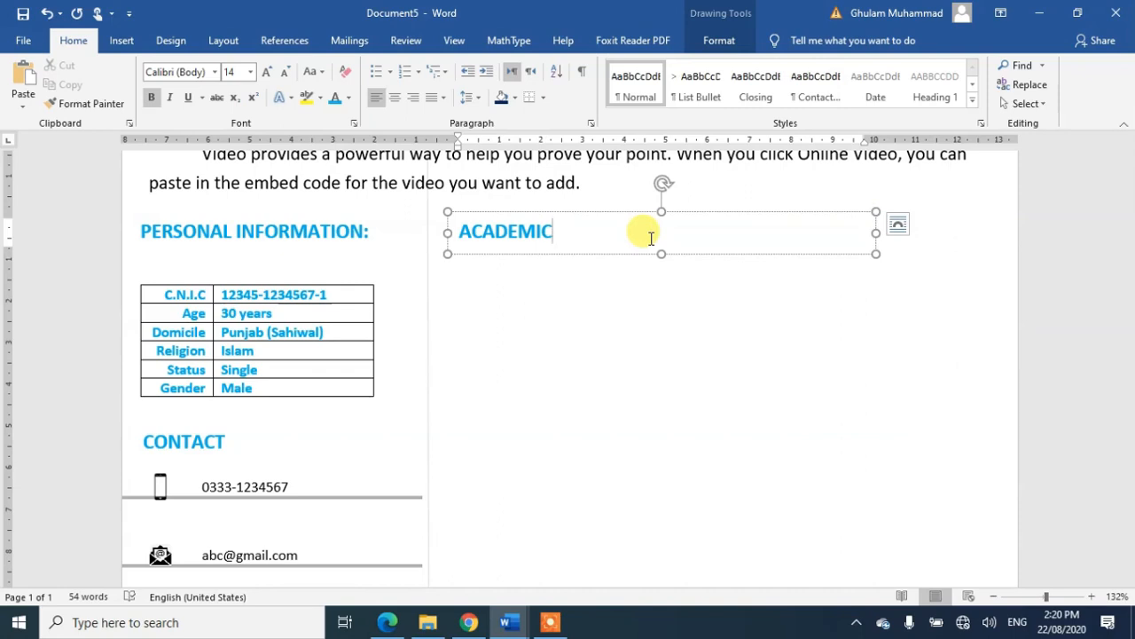
type("QUALIFICATION")
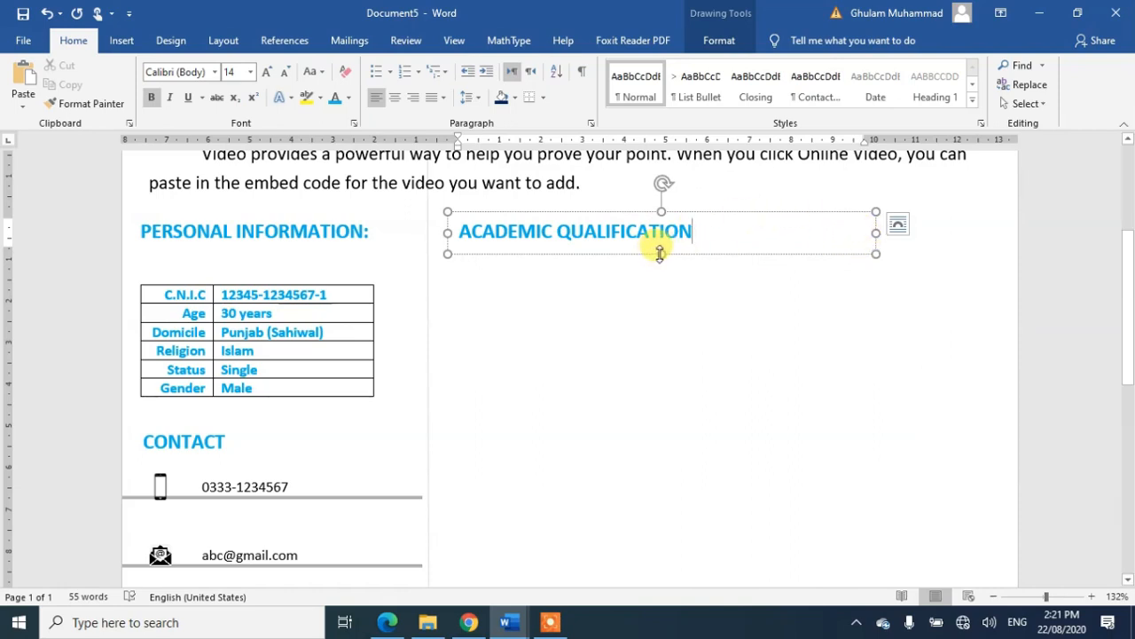
left_click_drag(661, 254, 663, 503)
left_click_drag(872, 357, 1012, 336)
left_click(713, 235)
type(":")
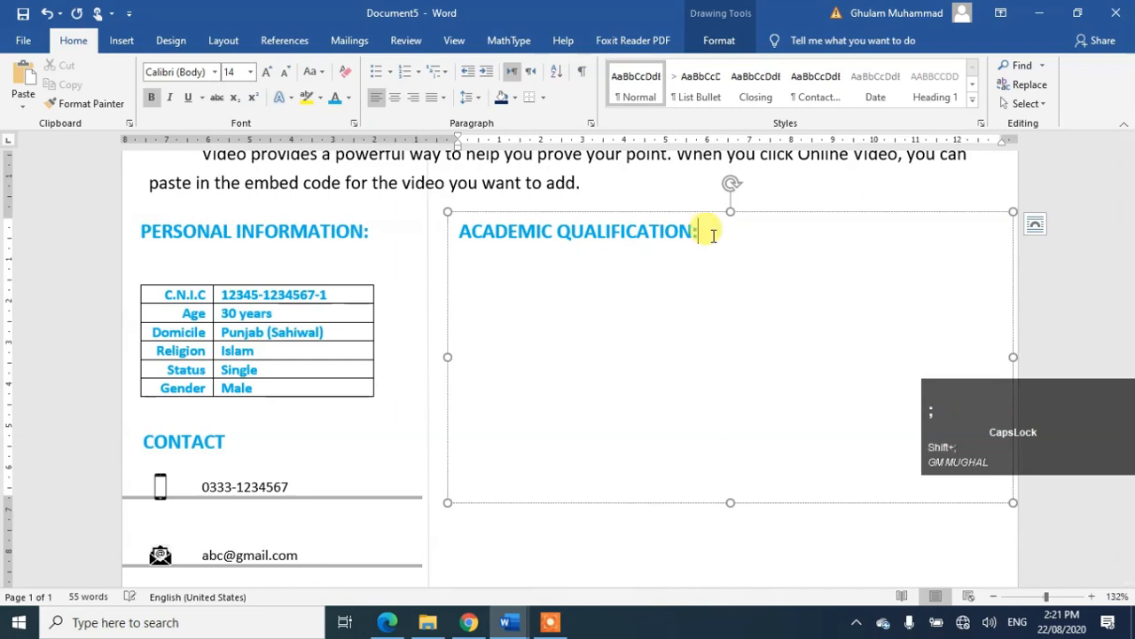
key("Return")
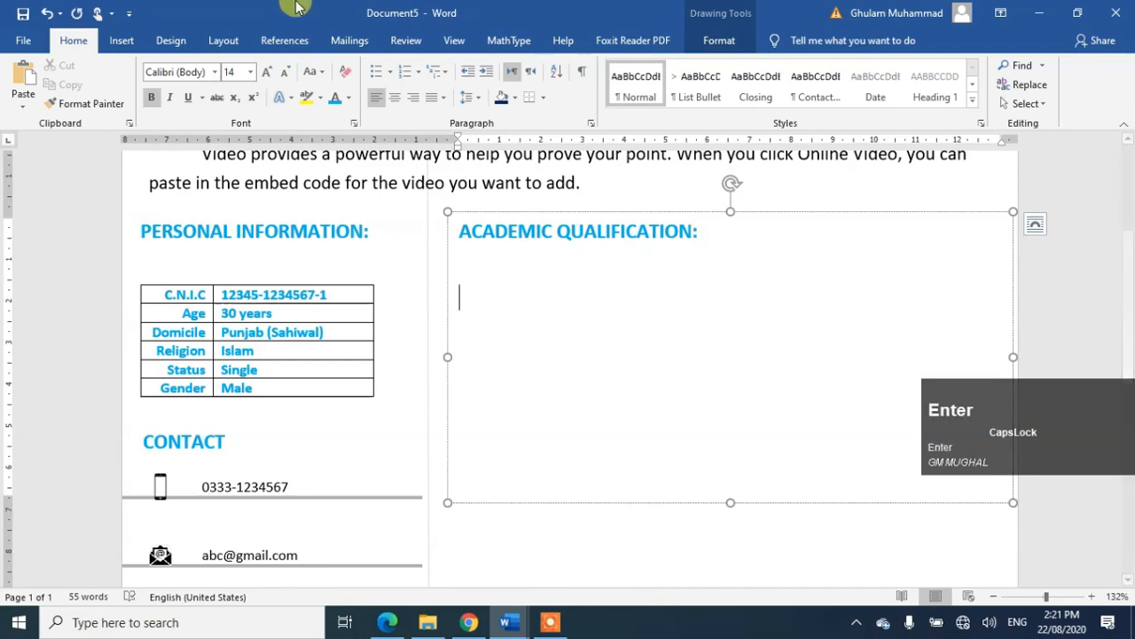
left_click(120, 40)
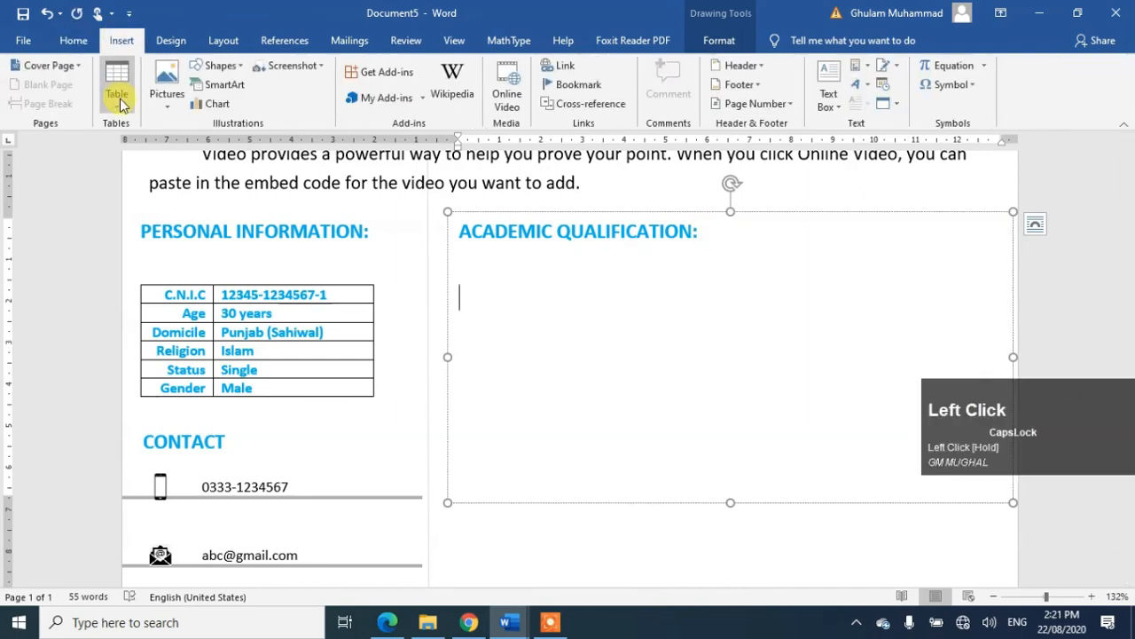
Step: Insert a five-column, one-row table and enter the headers 'Sr. No' and 'Degree Title'
left_click(119, 99)
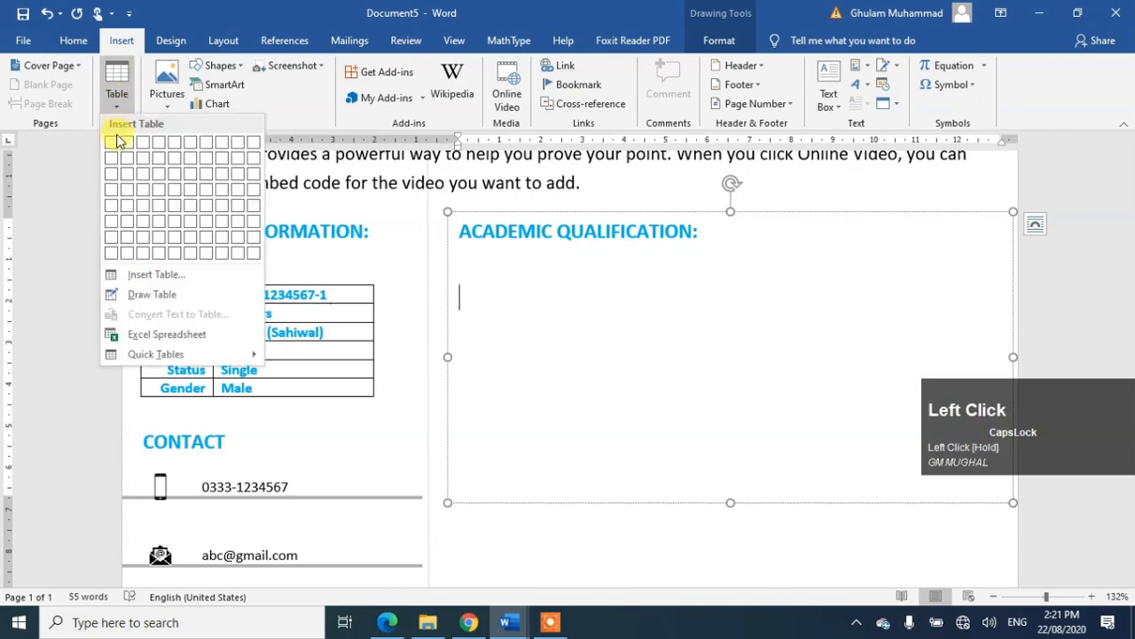
left_click(173, 147)
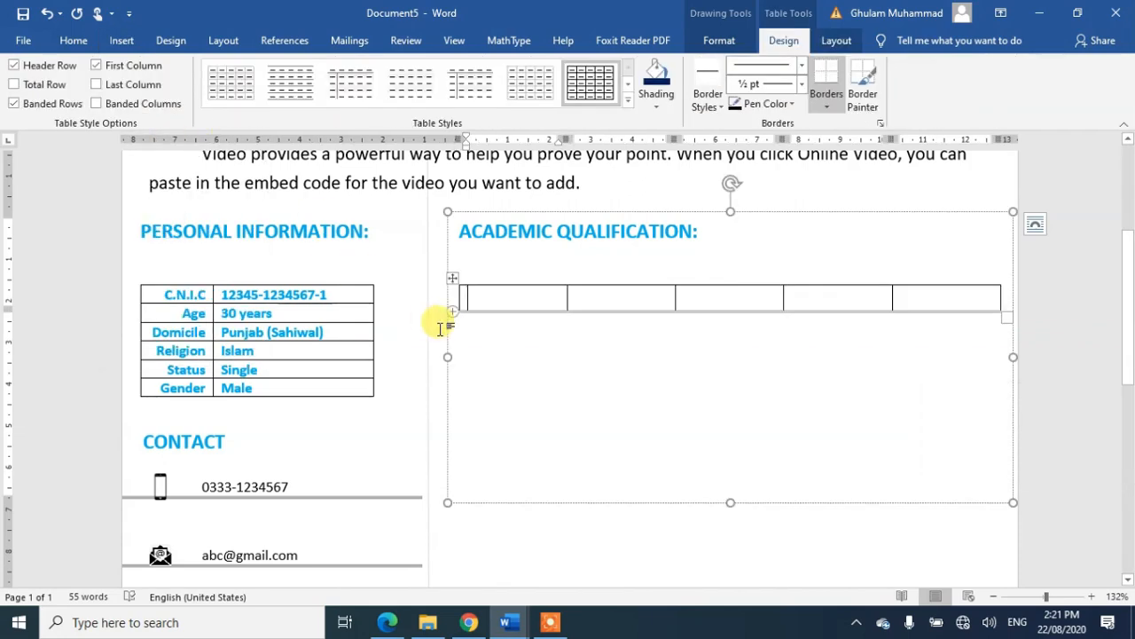
type("S")
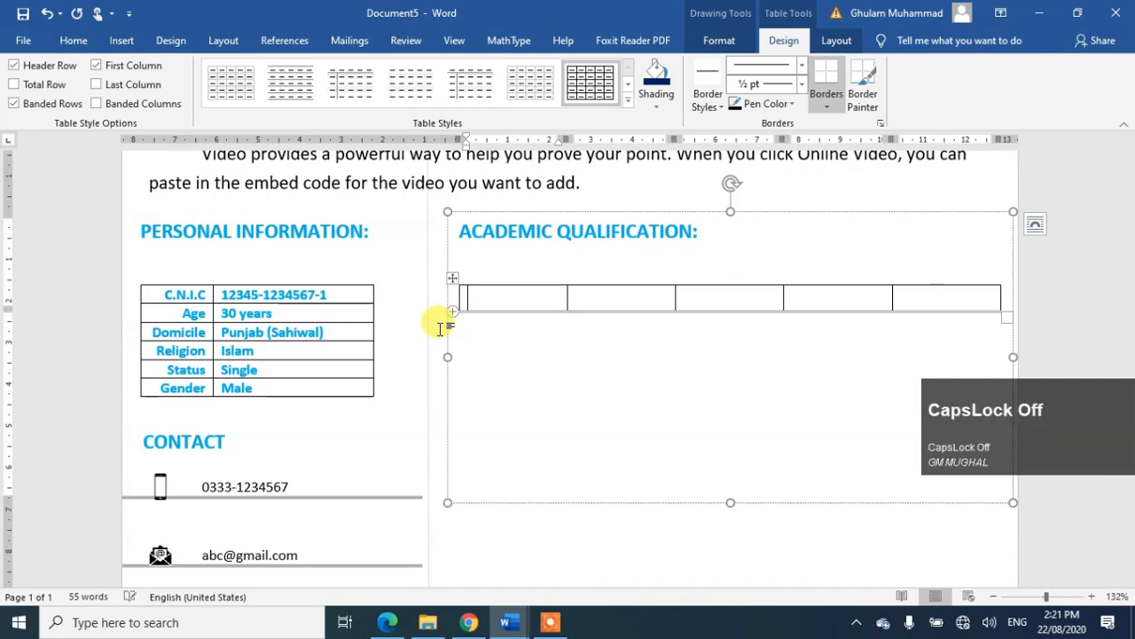
type("r. No")
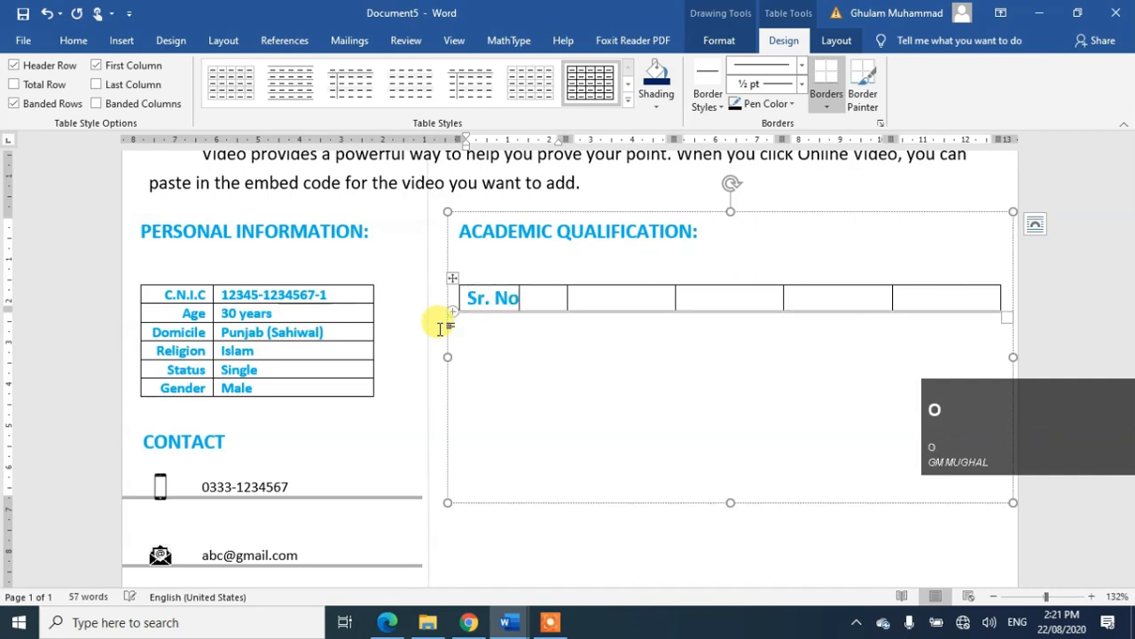
type("Degree Tiel")
key("BackSpace")
key("BackSpace")
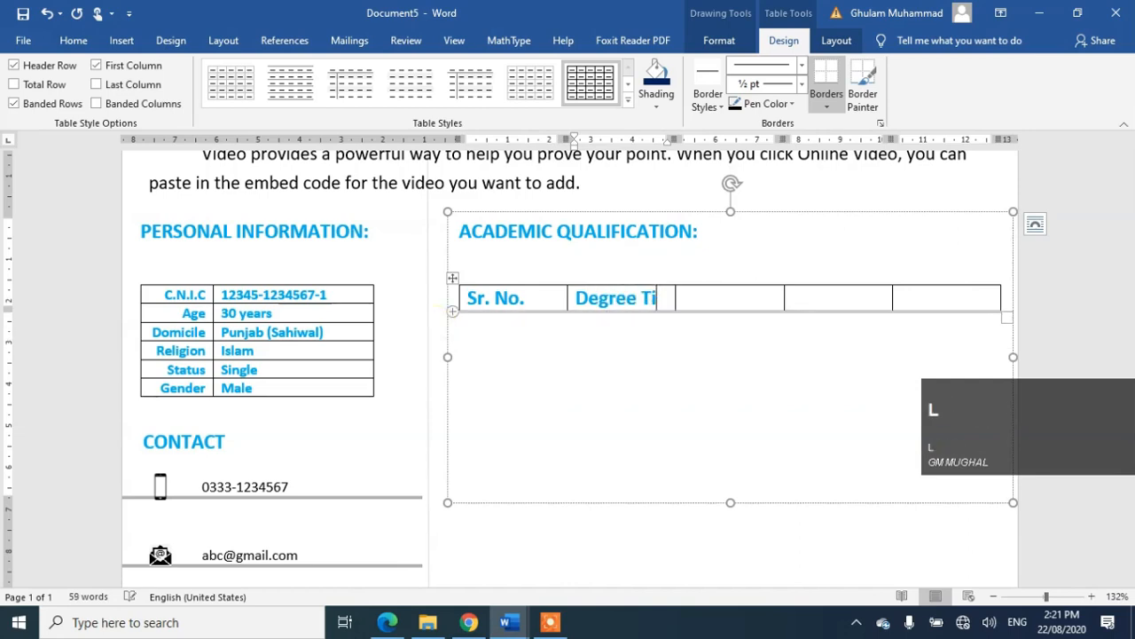
type("le")
key("Tab")
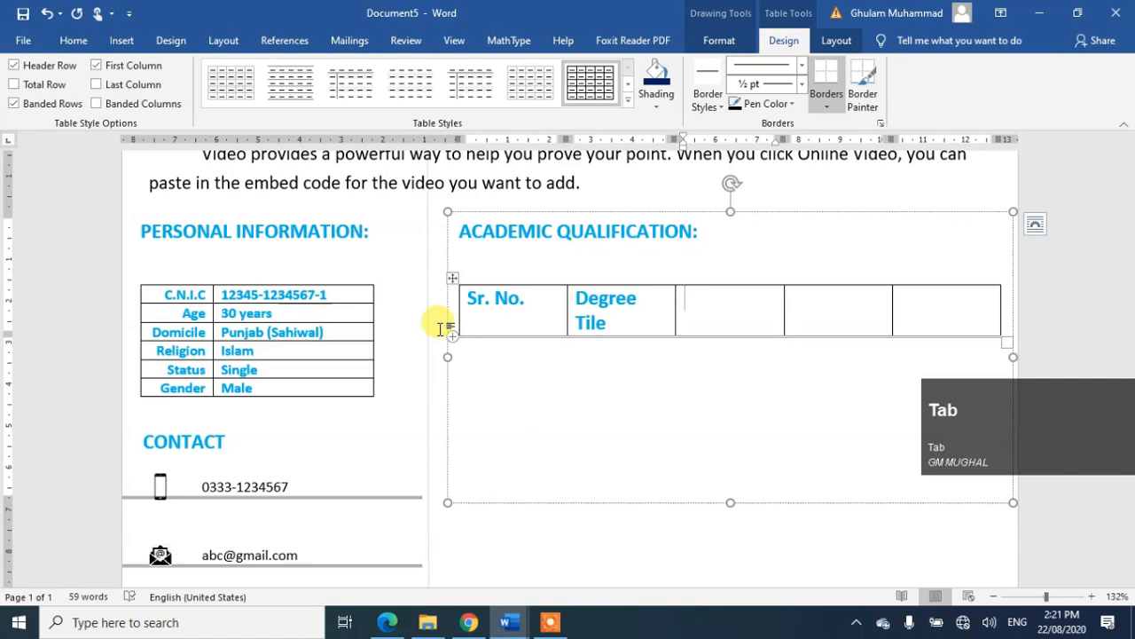
key("shift+Tab")
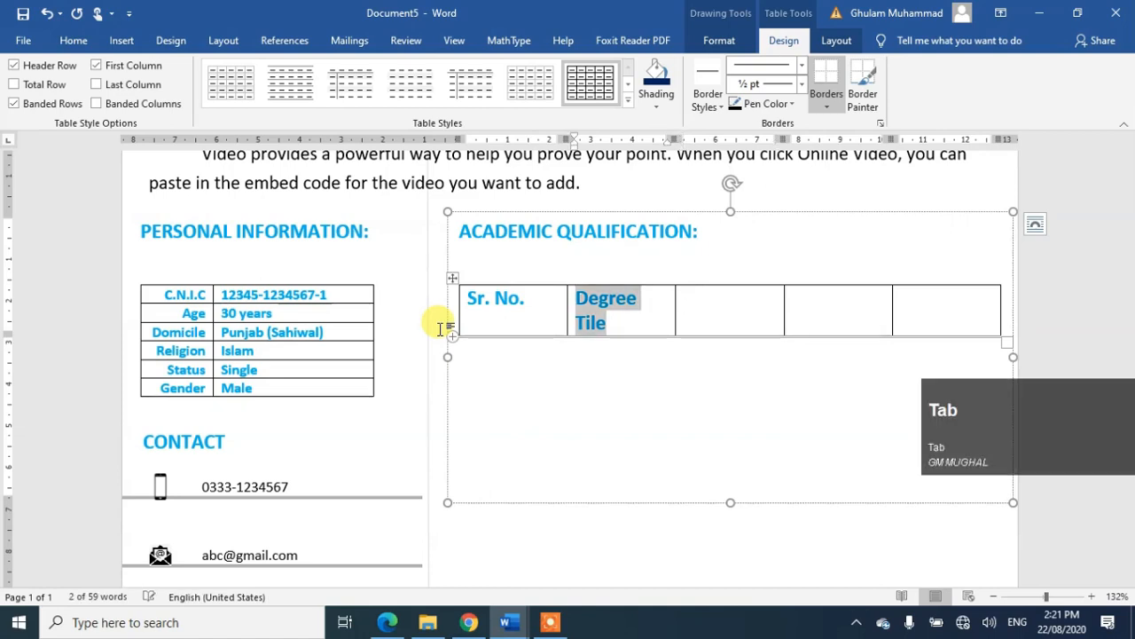
key("Right")
key("BackSpace")
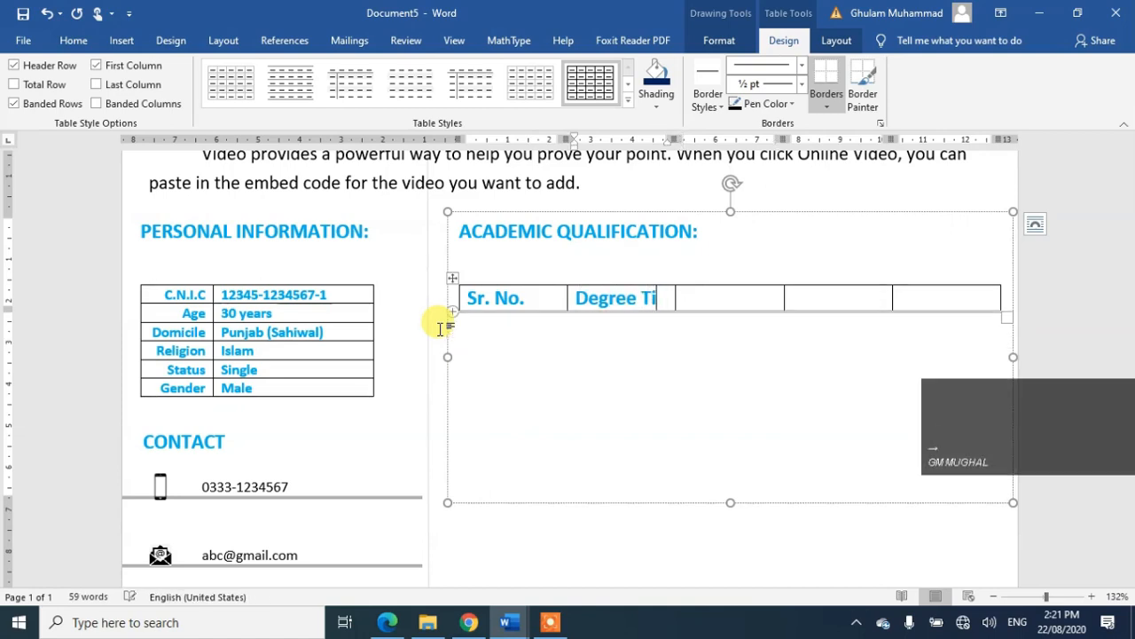
type("tle")
key("Tab")
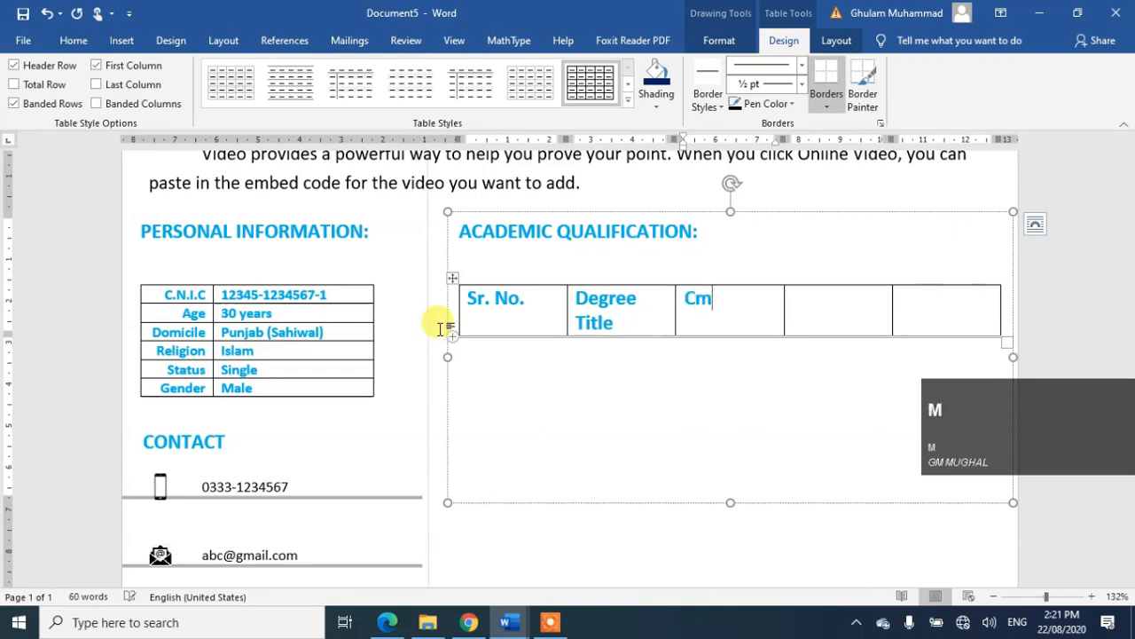
Step: Fill the remaining headers with 'Completing year', 'Division' and 'Board/University'
type("Comp")
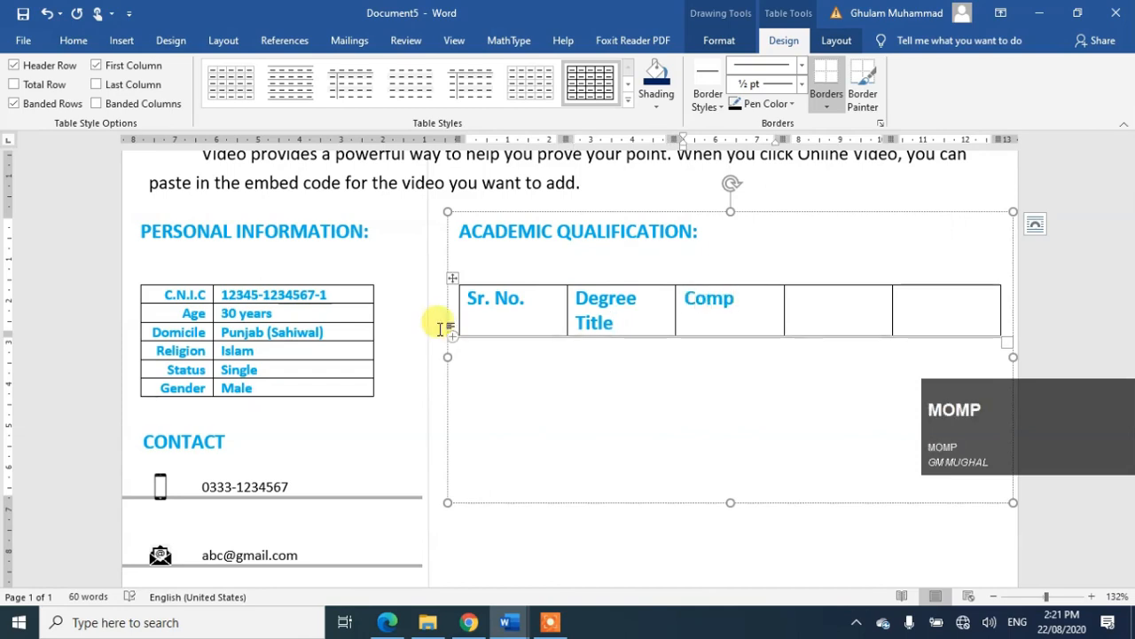
type("leting yer")
key("BackSpace")
type("ar")
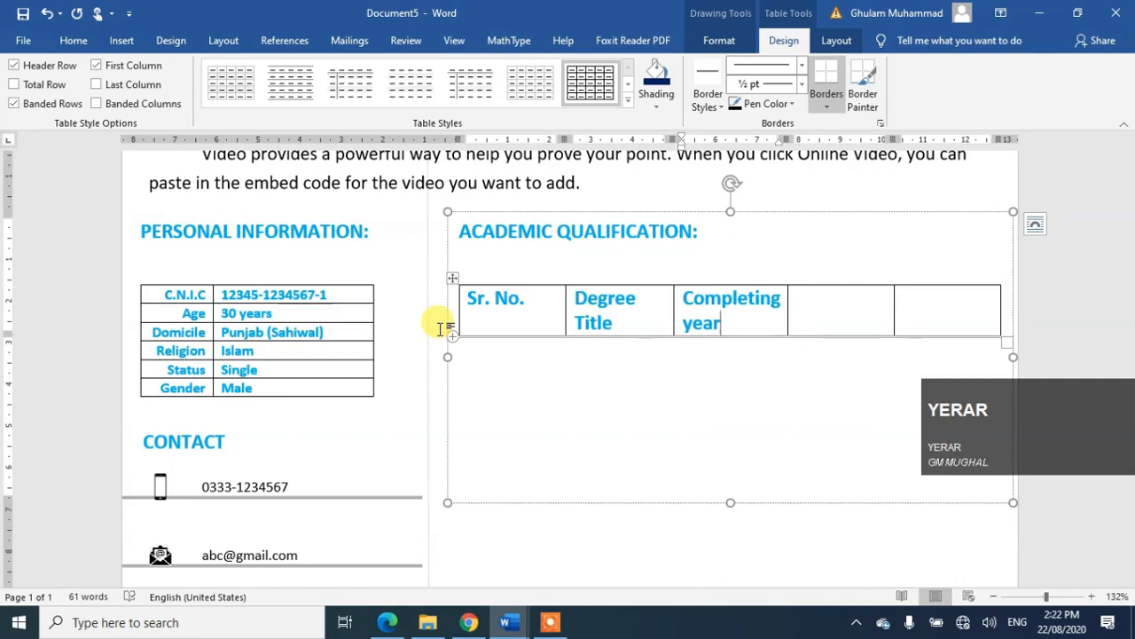
key("Tab")
type("Division")
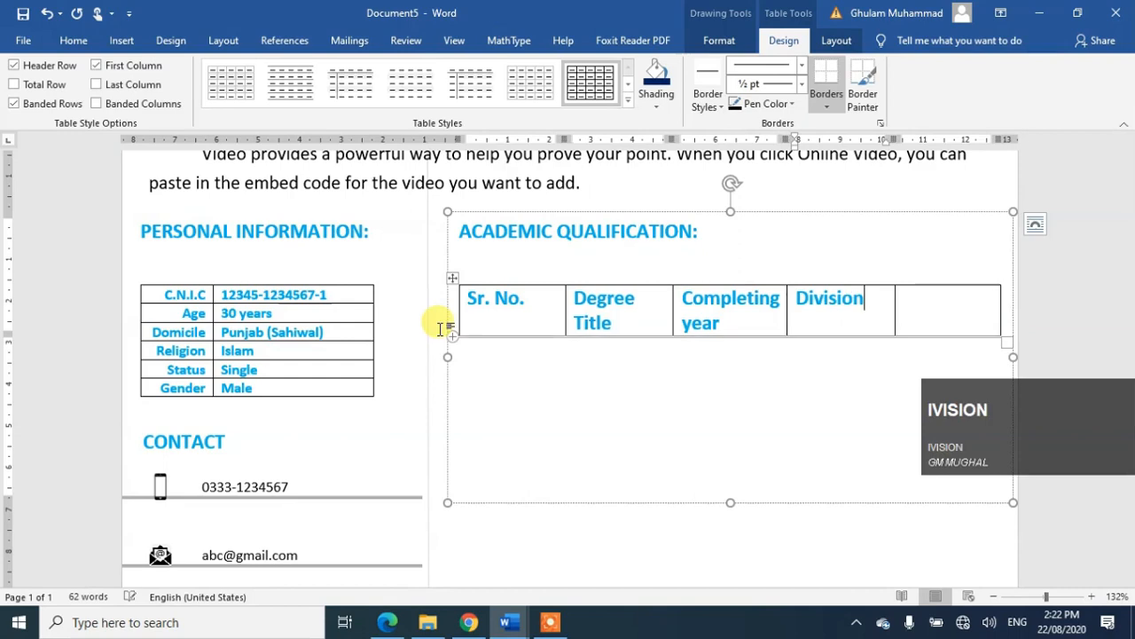
key("Tab")
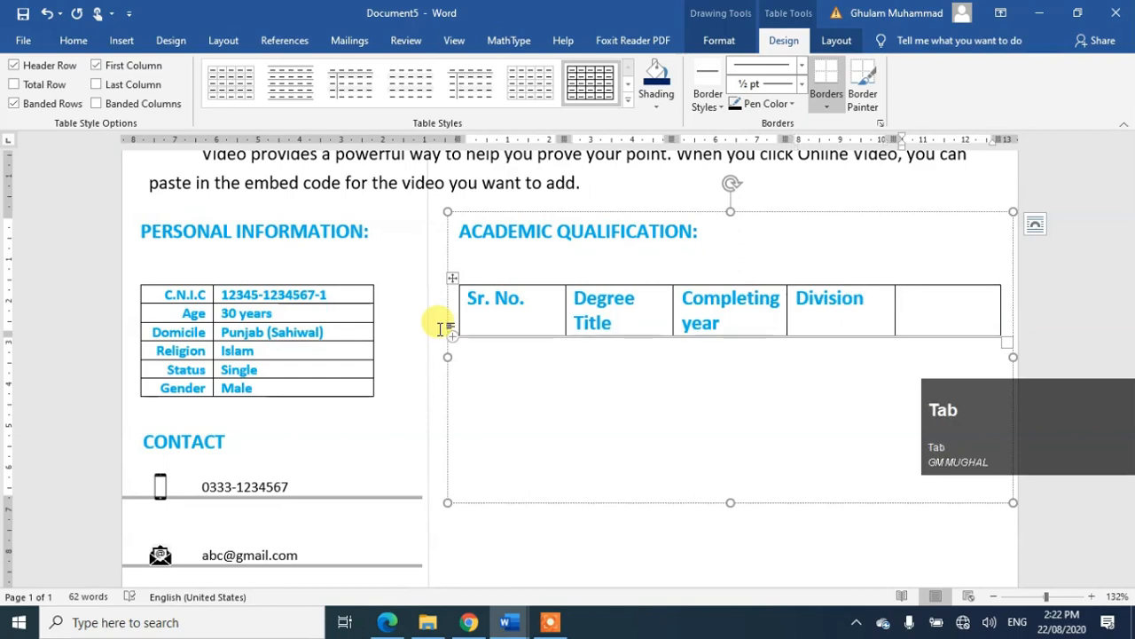
left_click(727, 234)
type("b")
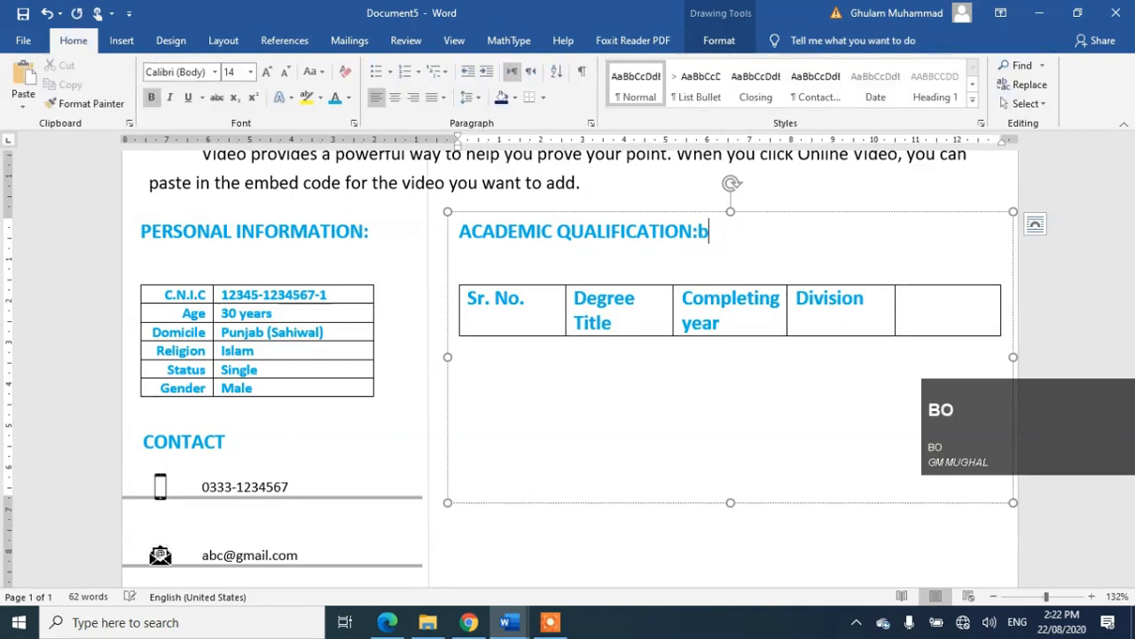
left_click(931, 308)
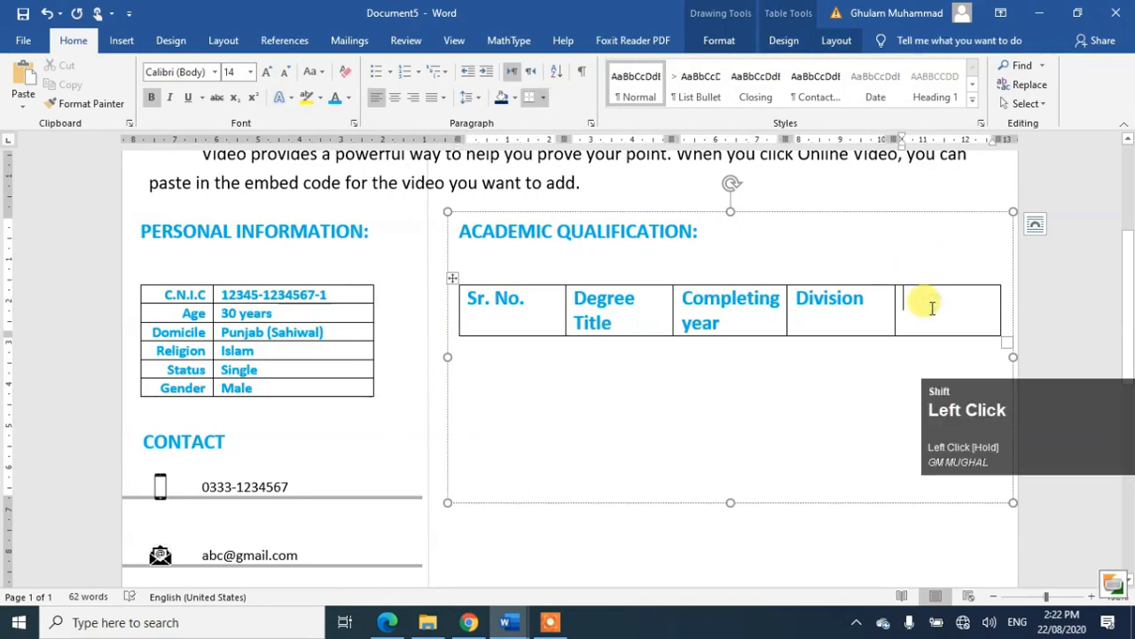
type("Board")
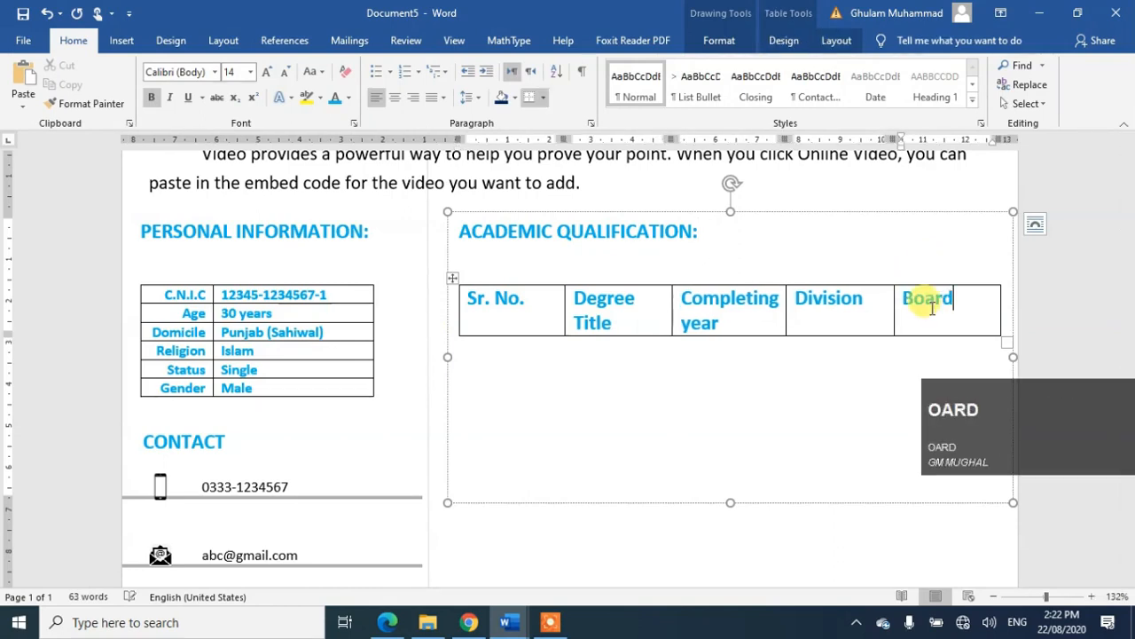
type("/Univer")
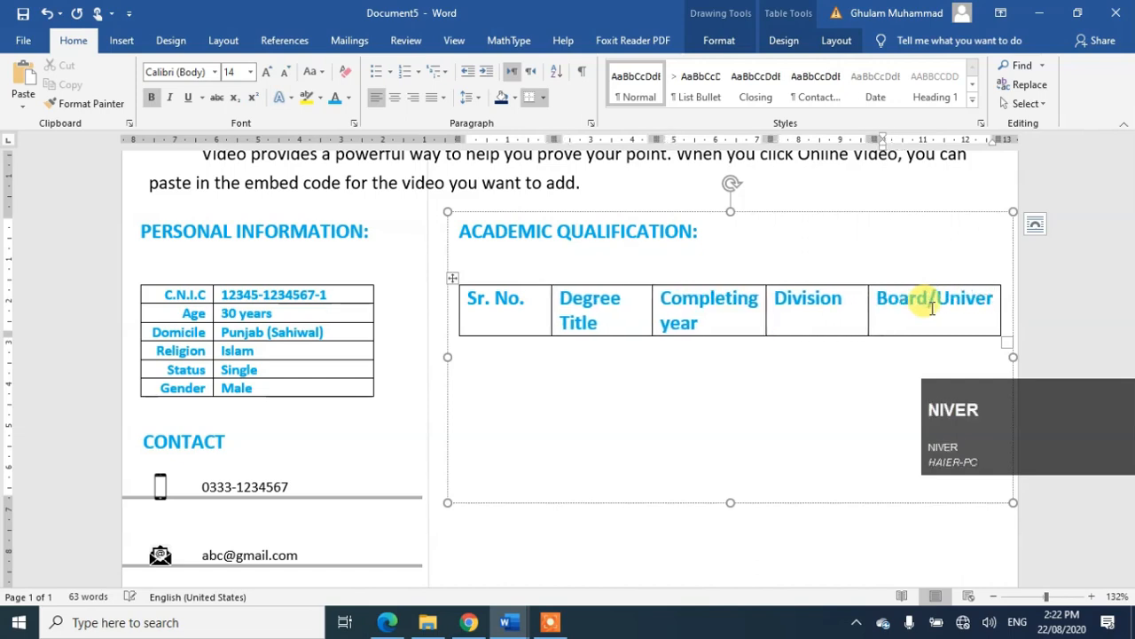
type("sity")
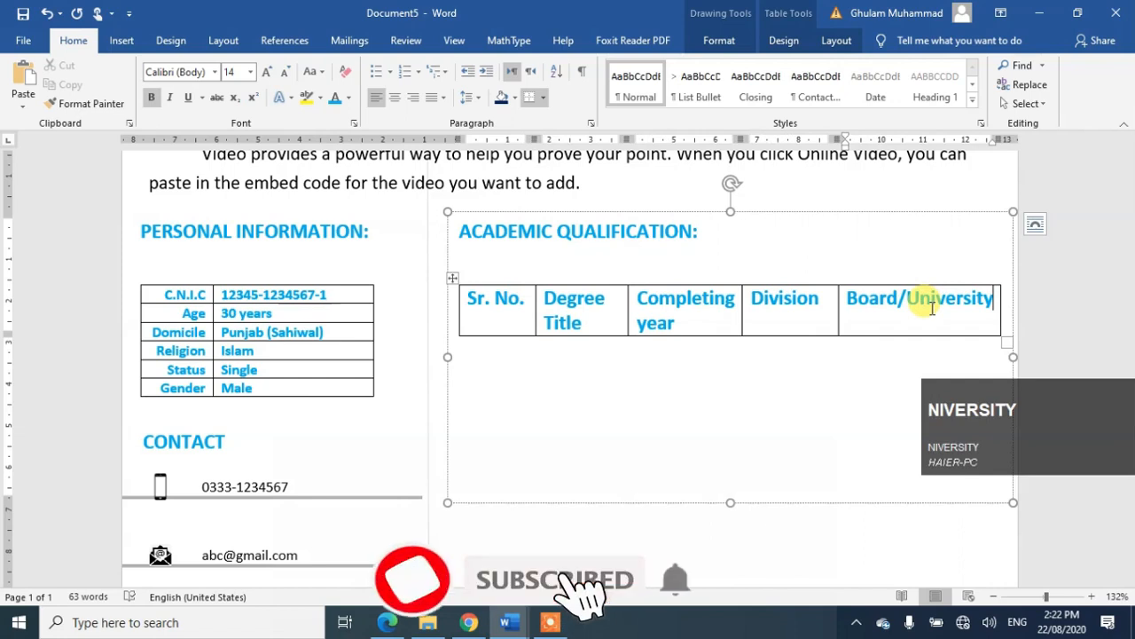
Step: Centre the header row labels horizontally and vertically using Align Center
left_click(449, 314)
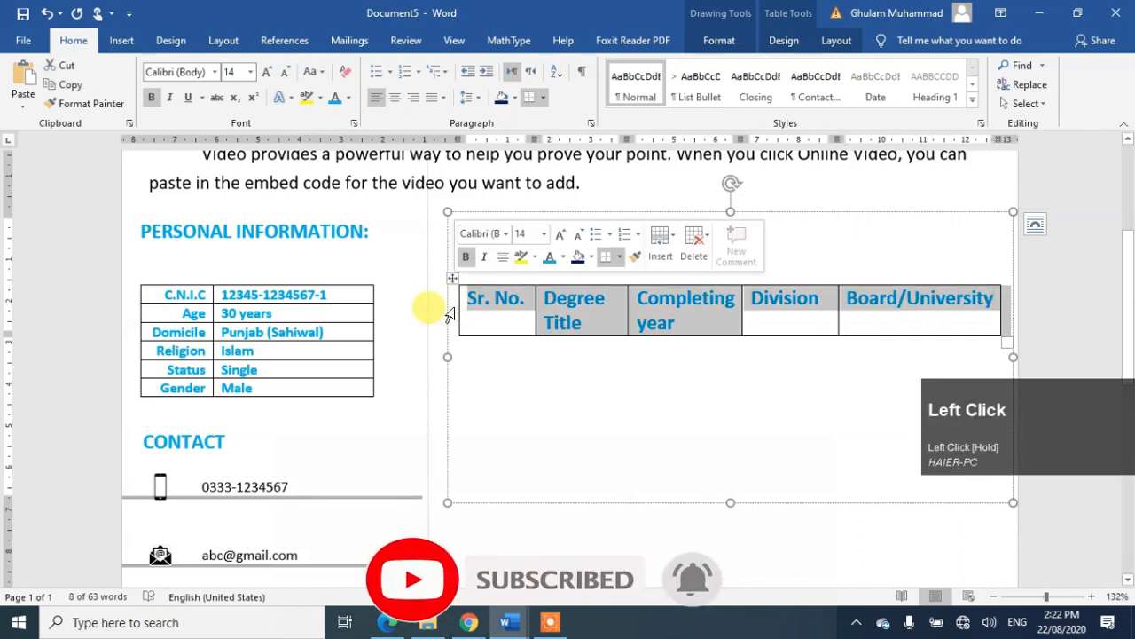
left_click(530, 235)
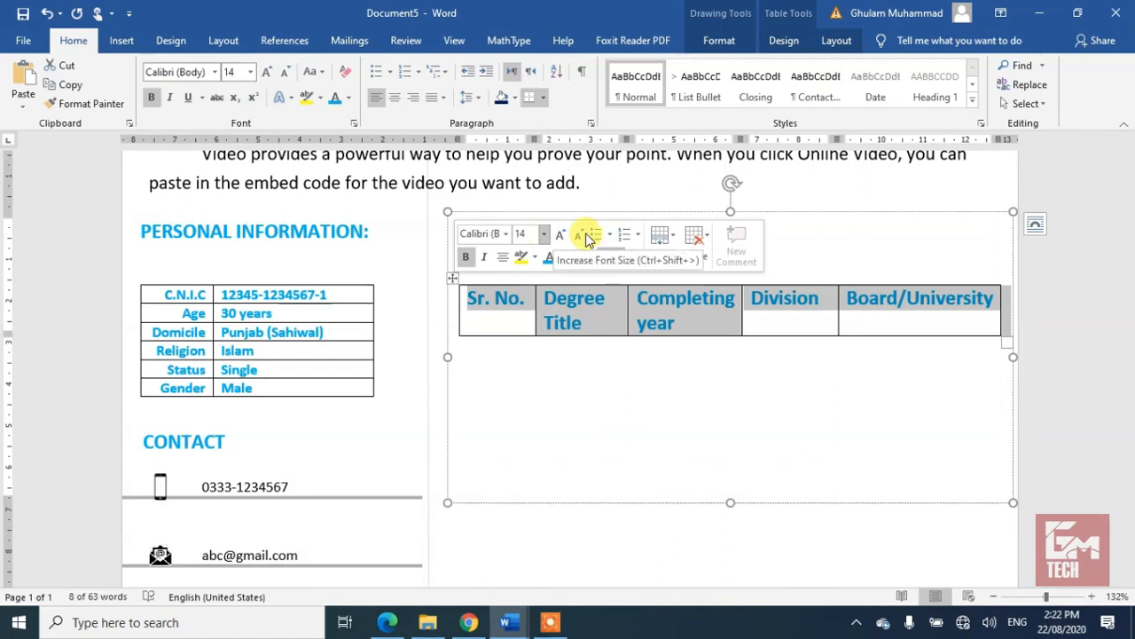
left_click(507, 257)
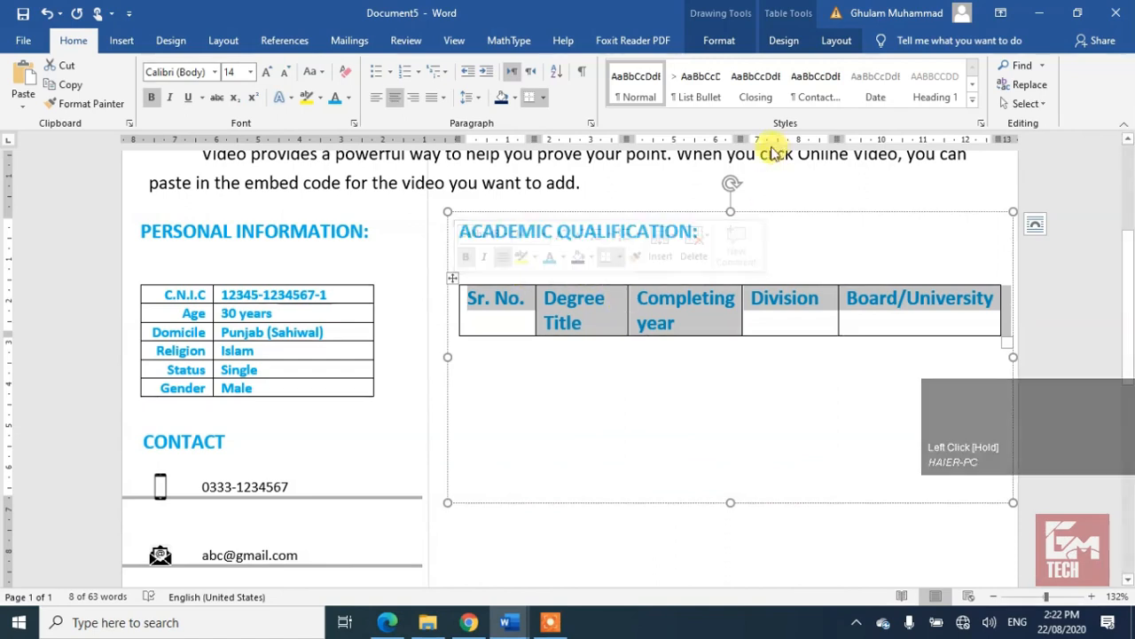
left_click(836, 39)
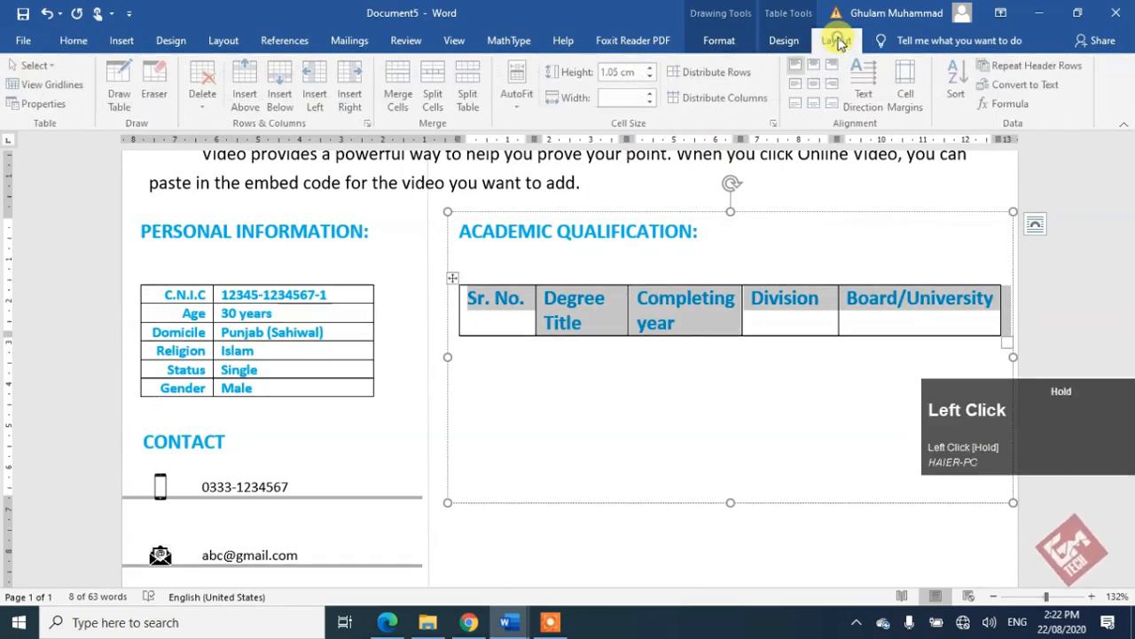
left_click(816, 84)
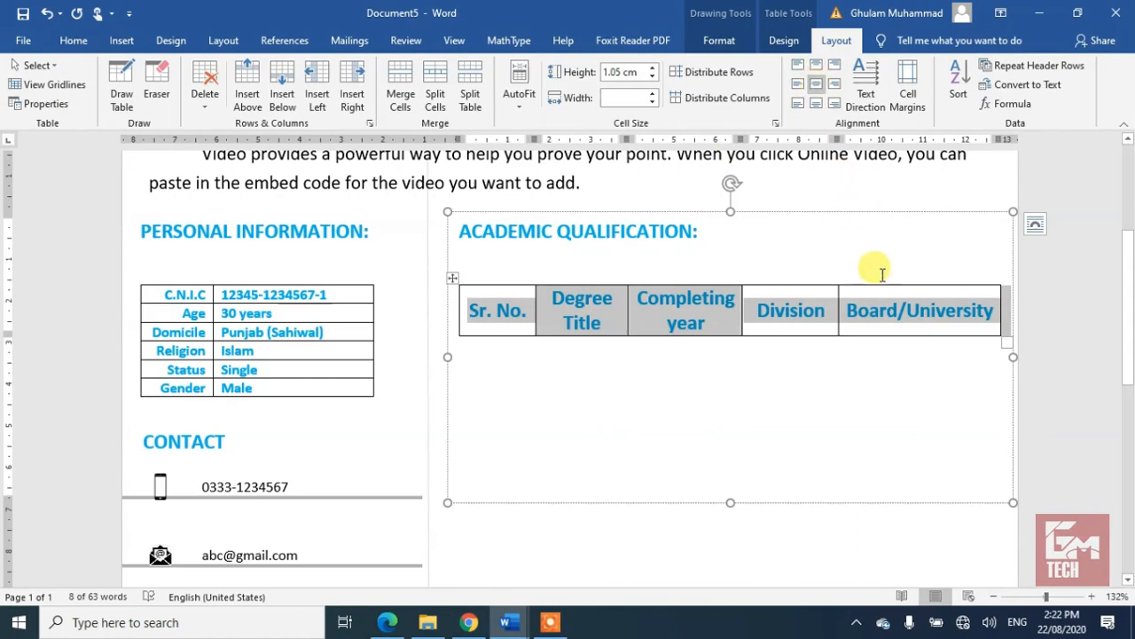
left_click(543, 260)
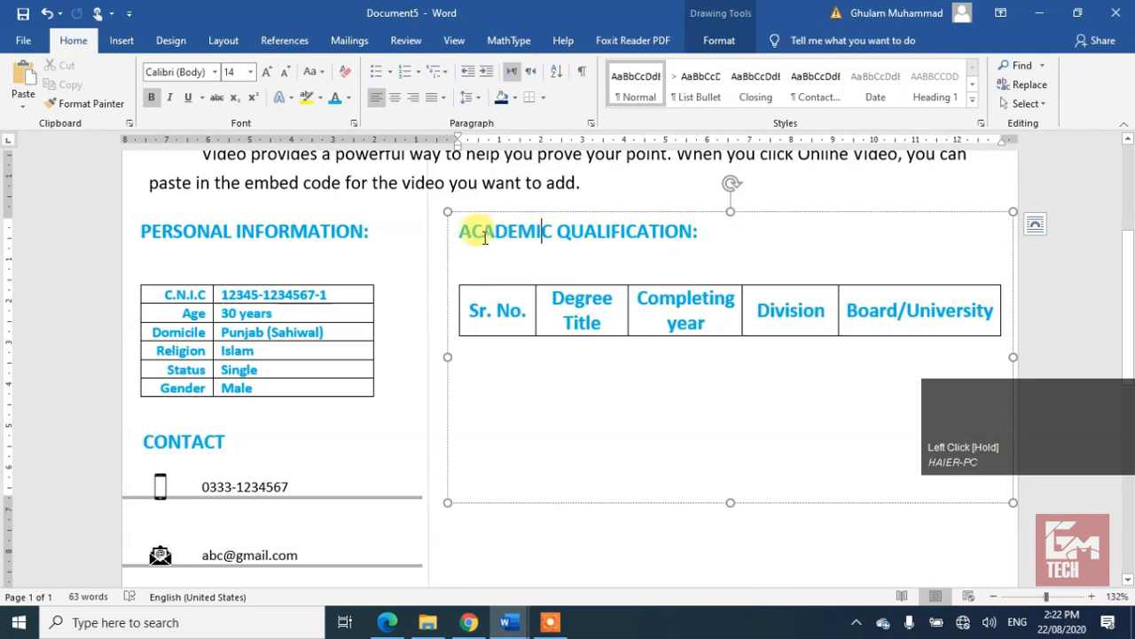
Step: Remove the space after paragraphs for all text in the qualification box
left_click_drag(463, 232, 463, 232)
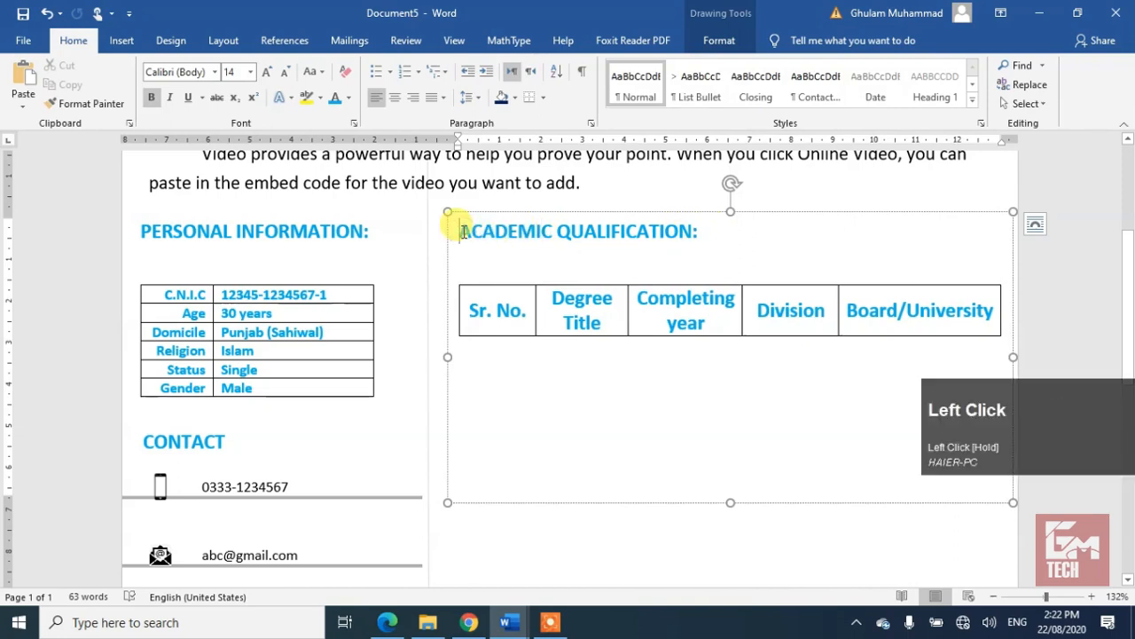
key("ctrl+a")
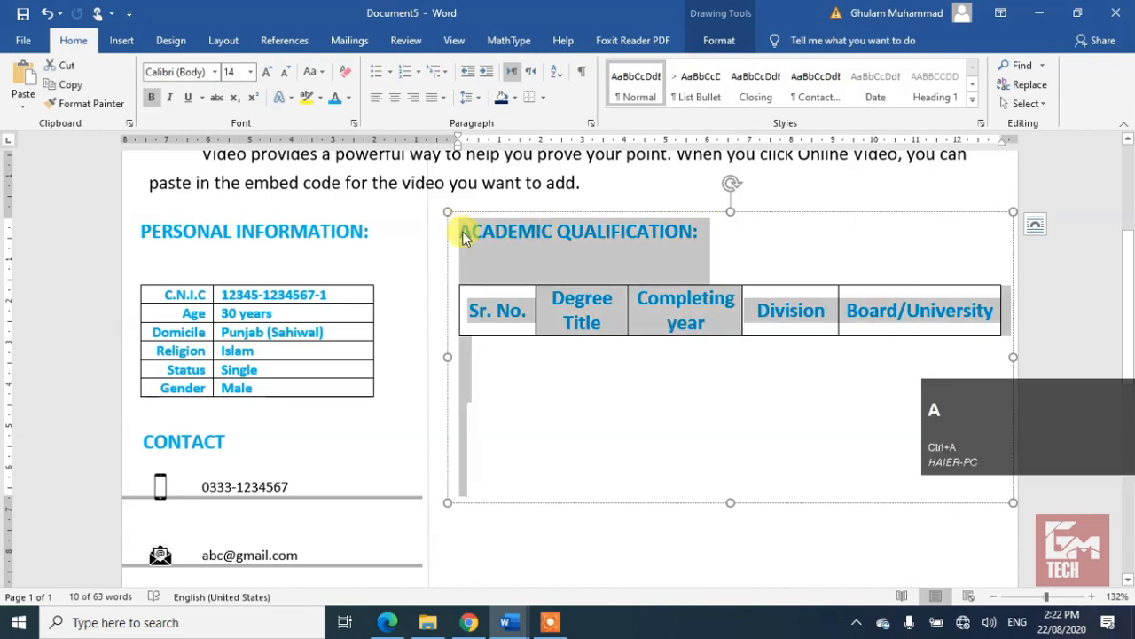
left_click(468, 99)
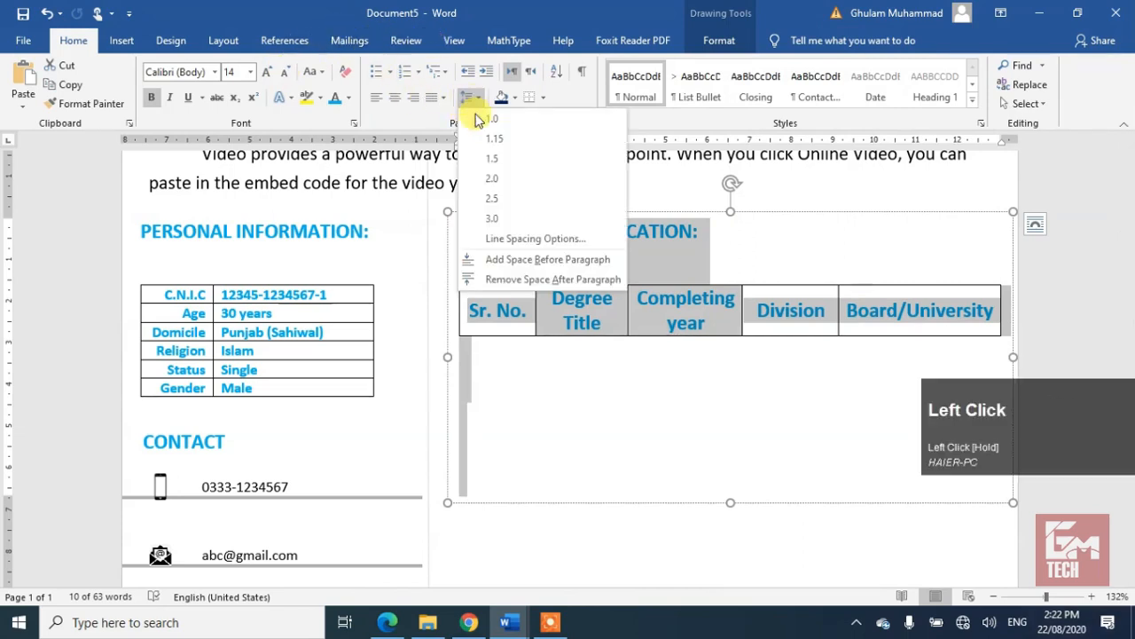
left_click(499, 276)
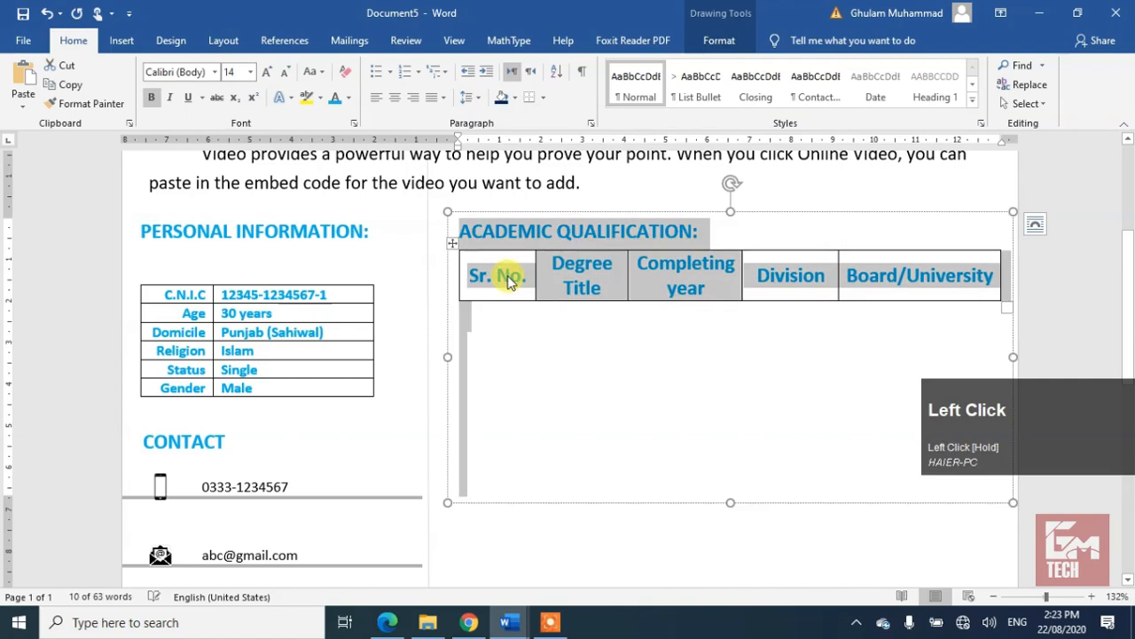
left_click(655, 374)
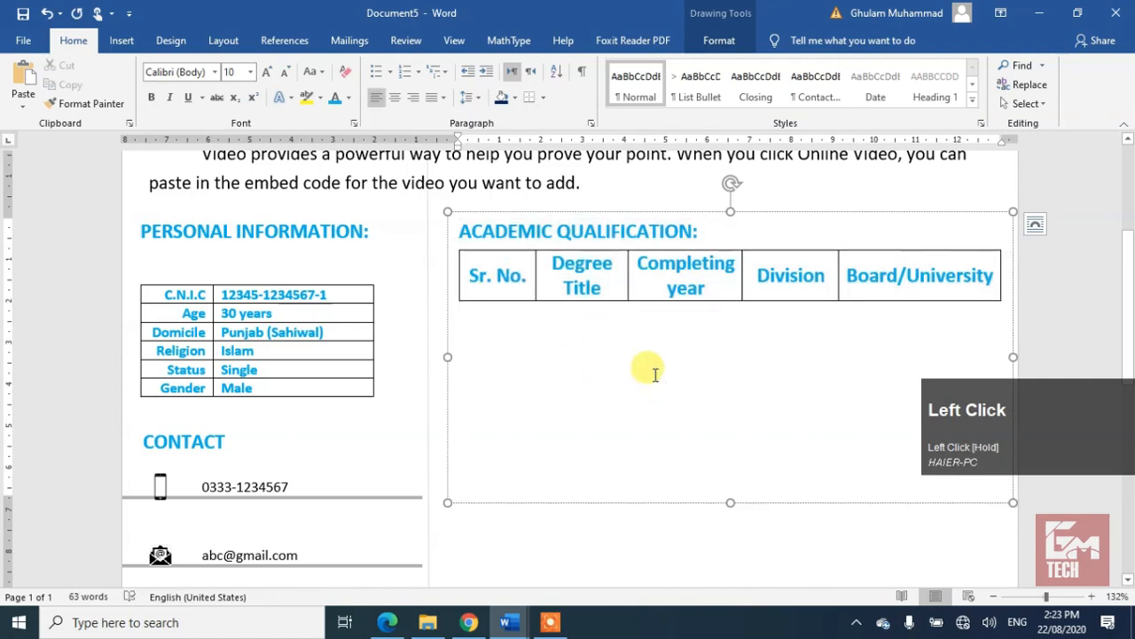
left_click(525, 266)
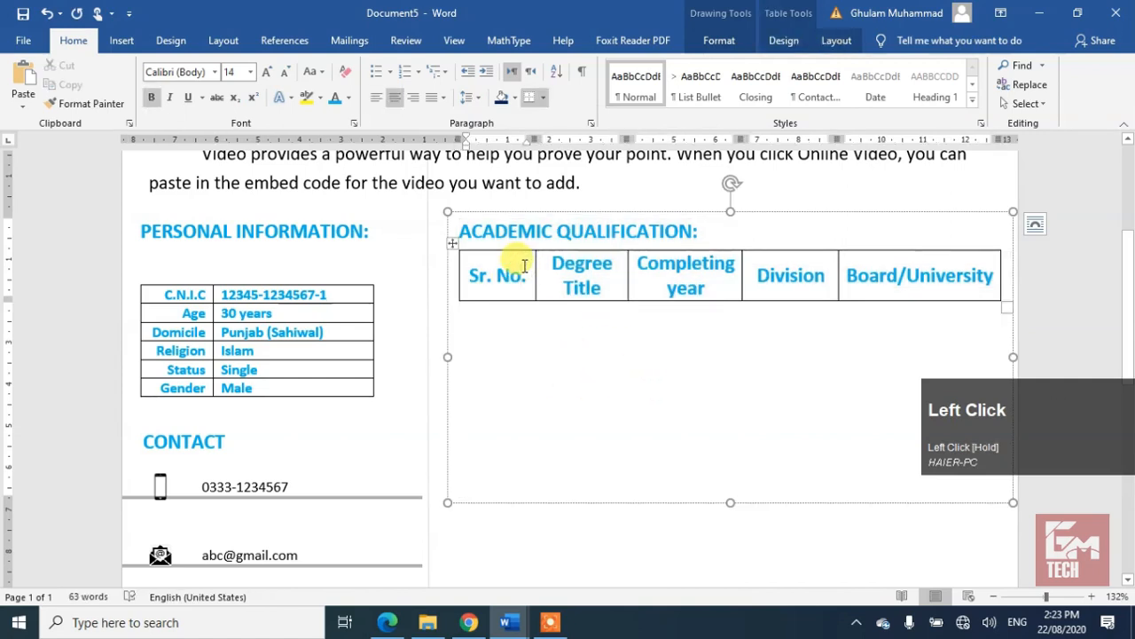
Step: Shrink the header labels to 12 pt and add three empty rows to the table
left_click(451, 282)
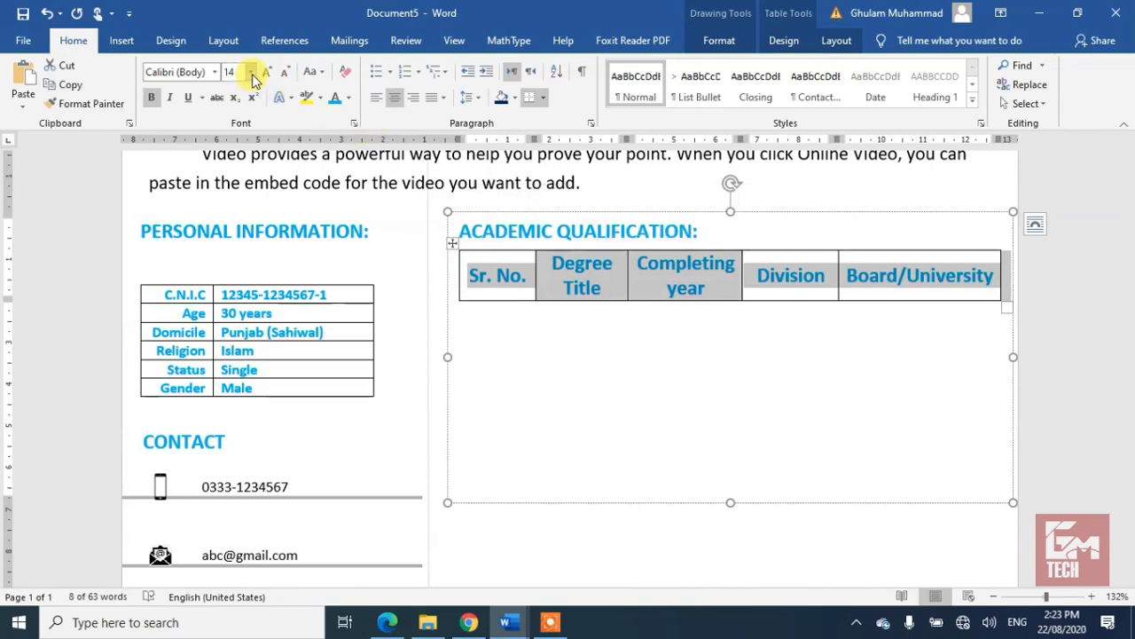
left_click(286, 79)
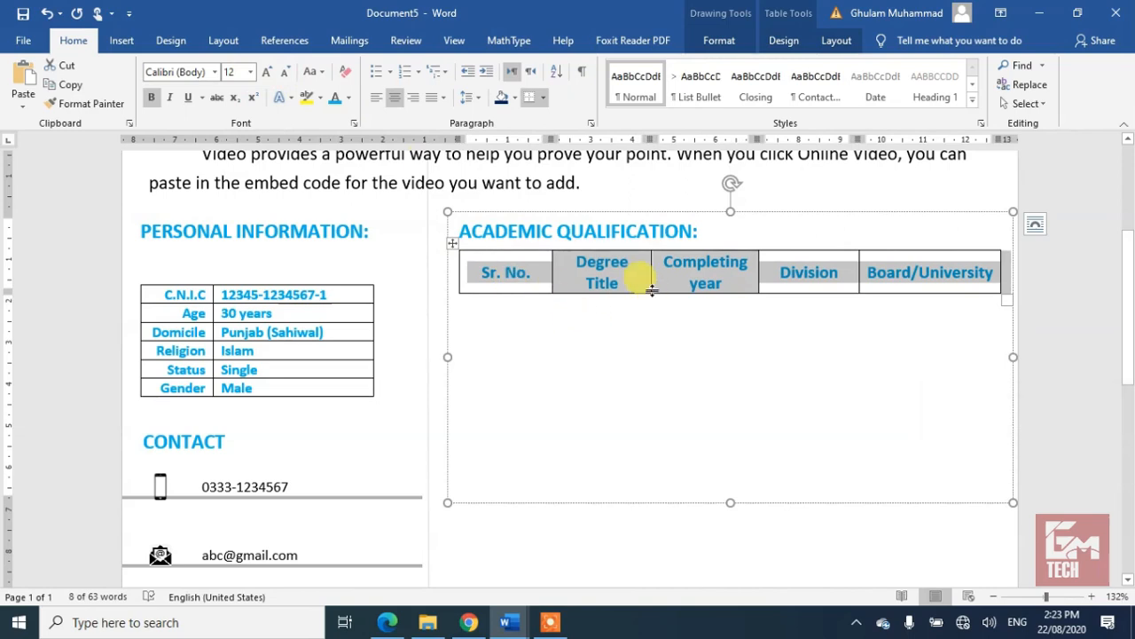
left_click(542, 275)
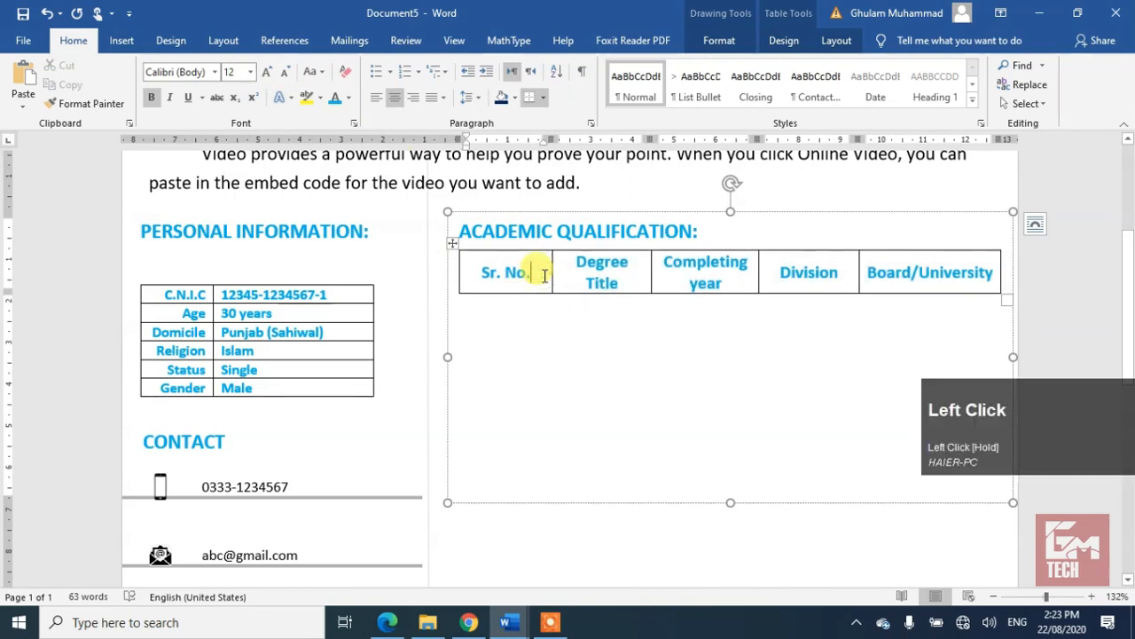
key("Tab")
key("Tab")
key("Tab")
key("Tab")
key("Tab")
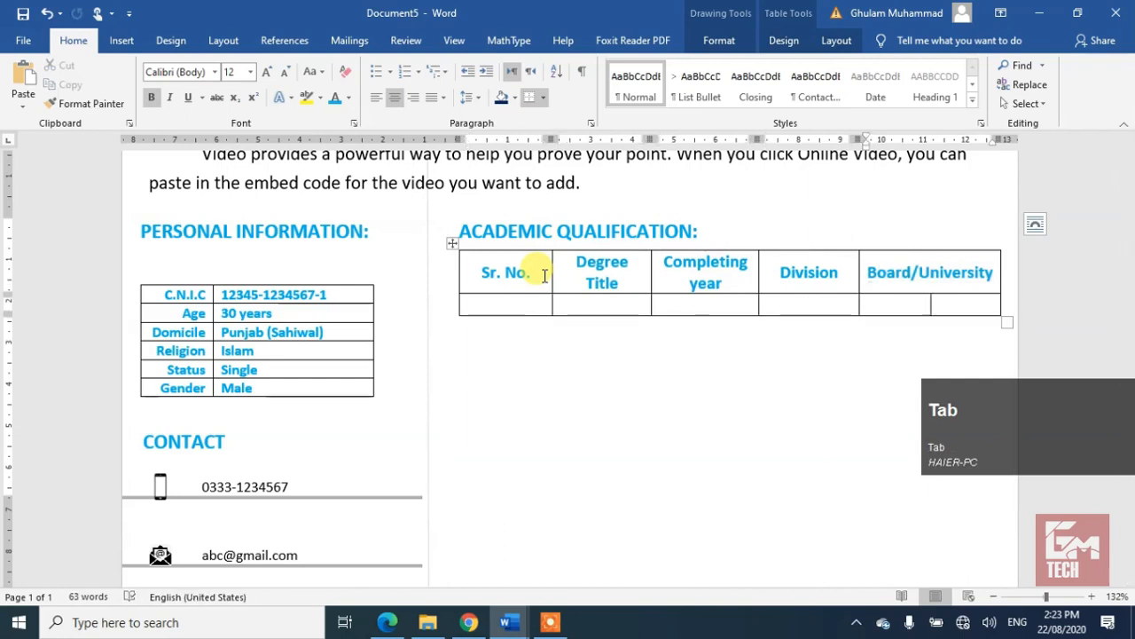
key("Tab")
key("Tab")
key("Tab")
key("Tab")
key("Tab")
key("Tab")
key("Tab")
key("Tab")
key("Tab")
key("Tab")
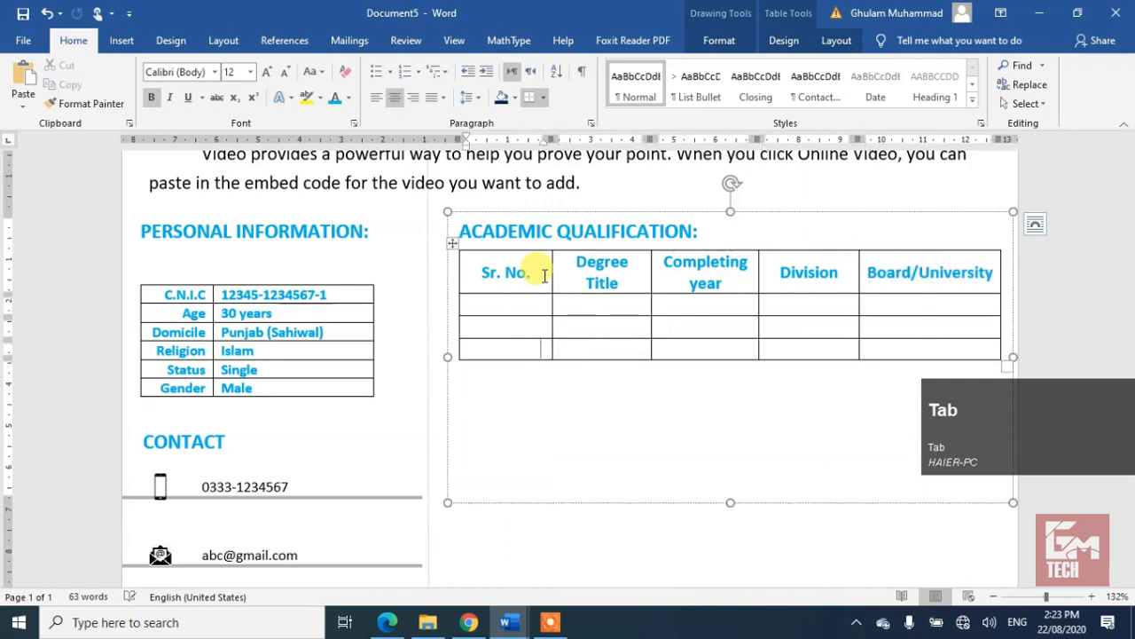
Step: Number the Sr. No. column 01 to 05 and shorten the text box to fit
key("Tab")
key("Tab")
key("Tab")
key("Tab")
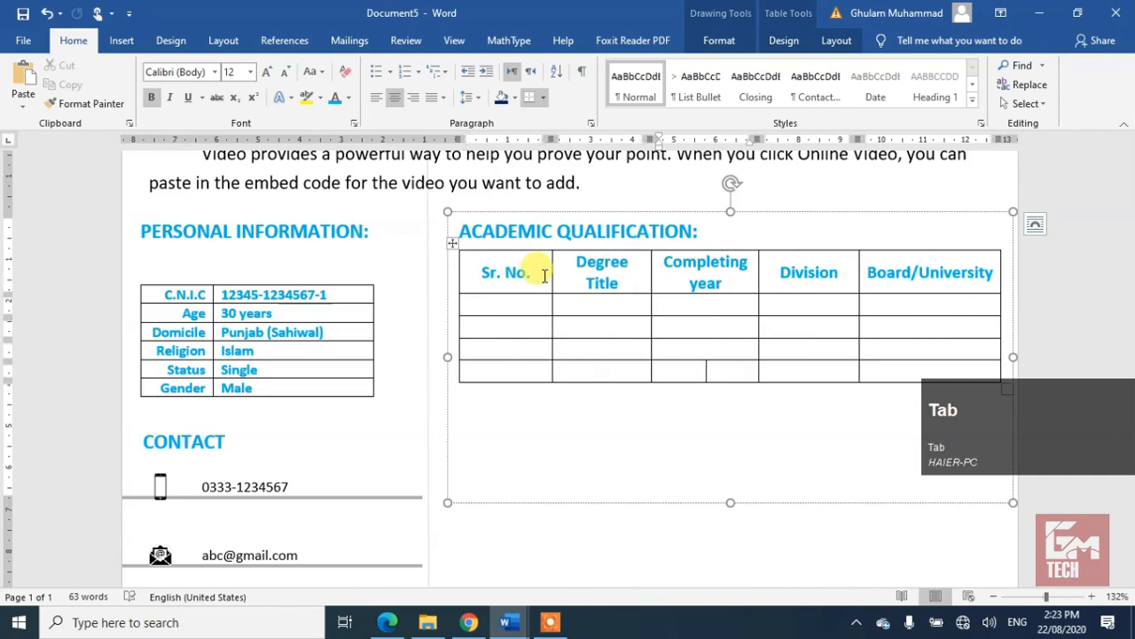
key("Tab")
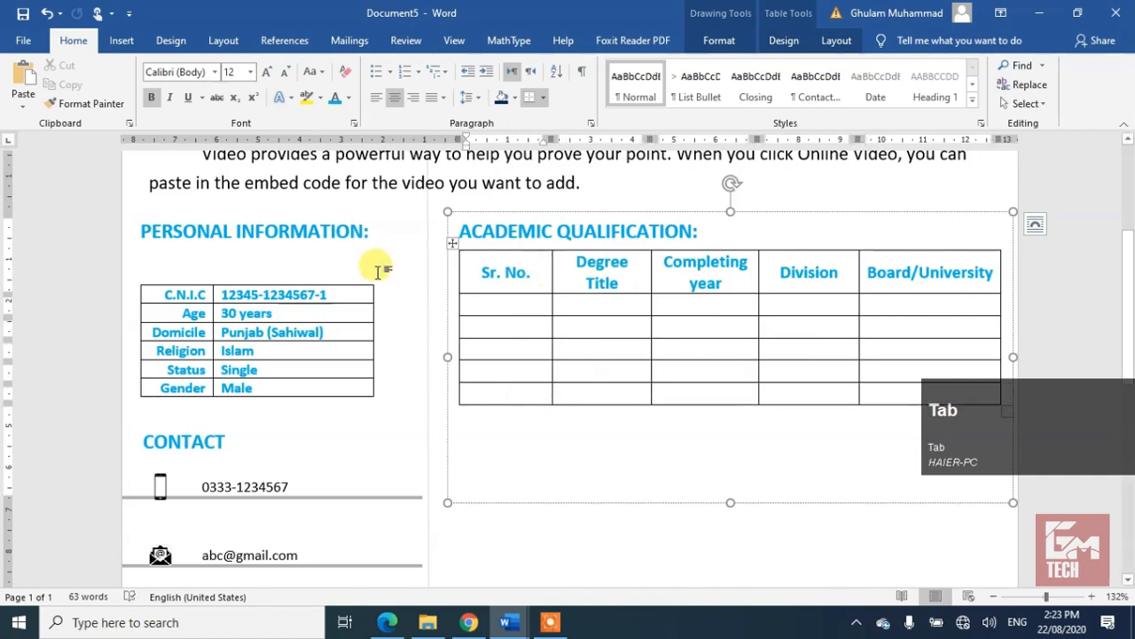
left_click(502, 303)
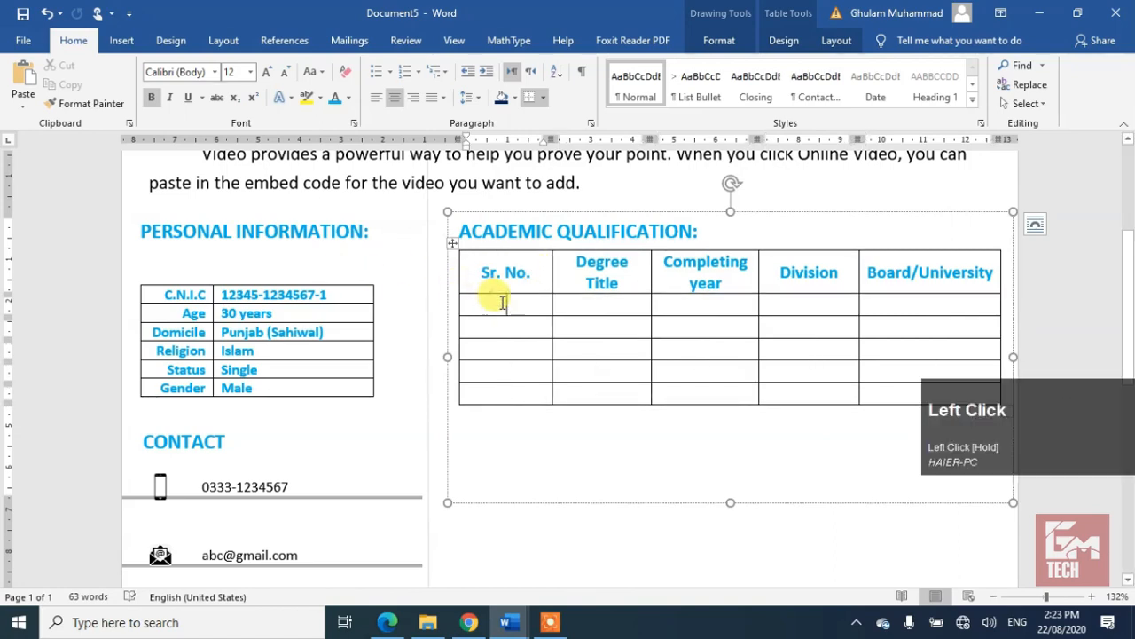
type("01")
key("Down")
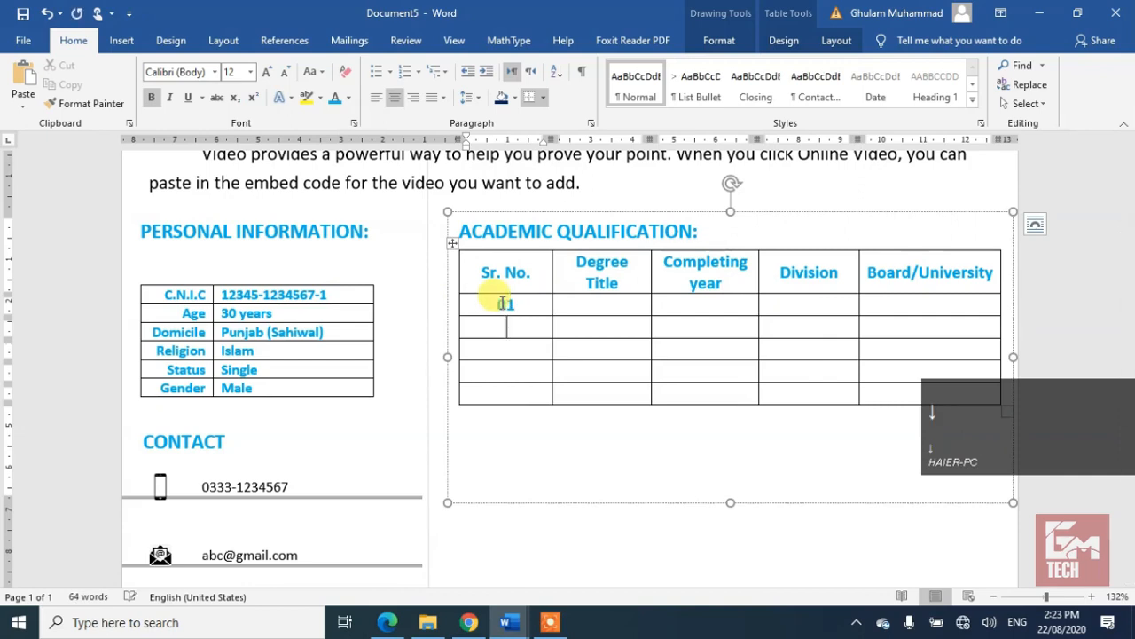
type("02")
type("03")
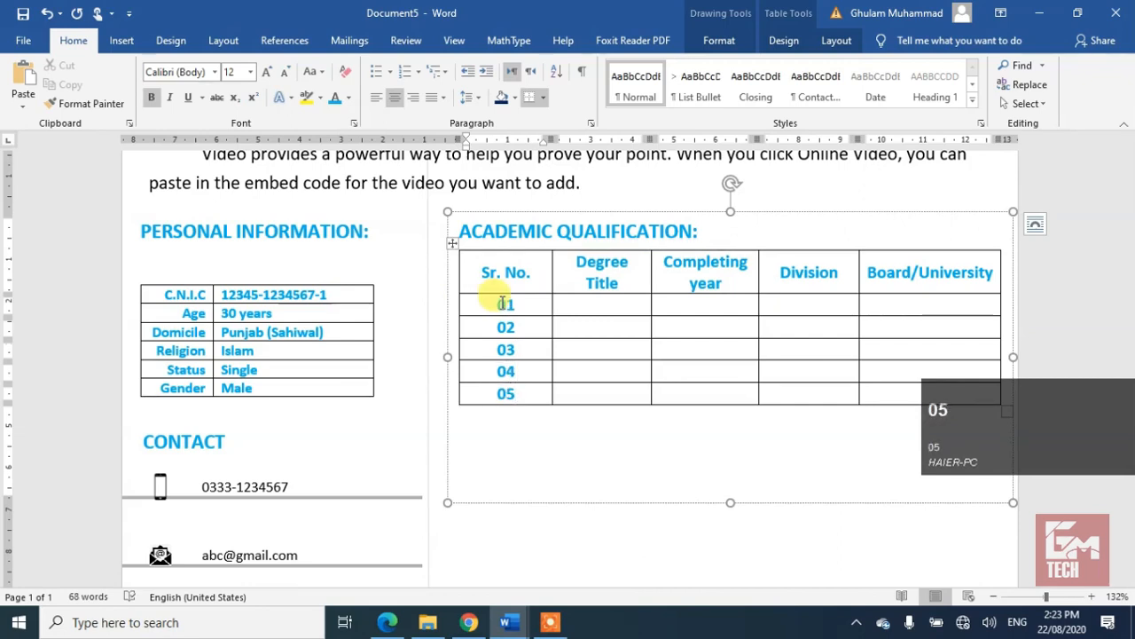
left_click_drag(729, 502, 729, 416)
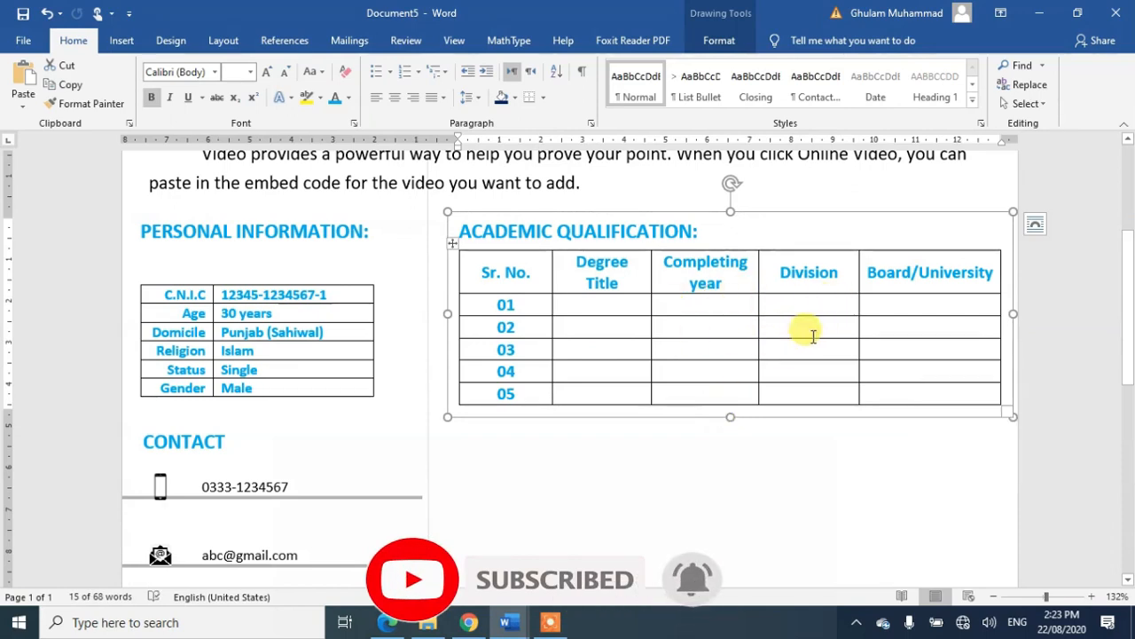
Step: Duplicate the Academic Qualification box below the original at 80% zoom
left_click_drag(887, 421, 891, 516)
left_click(850, 546)
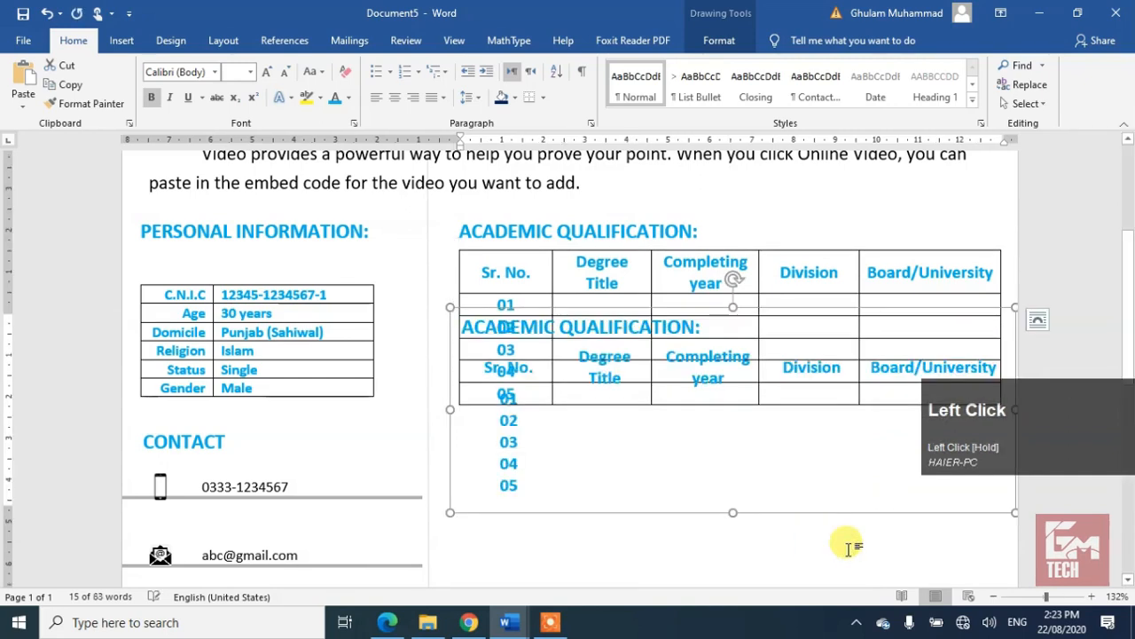
left_click(993, 599)
left_click(993, 599)
left_click(994, 598)
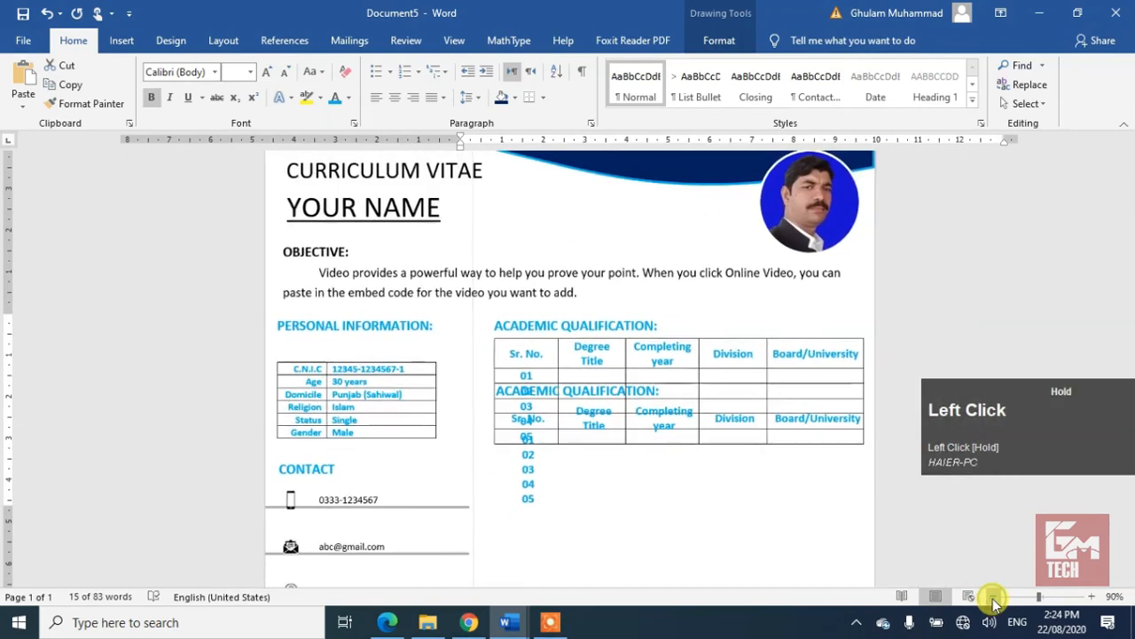
left_click(994, 598)
left_click(993, 599)
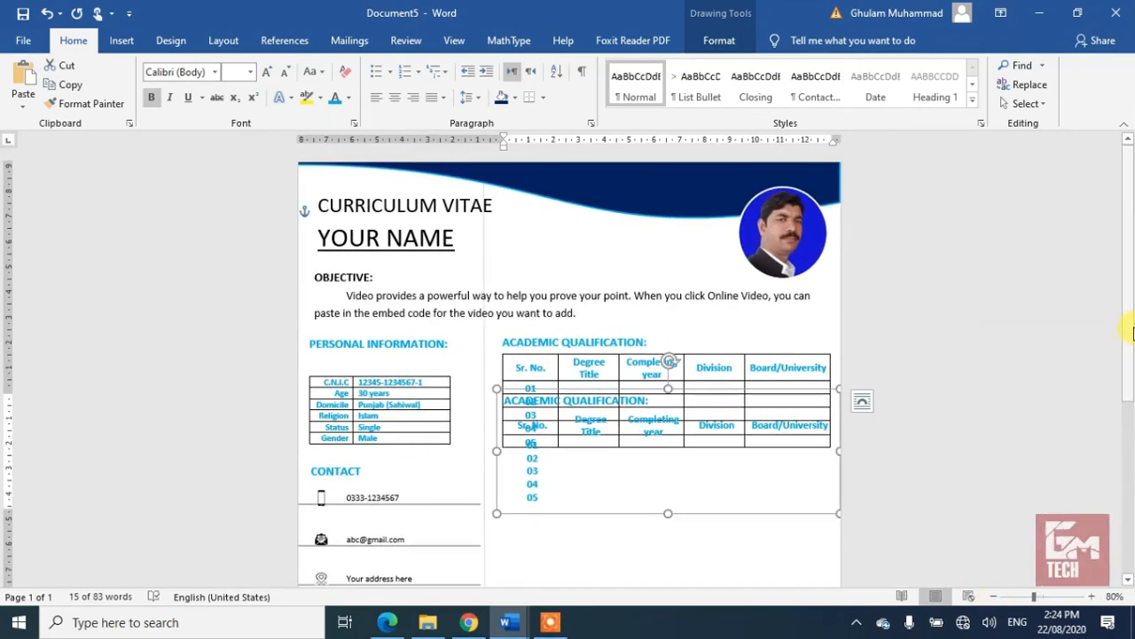
left_click_drag(1129, 322, 1097, 430)
left_click(788, 321)
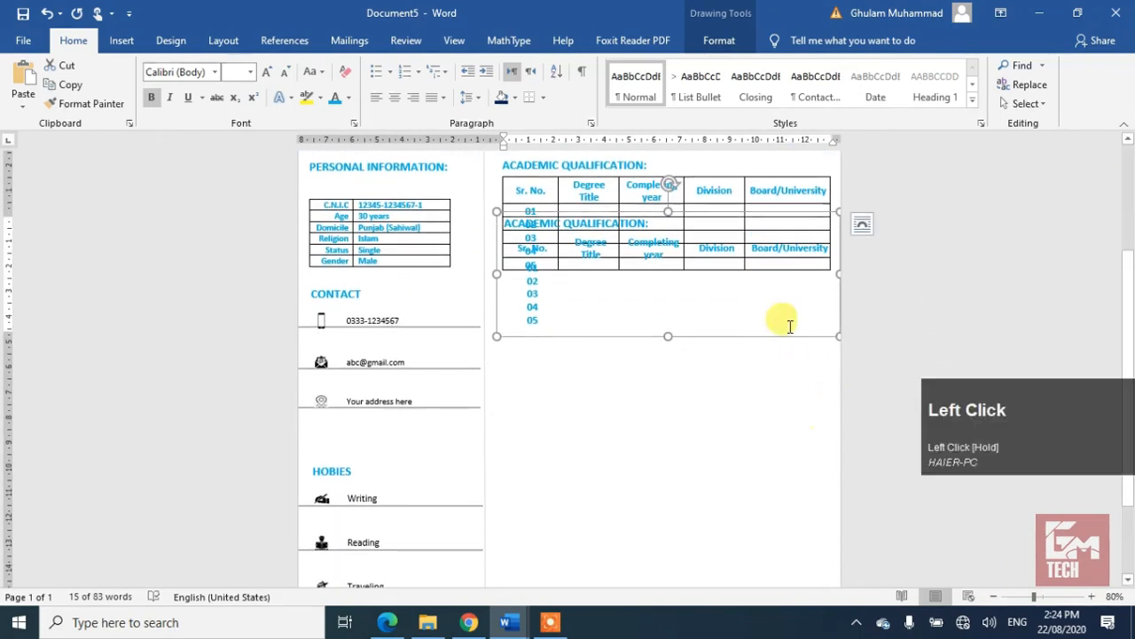
key("Down")
key("Down")
key("Down")
key("Down")
key("Down")
key("Down")
key("Down")
key("Down")
key("Down")
key("Down")
key("Down")
key("Down")
key("Down")
key("Down")
key("Down")
key("Down")
key("Down")
key("Down")
key("Down")
key("Down")
key("Down")
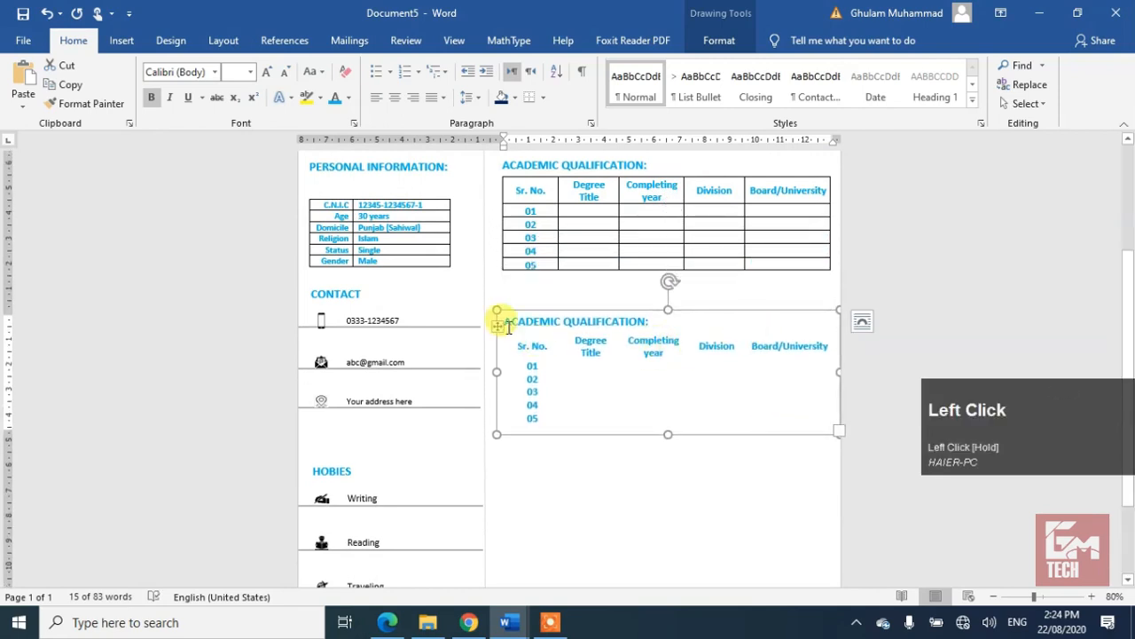
Step: Apply All Borders to the copied table
double_click(733, 537)
left_click(668, 516)
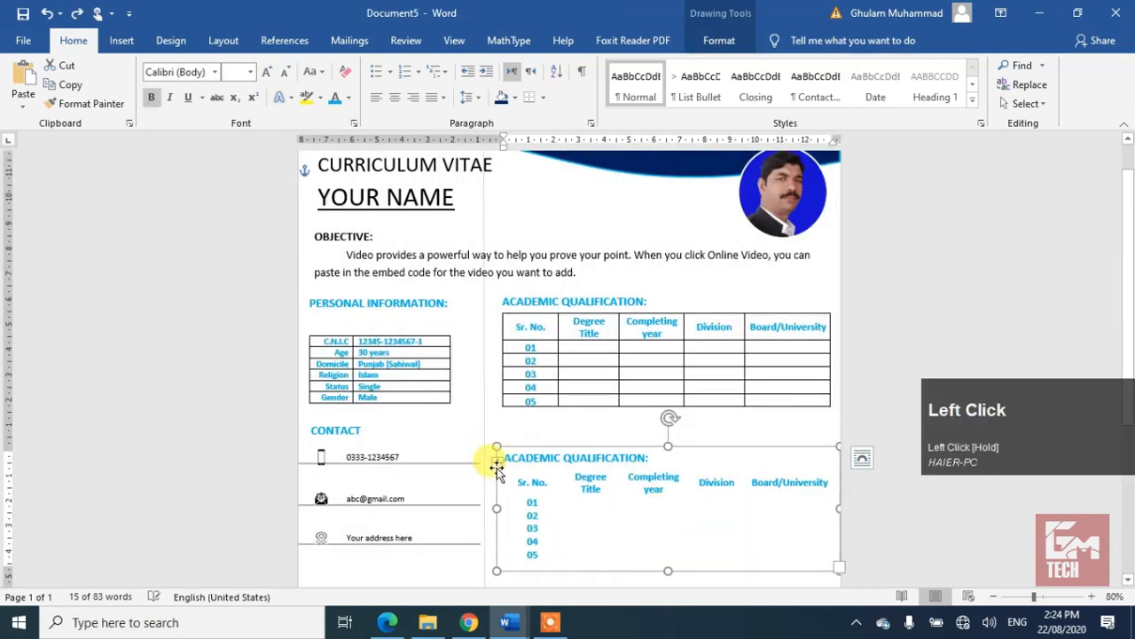
left_click(498, 463)
left_click(543, 96)
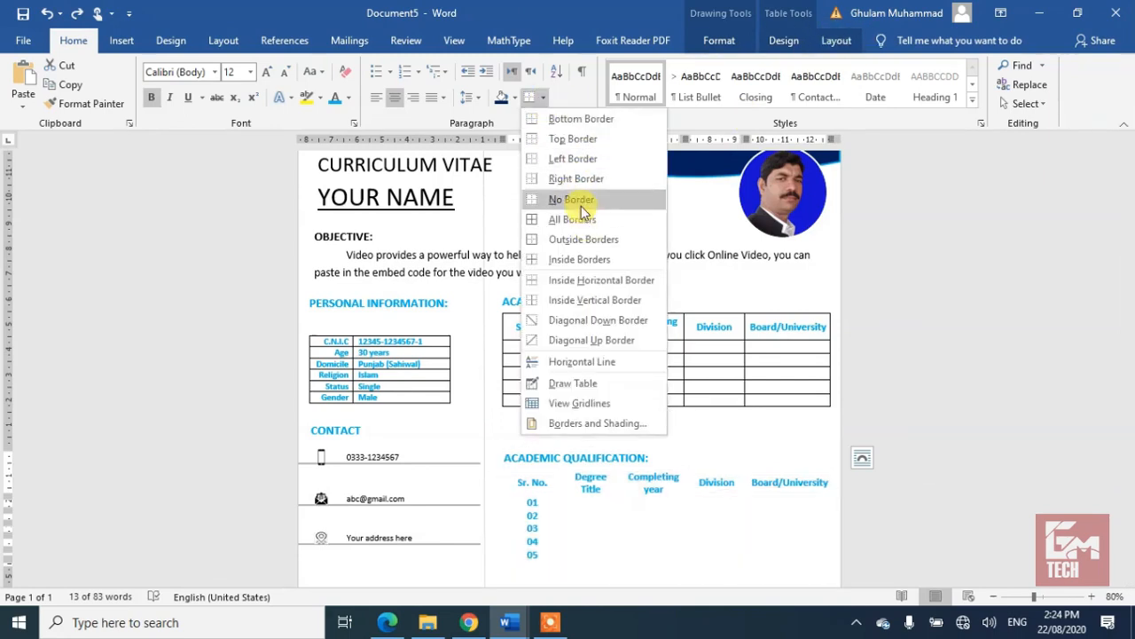
left_click(578, 218)
left_click_drag(1130, 263, 1131, 330)
left_click_drag(740, 328, 735, 300)
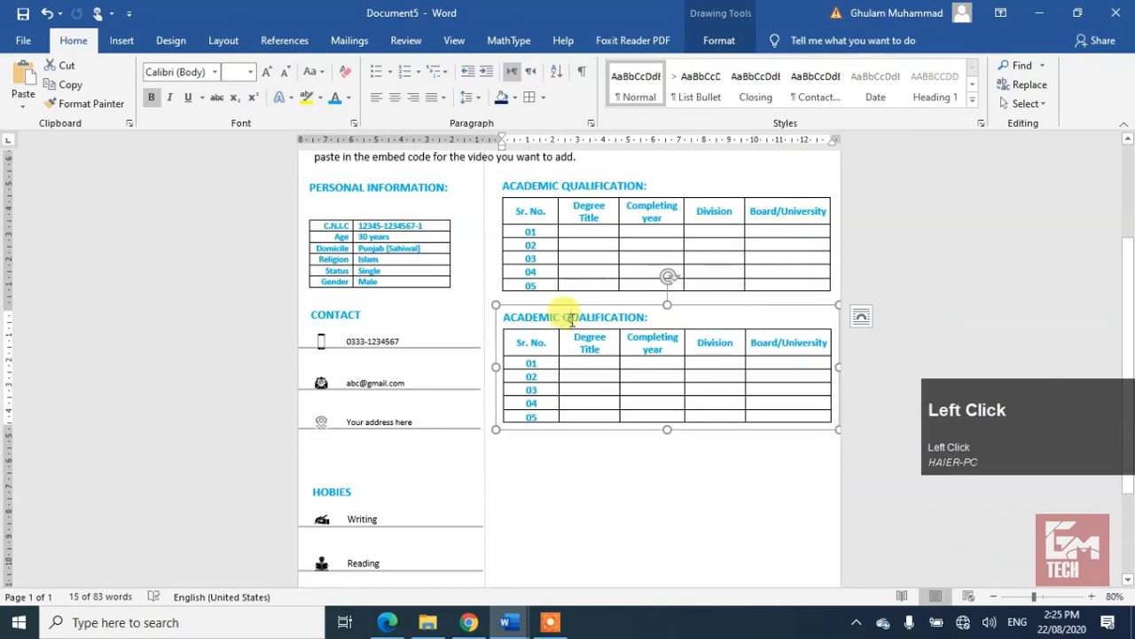
Step: Retitle the copied heading as 'PROFESSIONAL QUALIFICATION:'
double_click(523, 317)
key("Caps_Lock")
type("PROFESSIONAL")
key("Right")
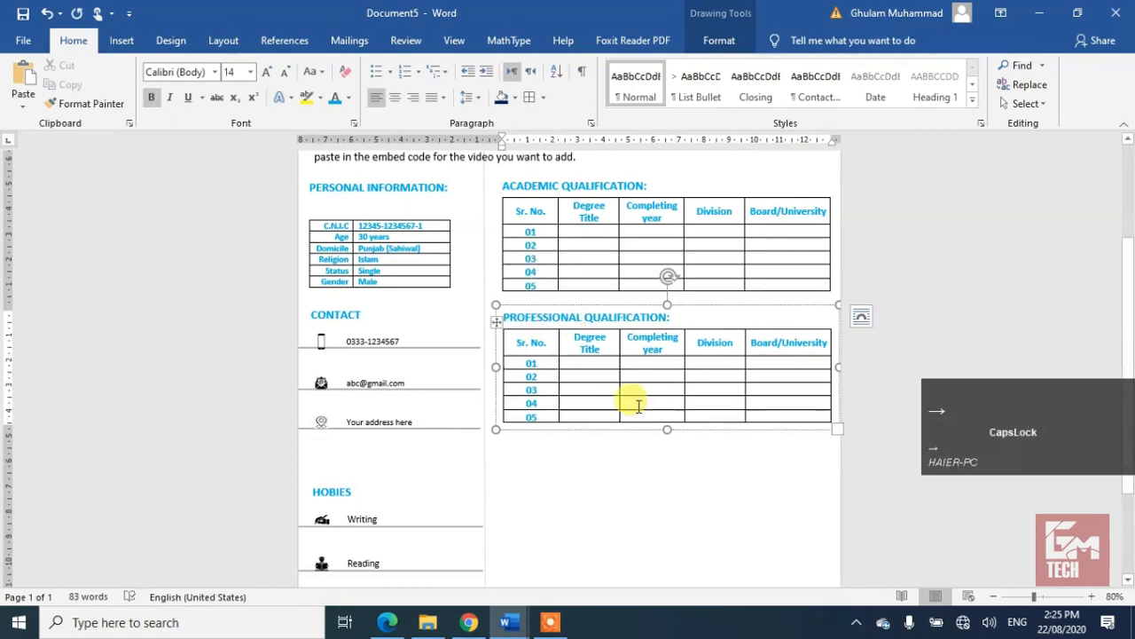
left_click_drag(1127, 315, 1125, 368)
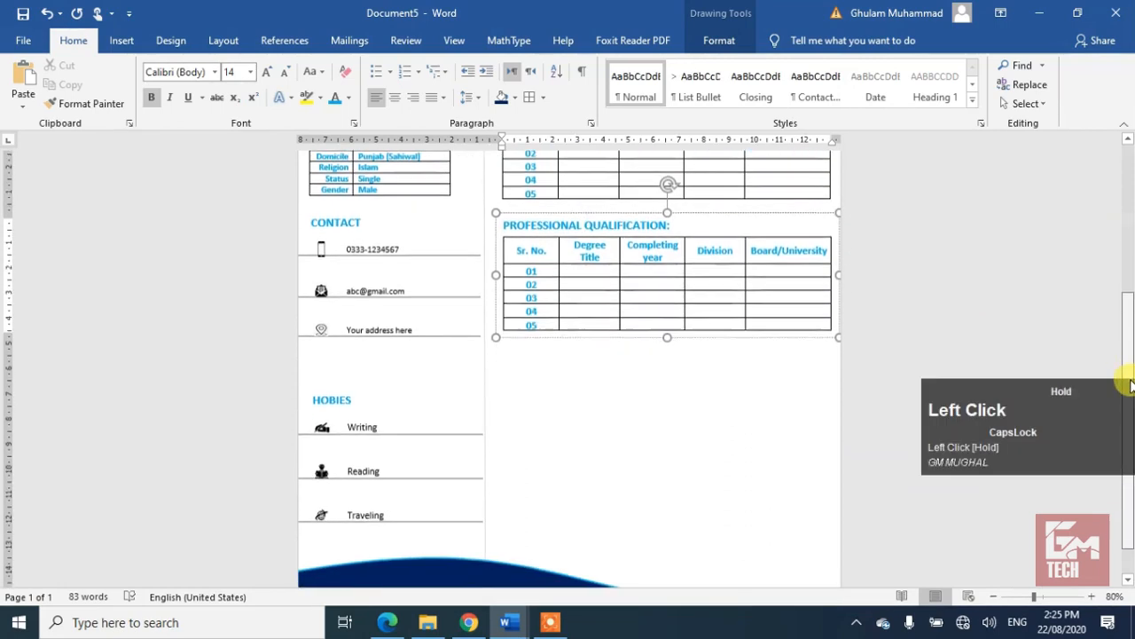
Step: Copy the HOBIES heading box into the right column below the new table
left_click(356, 400)
left_click_drag(363, 412, 570, 414)
left_click(528, 442)
key("Up")
key("Up")
key("Up")
key("Up")
key("Left")
key("Left")
key("Up")
Step: Rename the copy 'EXPERIENCE:', enlarge it, and start an arrow-bulleted list with two lines
double_click(537, 362)
type("E")
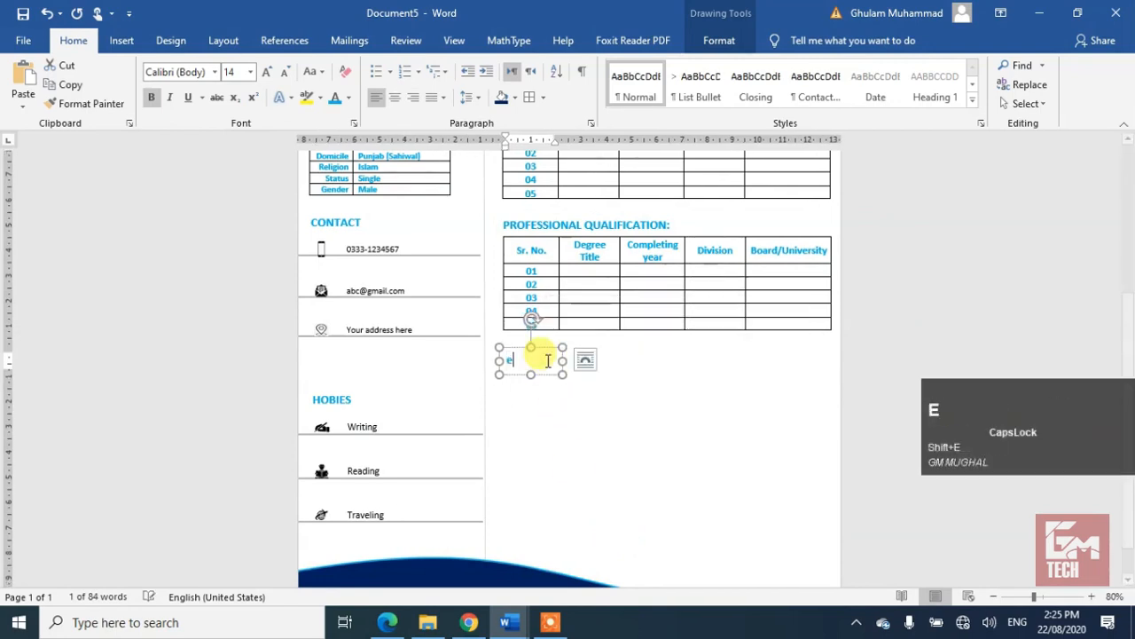
type("XPERIENCE")
left_click_drag(562, 362, 831, 363)
left_click_drag(664, 375, 664, 437)
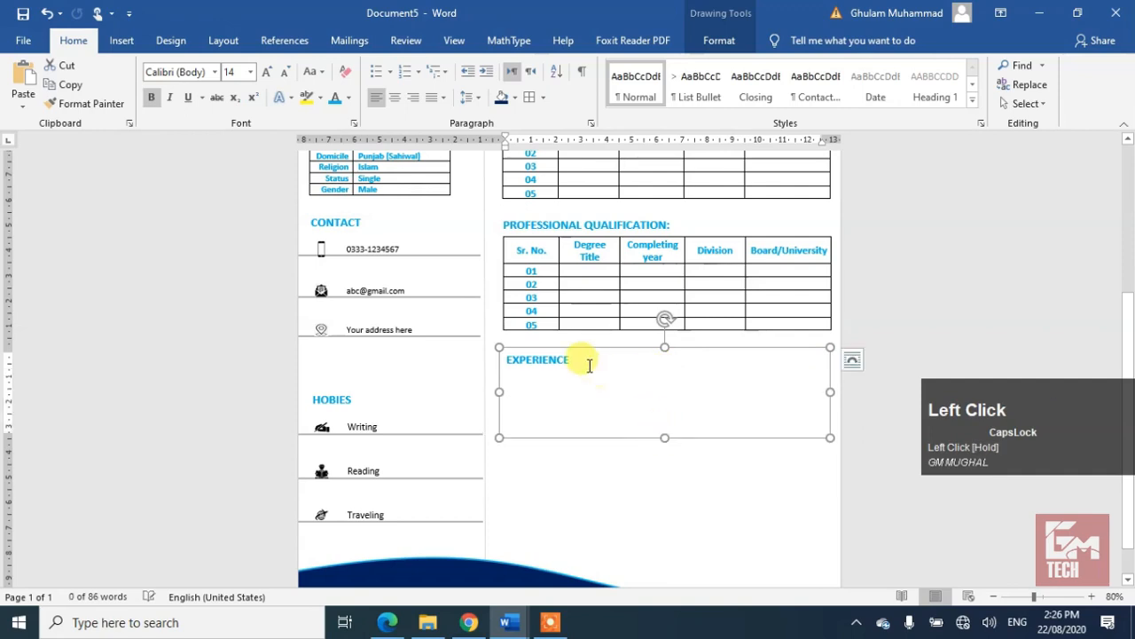
left_click(588, 362)
type(":")
key("Return")
left_click(390, 71)
left_click(391, 219)
type("1")
key("Return")
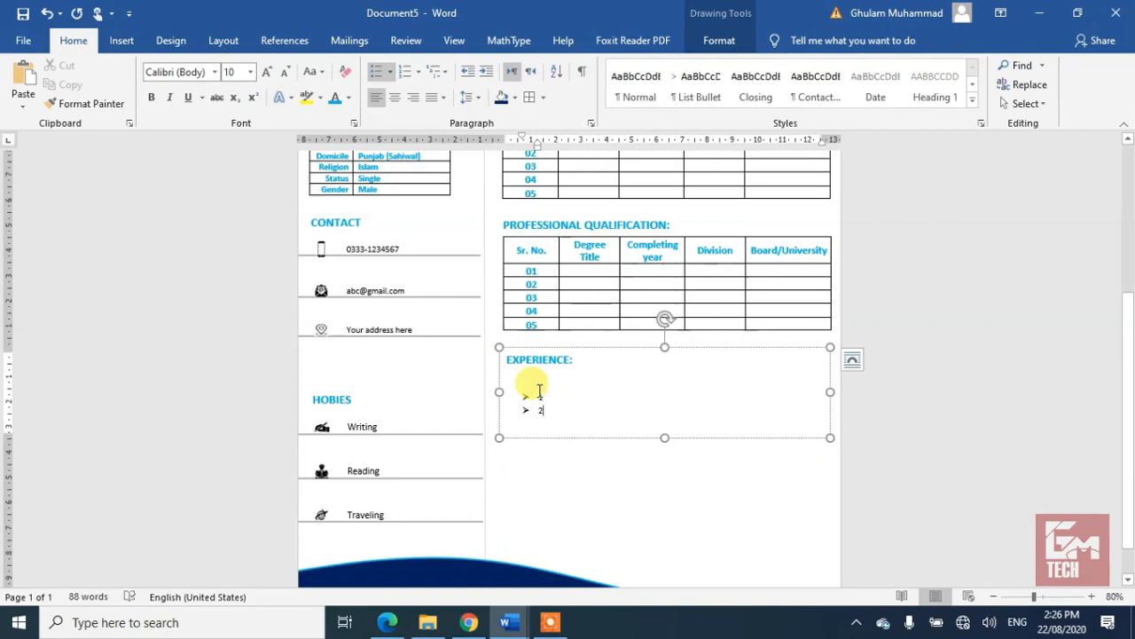
Step: Remove paragraph spacing in the EXPERIENCE box and enlarge the bullet text
key("ctrl+a")
left_click(468, 97)
left_click(484, 278)
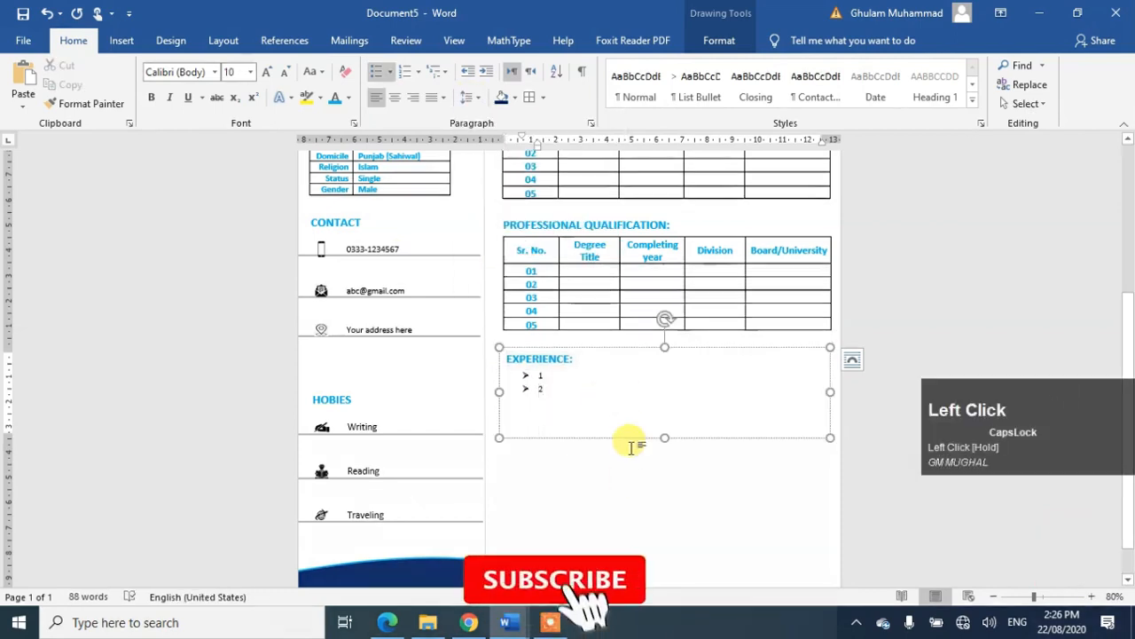
left_click(554, 358)
left_click(542, 376)
key("shift+Down")
key("shift+Down")
key("shift+Down")
key("shift+Down")
key("ctrl+bracketright")
key("ctrl+bracketright")
key("ctrl+bracketright")
Step: Duplicate the EXPERIENCE box below and change it to 'REFERNCE:' reading 'Provided on demand.'
left_click(664, 439)
left_click_drag(665, 438, 728, 488)
left_click(688, 522)
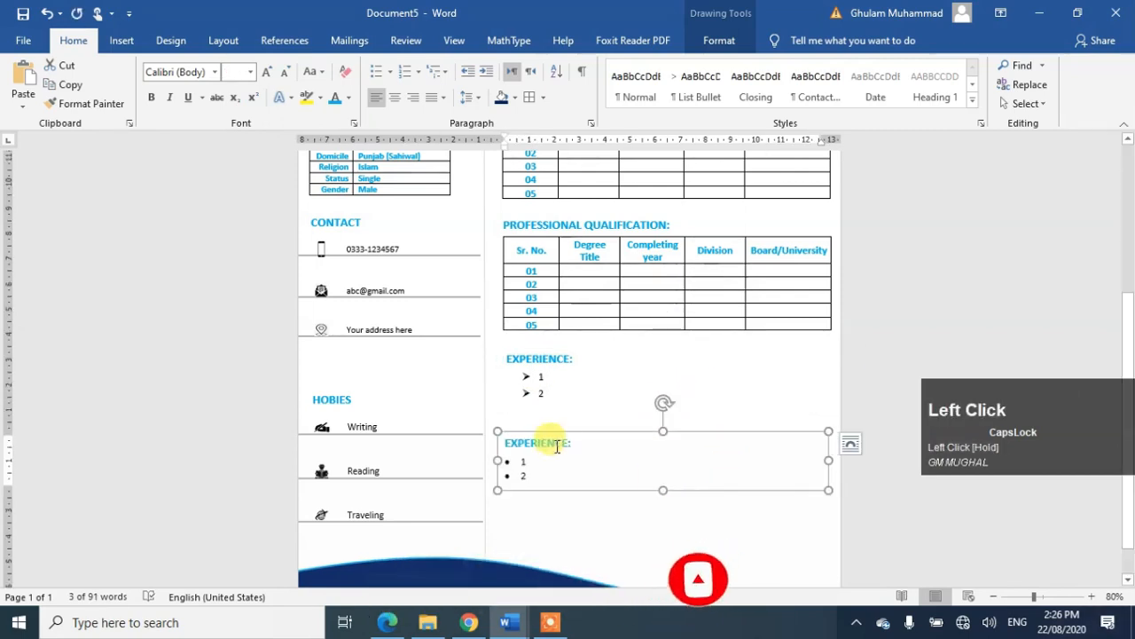
key("Up")
key("Up")
double_click(562, 442)
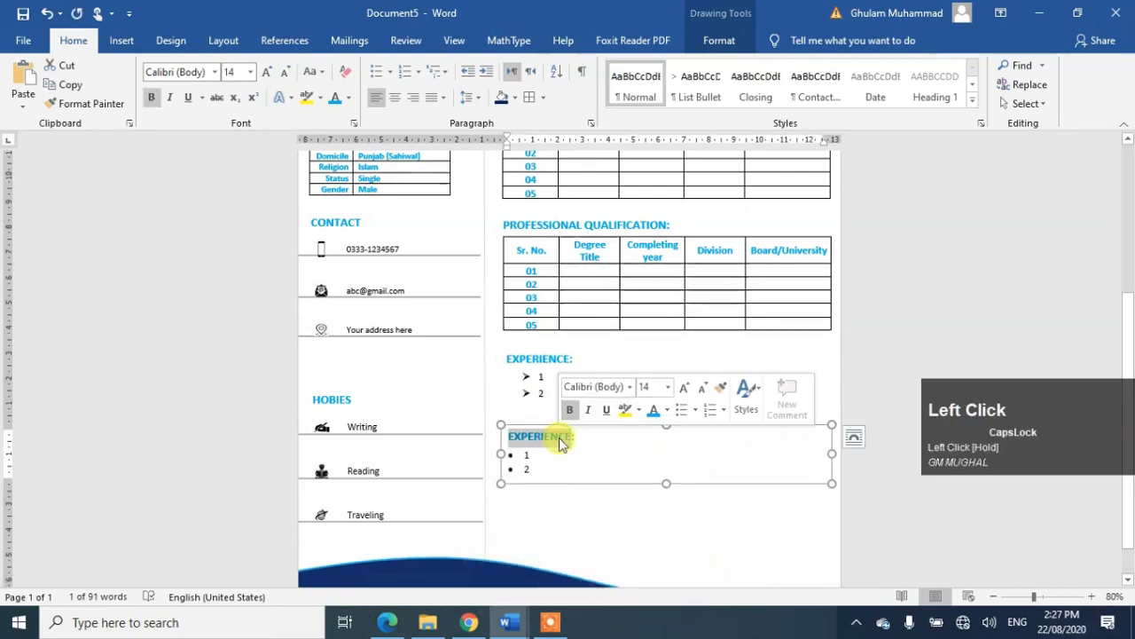
type("REF")
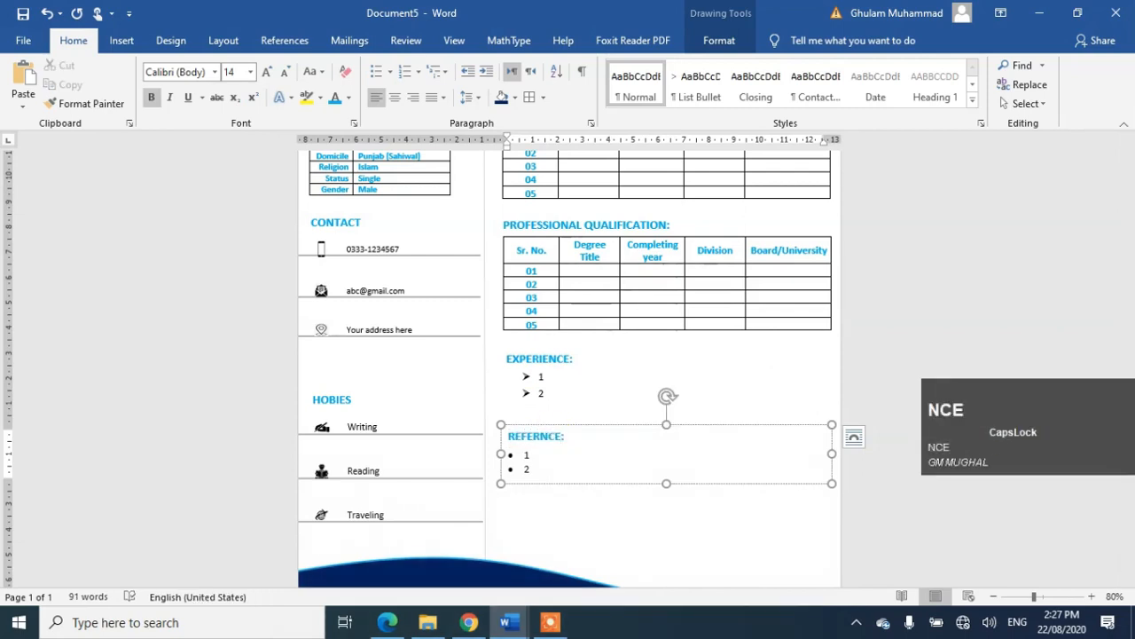
key("Down")
key("BackSpace")
key("Delete")
key("Caps_Lock")
type("Provided on demand.")
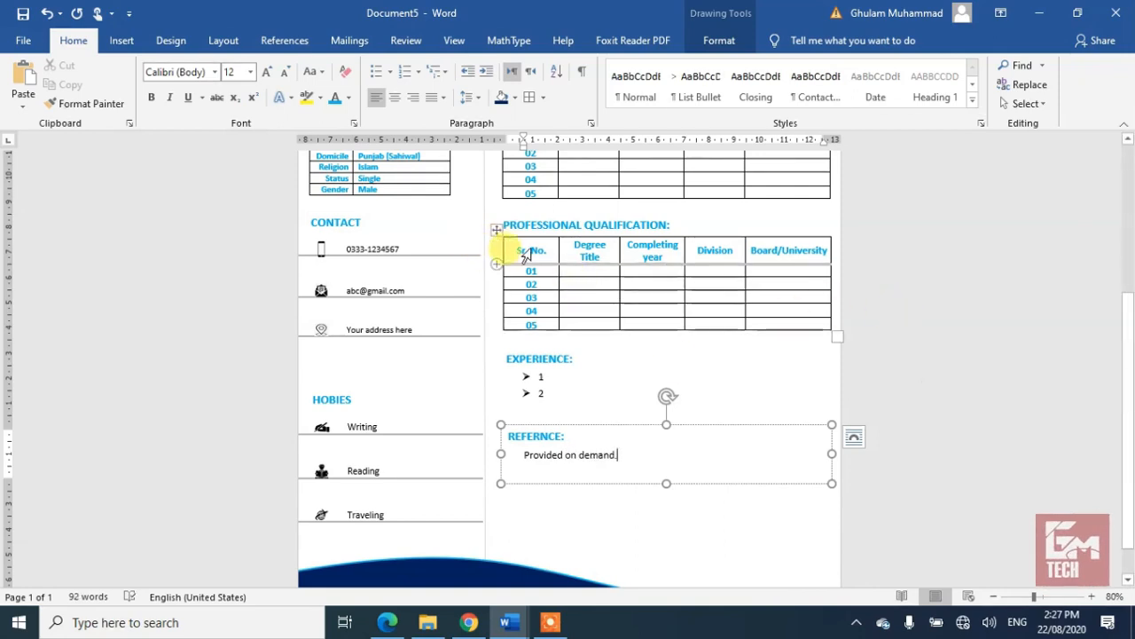
left_click(1130, 334)
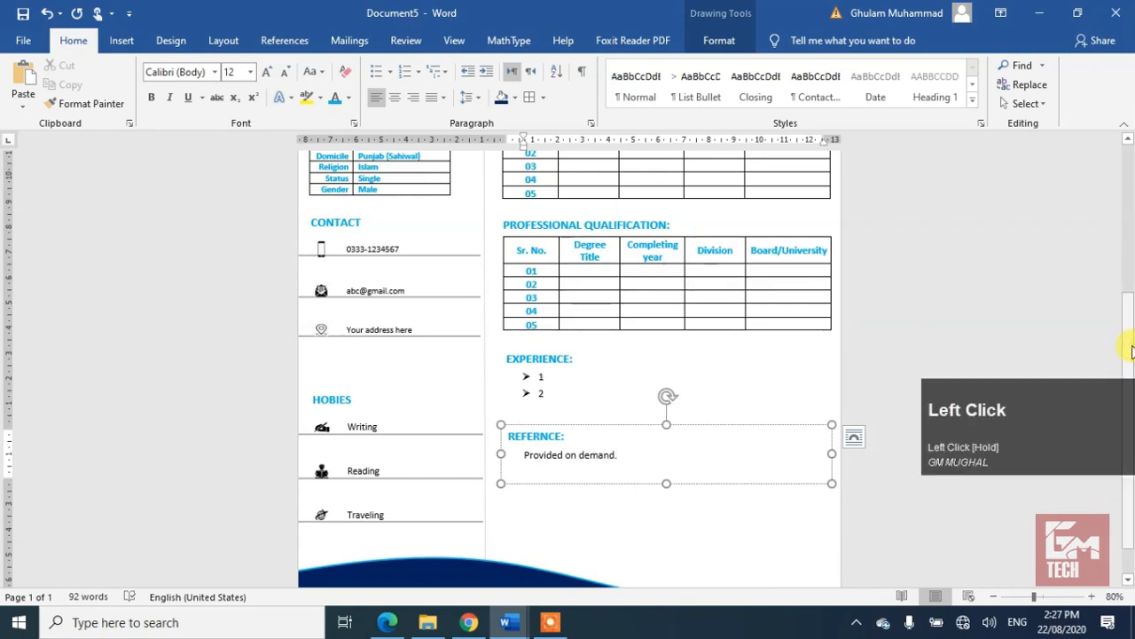
left_click(992, 597)
Step: Remove all borders from the Personal Information table
left_click(991, 597)
left_click(991, 598)
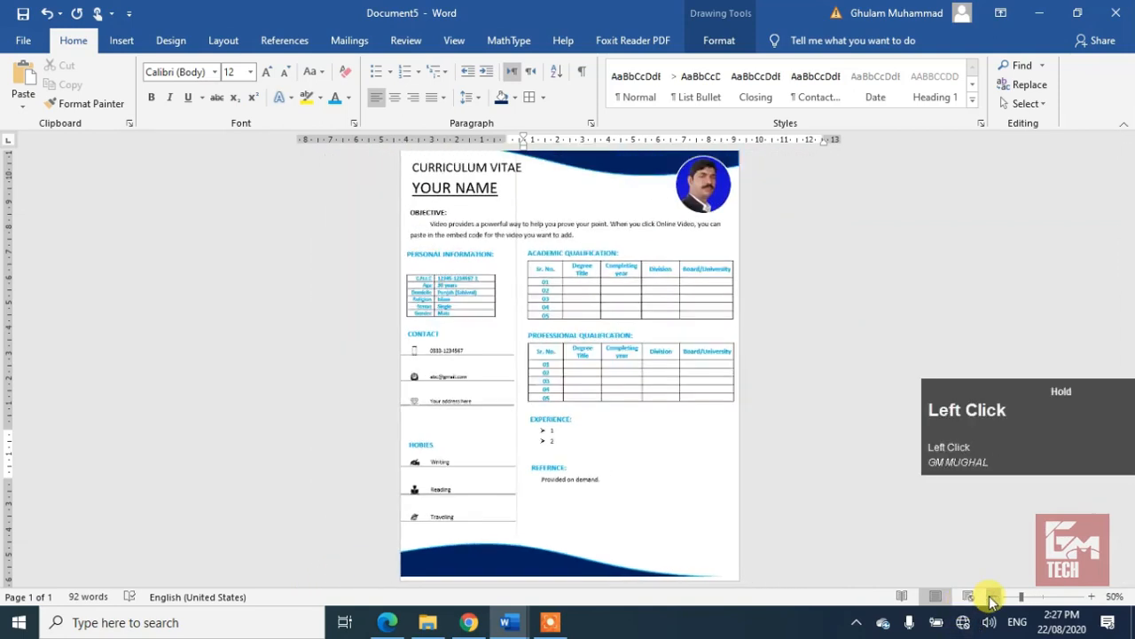
left_click(991, 598)
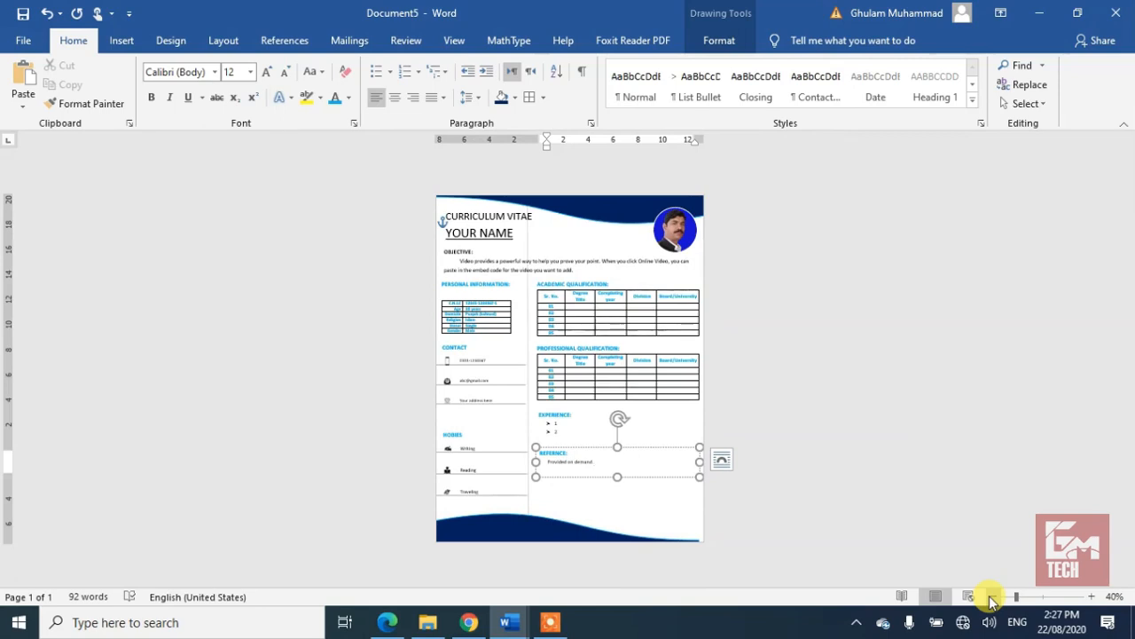
left_click(1092, 598)
left_click(1092, 598)
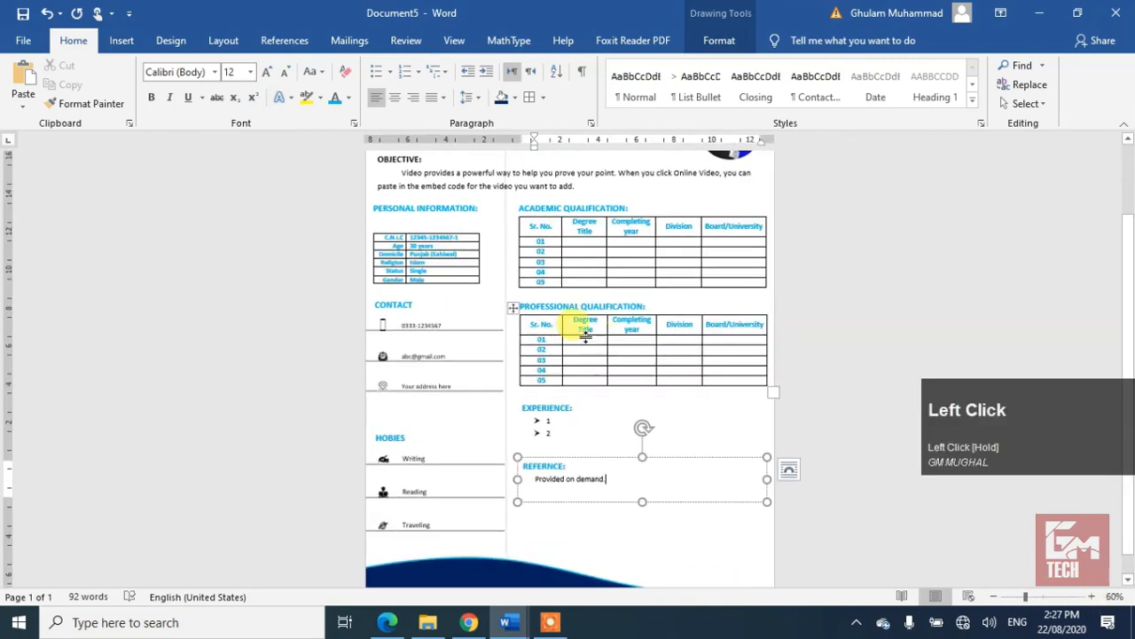
left_click(366, 223)
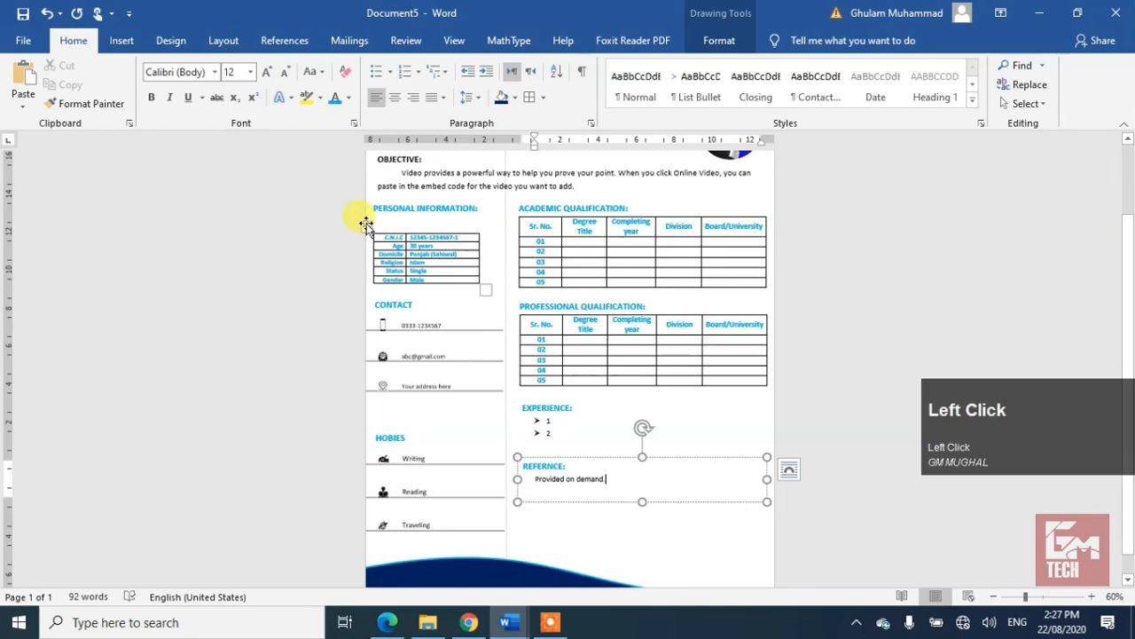
left_click(543, 98)
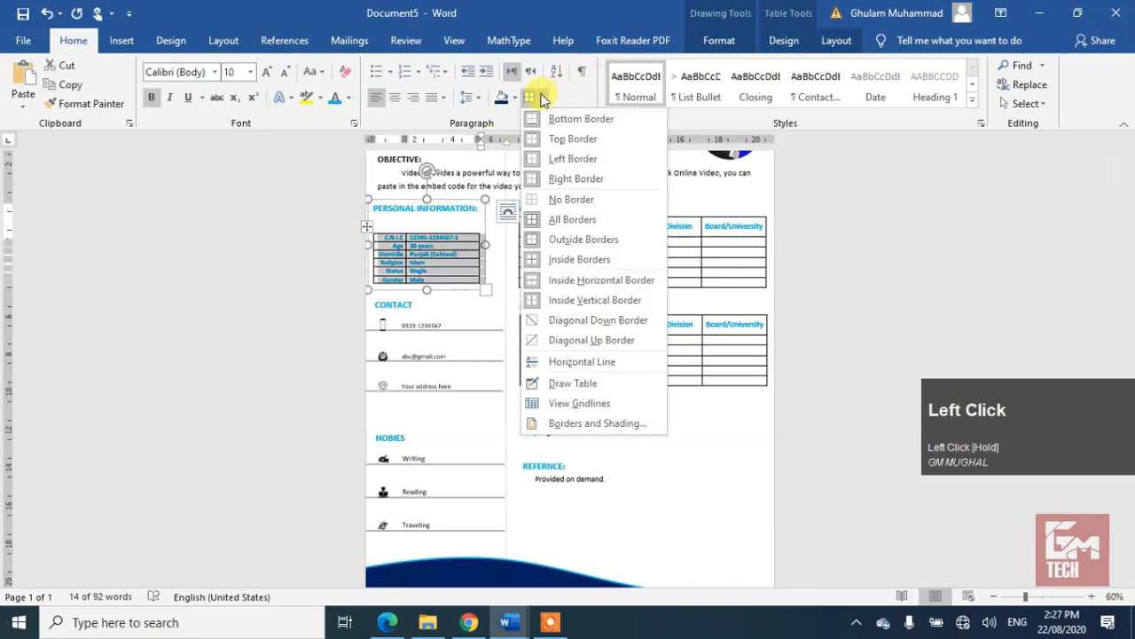
left_click(570, 199)
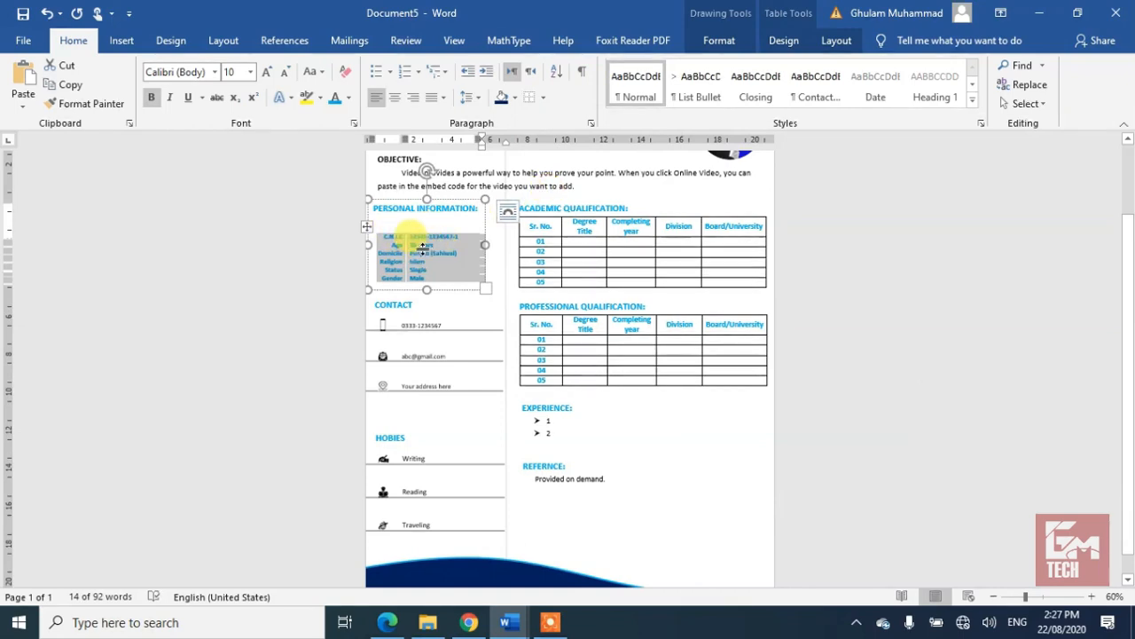
Step: Set the table text to Automatic black, then colour the label column blue
left_click(351, 99)
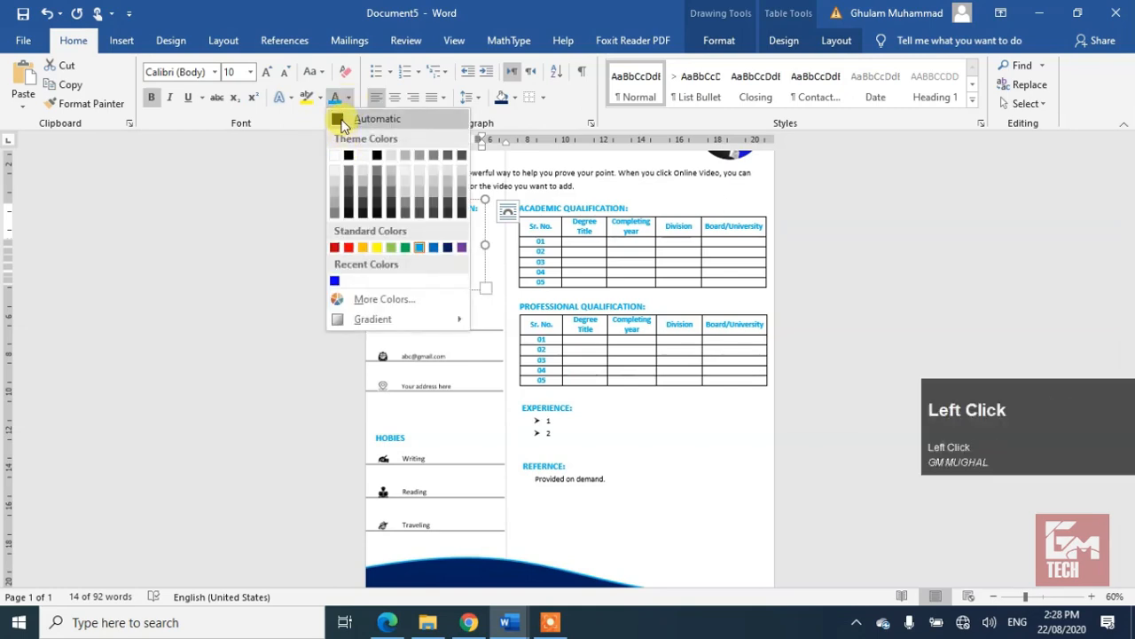
left_click(341, 121)
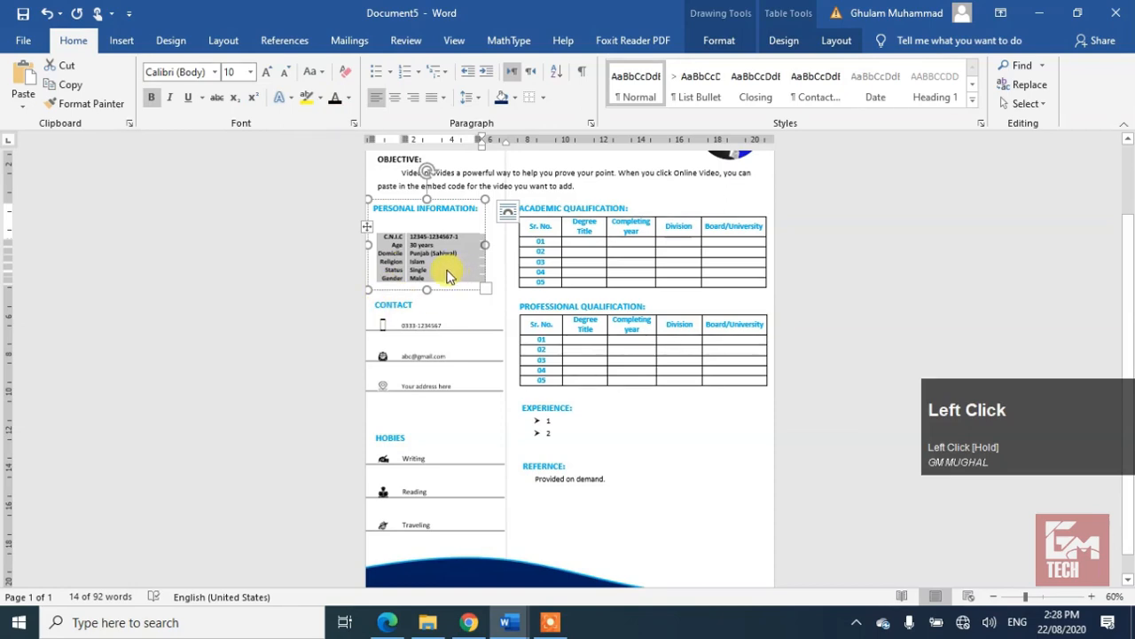
left_click(396, 232)
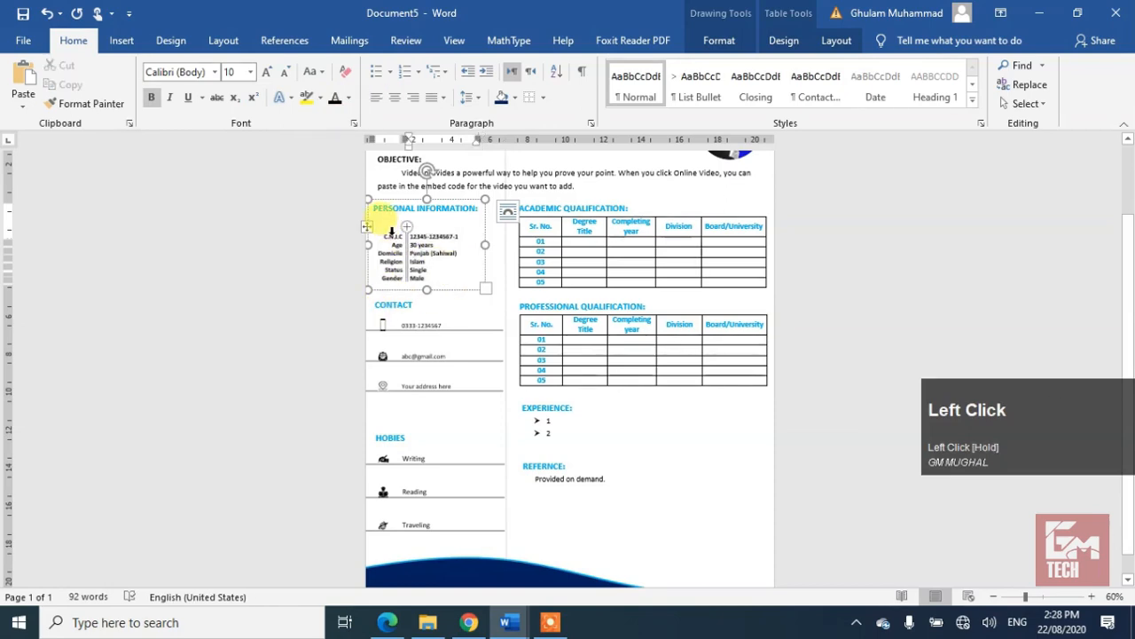
left_click(391, 230)
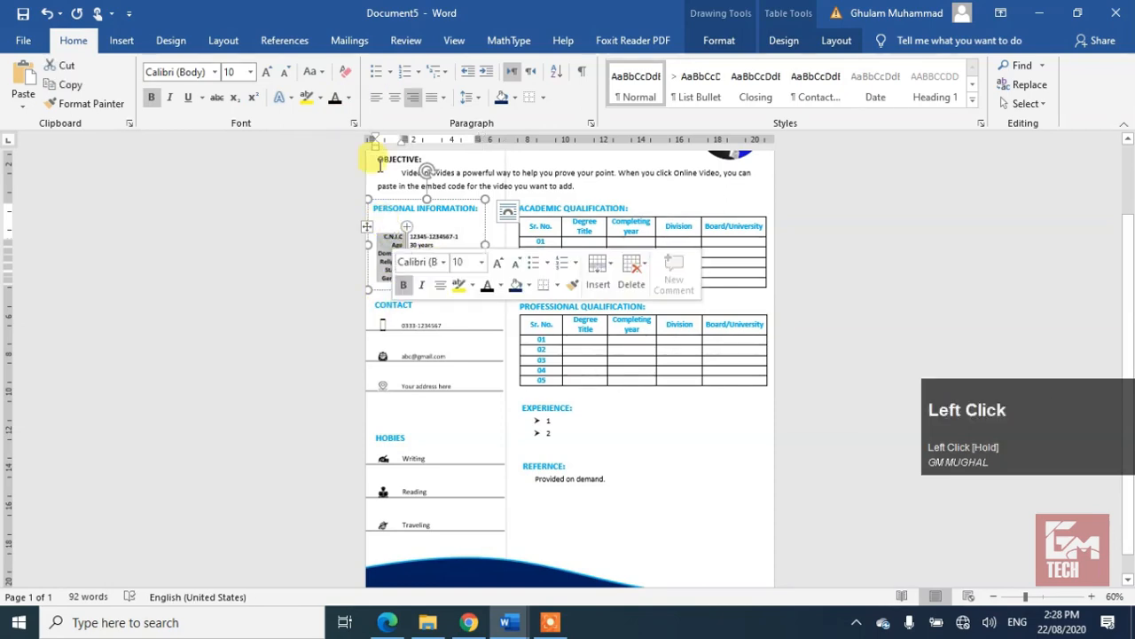
left_click(349, 98)
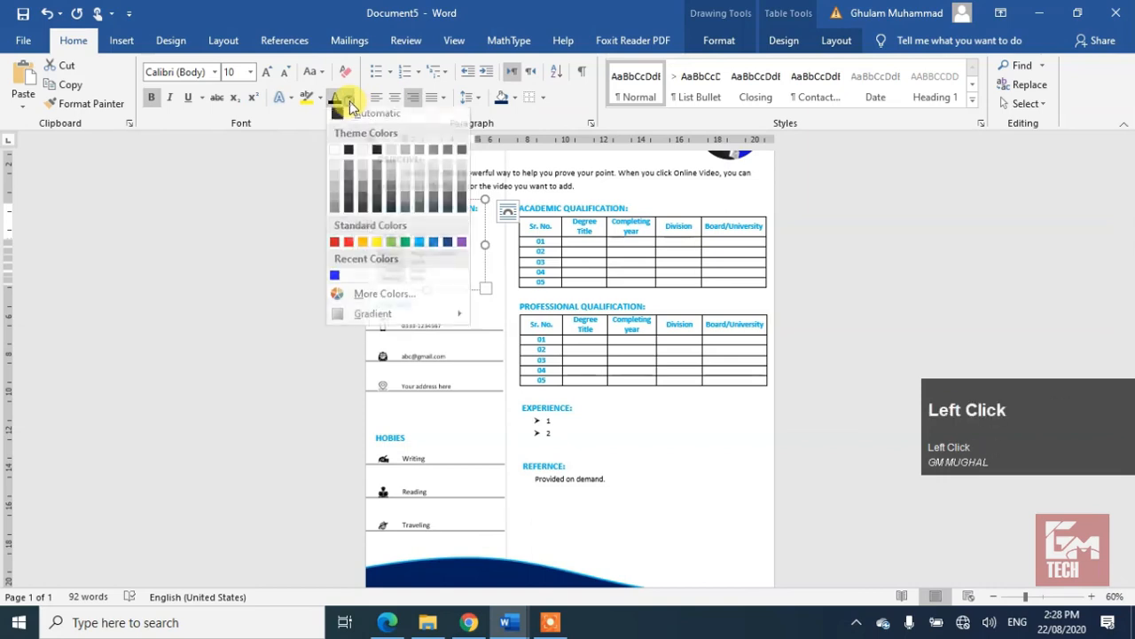
left_click(421, 254)
left_click(439, 261)
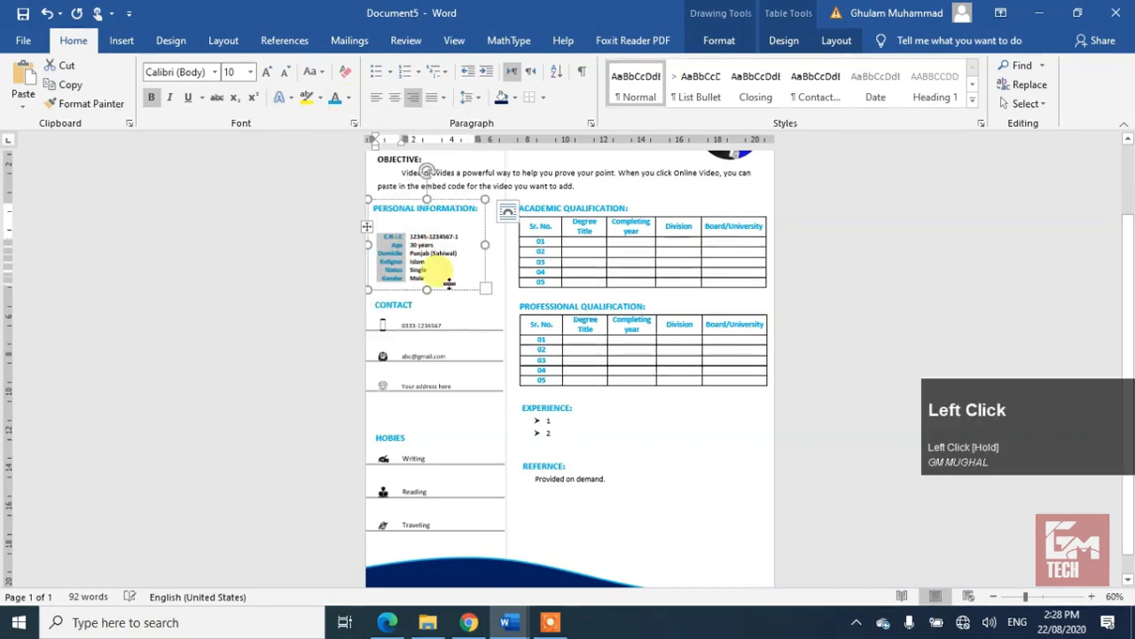
left_click(550, 241)
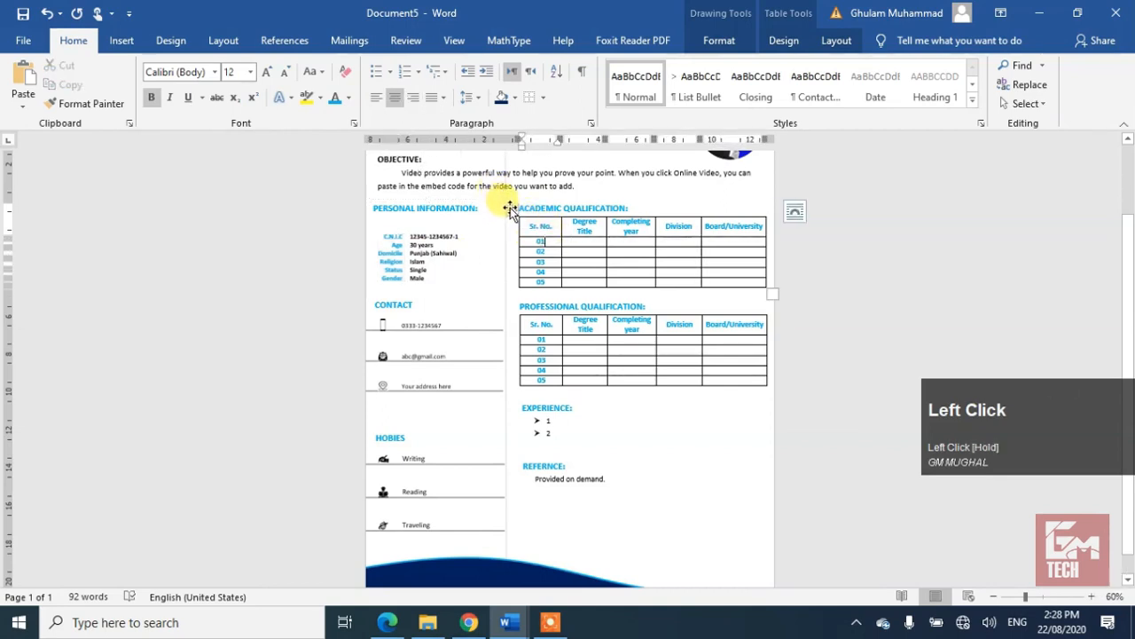
left_click_drag(511, 208, 512, 227)
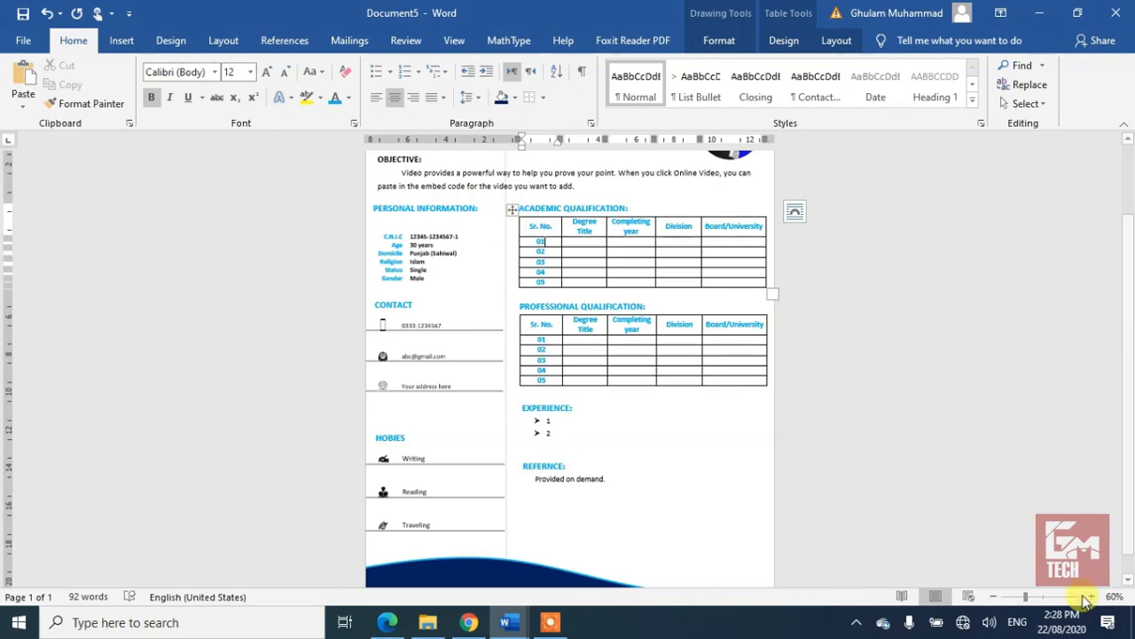
Step: Give the Academic Qualification table a grid table style with a blue-shaded header row
left_click(1056, 597)
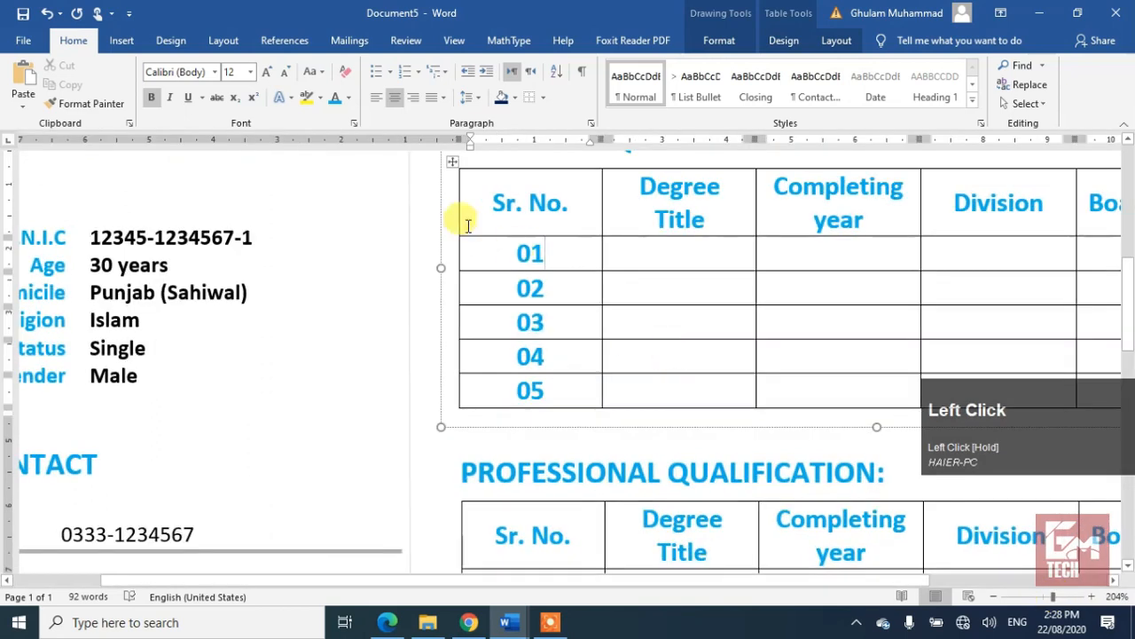
left_click(448, 217)
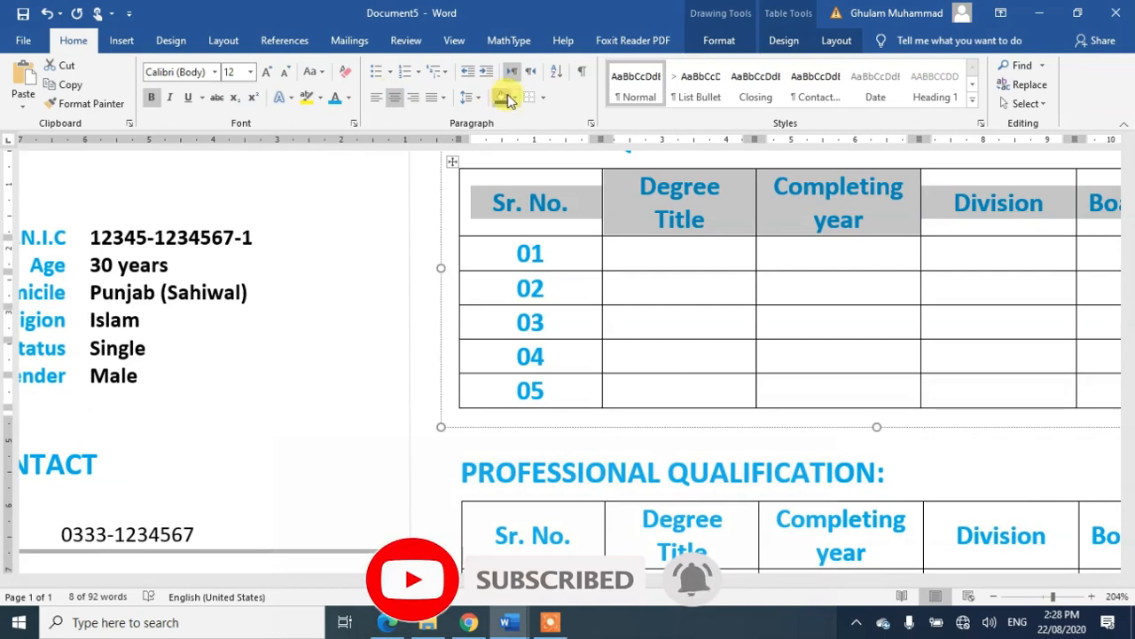
left_click(835, 40)
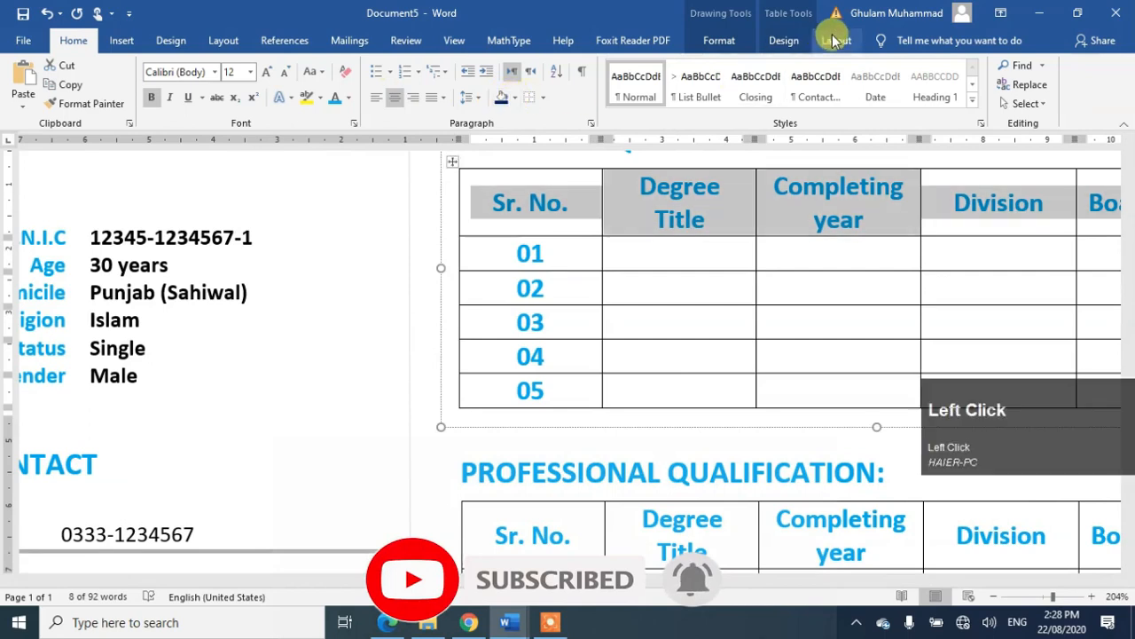
left_click(779, 41)
left_click(667, 107)
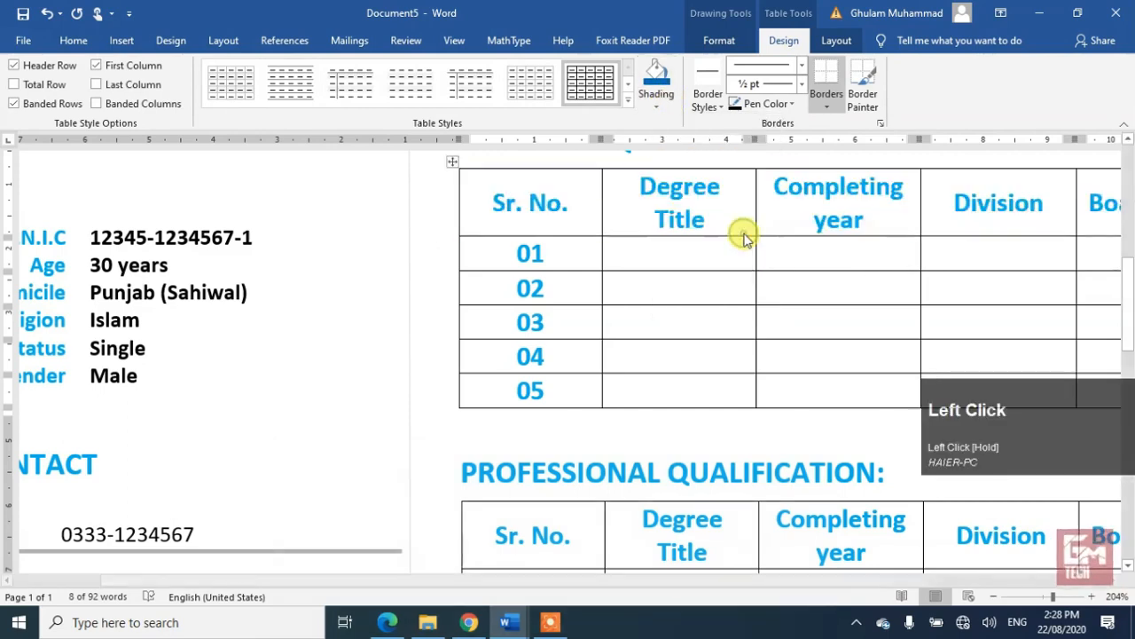
left_click(744, 235)
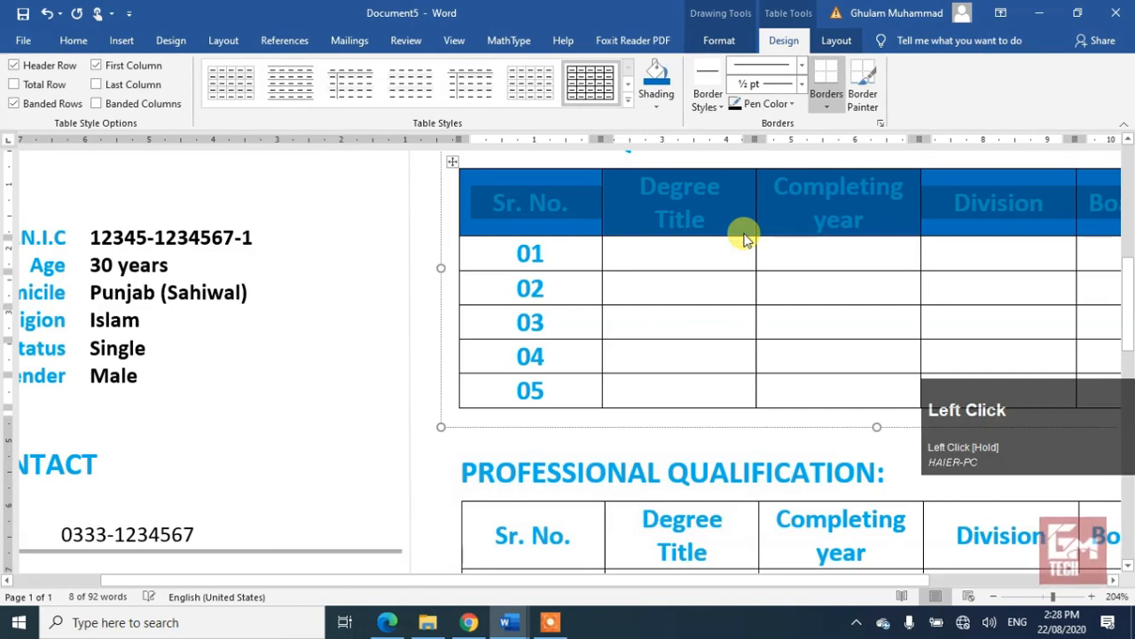
left_click(631, 98)
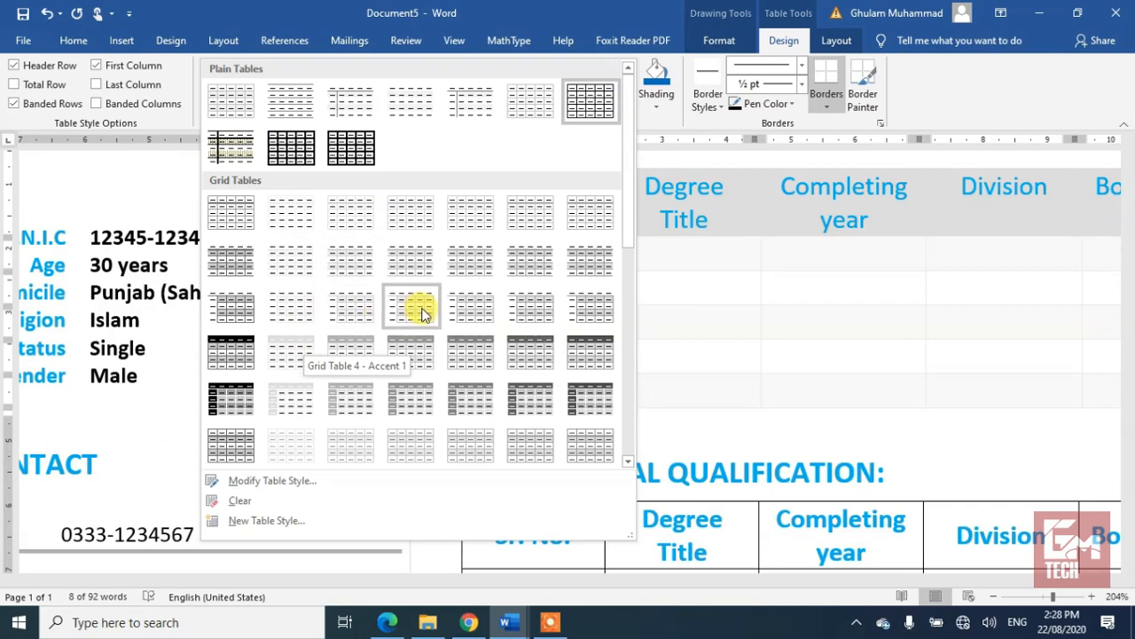
left_click(292, 349)
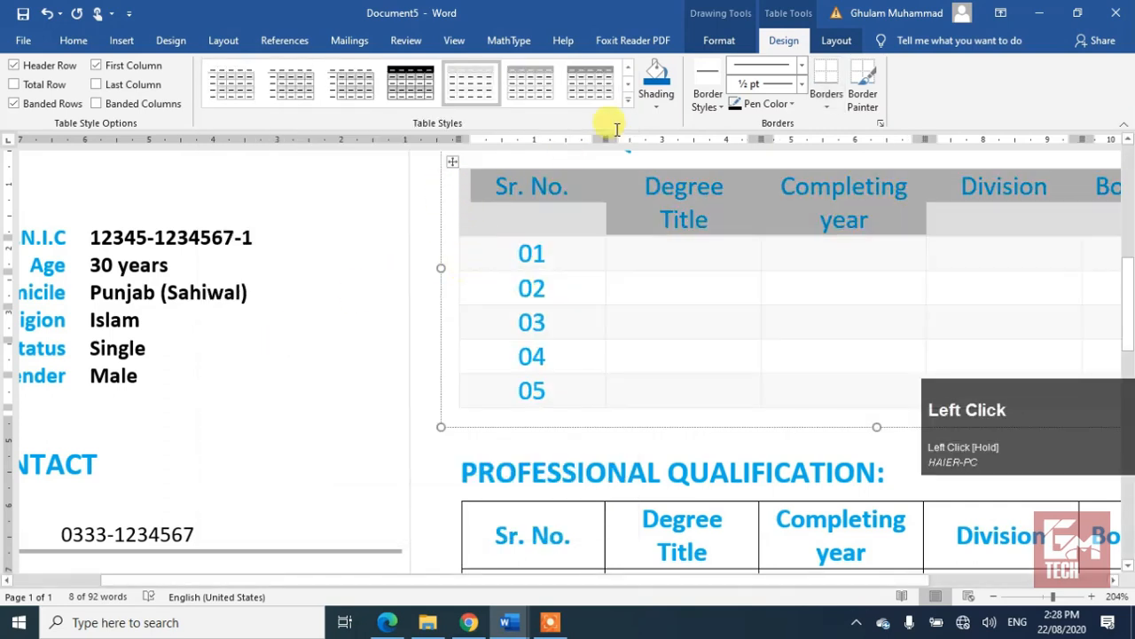
left_click(657, 78)
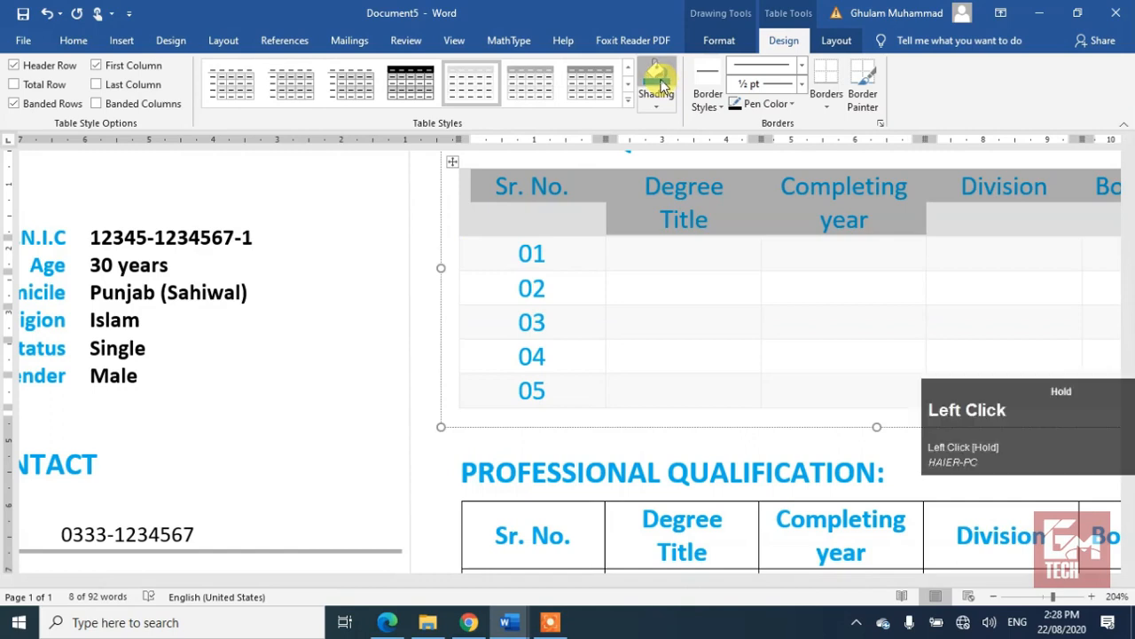
left_click(674, 276)
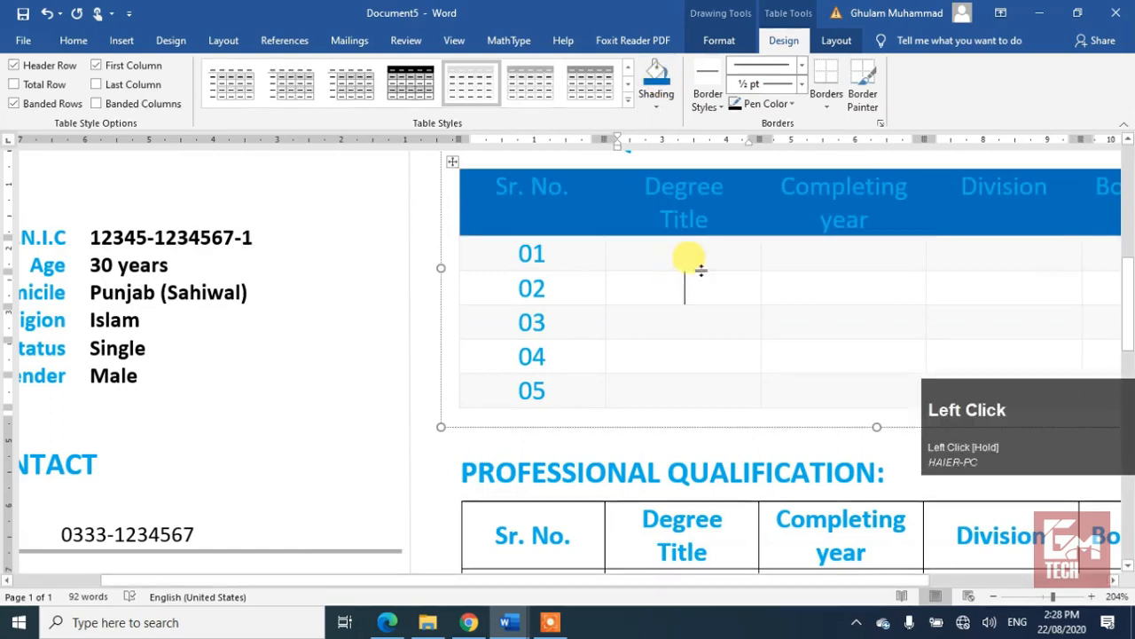
Step: Apply the same grid style and blue shading to the Professional Qualification table
left_click(479, 516)
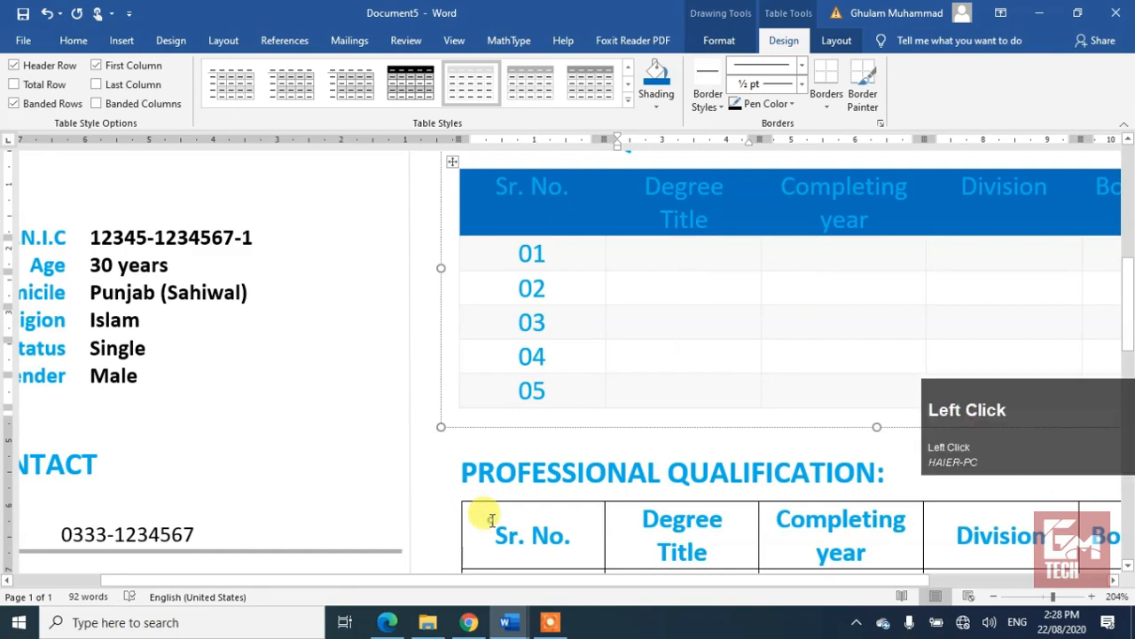
left_click(455, 495)
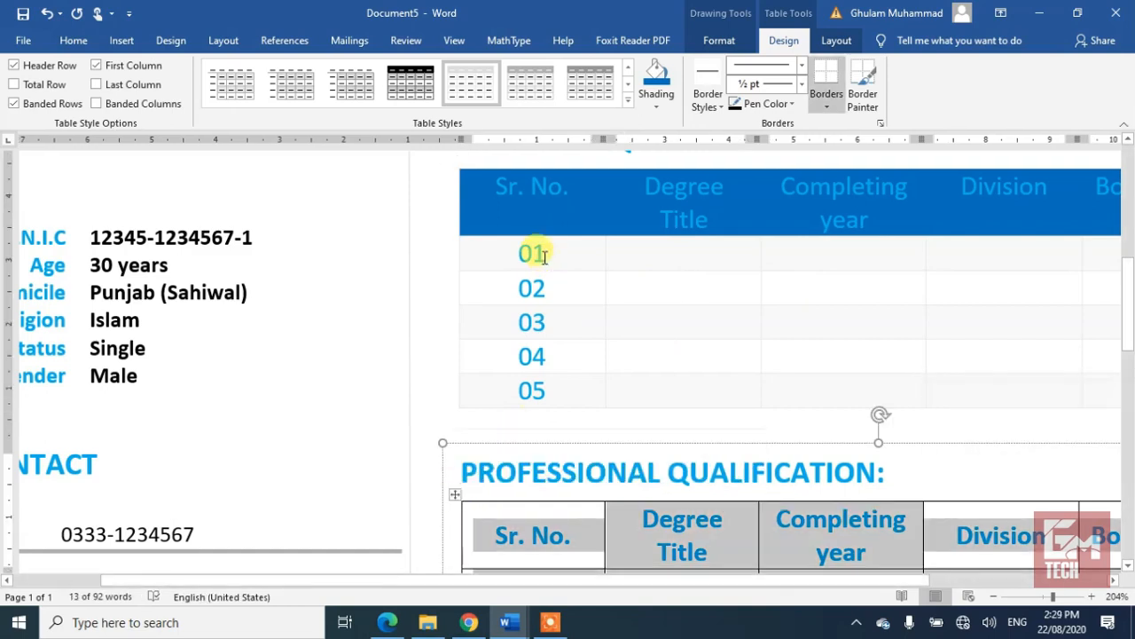
left_click(540, 177)
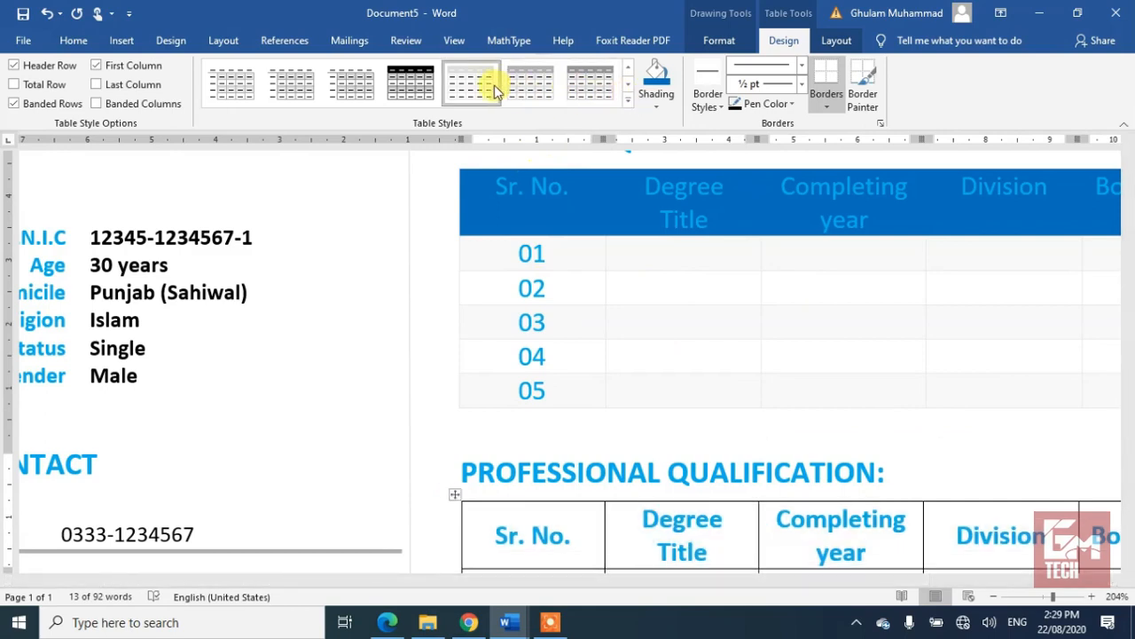
left_click(466, 89)
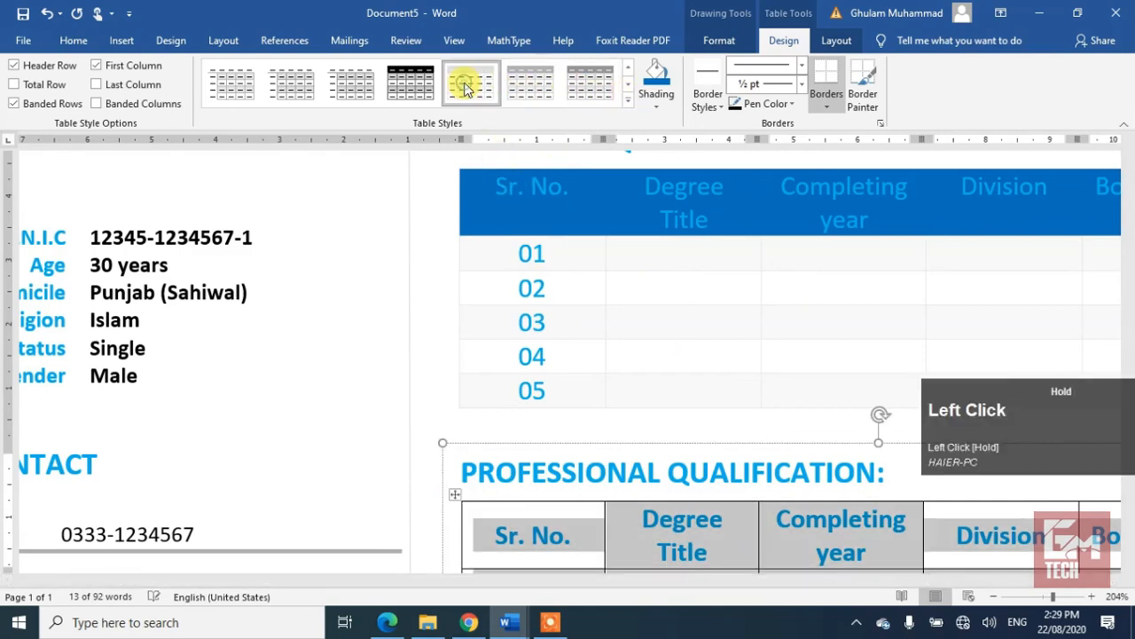
left_click(657, 77)
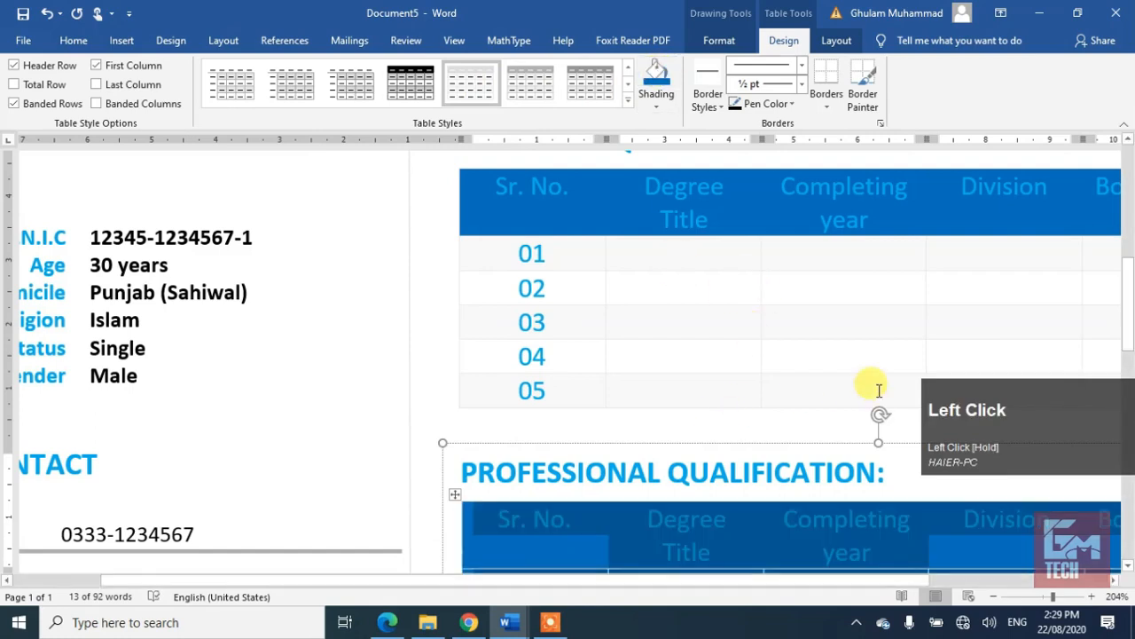
left_click_drag(1128, 293, 1123, 355)
Step: Undo the whole-table shading and shade only the Professional Qualification header row blue
left_click(831, 197)
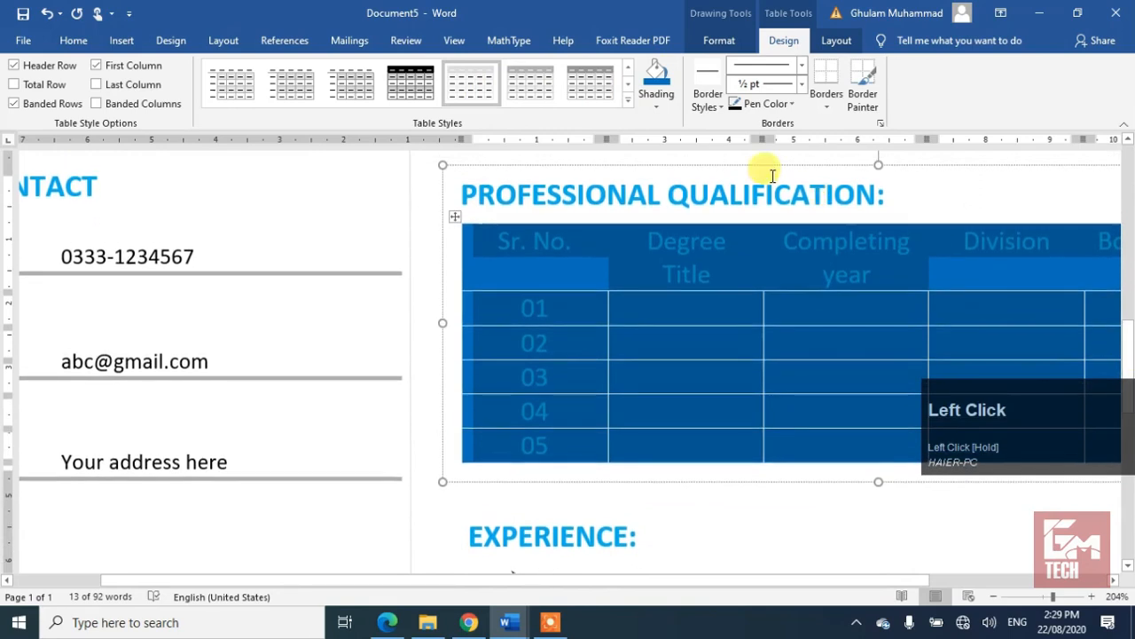
key("ctrl+z")
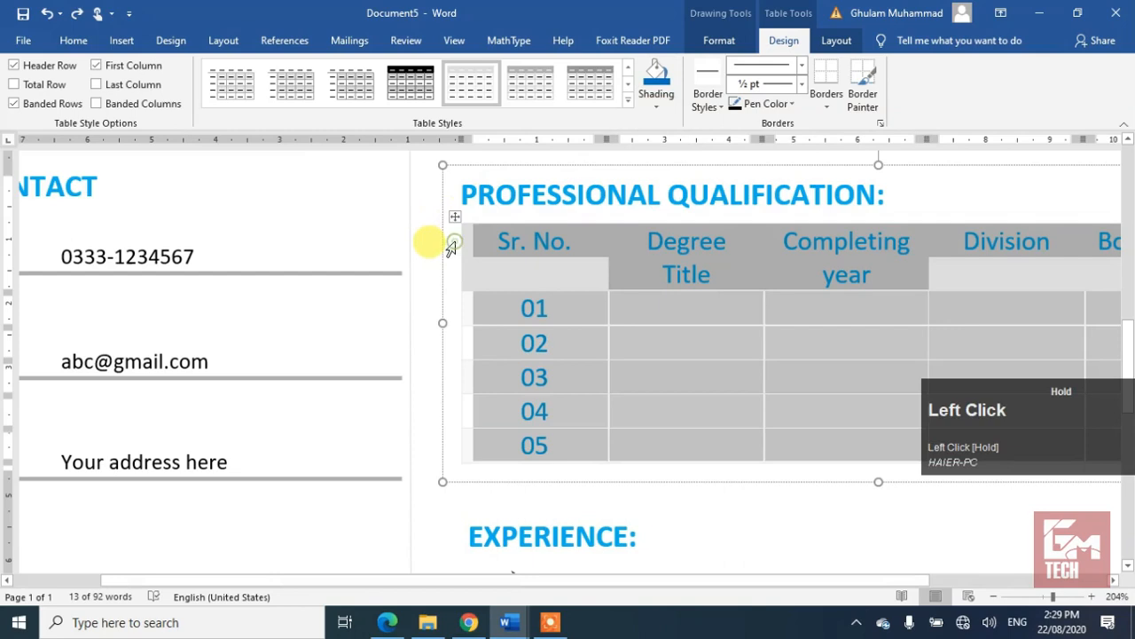
left_click(656, 77)
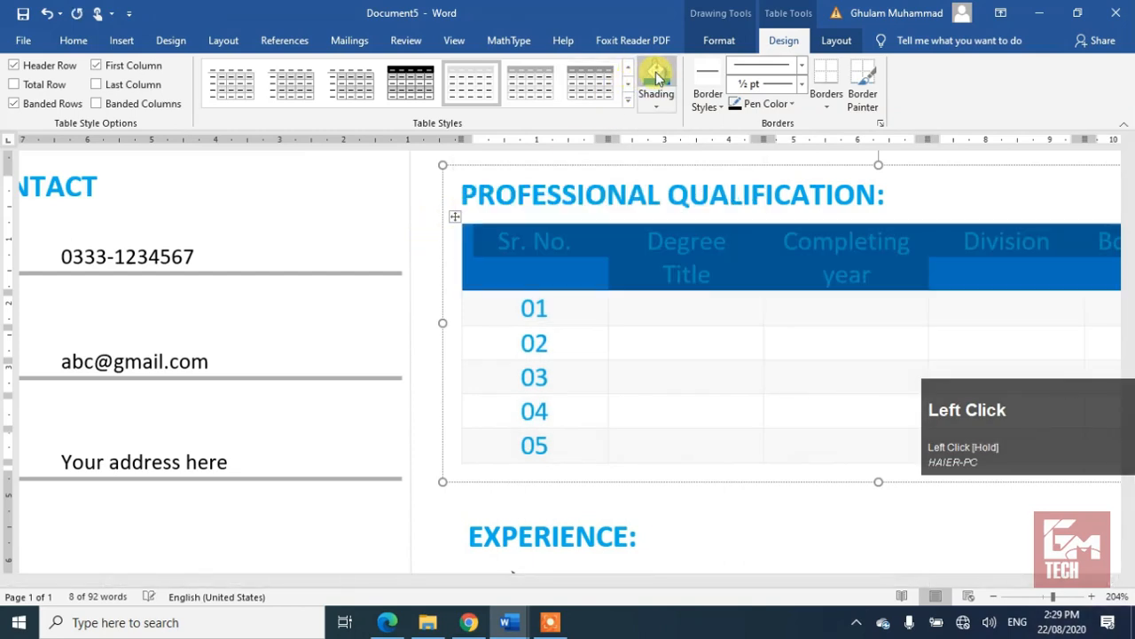
left_click(644, 368)
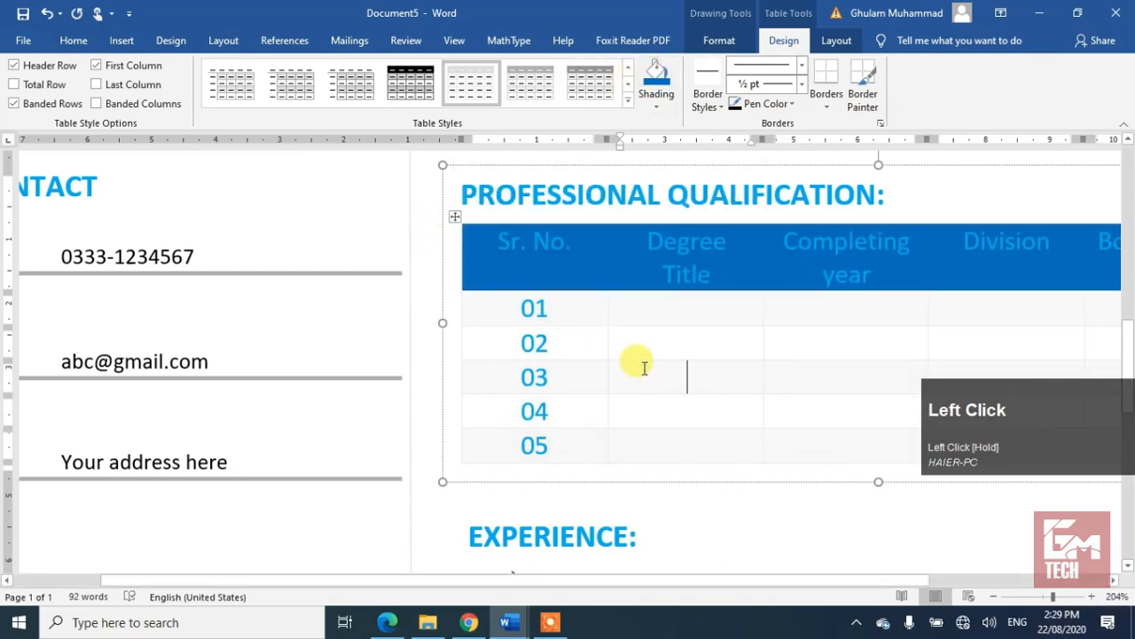
Step: Make the Professional Qualification header text white
left_click(450, 265)
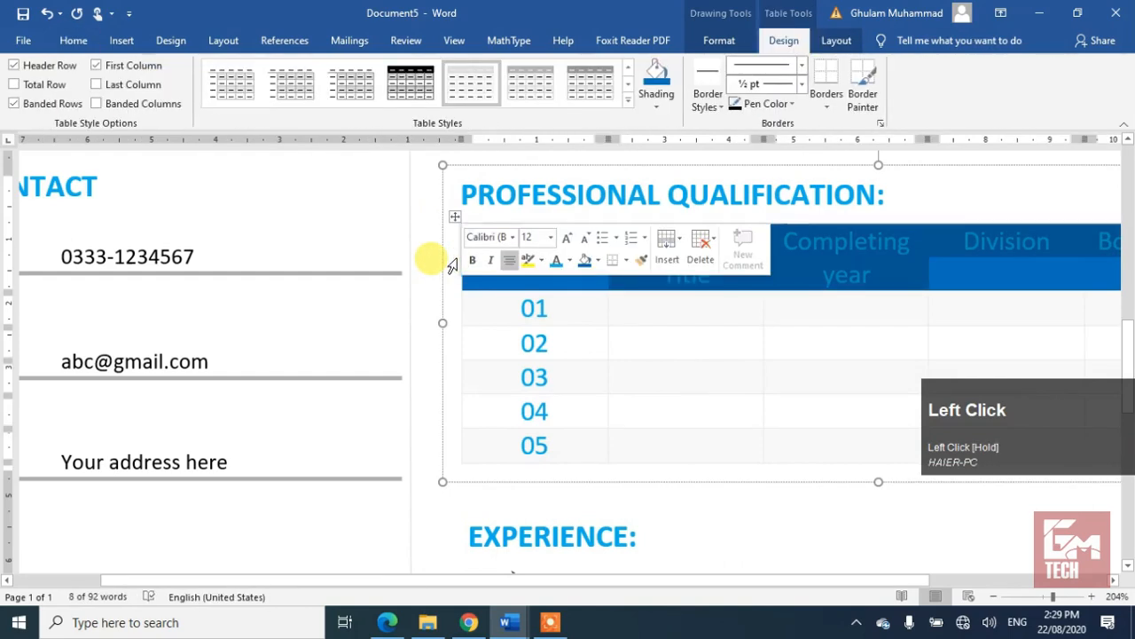
left_click(571, 261)
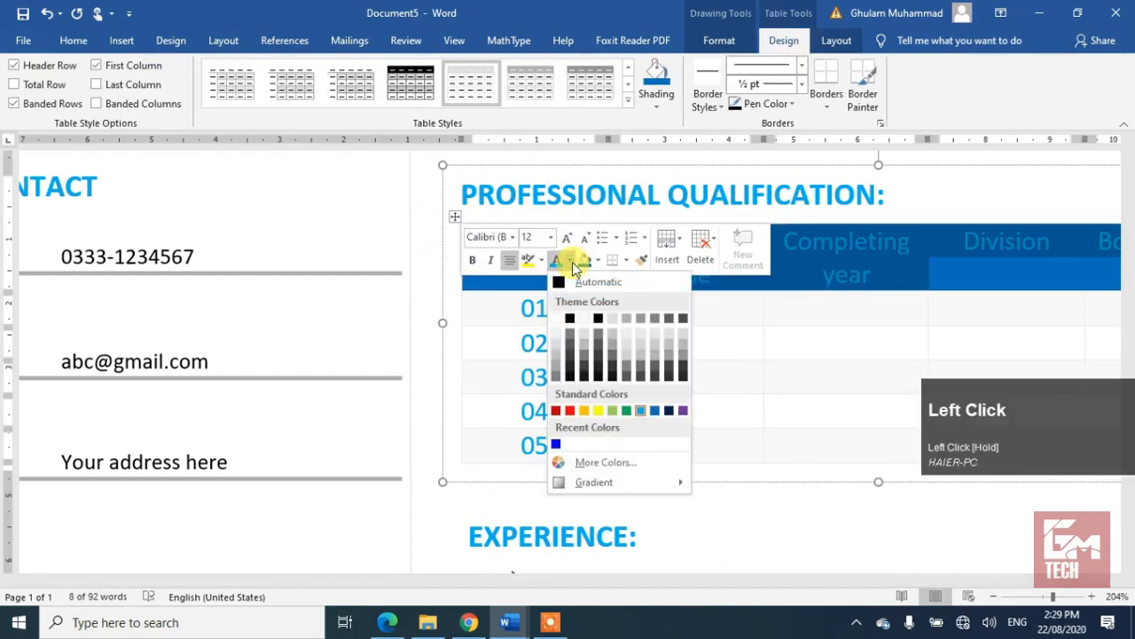
left_click(556, 317)
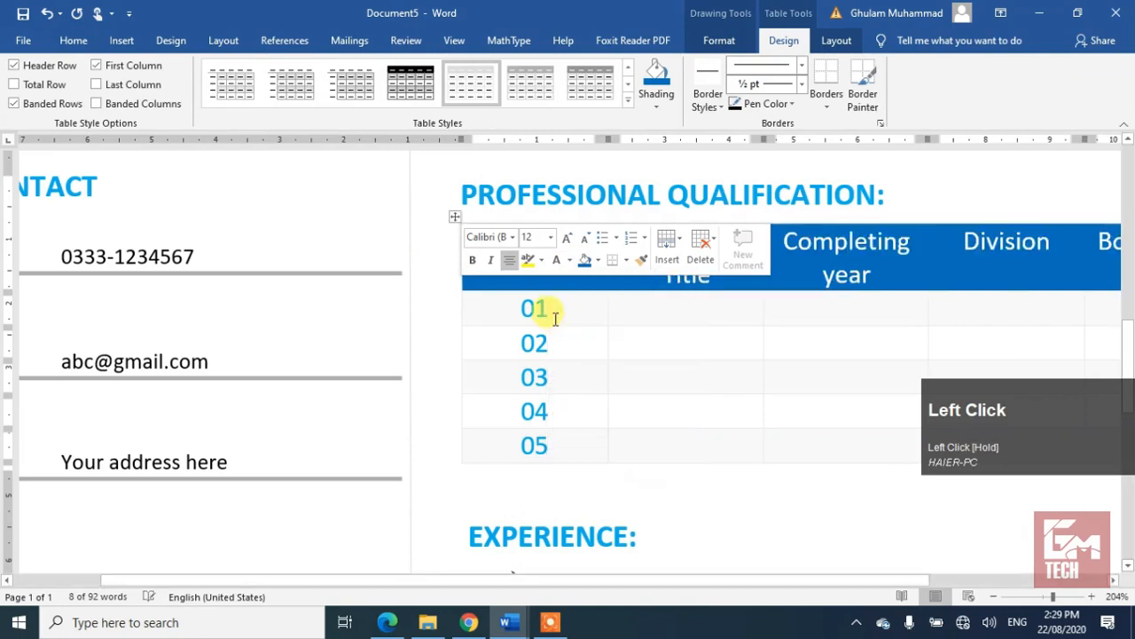
left_click(668, 330)
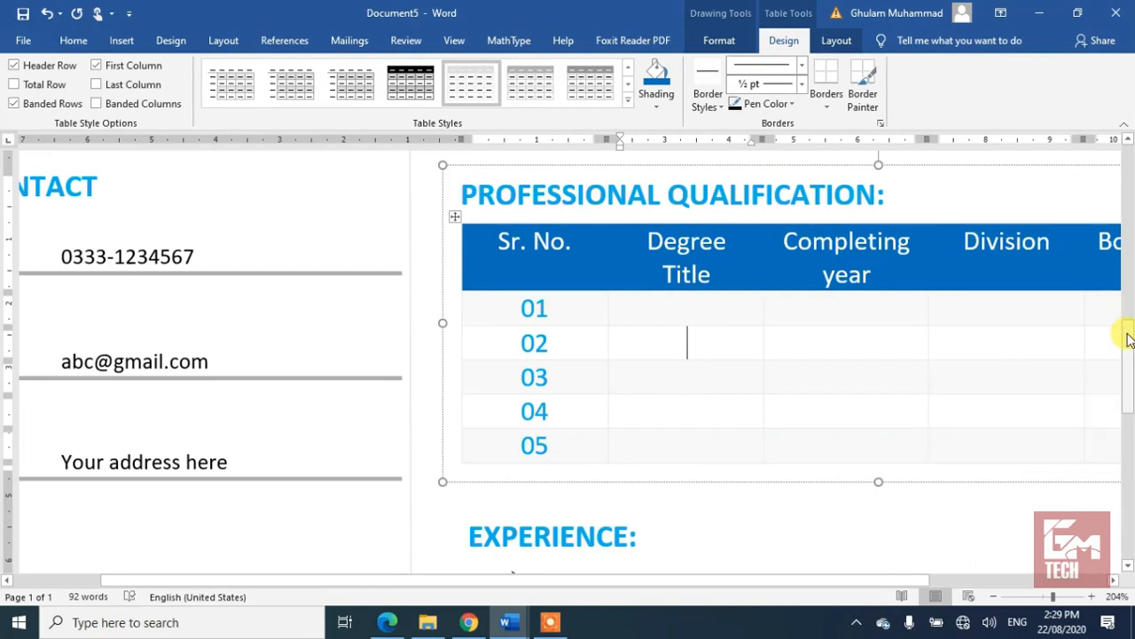
left_click_drag(1129, 337, 1127, 257)
left_click_drag(770, 283, 506, 306)
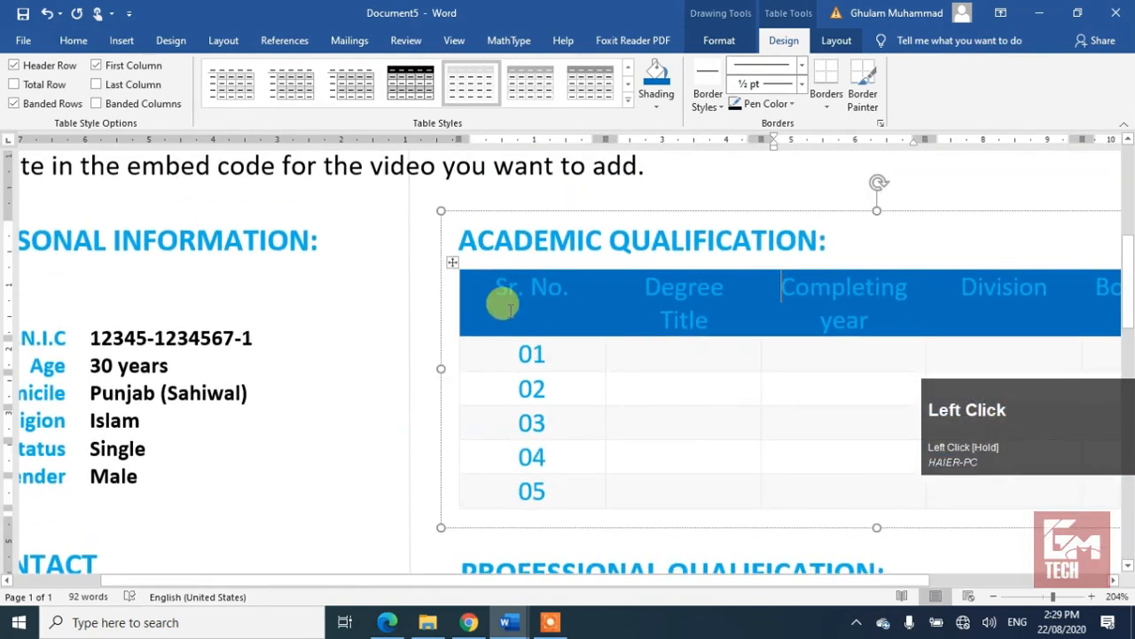
Step: Set the Academic Qualification header row's font colour to white
left_click(445, 312)
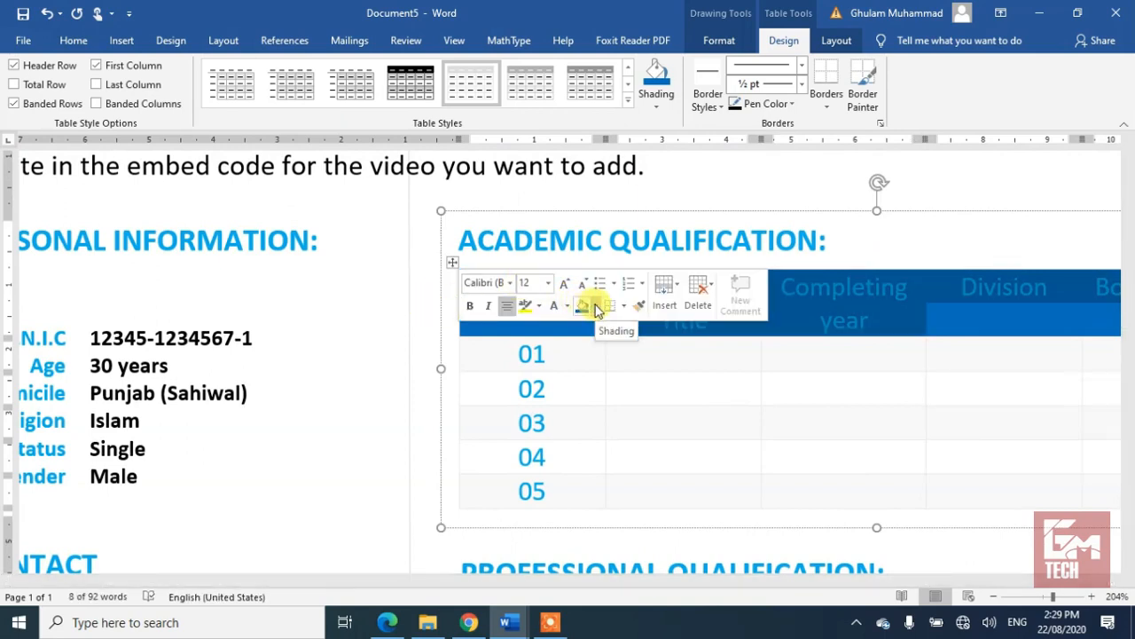
left_click(557, 306)
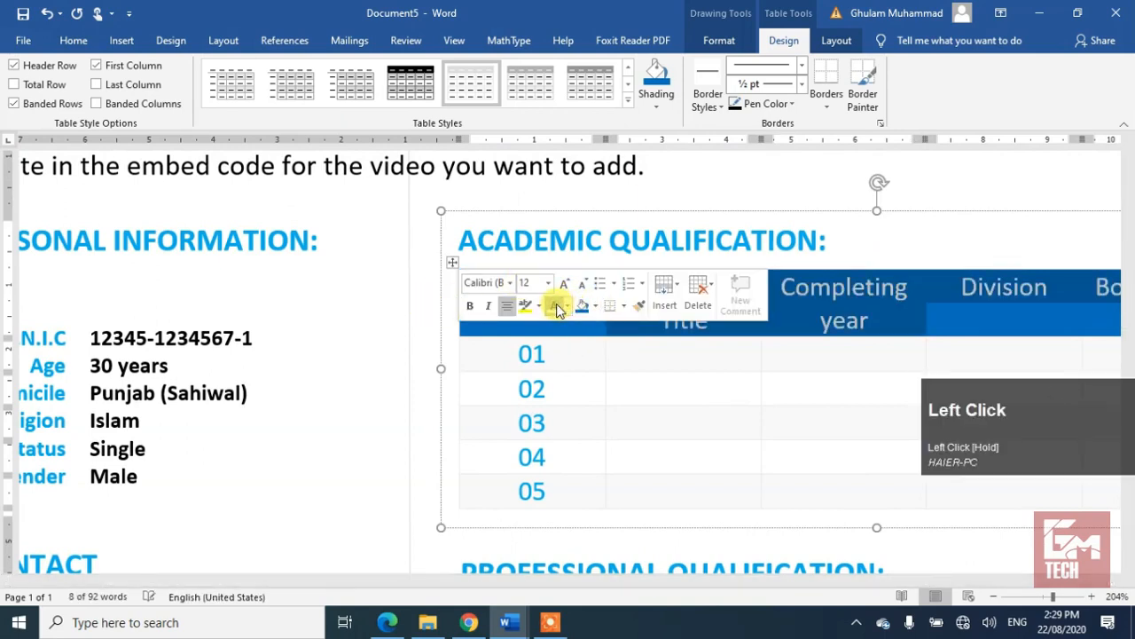
left_click(720, 455)
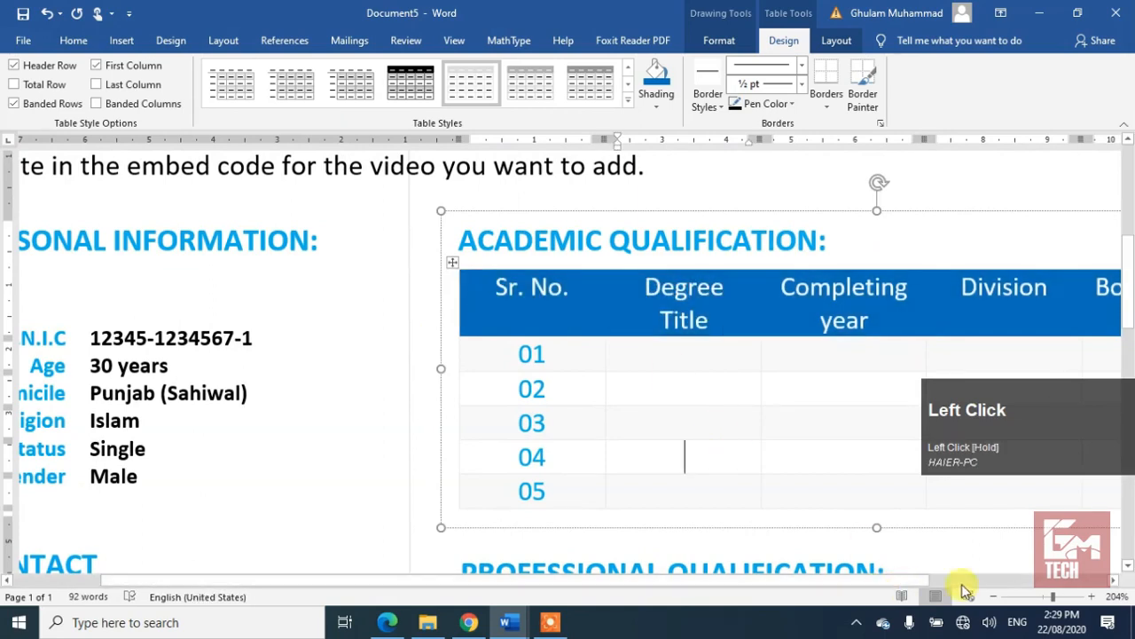
Step: Zoom out to the whole CV page and select the dark blue wave at the top
left_click(994, 596)
left_click(994, 596)
left_click(994, 596)
left_click(995, 596)
left_click(994, 596)
left_click(995, 596)
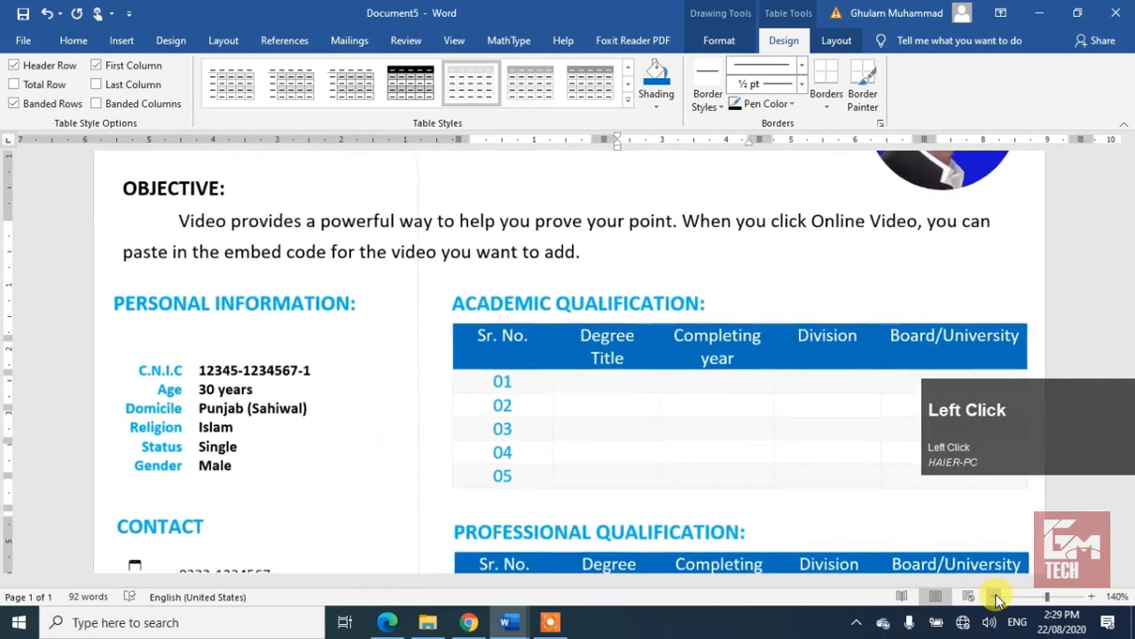
left_click(994, 596)
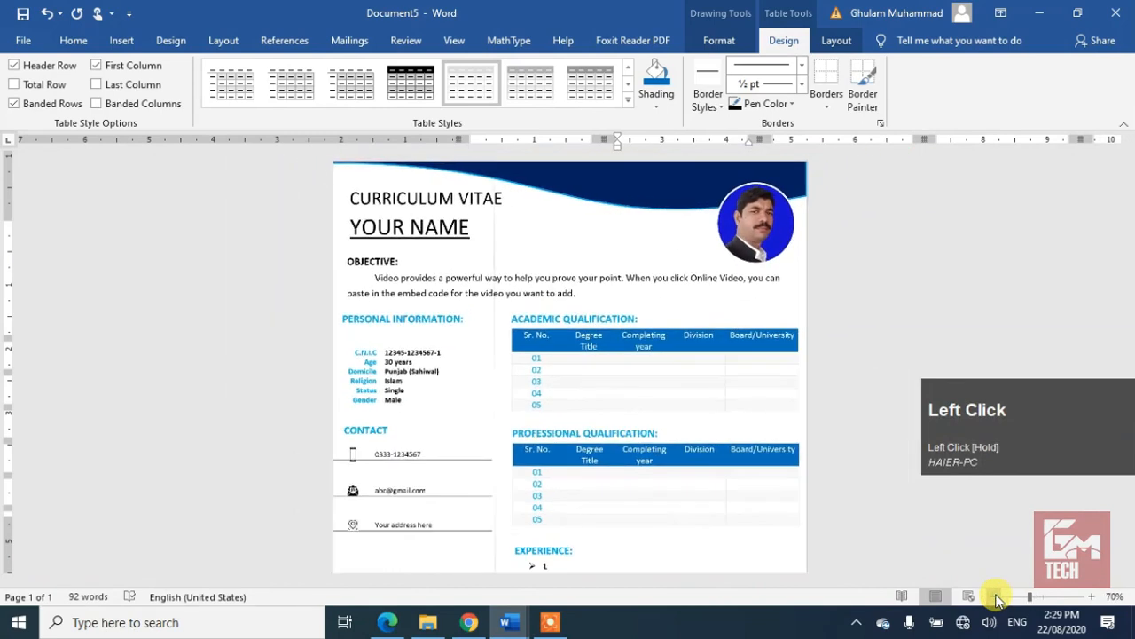
left_click(994, 596)
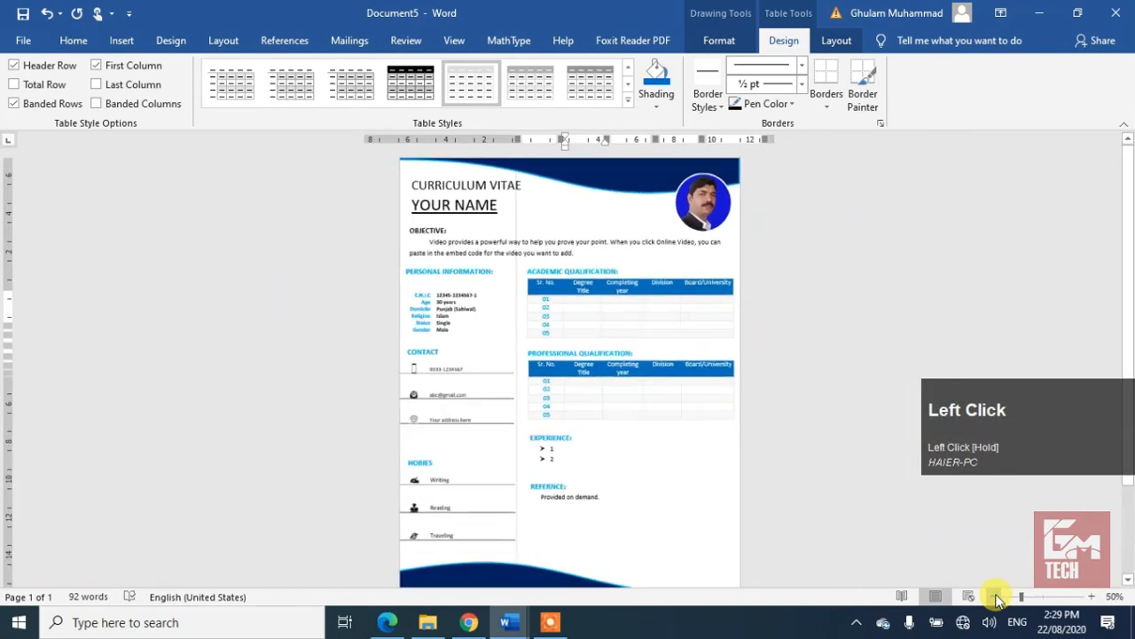
left_click(836, 495)
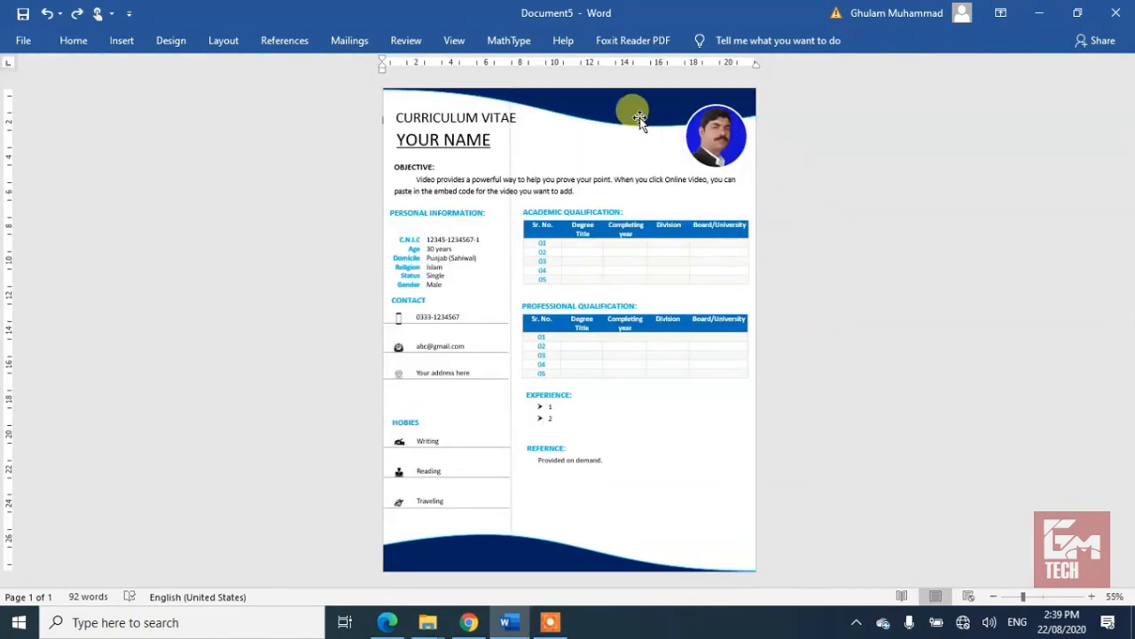
left_click(638, 118)
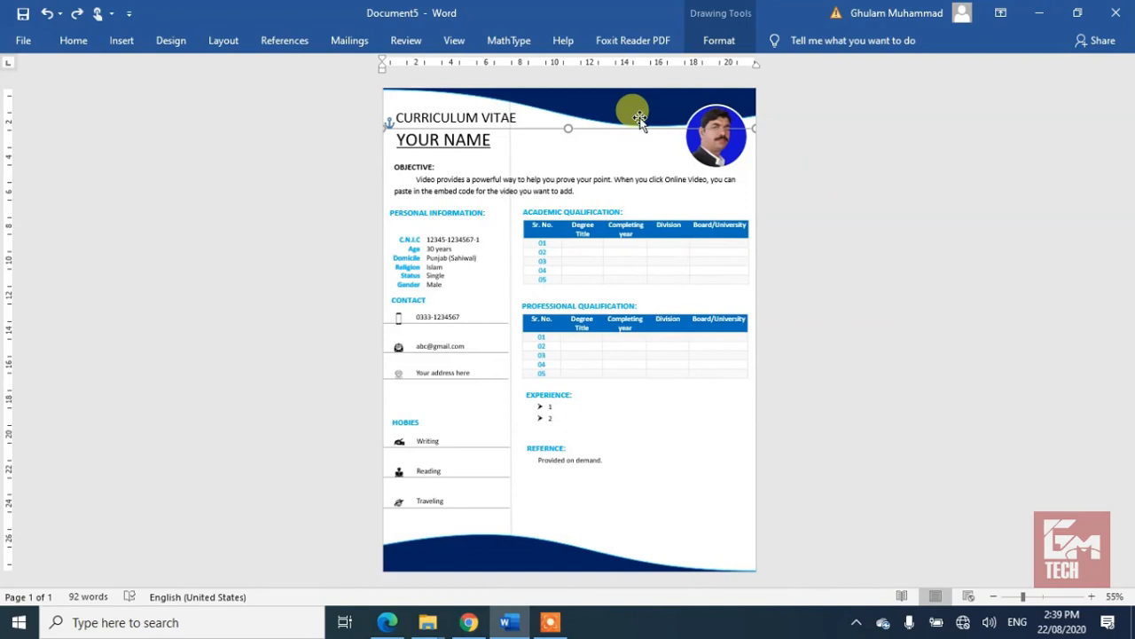
Step: Open the Format Shape fill settings for the top wave via Shape Fill > Gradient > More Gradients
left_click(719, 41)
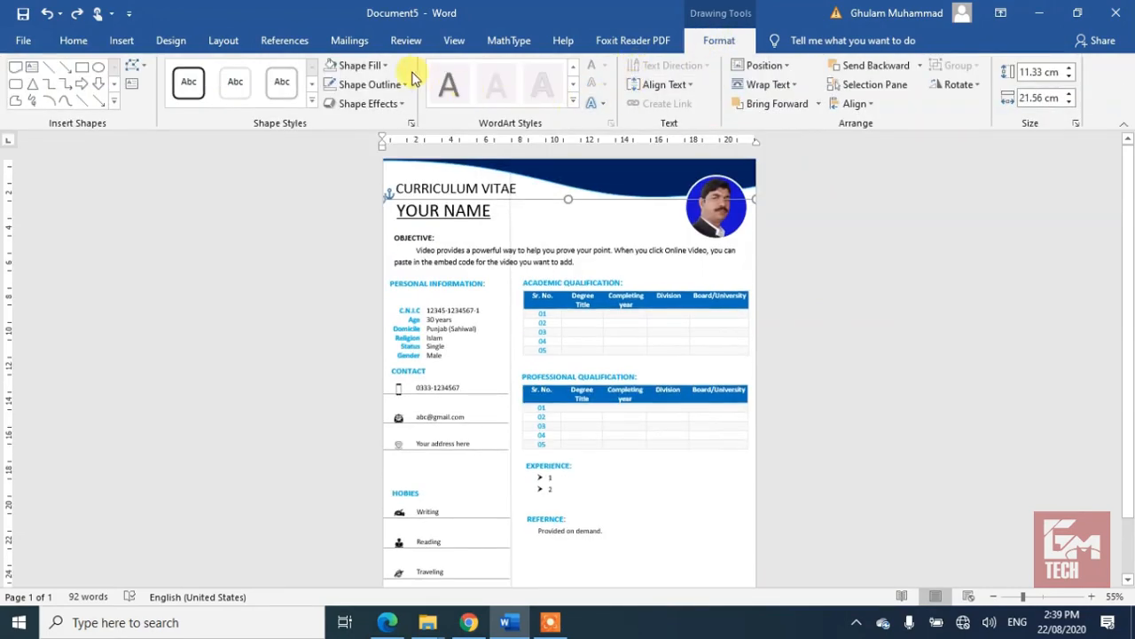
left_click(384, 65)
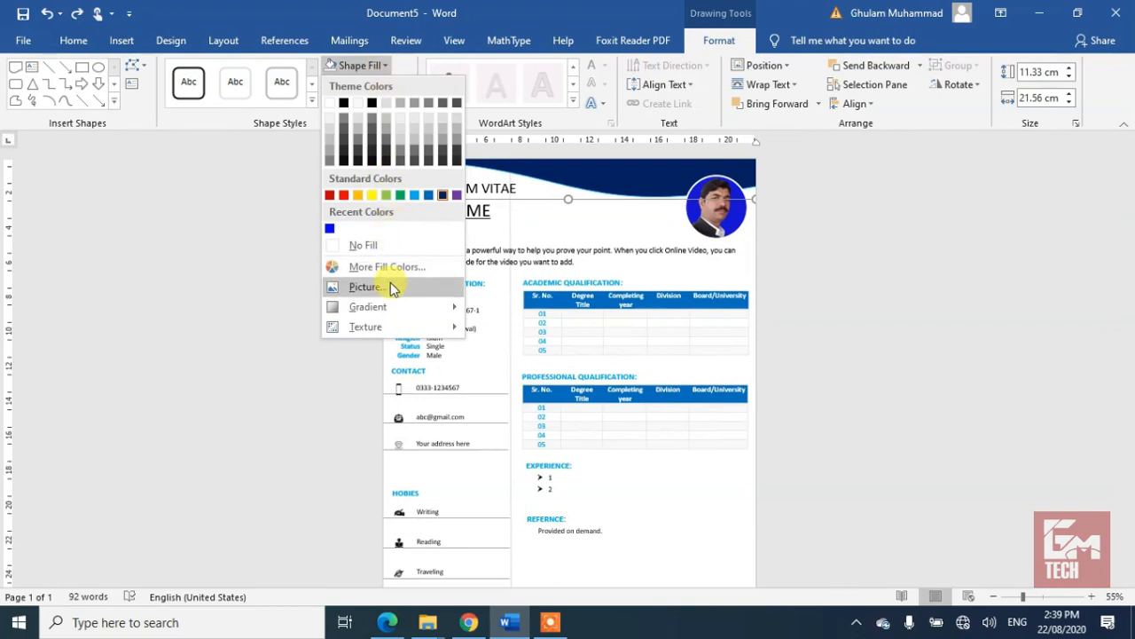
mouse_move(380, 307)
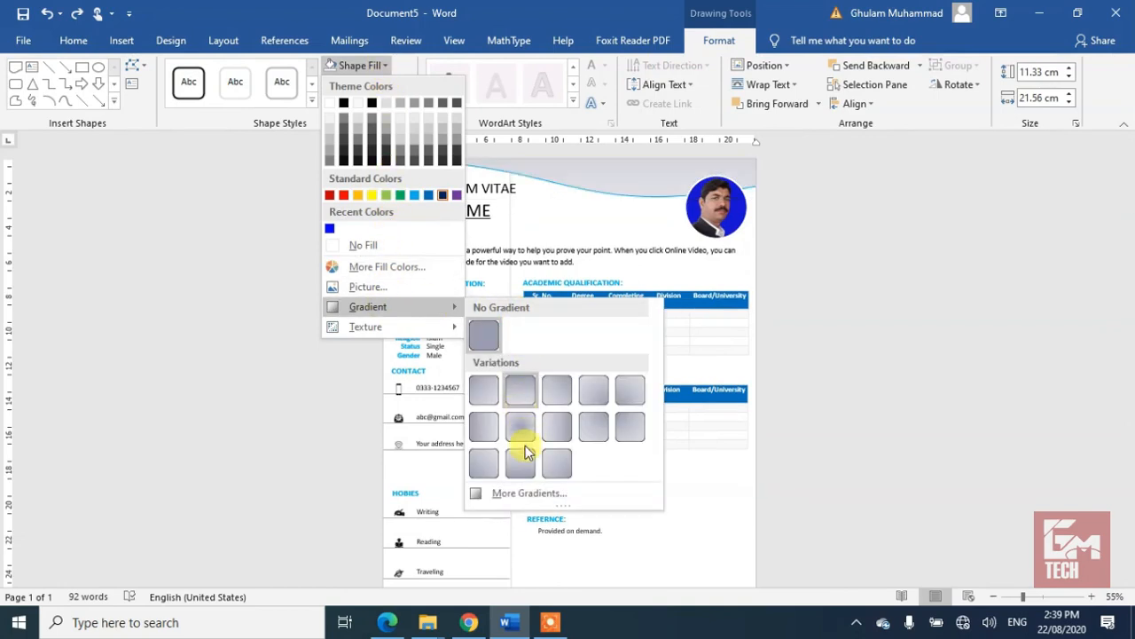
left_click(526, 493)
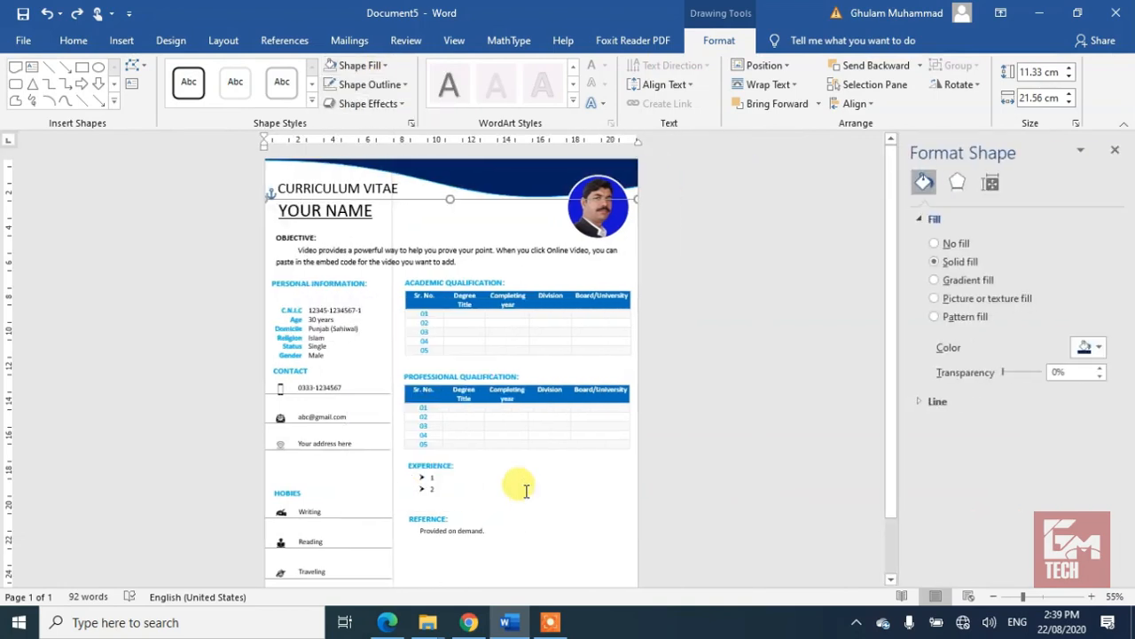
Step: Switch the top wave to gradient fill and confirm its yellow, green and blue stops
left_click(934, 282)
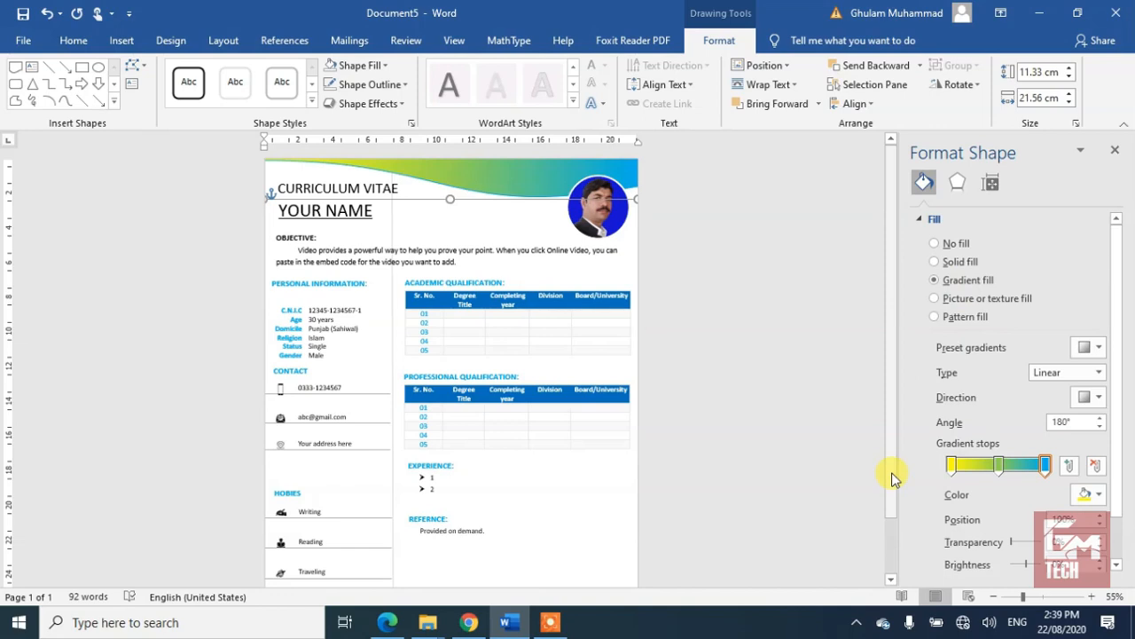
left_click(952, 468)
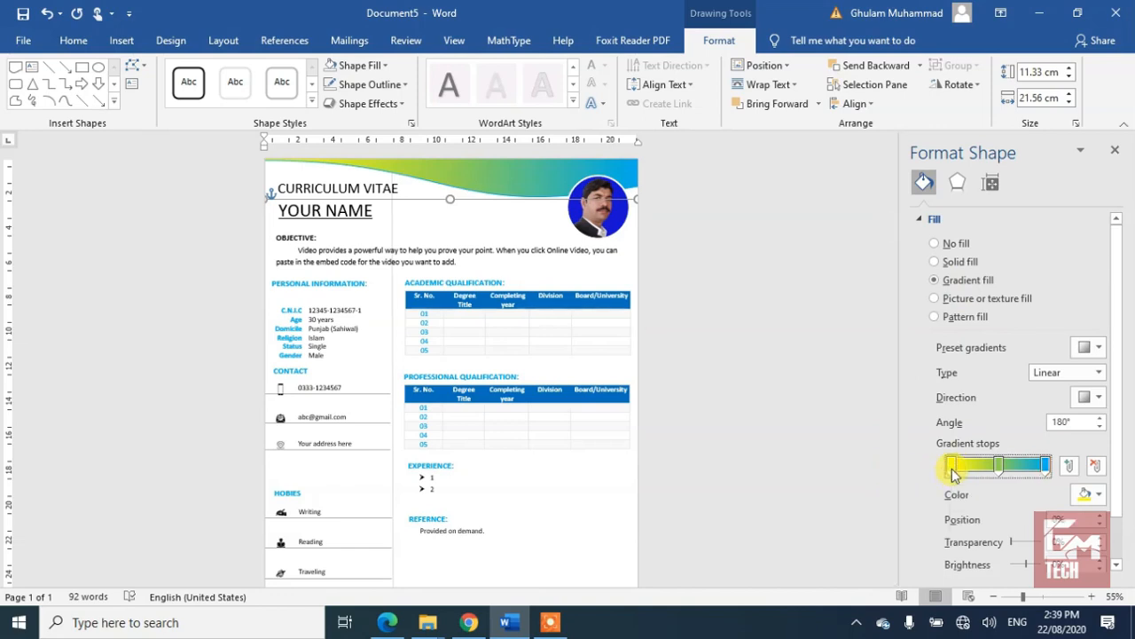
left_click(1098, 496)
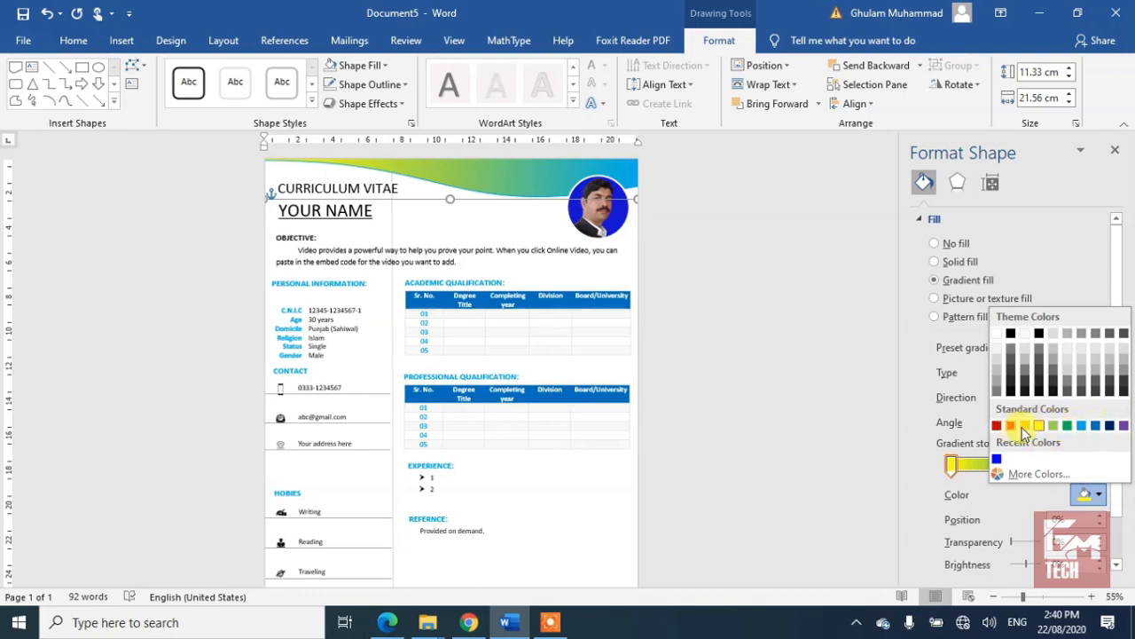
left_click(874, 482)
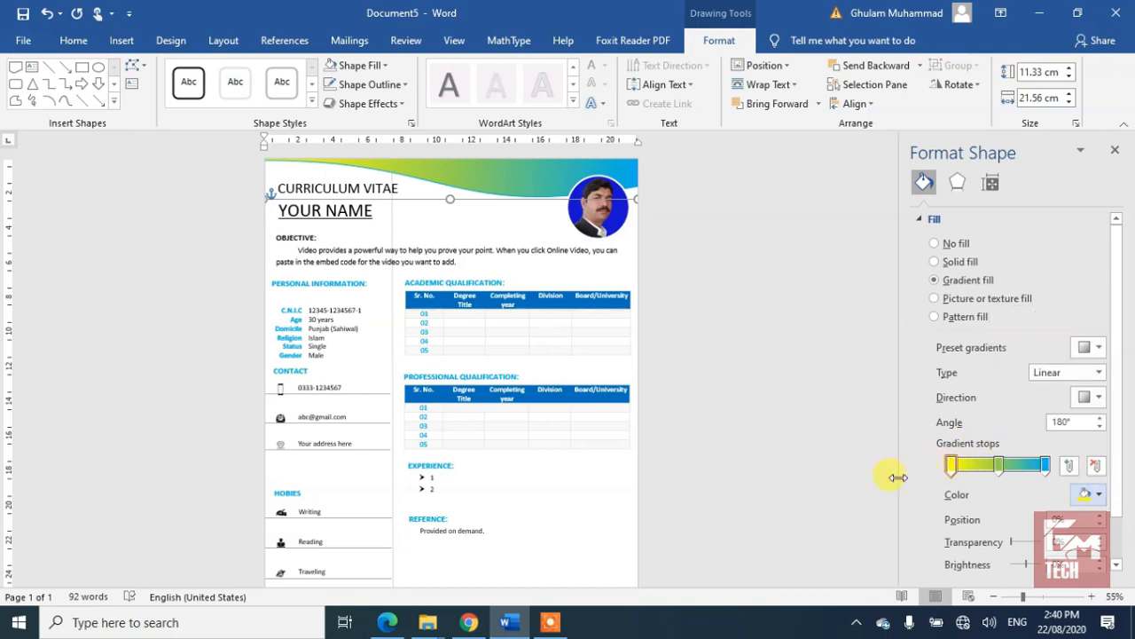
left_click(997, 465)
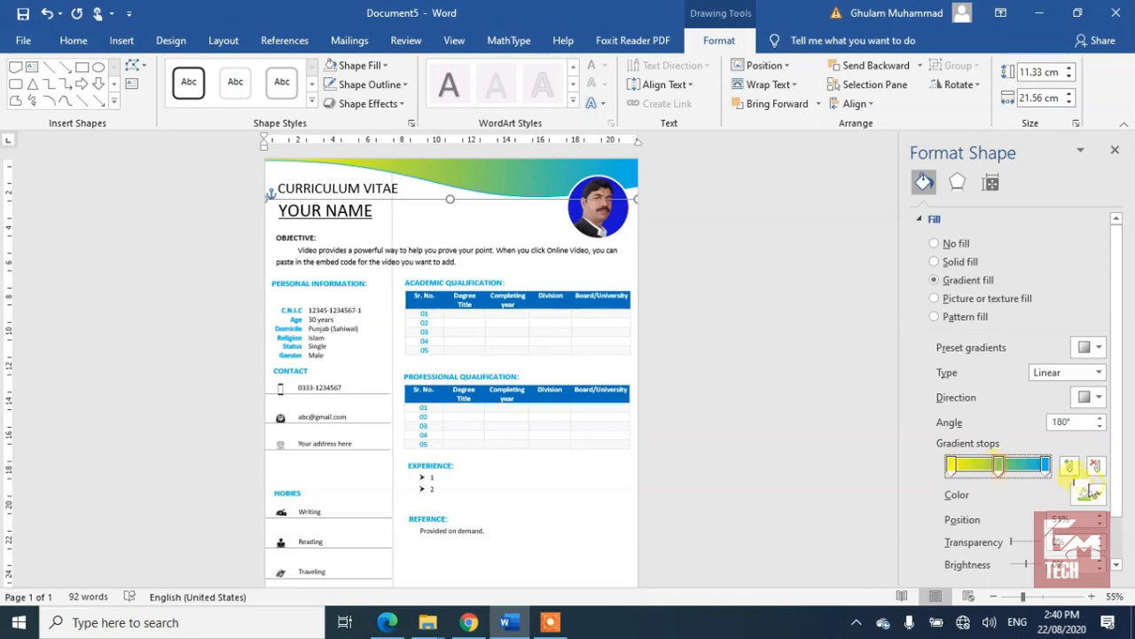
left_click(1100, 497)
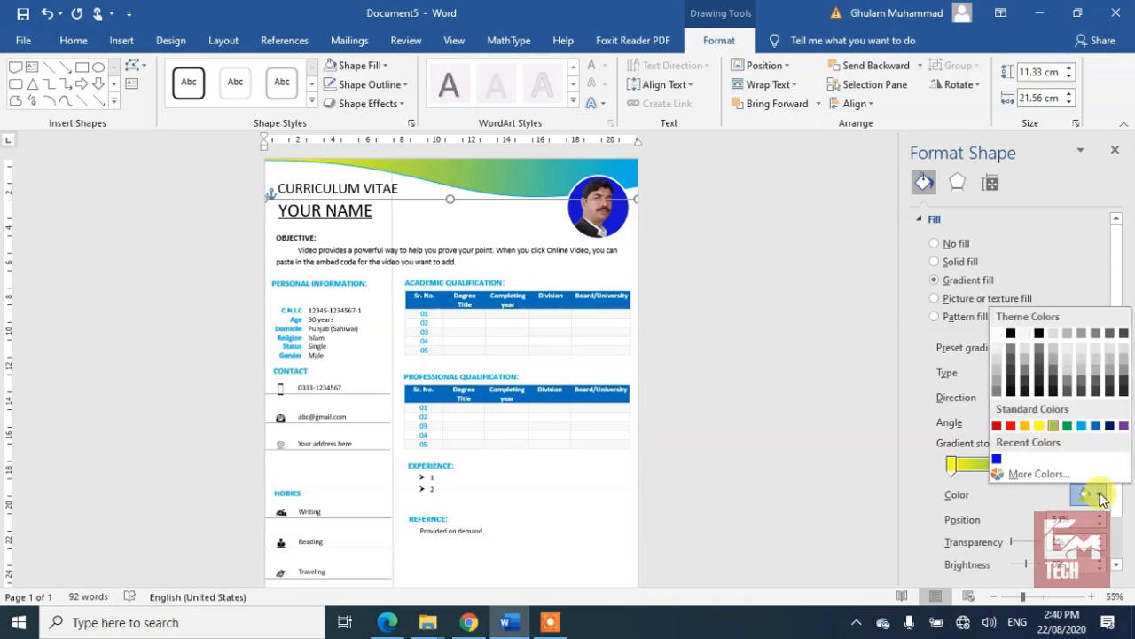
left_click(860, 503)
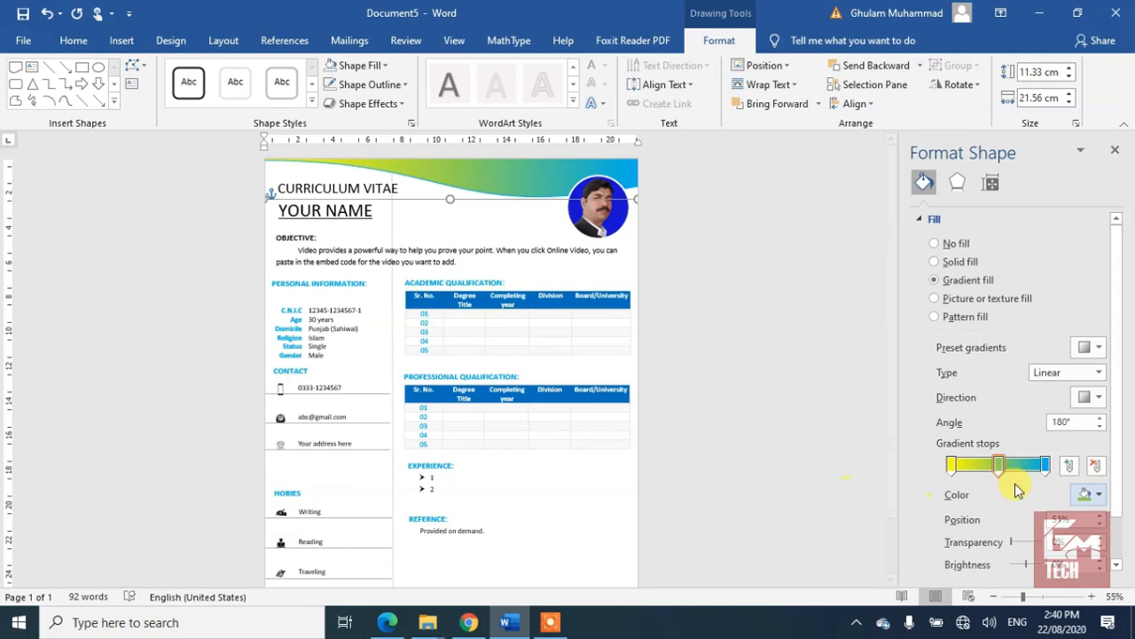
left_click(1046, 466)
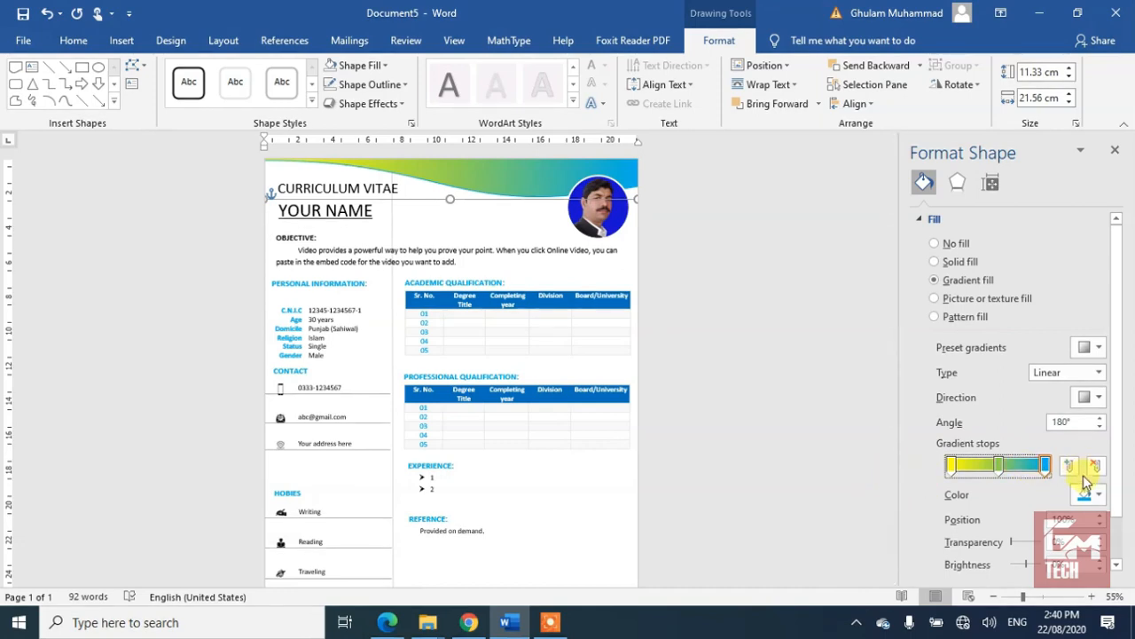
left_click(1094, 494)
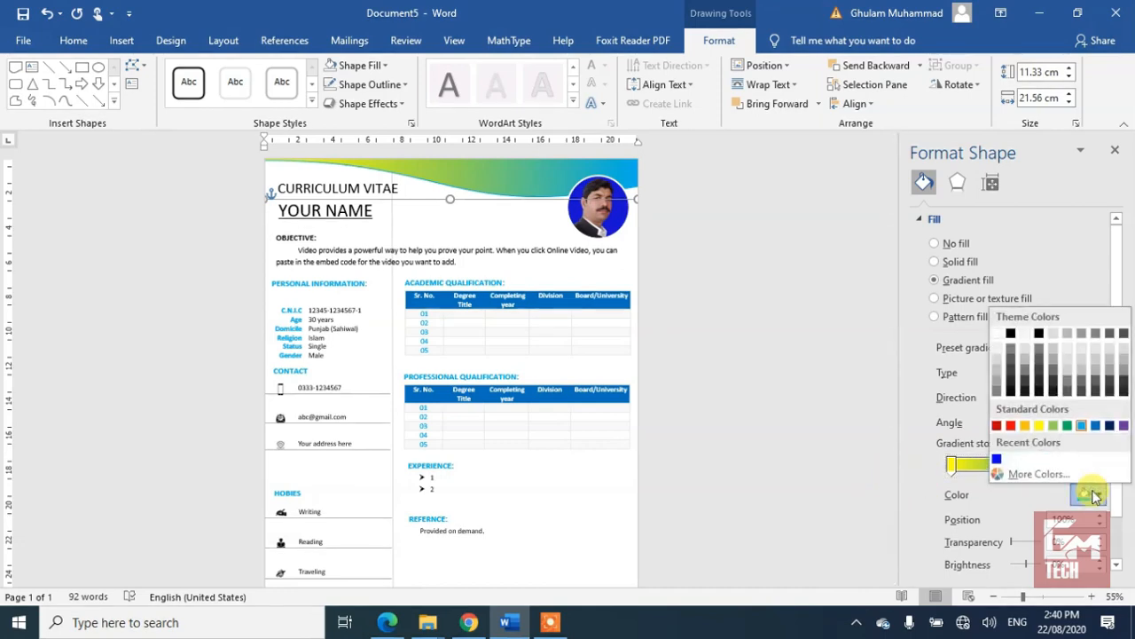
left_click(1095, 494)
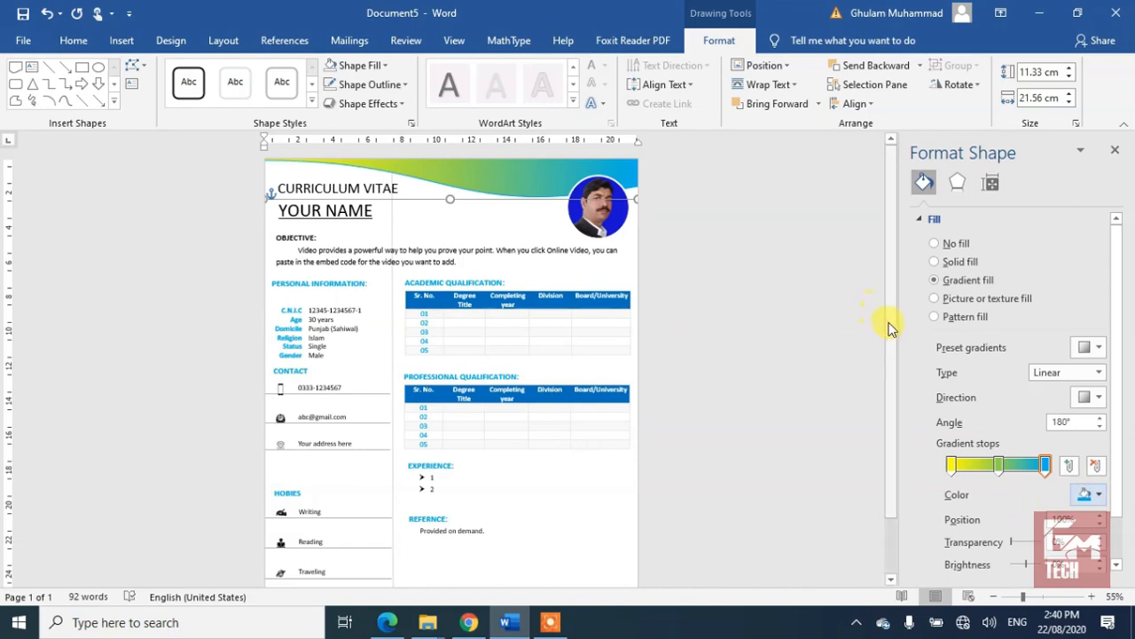
Step: Give the bottom wave shape the same yellow-green-blue gradient fill
left_click_drag(892, 326, 896, 520)
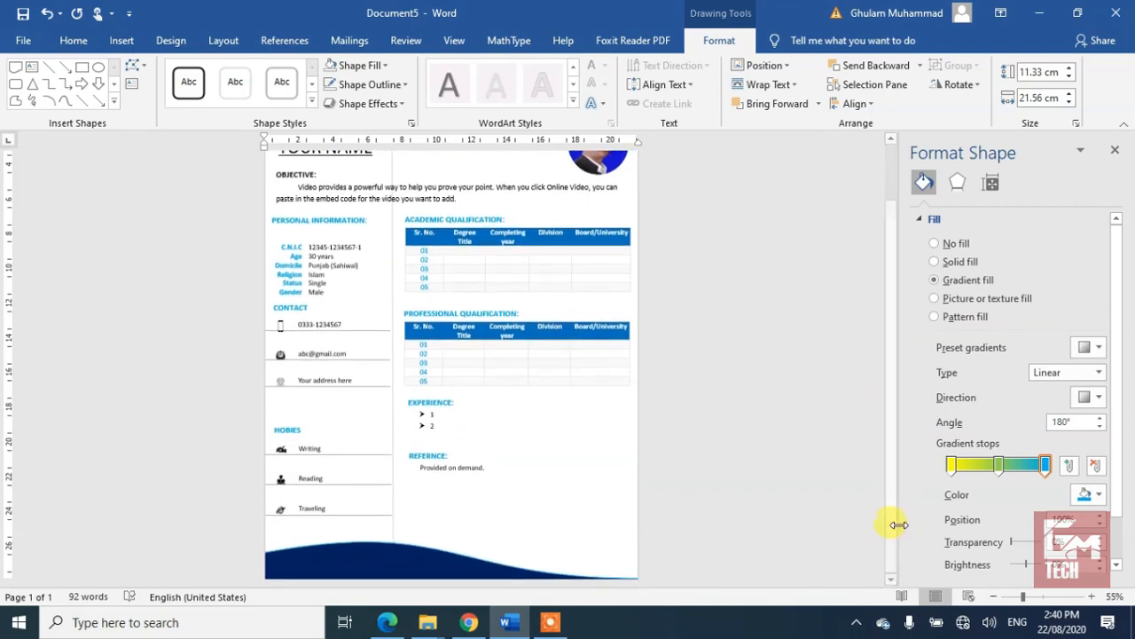
left_click(375, 543)
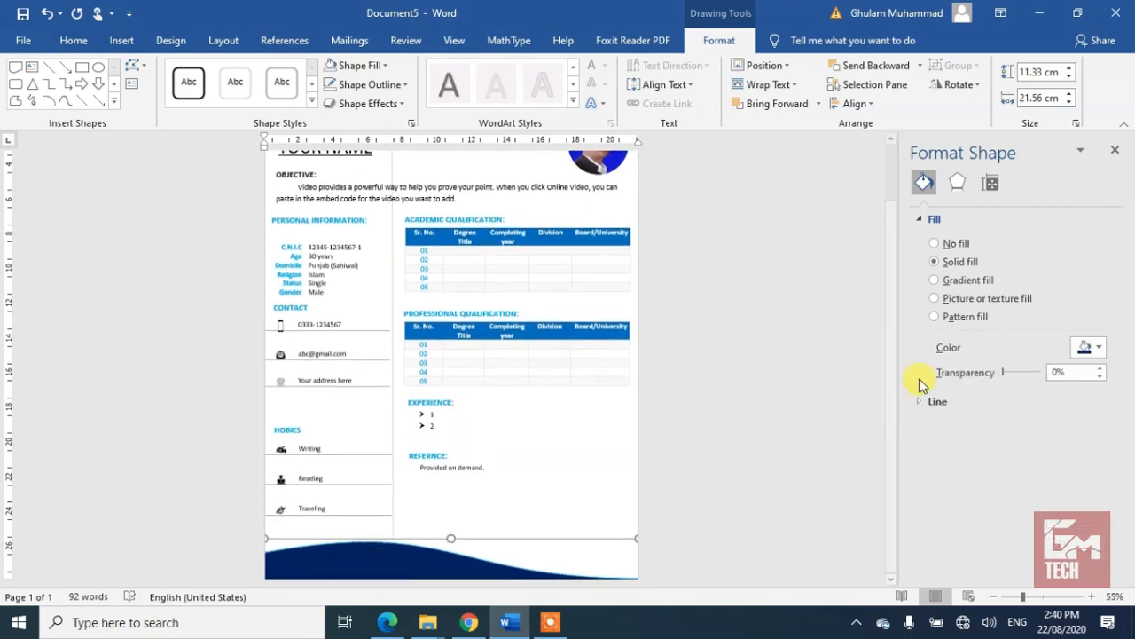
left_click(958, 284)
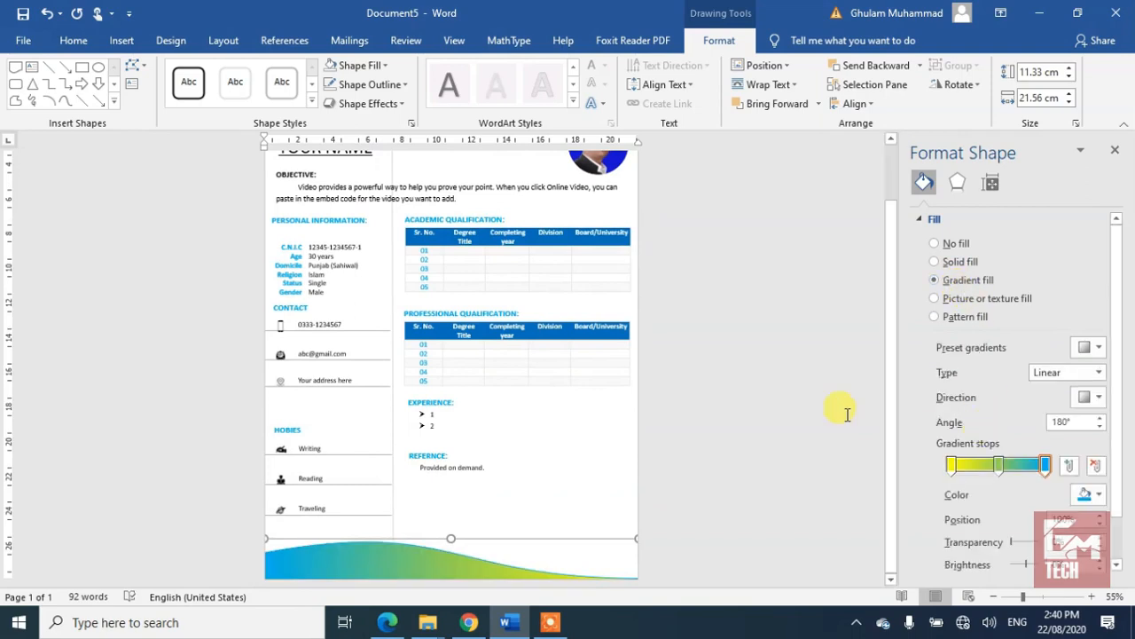
scroll(847, 415, "up", 1)
key("Escape")
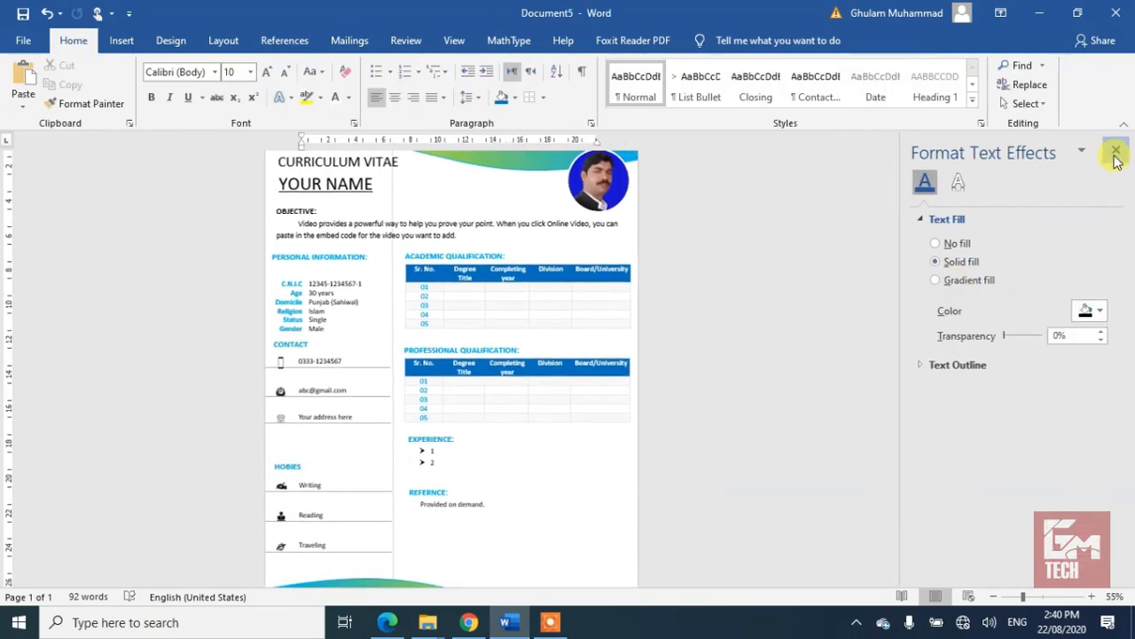
Step: Close the Format Shape pane, collapse the ribbon and review the finished CV page
left_click(1115, 149)
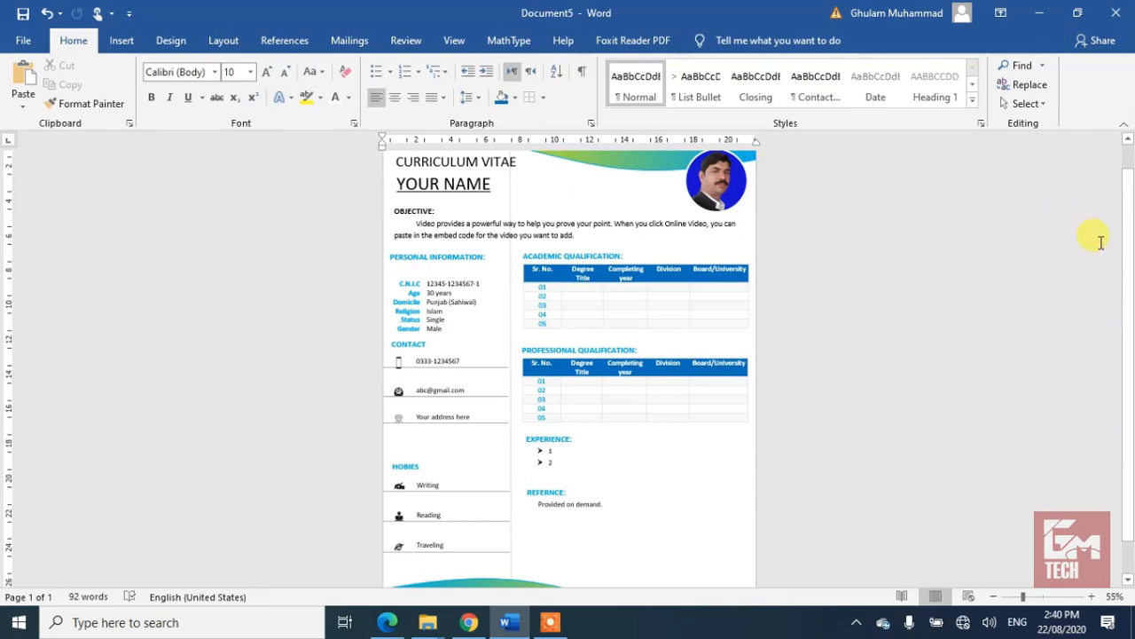
left_click_drag(1129, 272, 1128, 366)
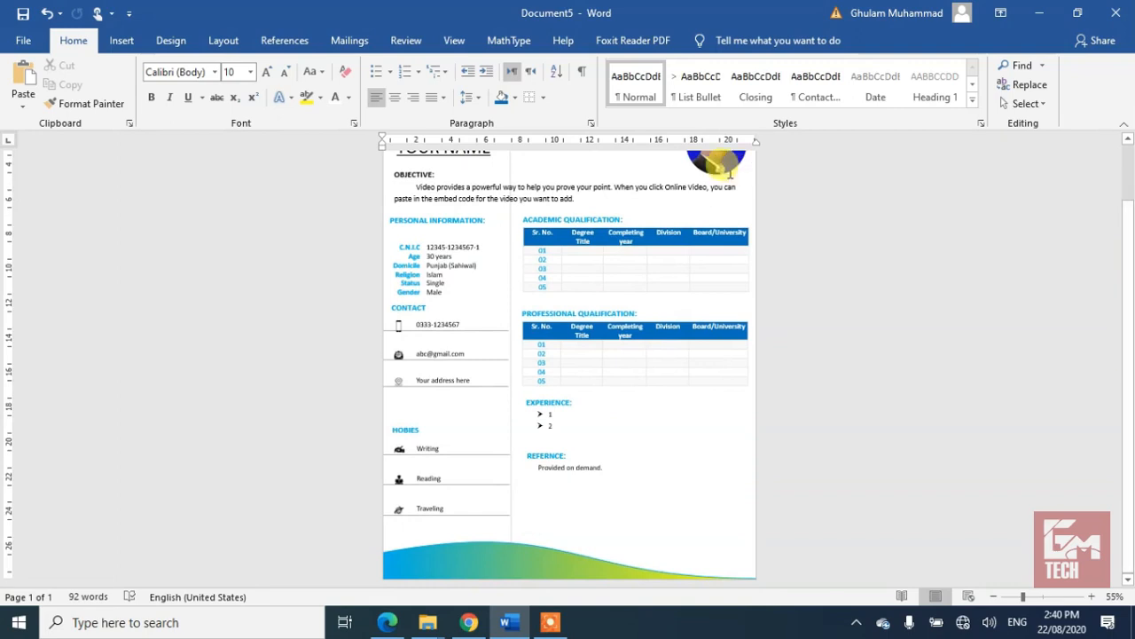
key("ctrl+a")
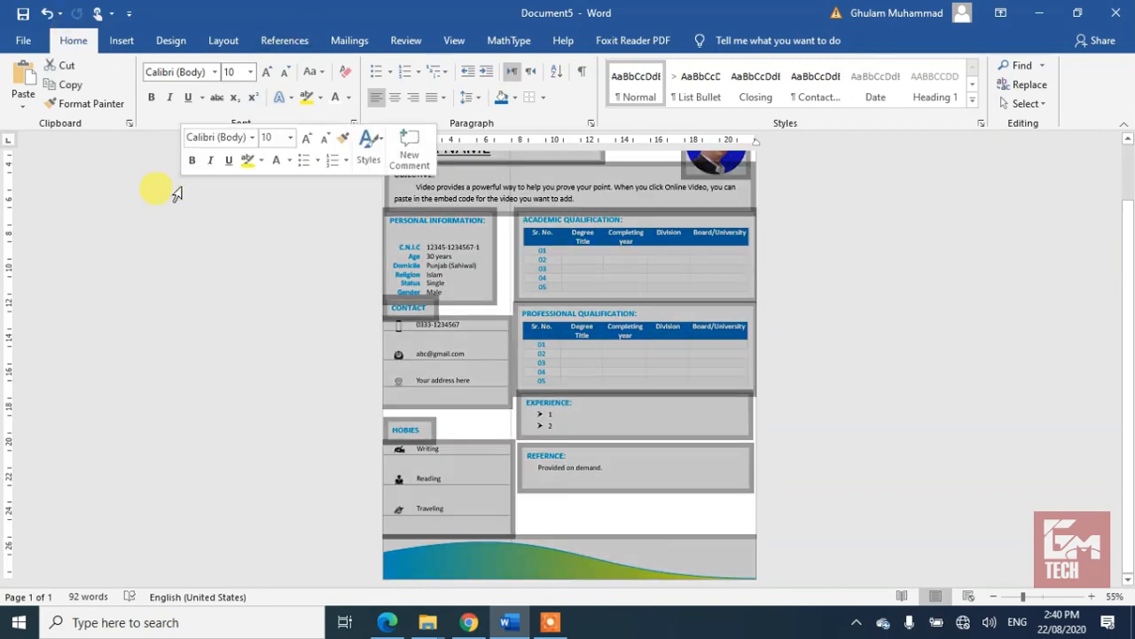
double_click(65, 41)
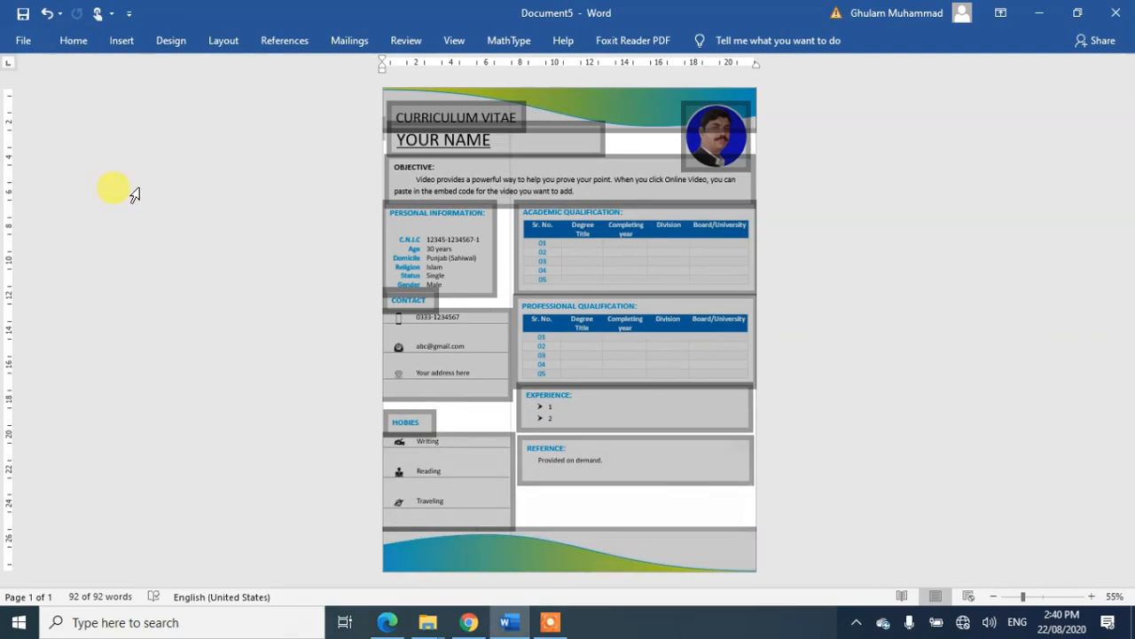
left_click(507, 277)
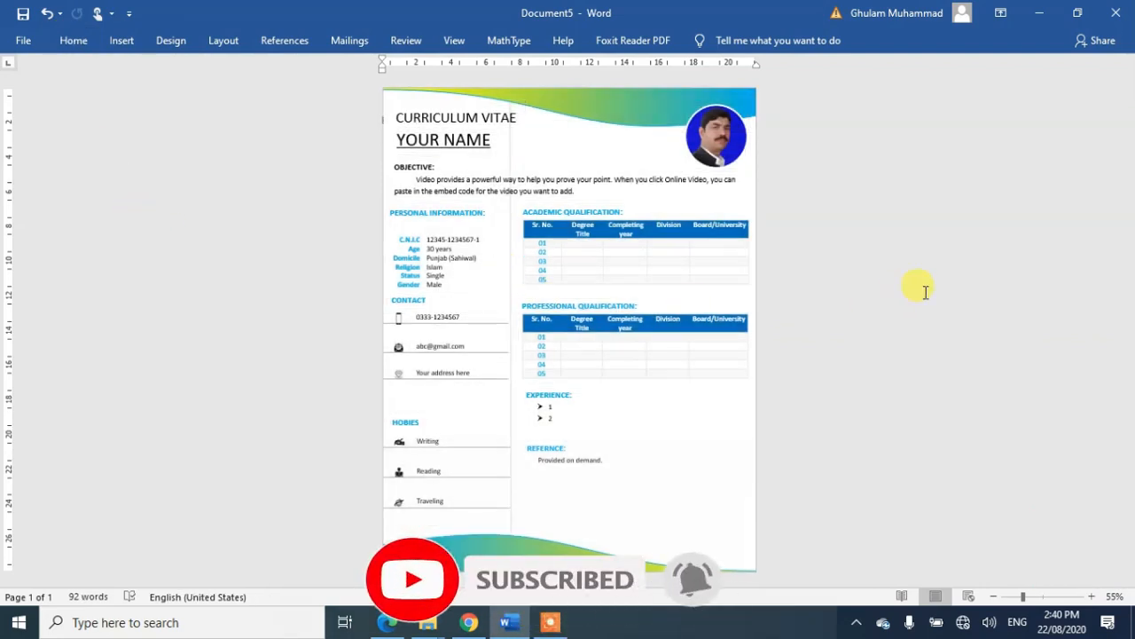